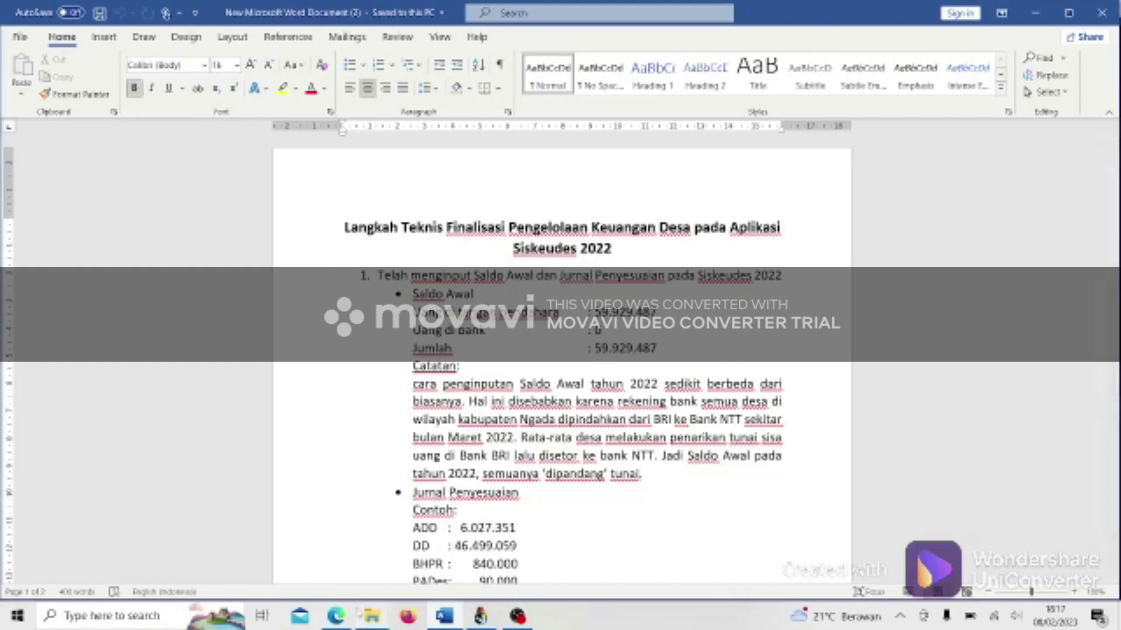
Switch from the Word notes to the '02.e) Buku IV Pelaporan.pdf' guide in Edge.
mouse_move(336, 615)
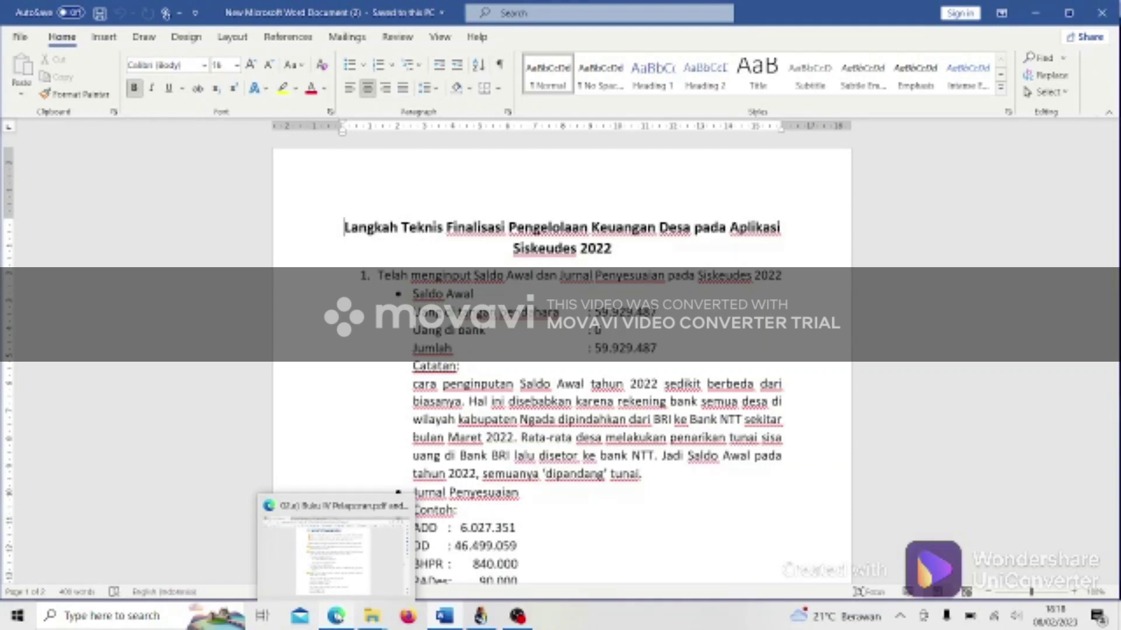
click(336, 551)
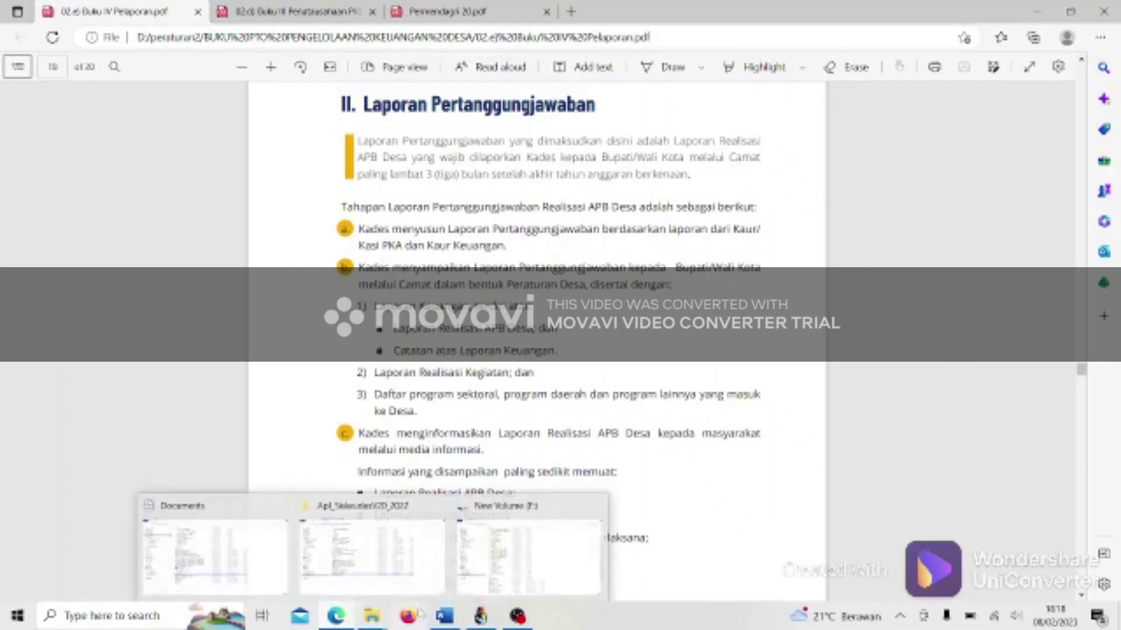
Scroll the Permendagri 20.pdf tab up to Pasal 70, then go back to the Word notes.
mouse_move(444, 616)
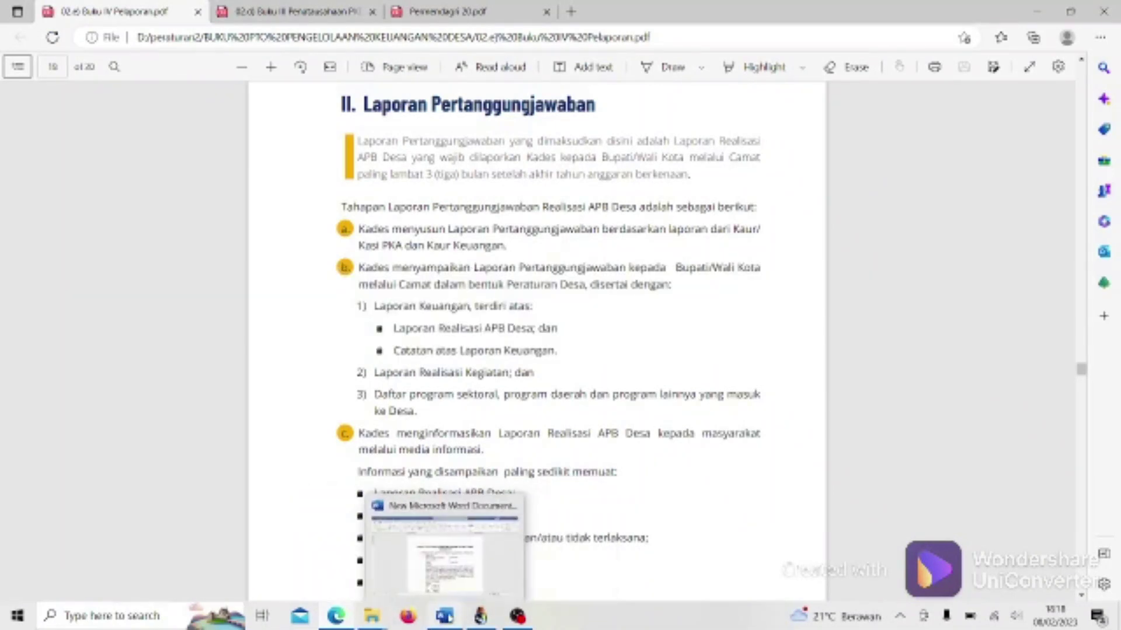
click(456, 10)
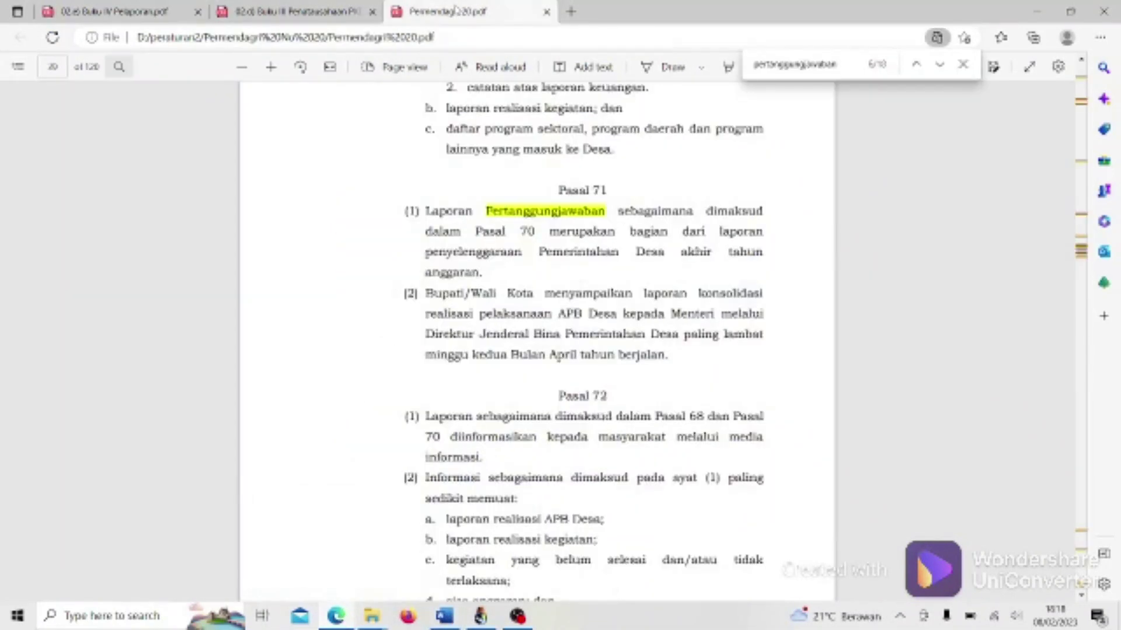
scroll(563, 203, up, 6)
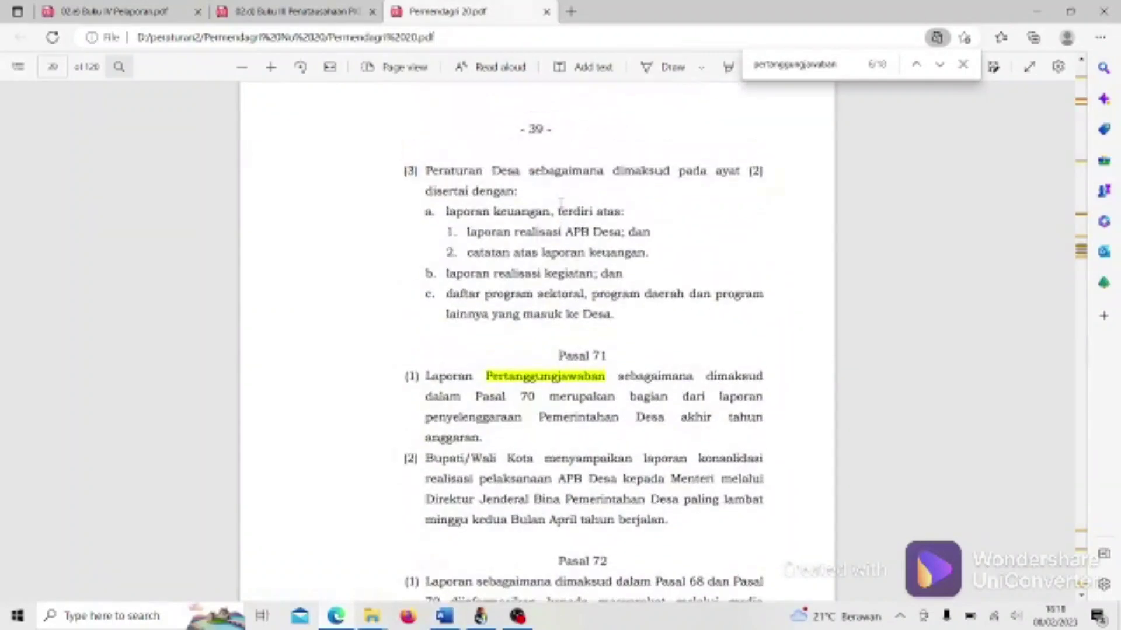
scroll(562, 204, up, 3)
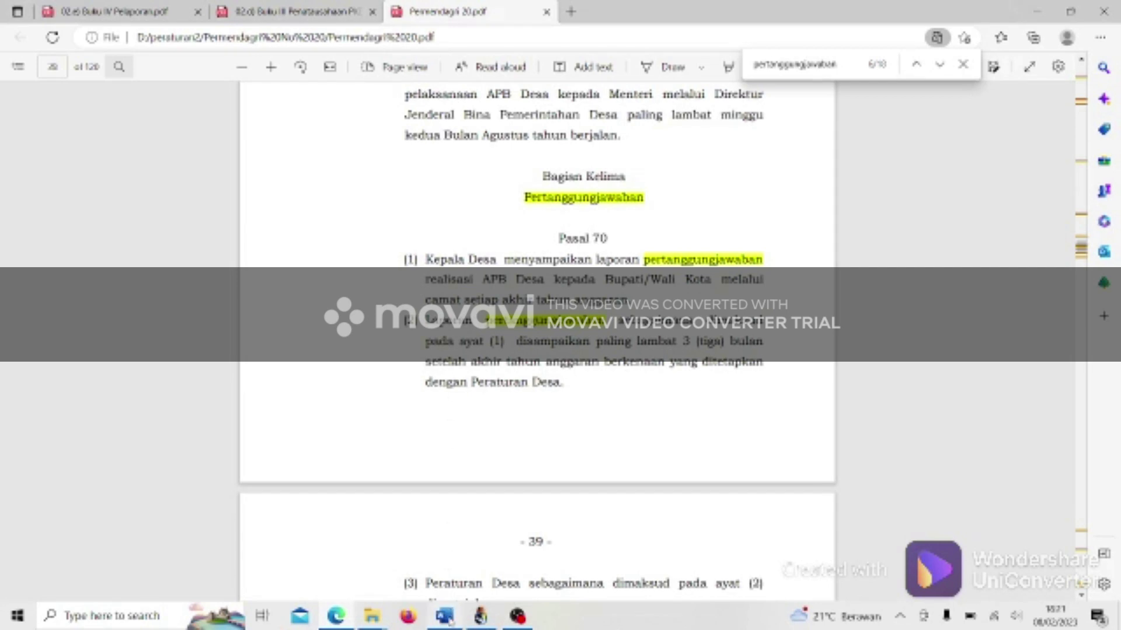
click(450, 620)
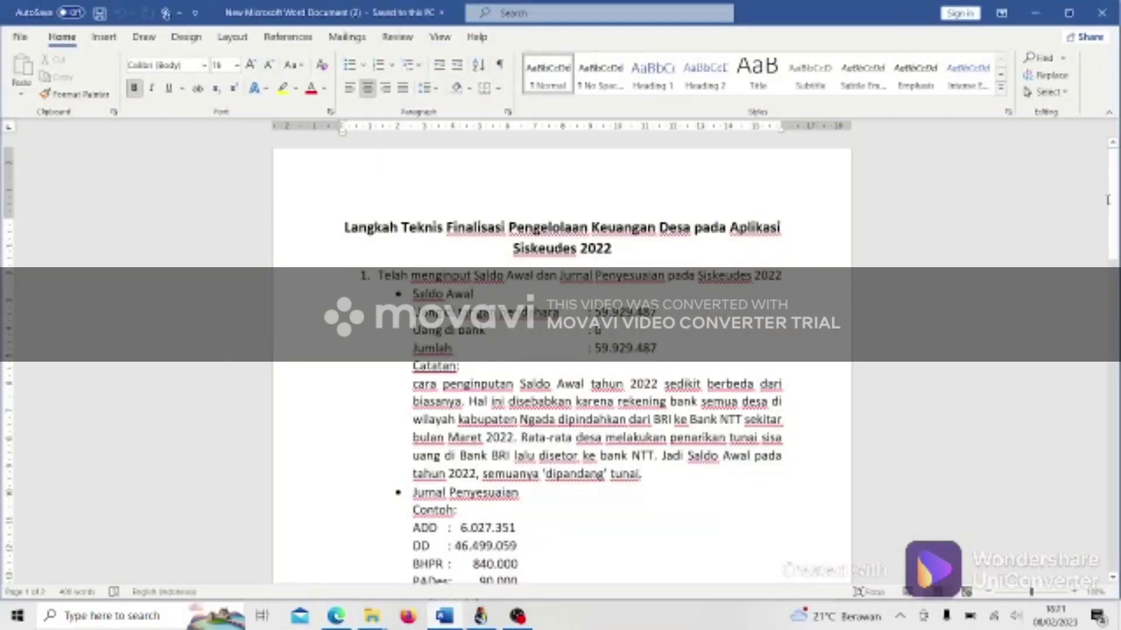
Scroll the Word notes to the Saldo Awal total of 59.929.487, then switch to Siskeudes.
scroll(1111, 209, down, 1)
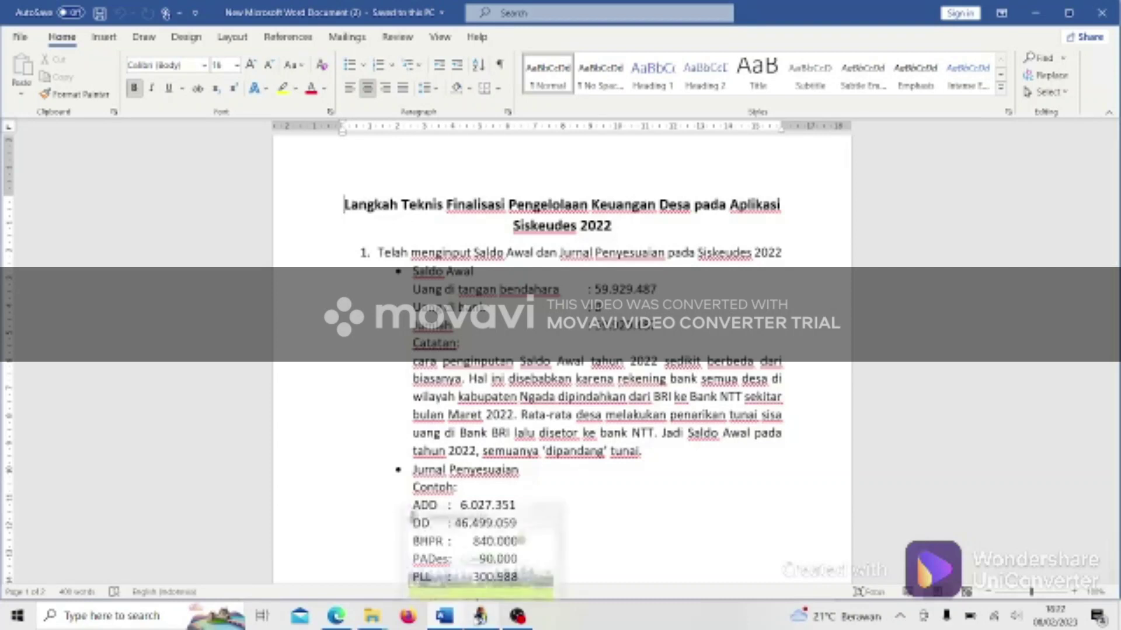
click(480, 616)
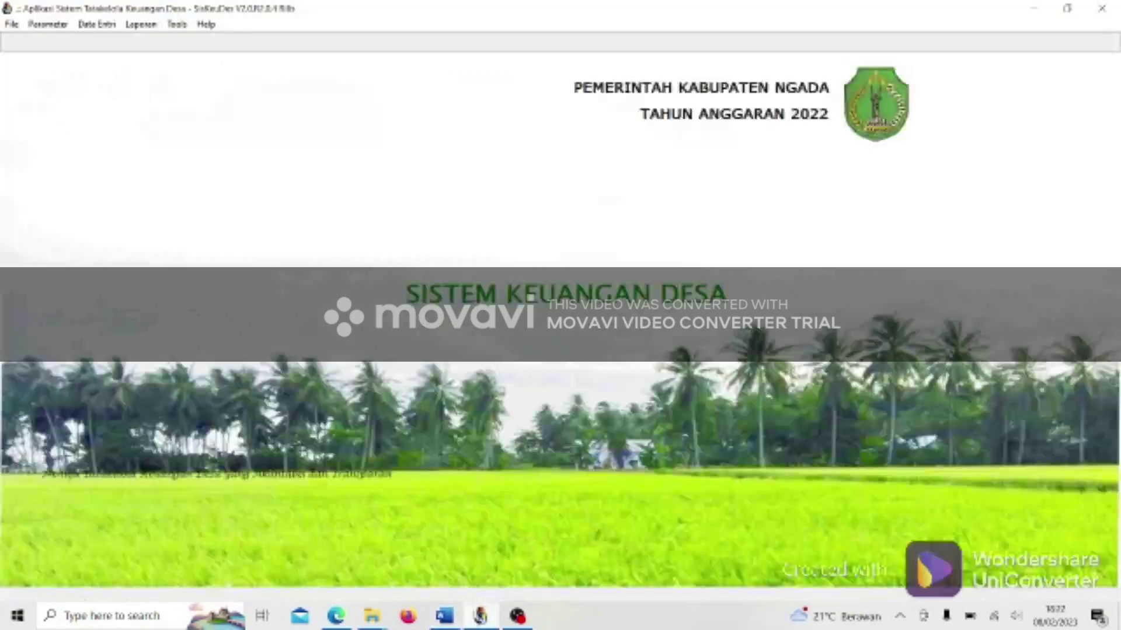
Open Data Entri > Pembukuan > Saldo Awal and choose PEMERINTAH DESA SESO as the village.
click(96, 27)
mouse_move(178, 105)
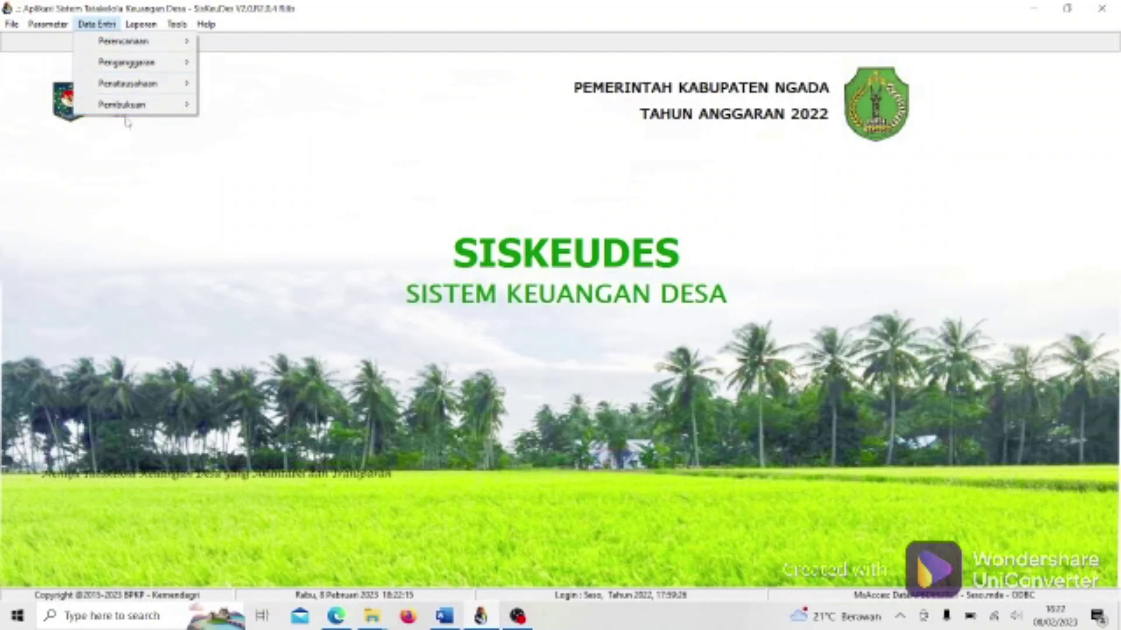
mouse_move(125, 108)
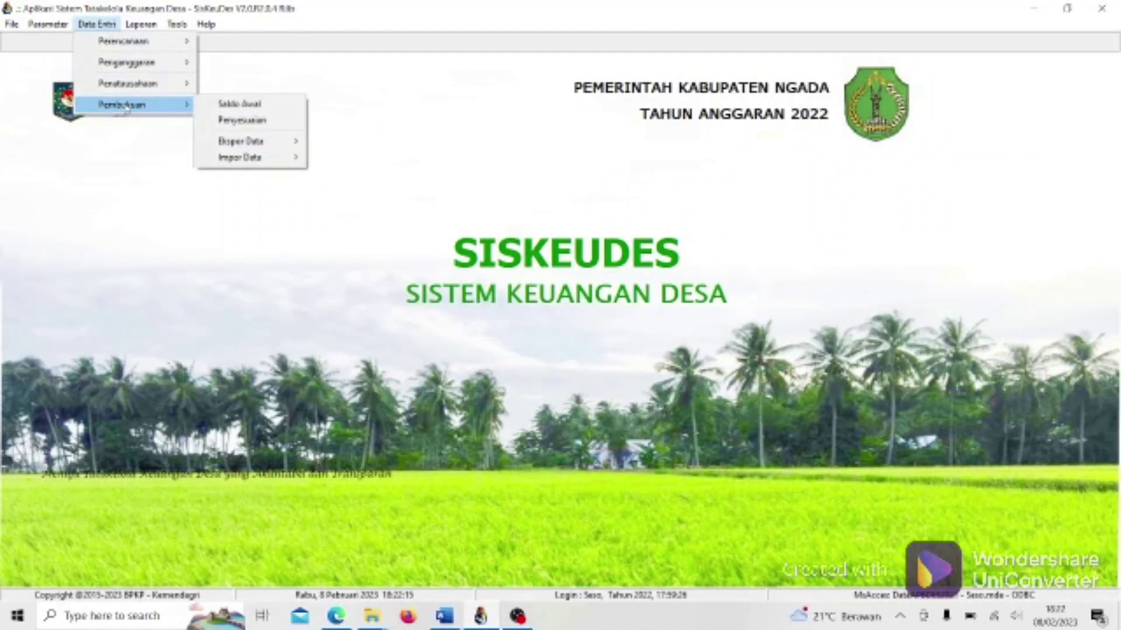
click(222, 105)
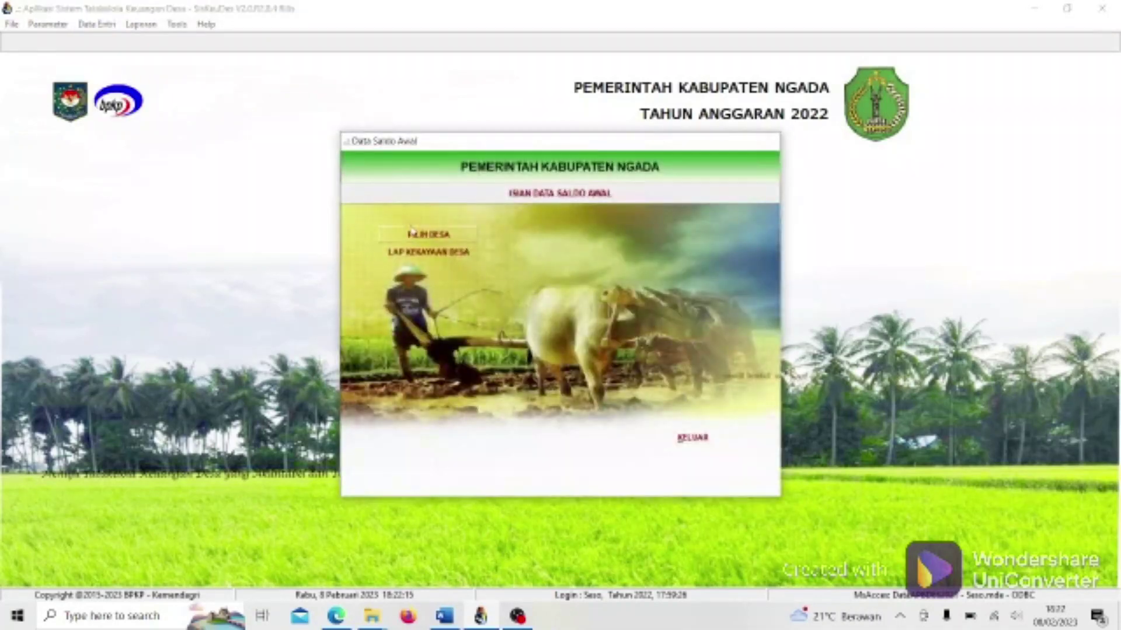
click(417, 235)
double_click(478, 245)
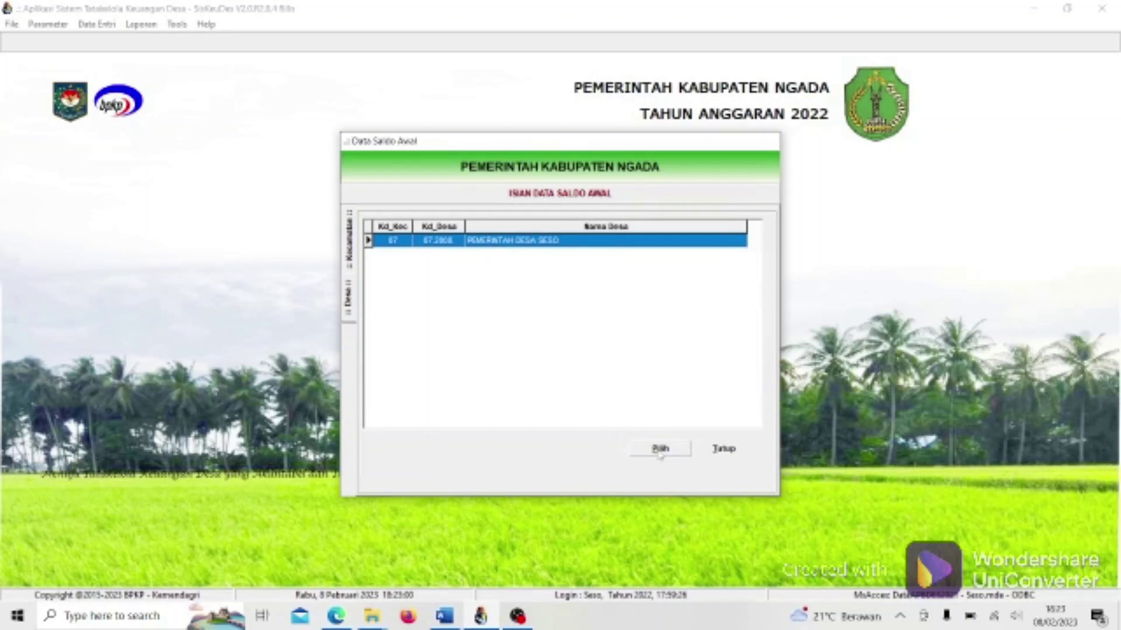
click(659, 450)
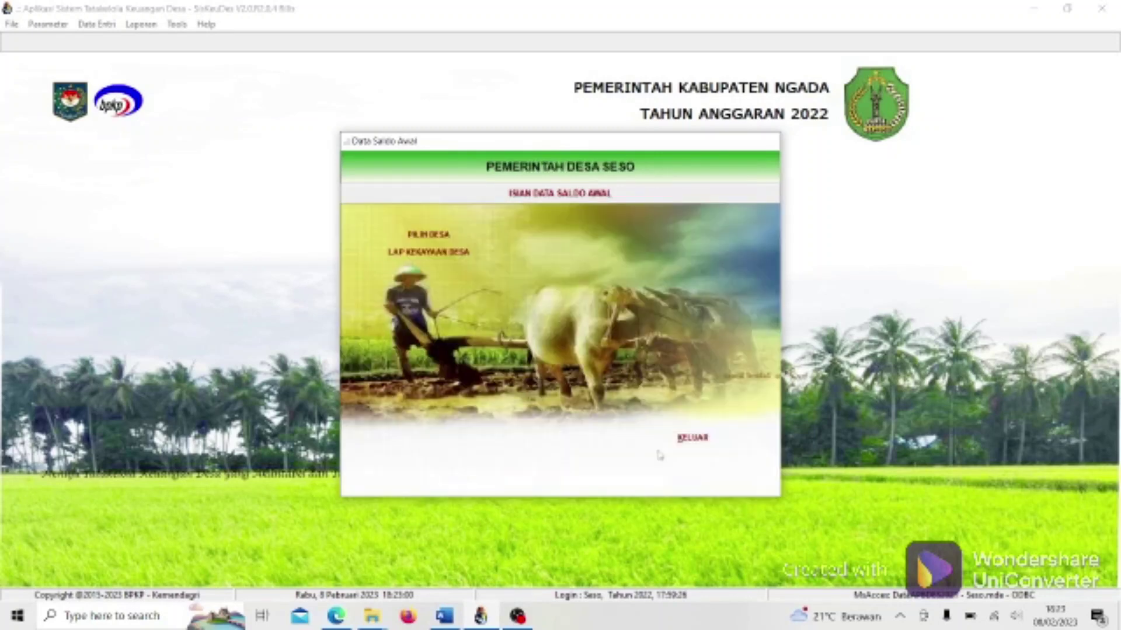
Review the Kas di Bendahara Desa, Rekening Kas Desa and Ekuitas SAL rows, balanced at 59.929.486,71.
click(411, 254)
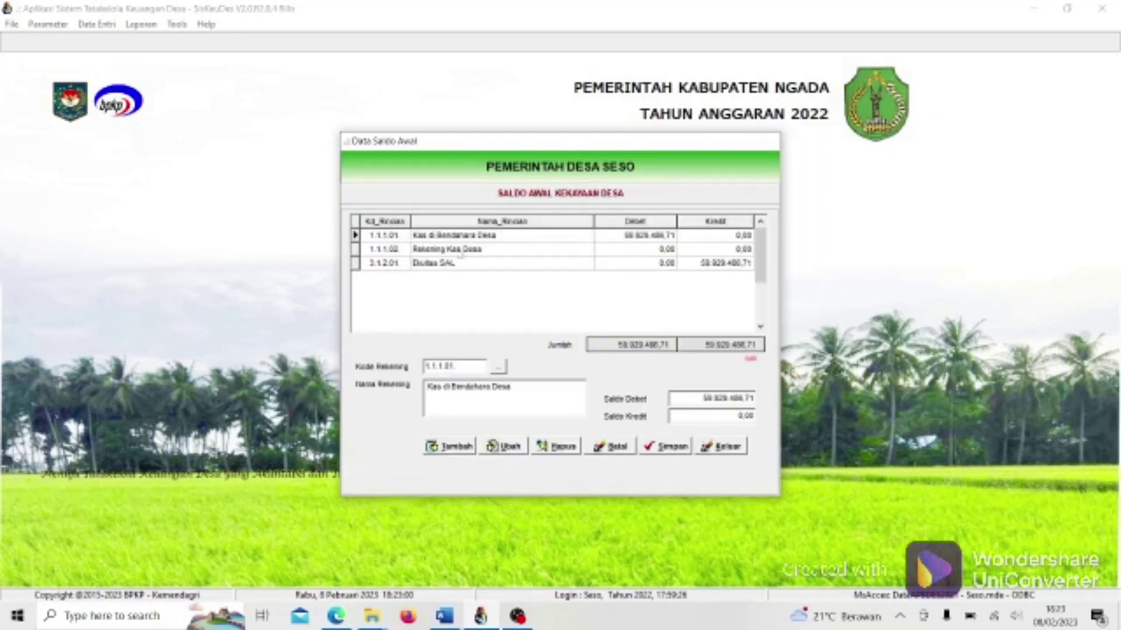
click(572, 239)
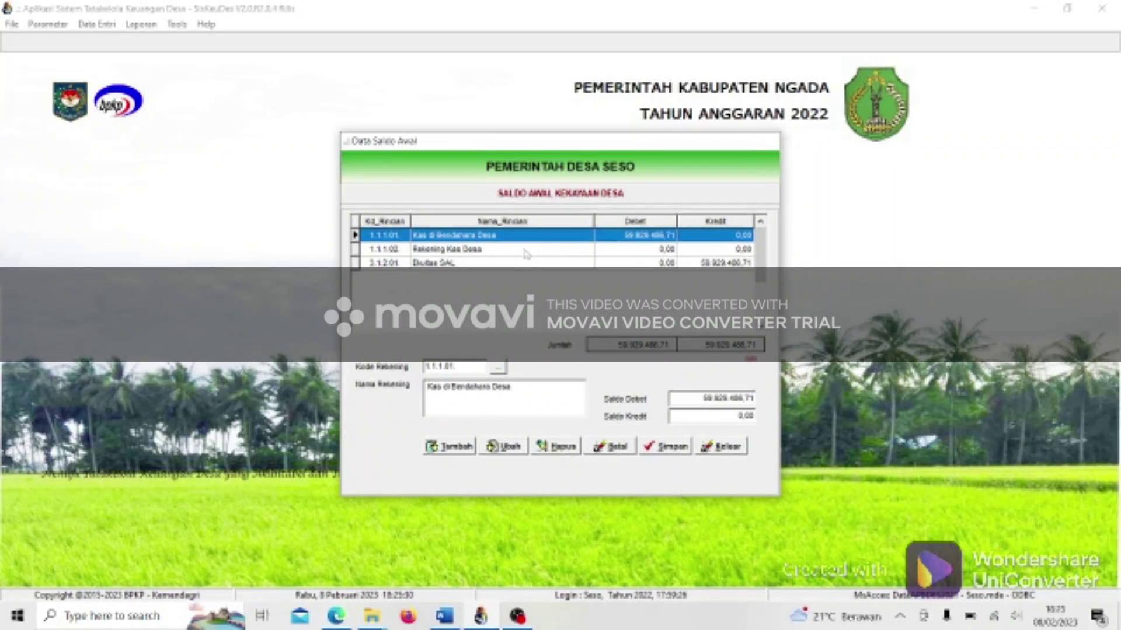
click(527, 251)
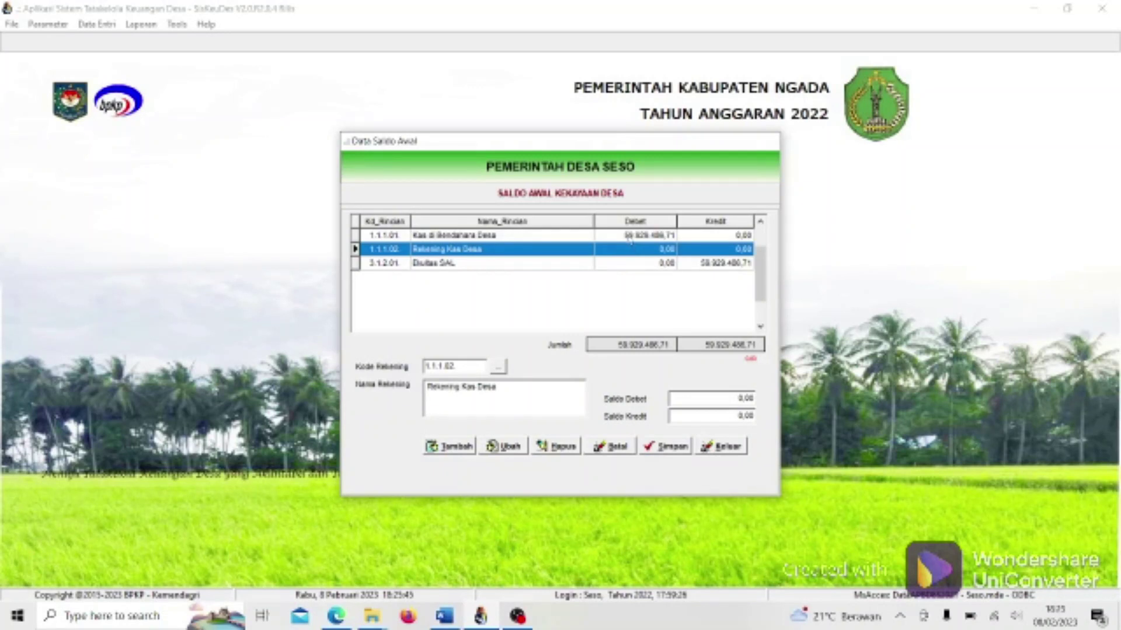
click(629, 237)
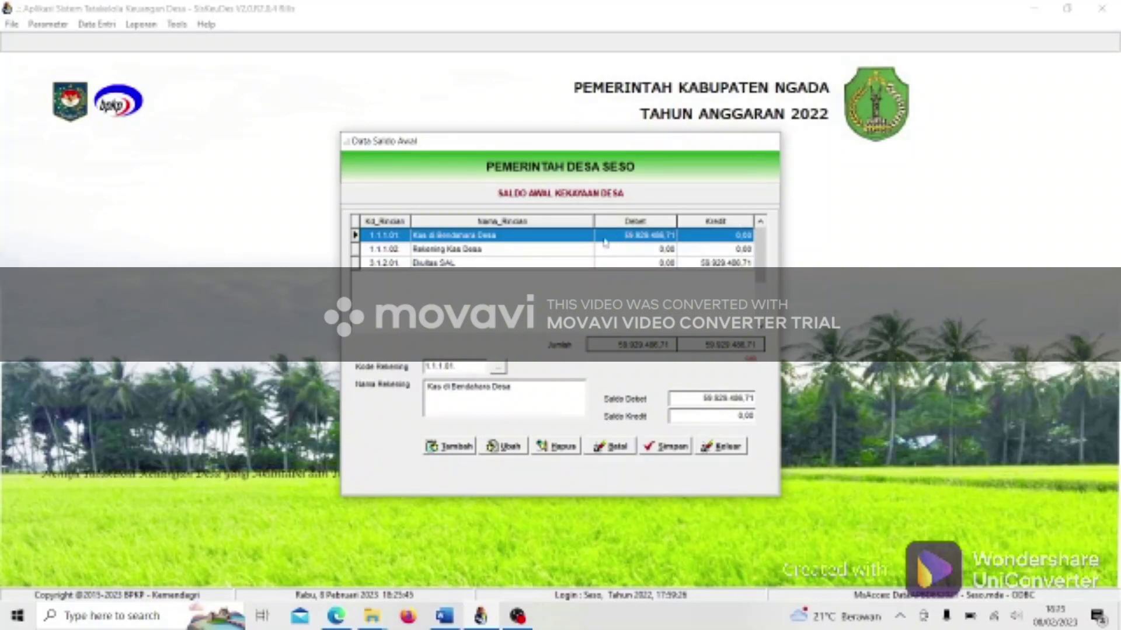
click(537, 251)
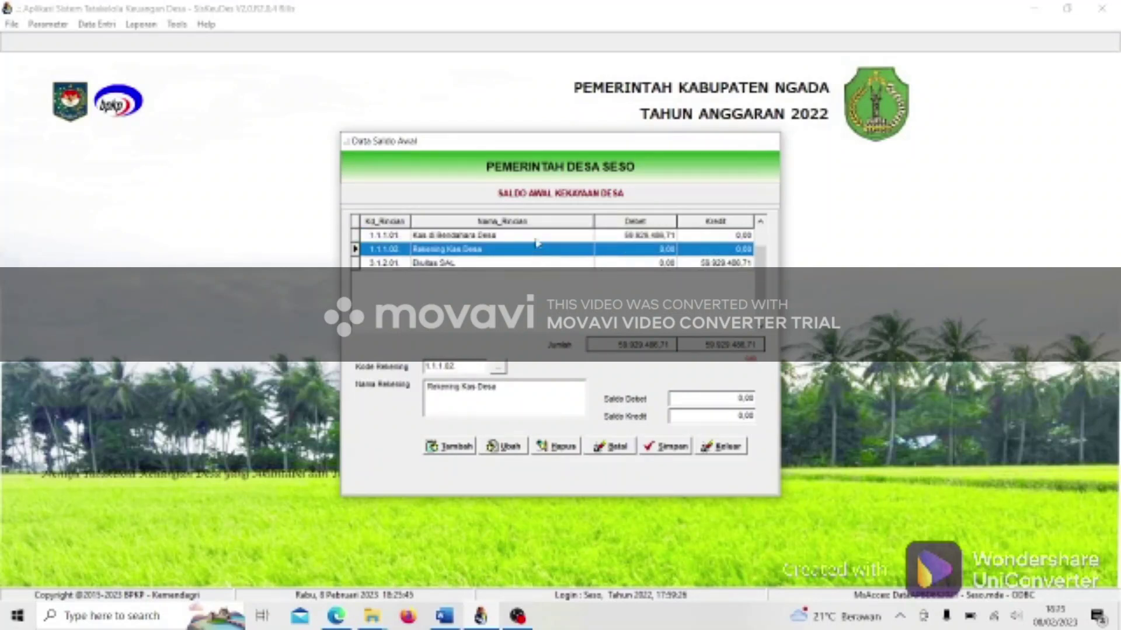
click(536, 240)
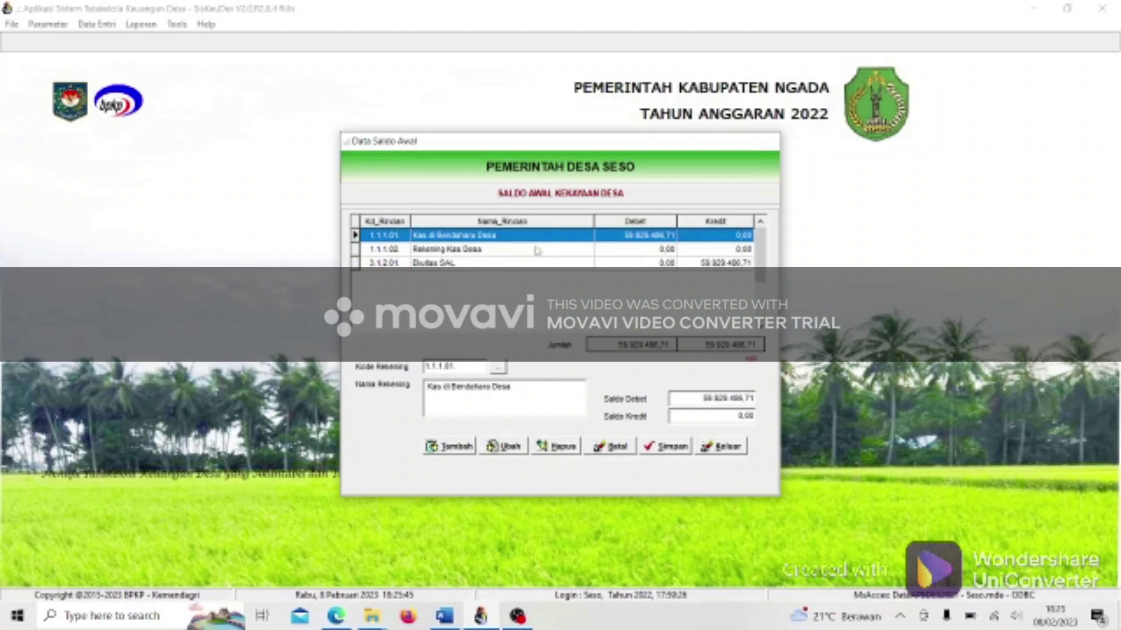
click(536, 249)
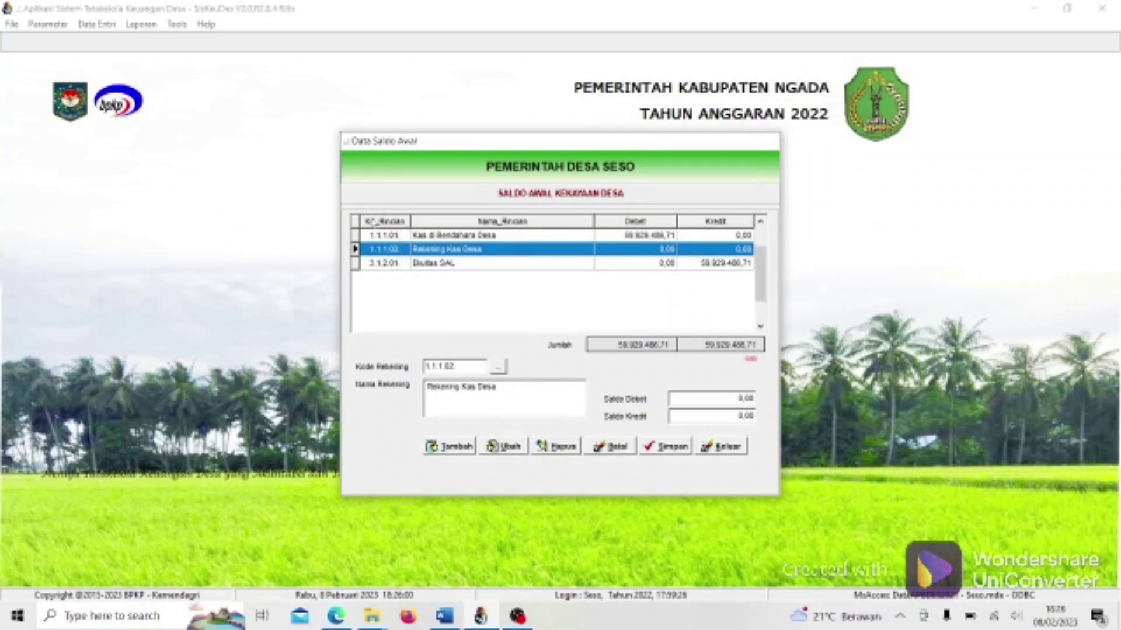
click(421, 268)
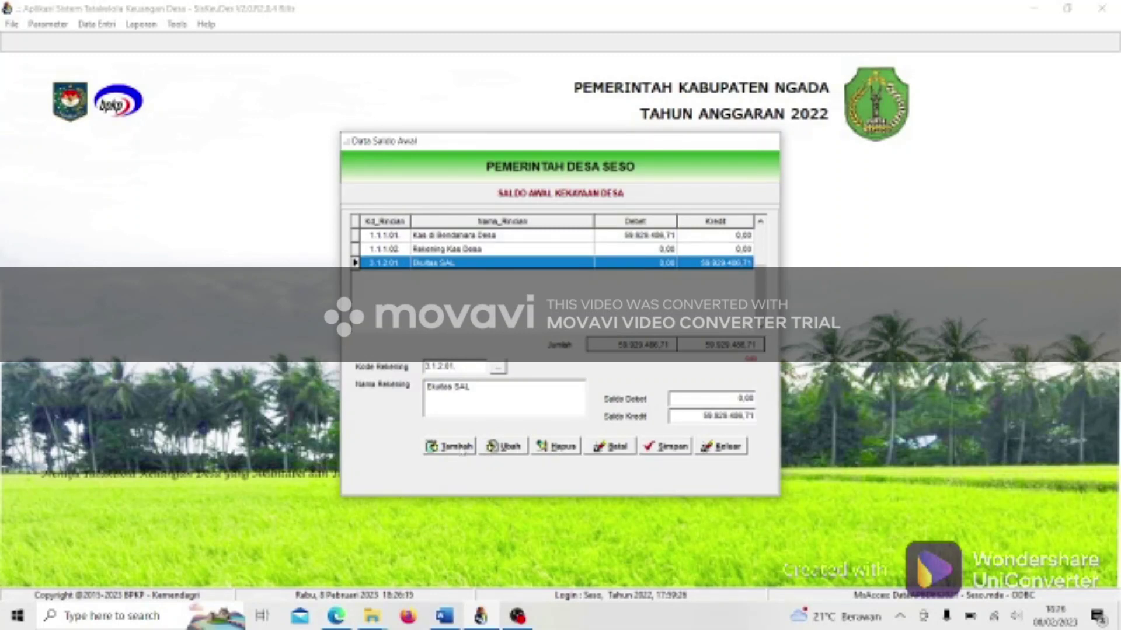
Start a new opening balance entry and look up account 3.1.2 Ekuitas SAL under 3.1 Ekuitas.
click(464, 448)
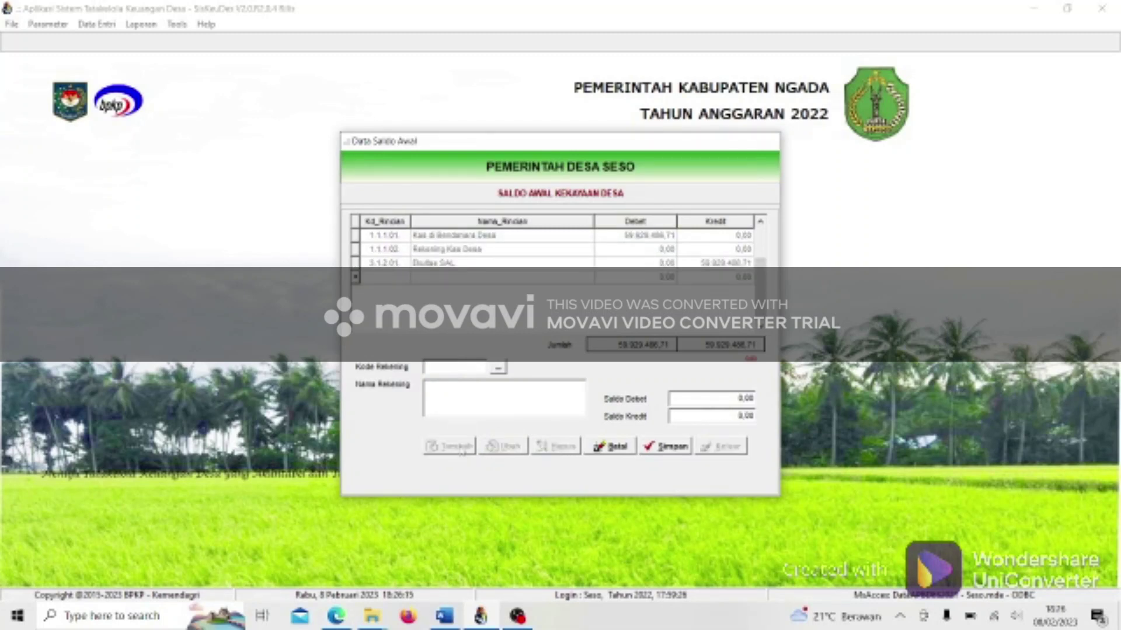
click(500, 370)
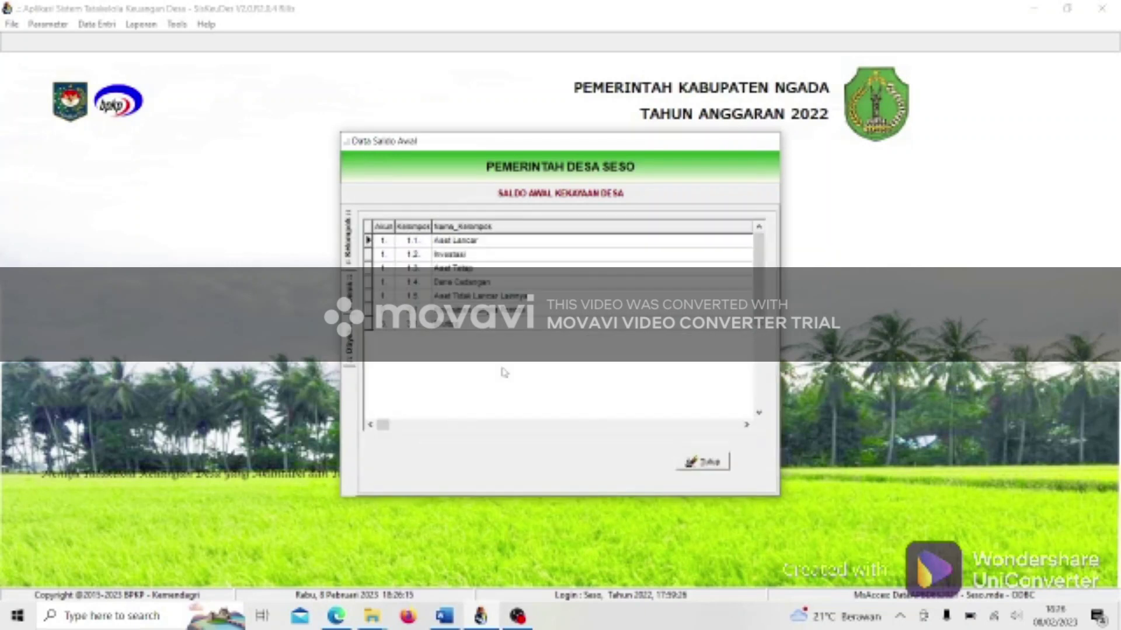
double_click(506, 325)
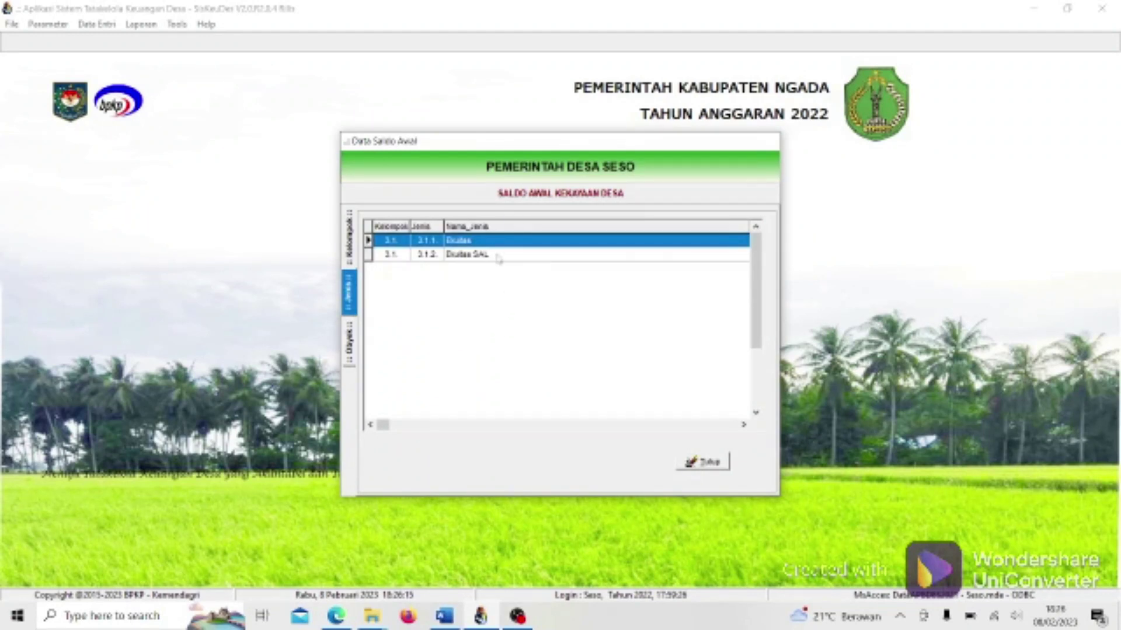
click(498, 255)
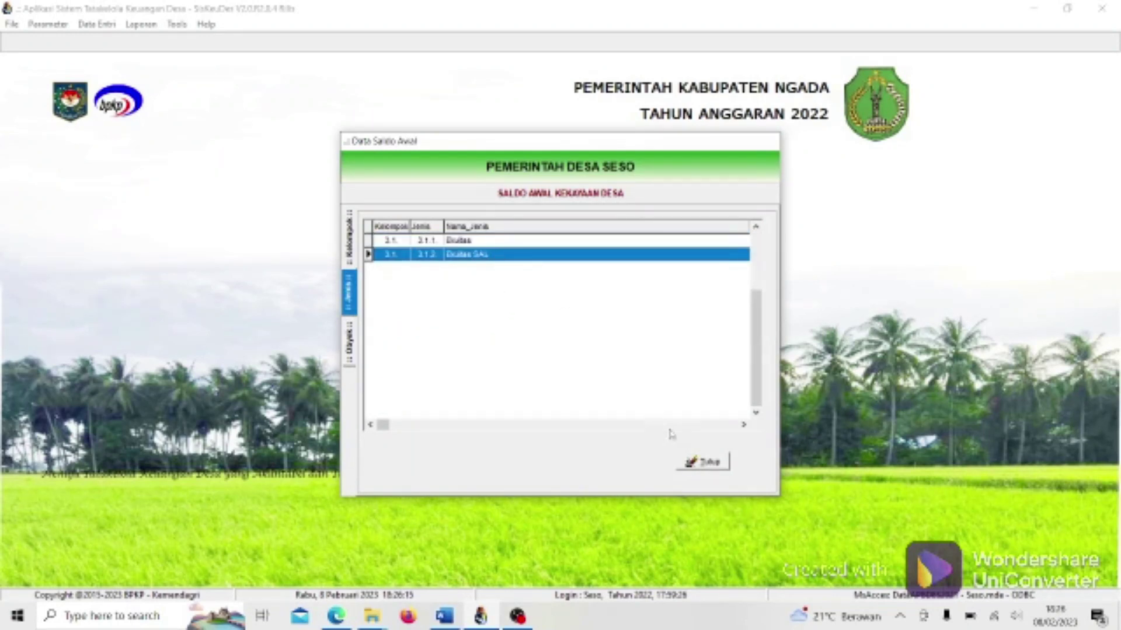
click(694, 465)
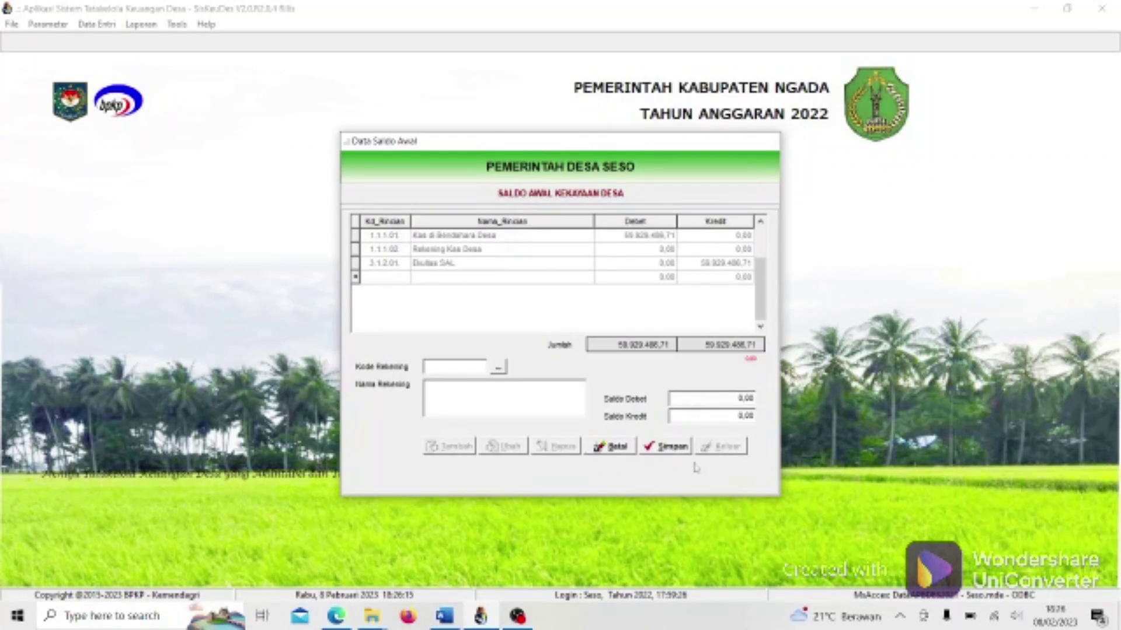
Cancel the new entry and close the Data Saldo Awal window.
click(618, 448)
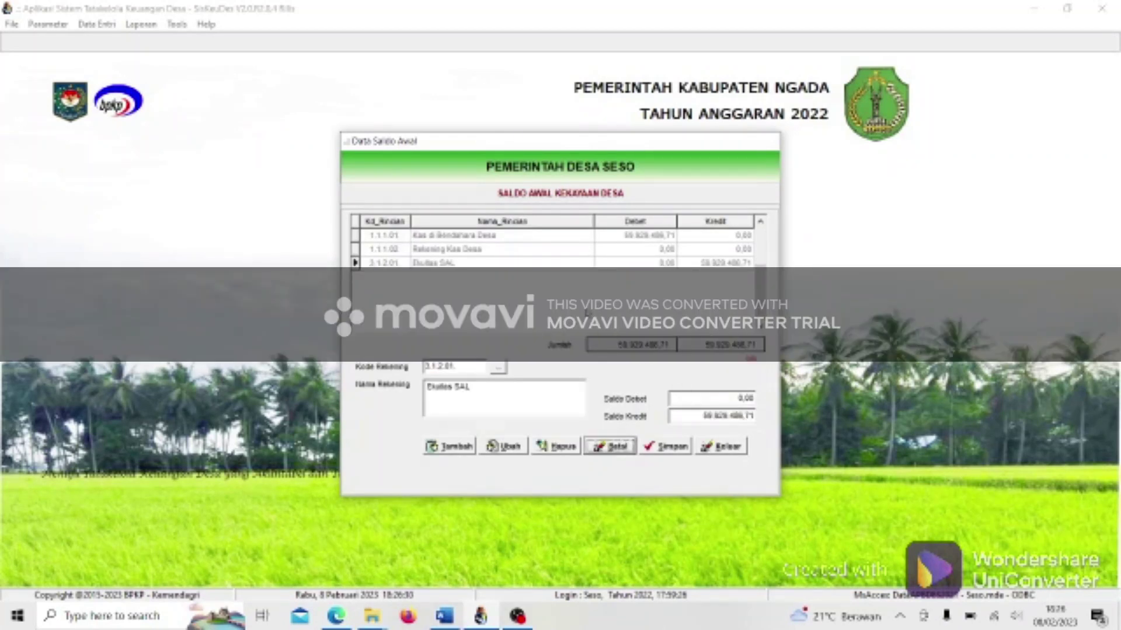
click(526, 263)
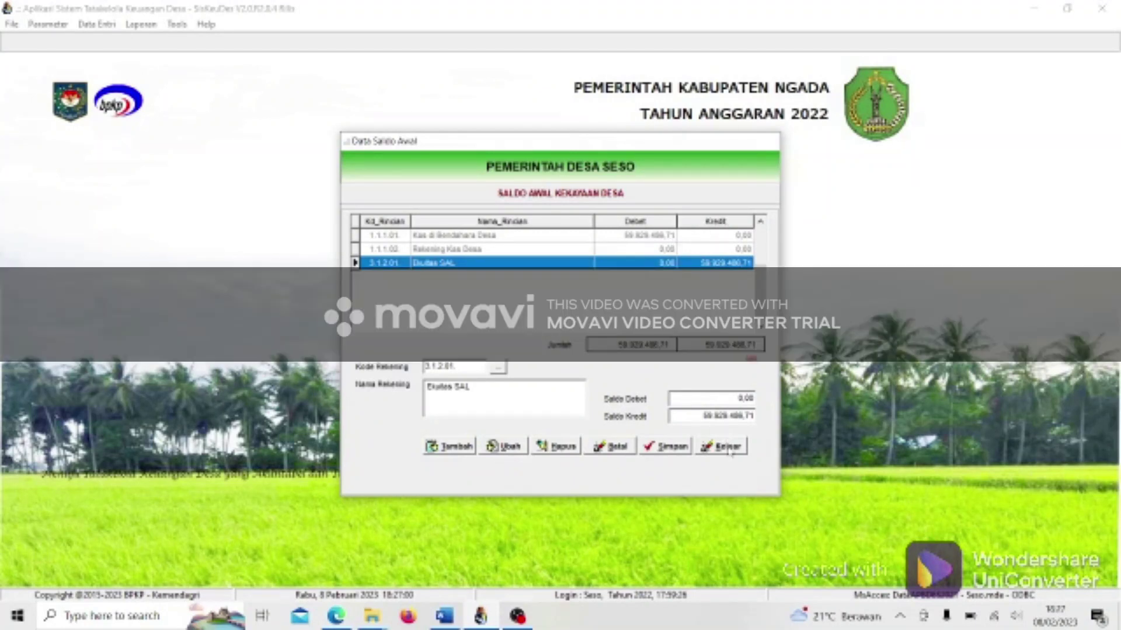
click(728, 447)
Highlight the Saldo Awal amounts in the Word notes, then return to Siskeudes's Data Saldo Awal window.
click(445, 616)
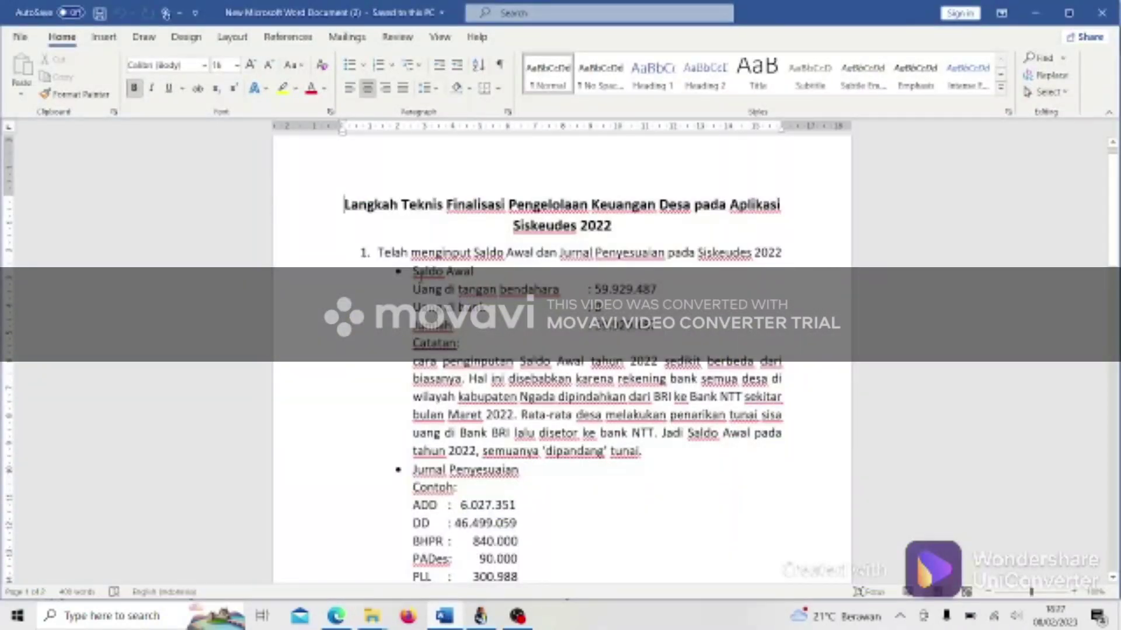
drag(412, 271, 660, 325)
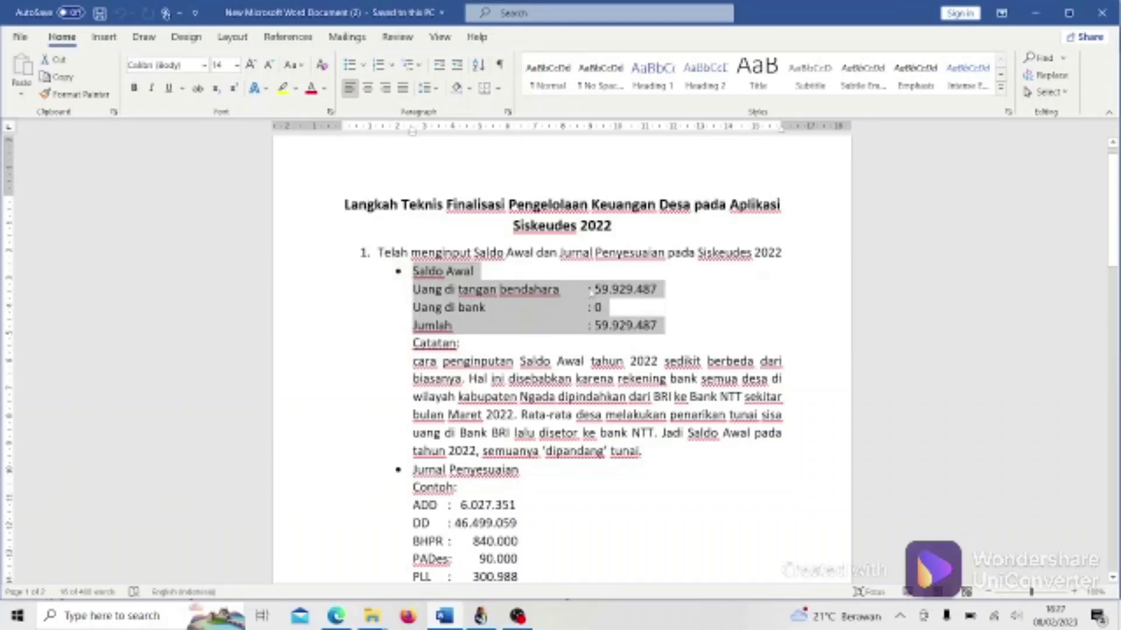
click(601, 322)
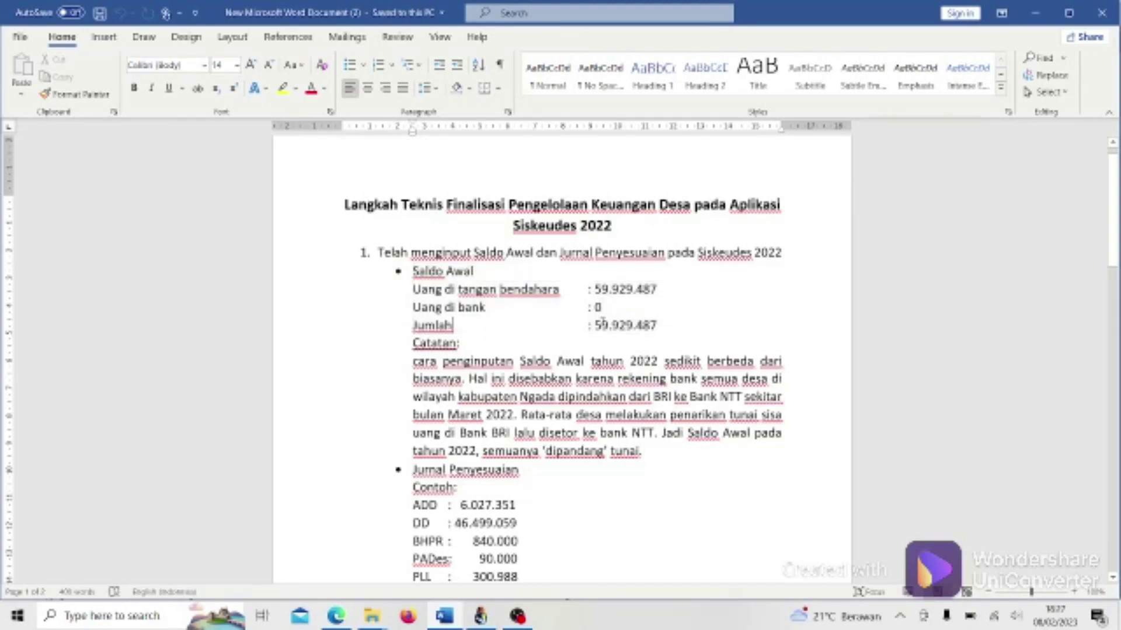
click(481, 616)
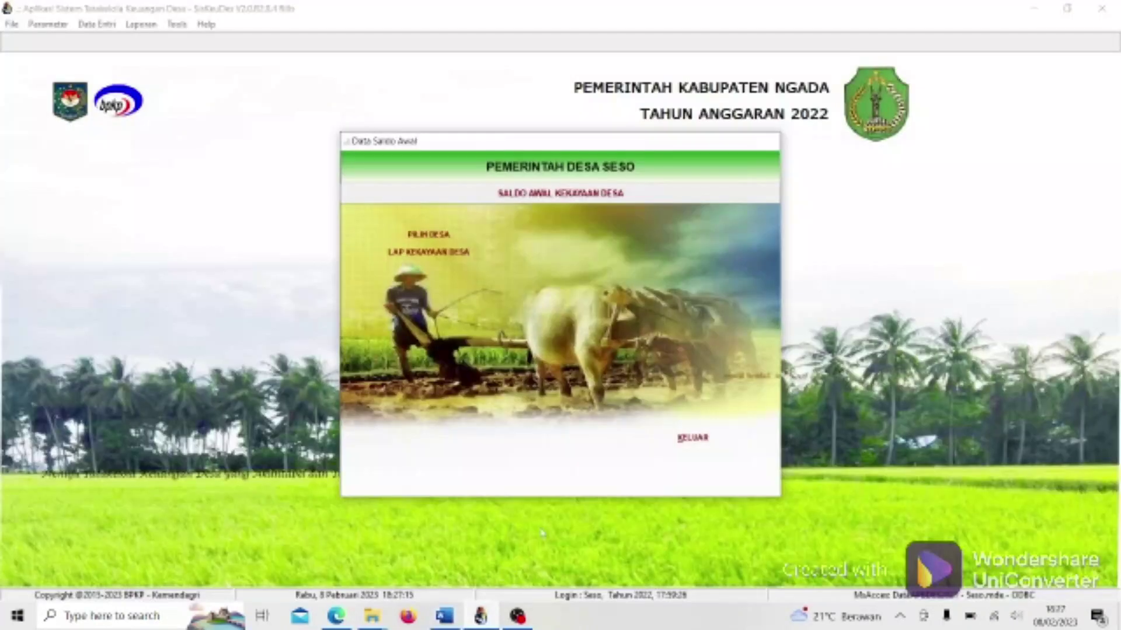
Check the Ekuitas SAL balance under Lap Kekayaan Desa, close Data Saldo Awal and return to Word.
click(444, 254)
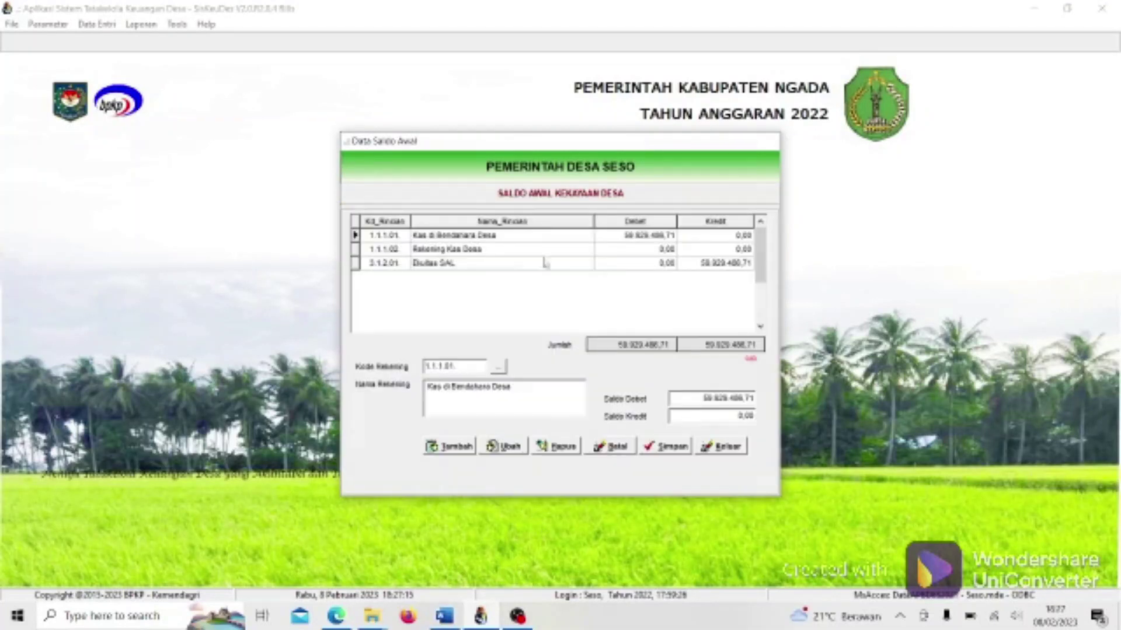
click(572, 263)
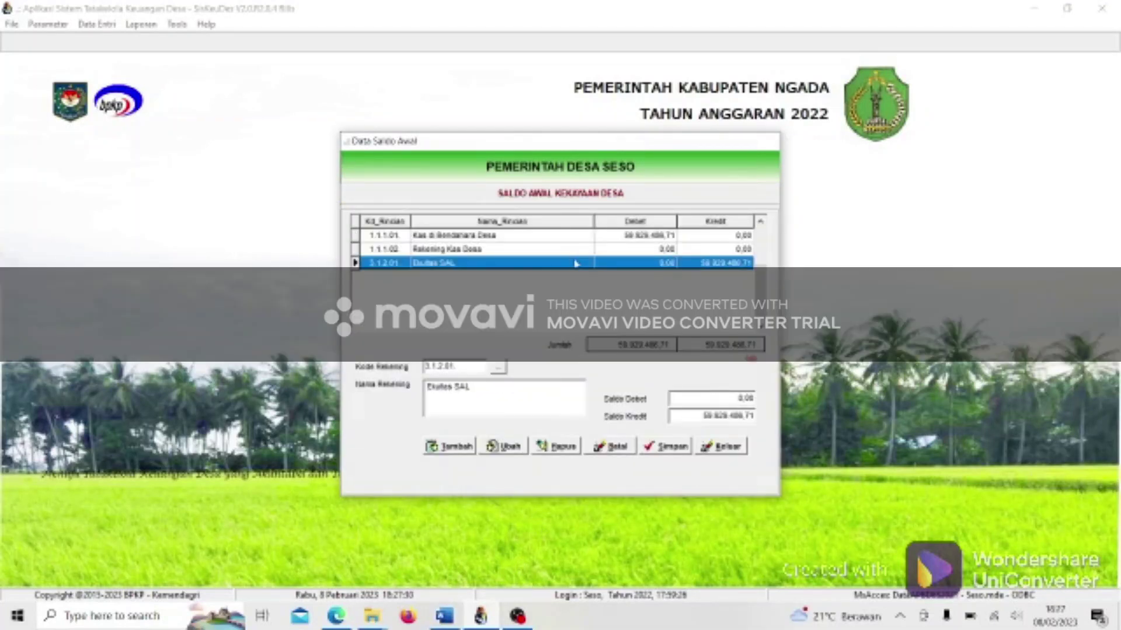
click(721, 448)
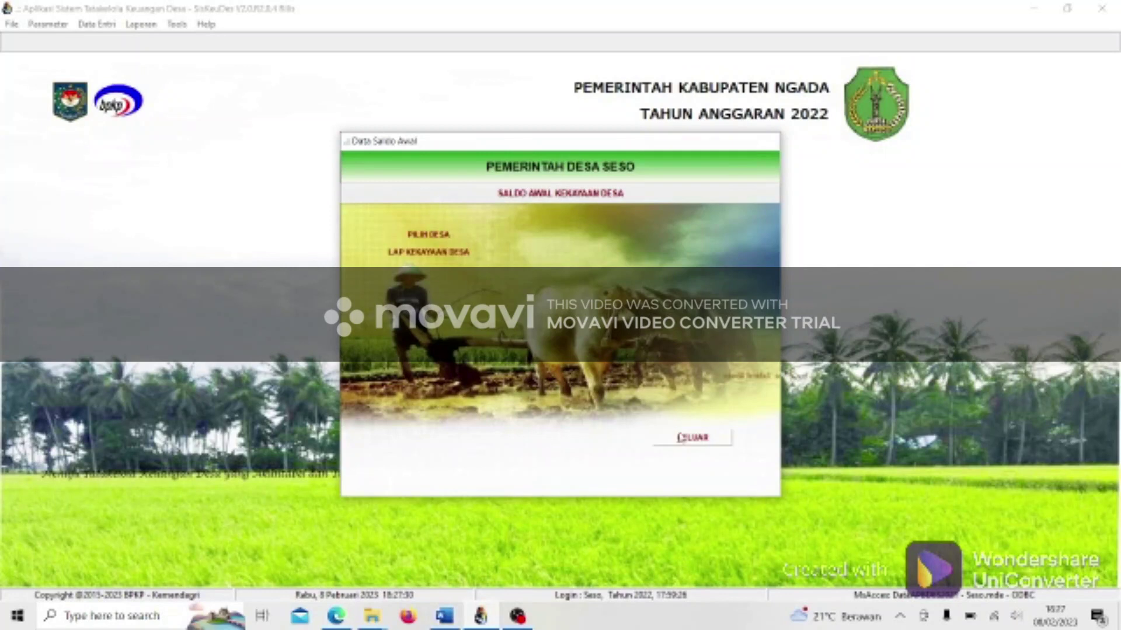
click(688, 441)
click(444, 615)
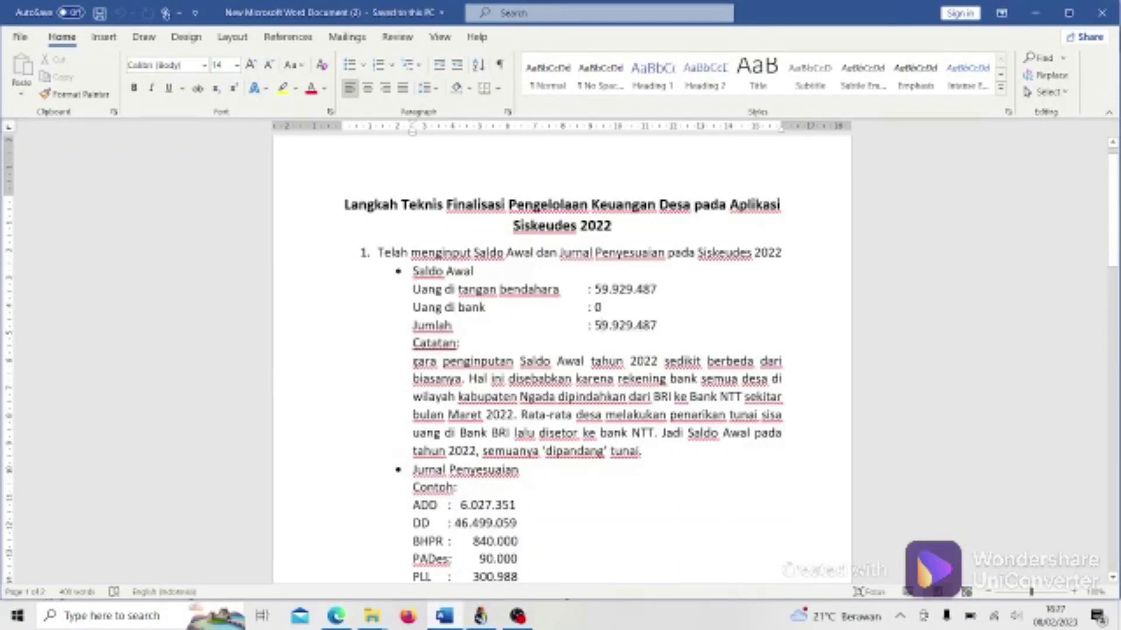
Highlight the start of the 'cara penginputan' opening-balance note in Word, then switch to Siskeudes.
click(415, 361)
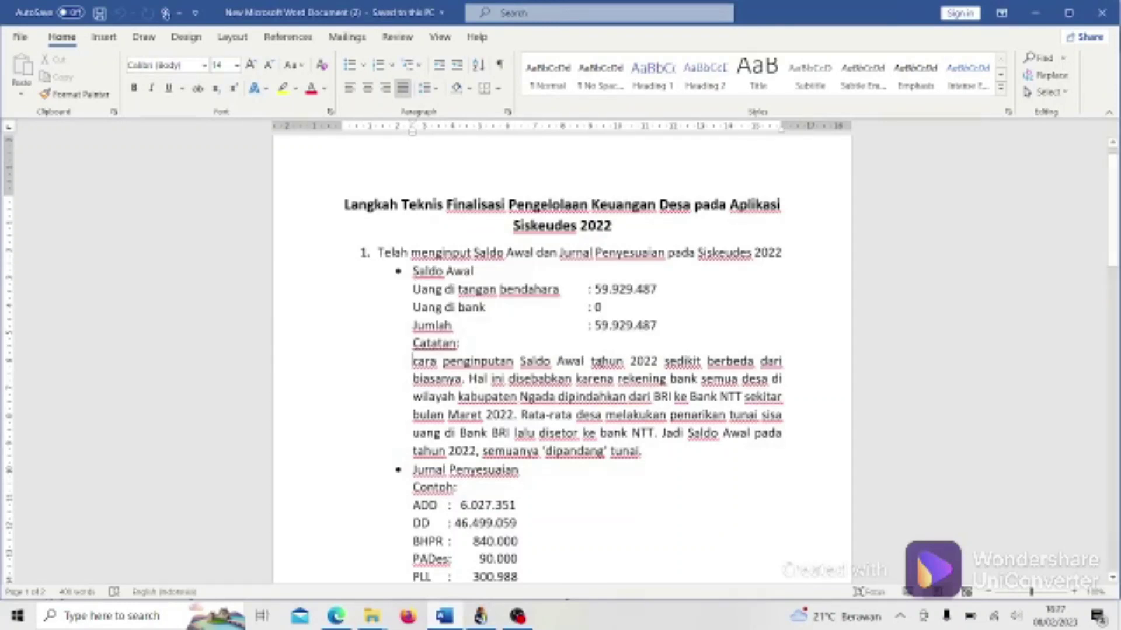
click(658, 362)
drag(414, 362, 644, 451)
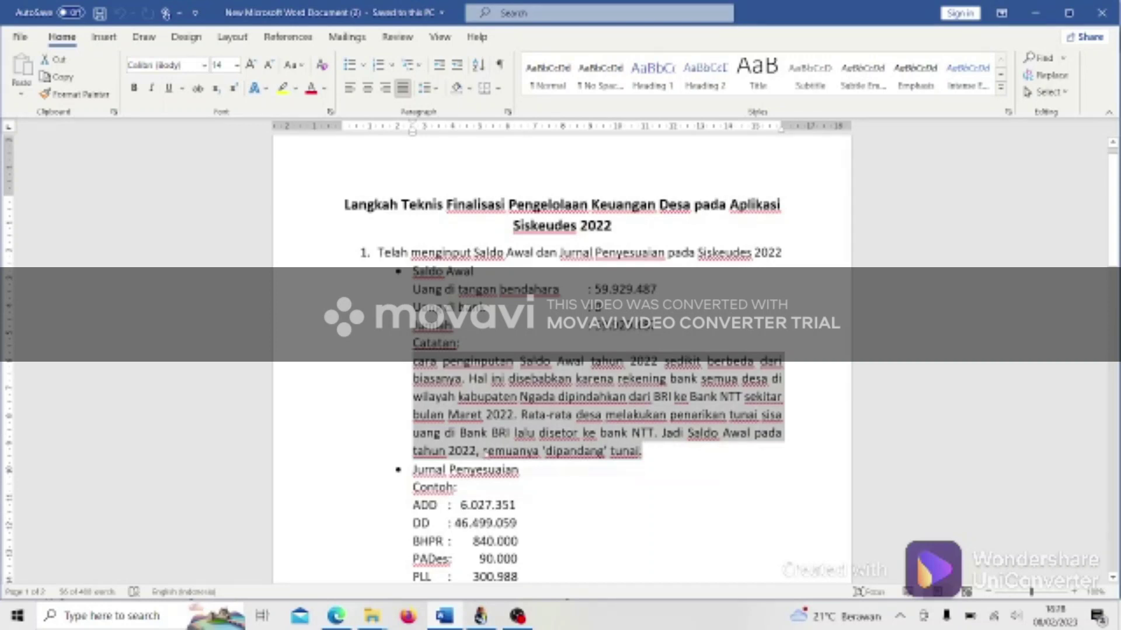
click(646, 448)
click(480, 616)
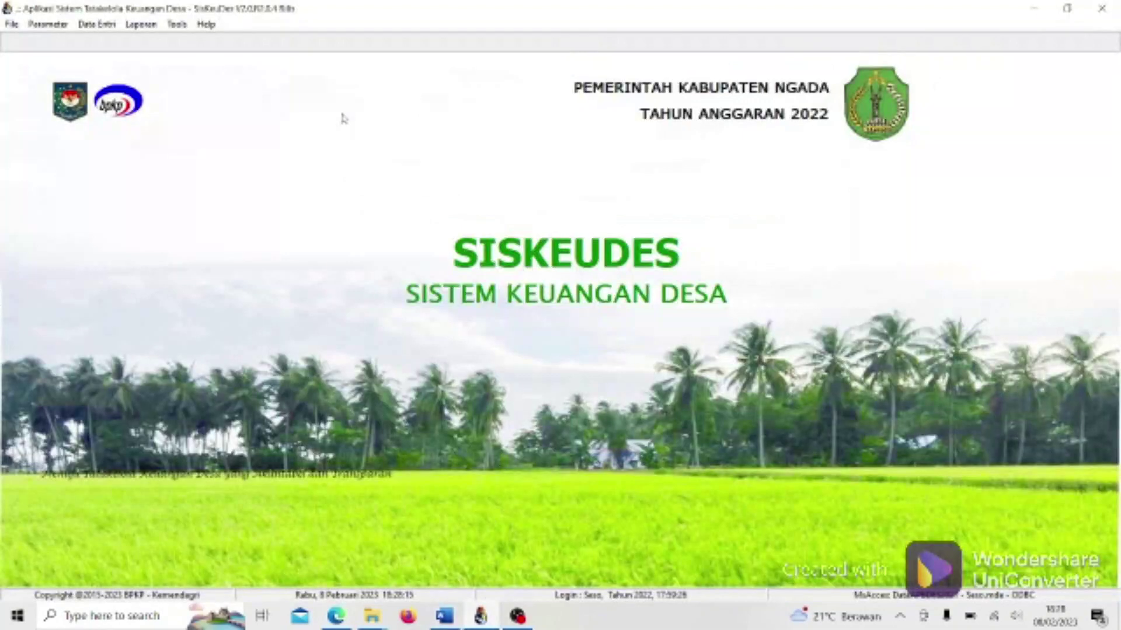
Reopen Saldo Awal for Desa Seso in Kecamatan Boa, select the Kas di Bendahara Desa row, then return to Word.
click(96, 24)
mouse_move(134, 104)
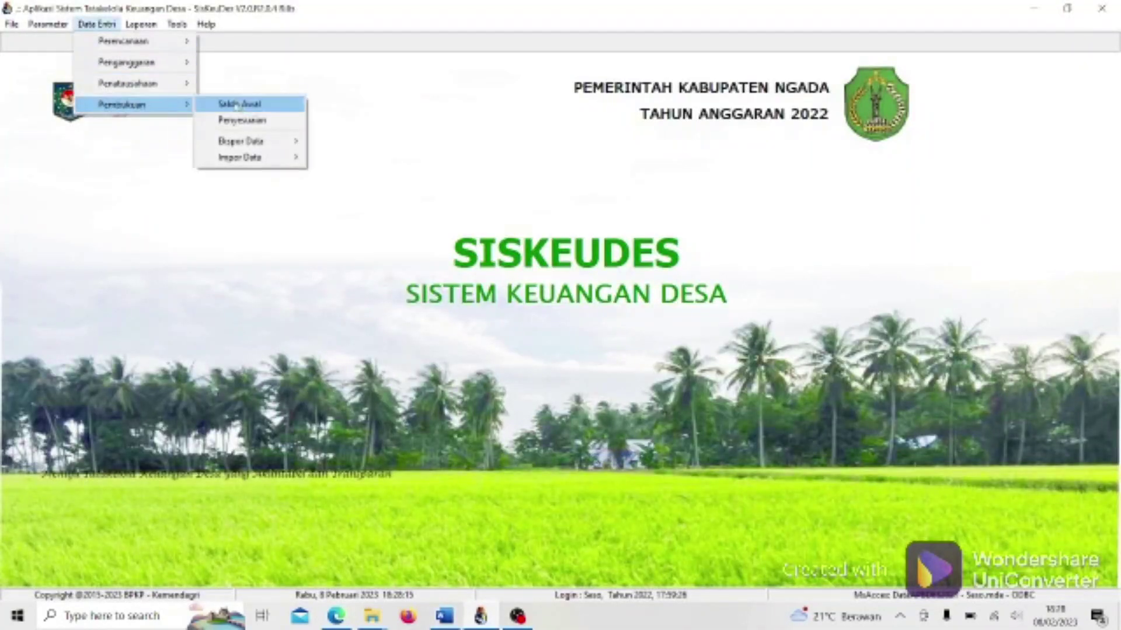
click(237, 105)
click(494, 245)
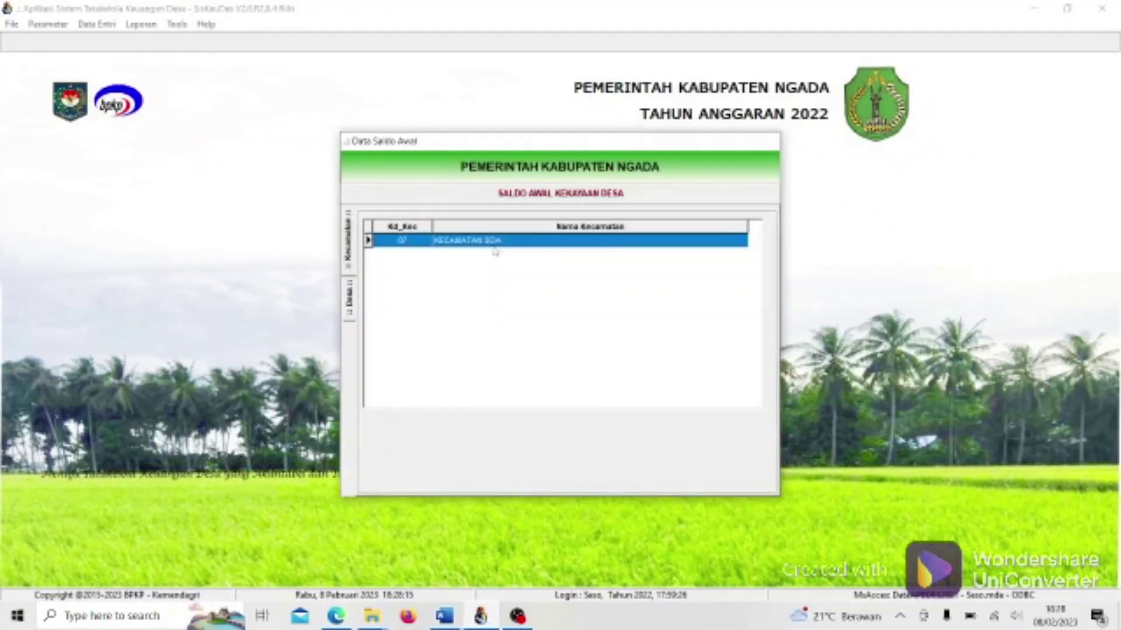
double_click(494, 242)
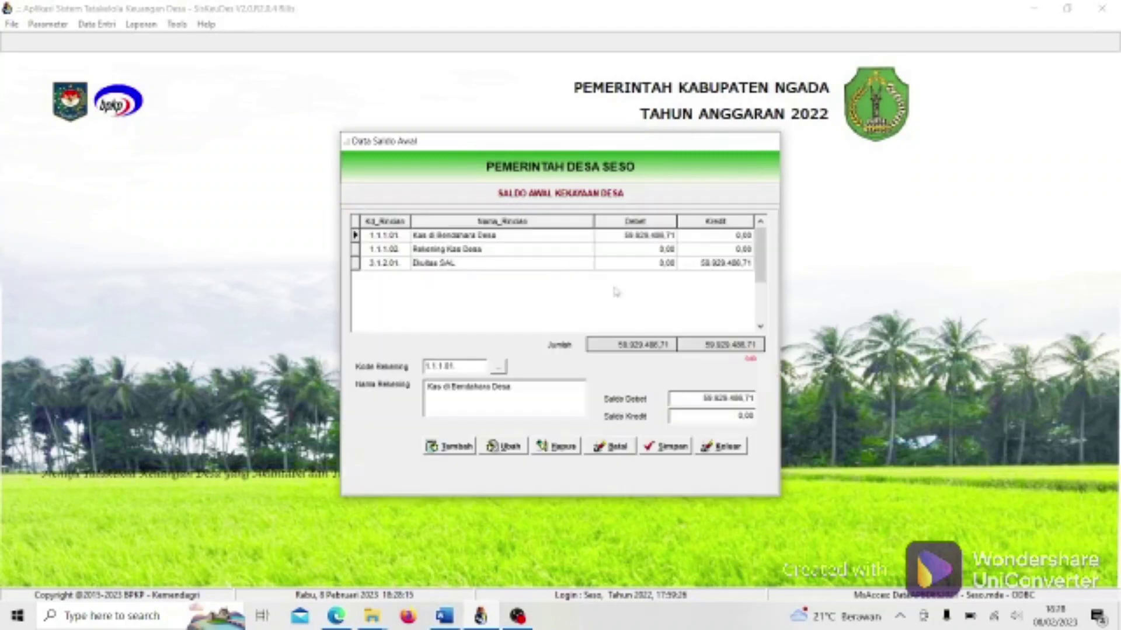
click(569, 241)
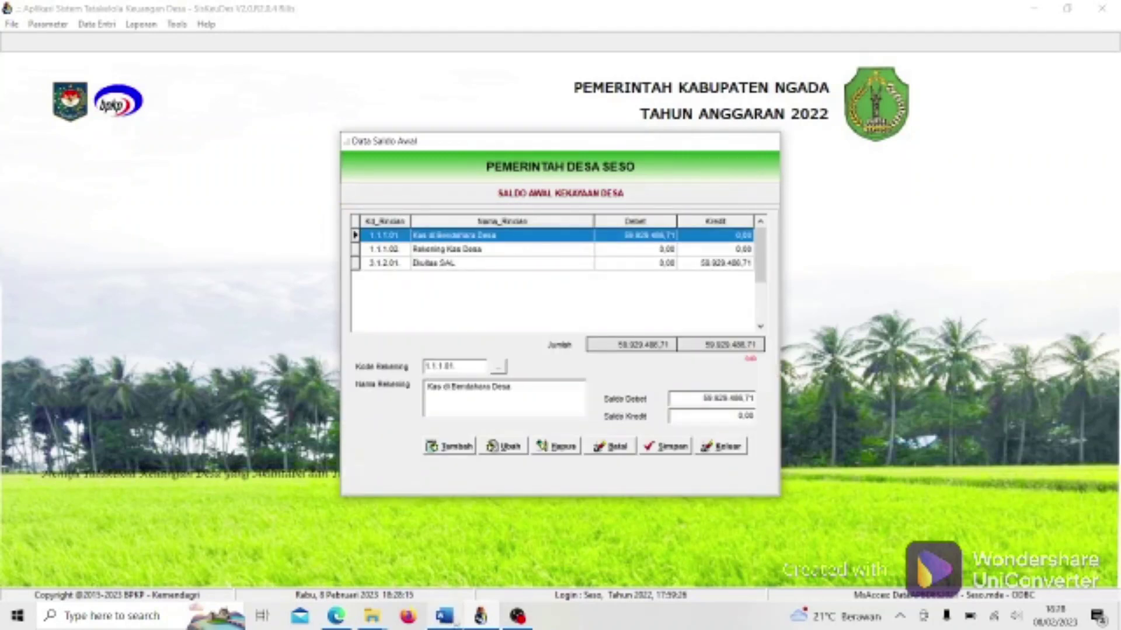
click(443, 616)
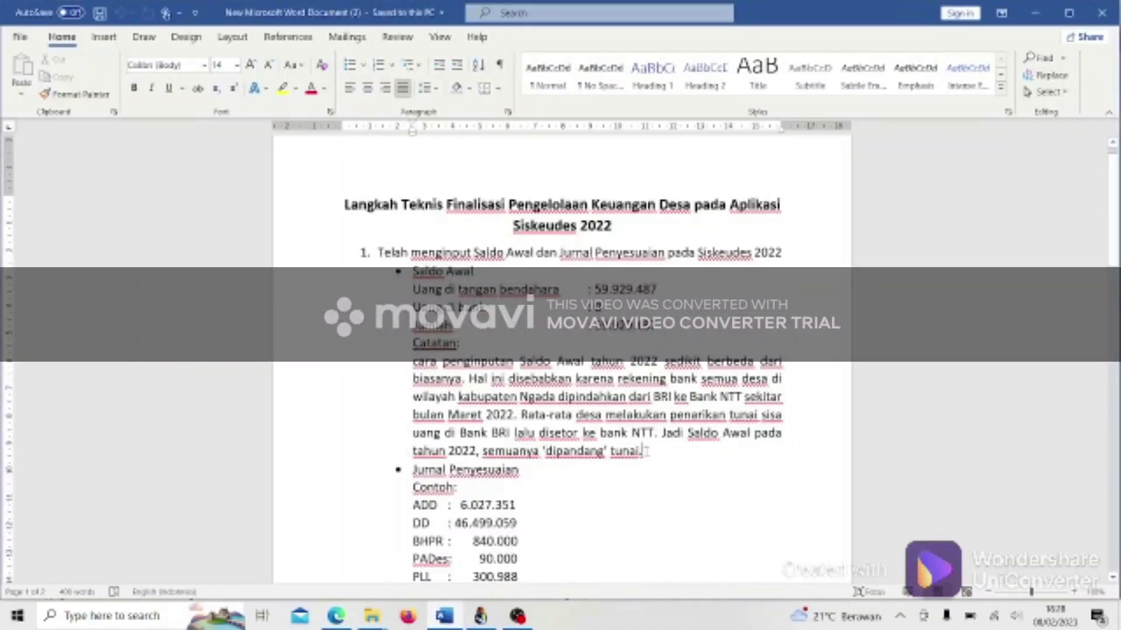
Read through the Word notes down to the Jurnal Penyesuaian figures, then return to Siskeudes's Data Saldo Awal.
drag(645, 451, 400, 365)
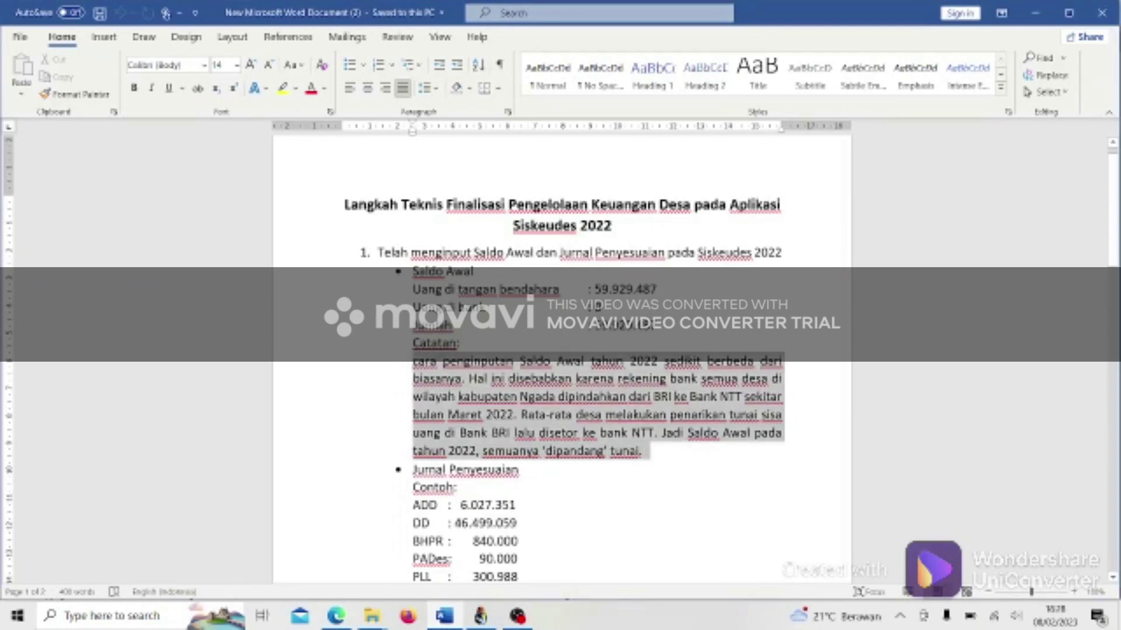
click(576, 469)
scroll(576, 469, down, 2)
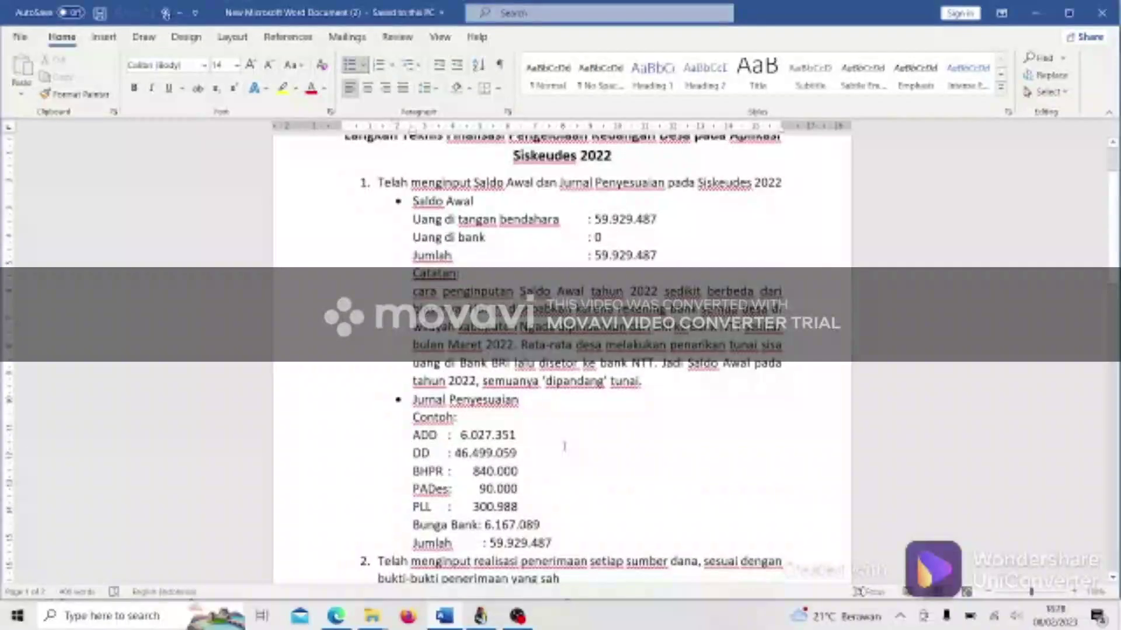
scroll(564, 443, down, 1)
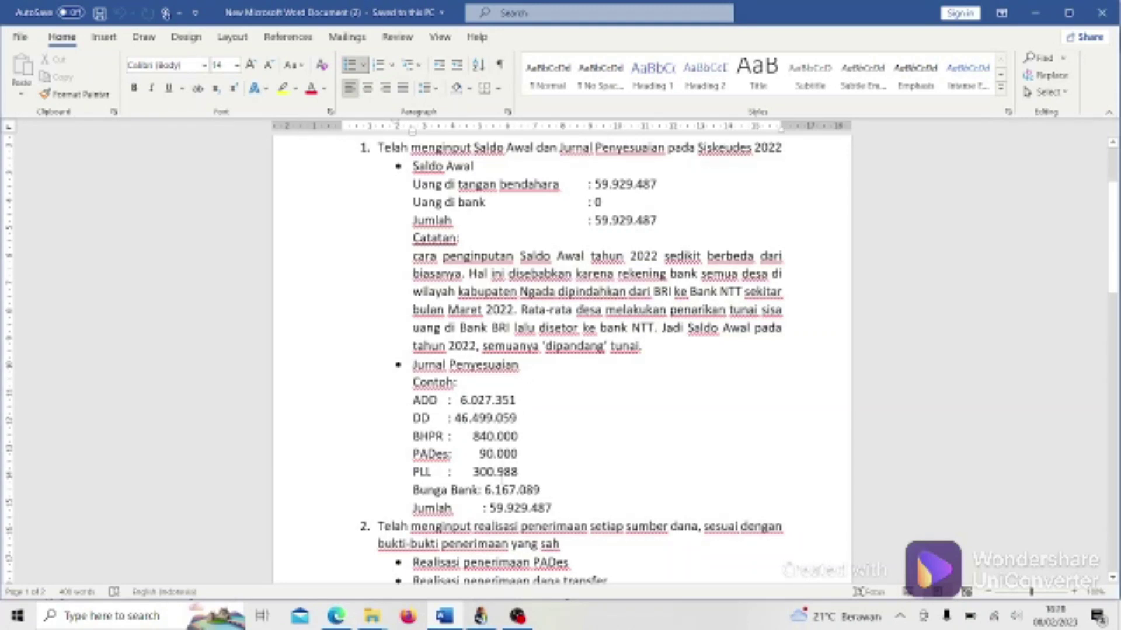
click(480, 616)
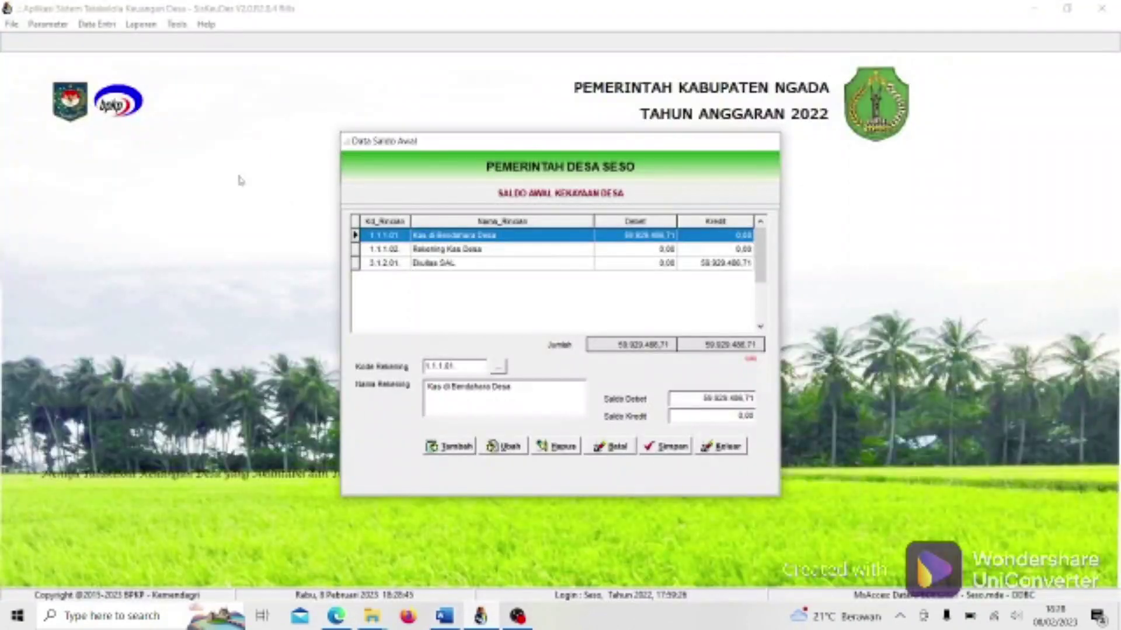
Close the Saldo Awal window and start a new record in the Penyesuaian journal.
click(729, 447)
click(695, 441)
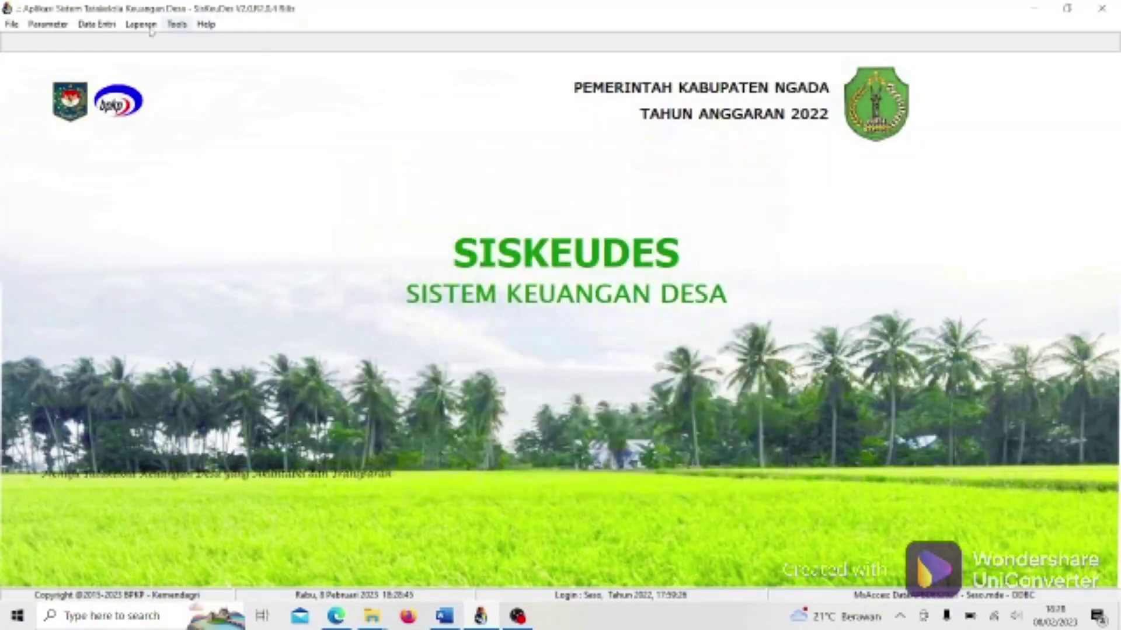
click(97, 24)
mouse_move(136, 107)
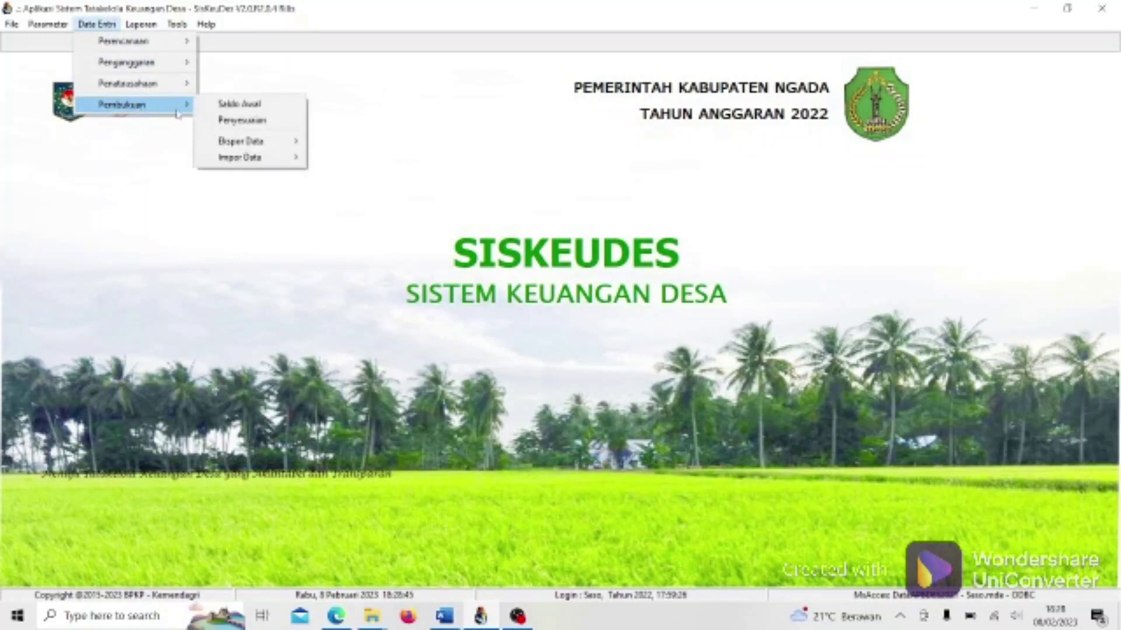
click(240, 120)
click(408, 225)
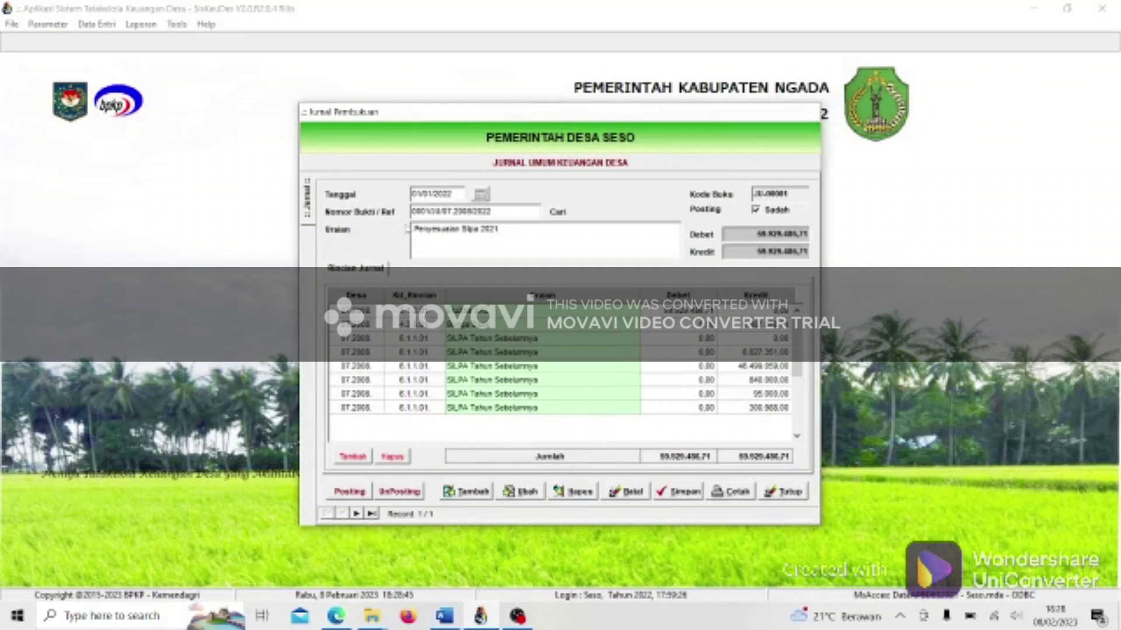
click(468, 492)
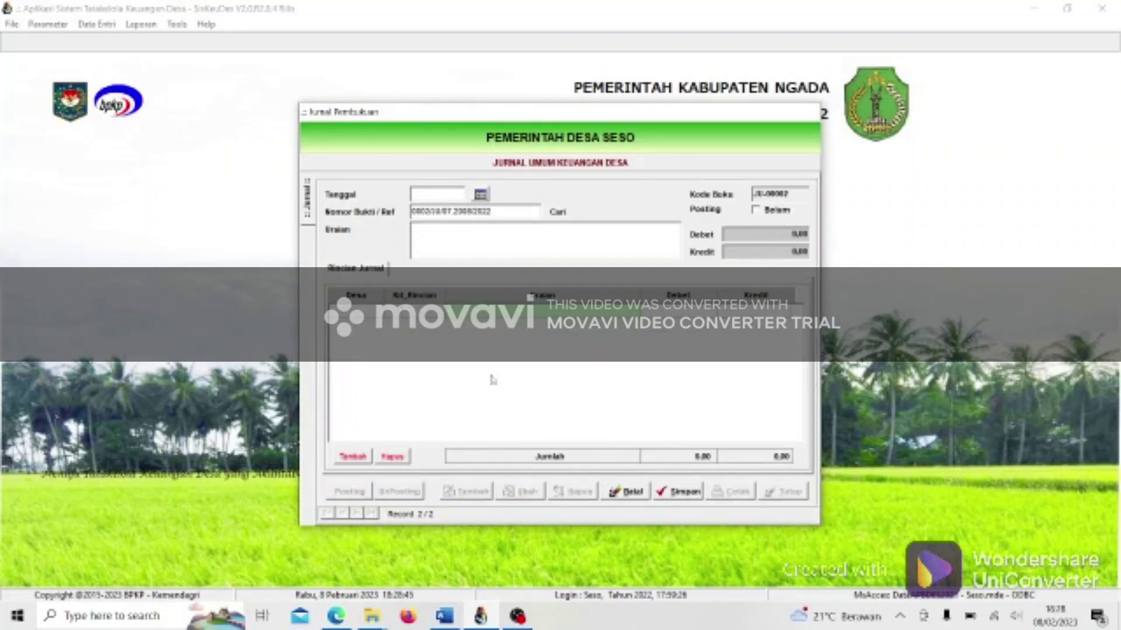
Date the new journal 01/01/2022 and describe it as 'Penyesuaian Silpa 2022'.
click(479, 196)
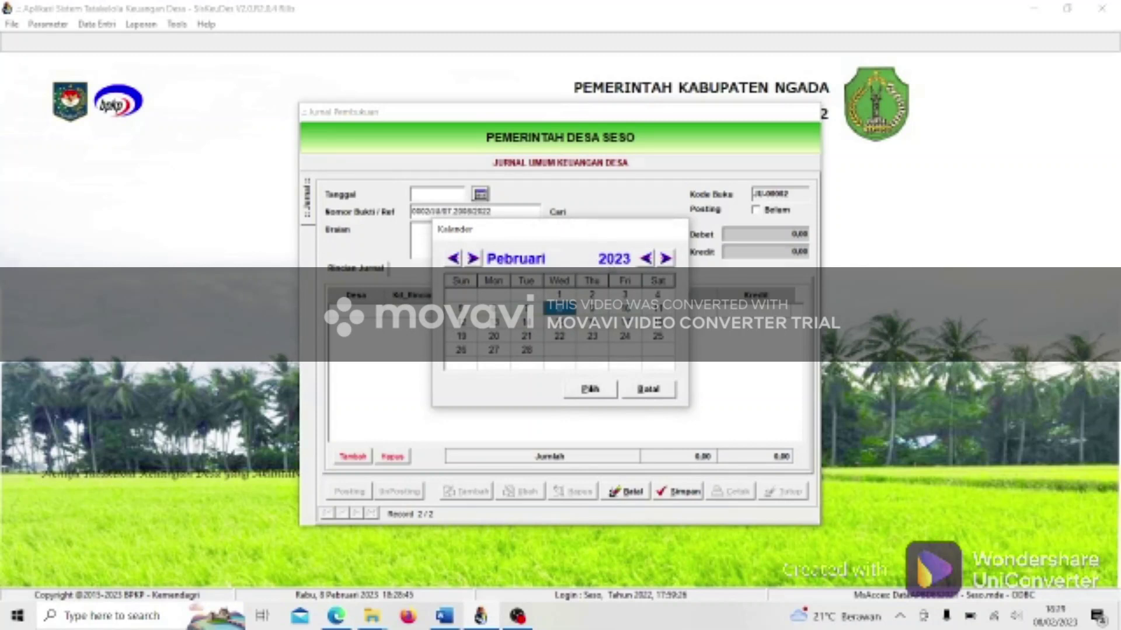
click(452, 259)
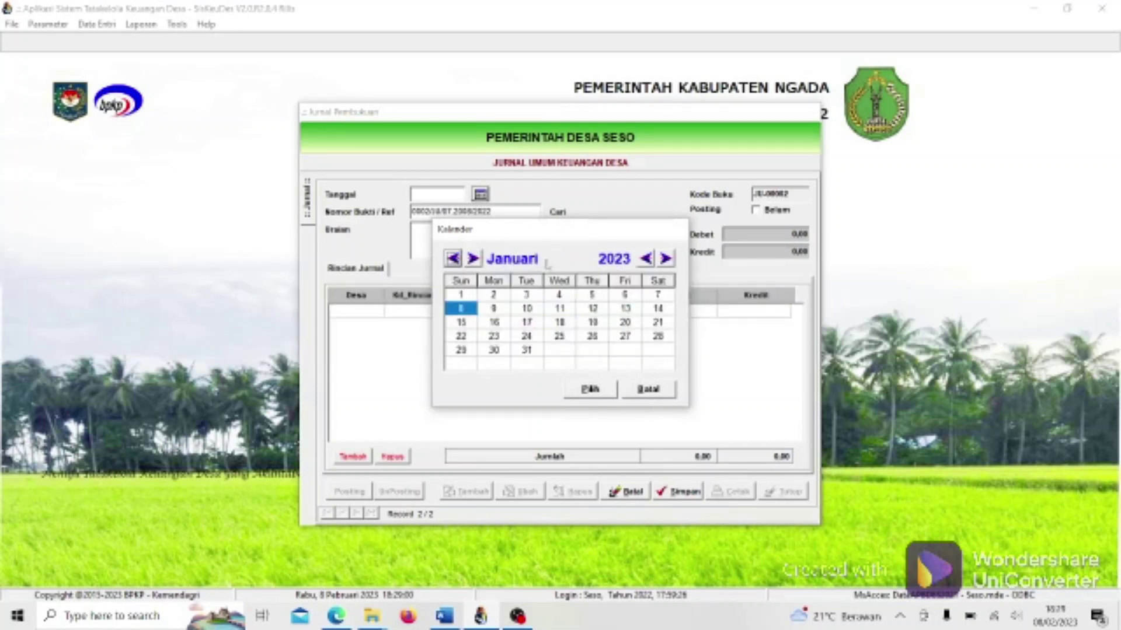
click(645, 259)
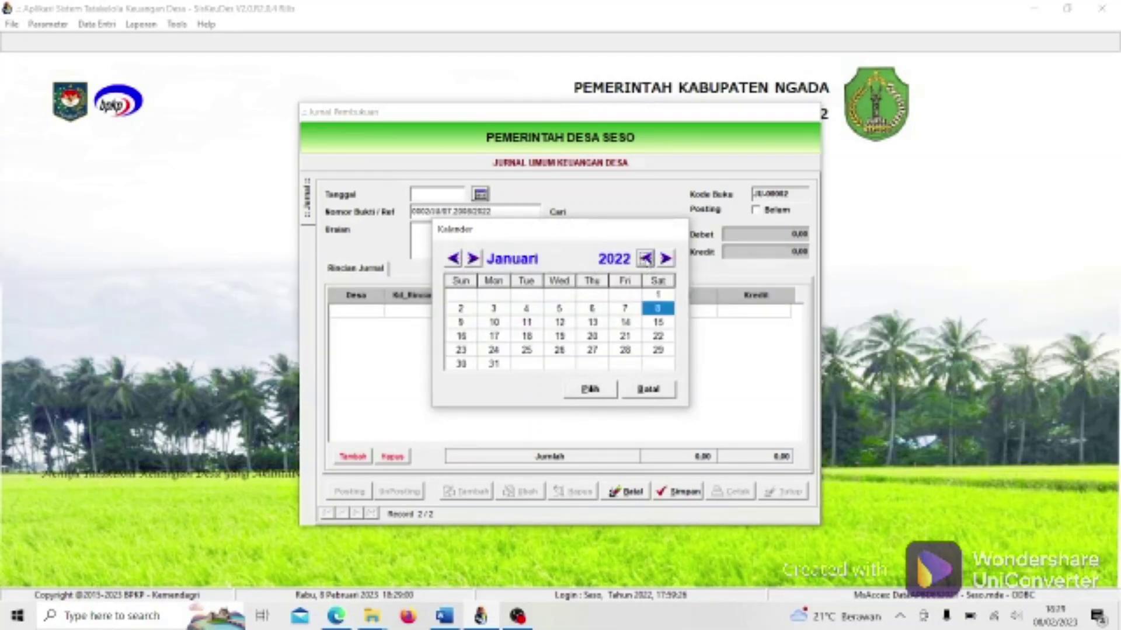
click(658, 295)
click(589, 392)
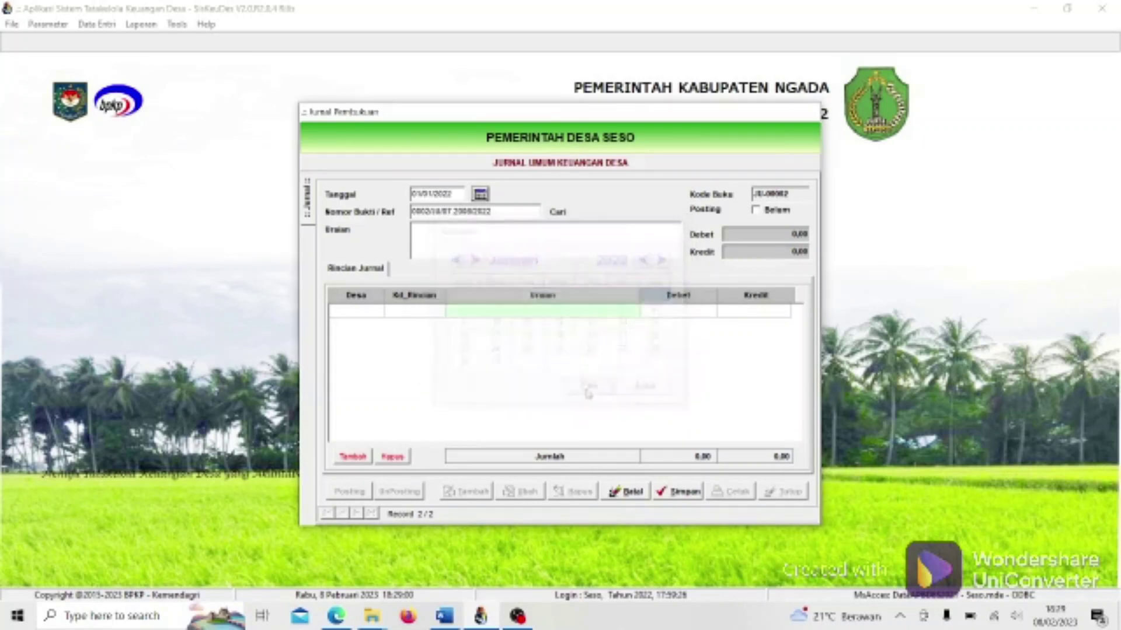
click(451, 242)
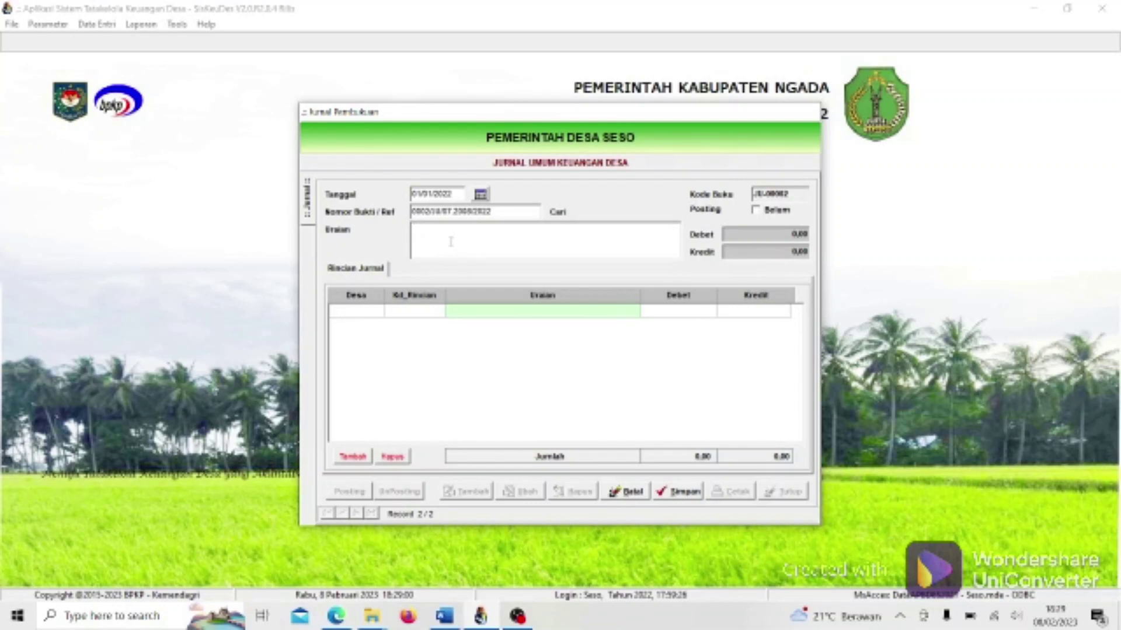
text(Penyesu)
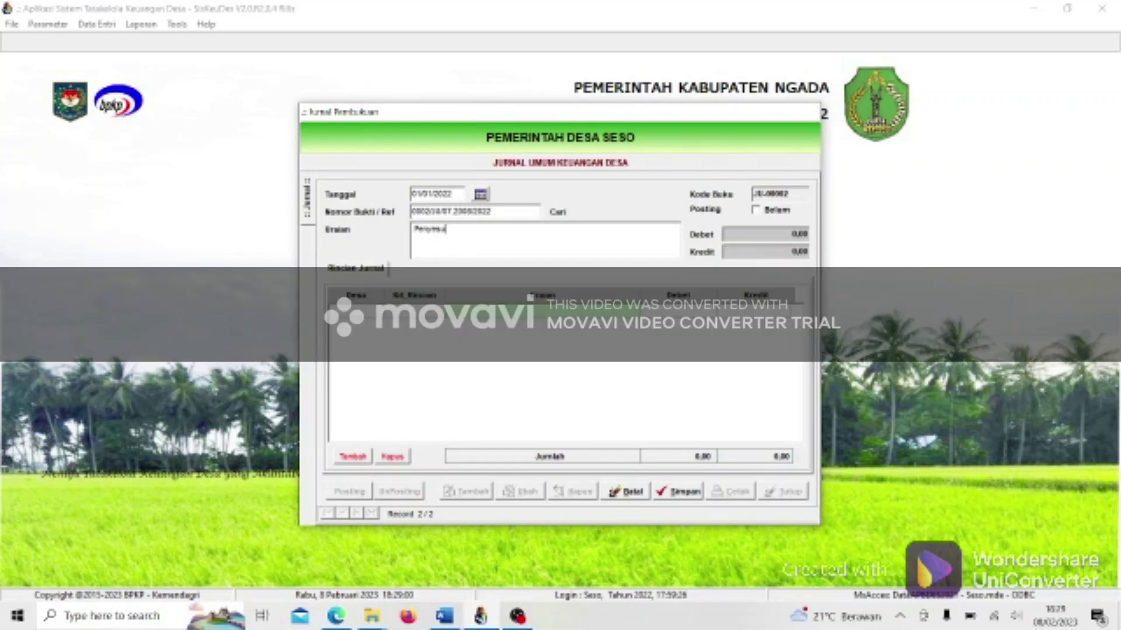
text(aian Silpa 2022)
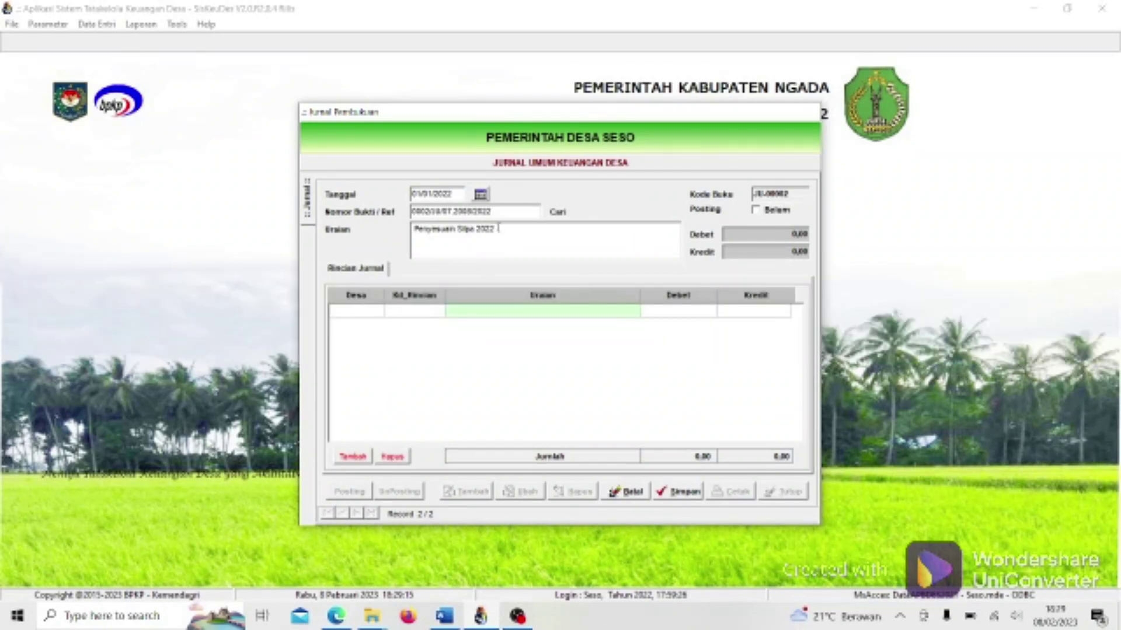
Open the account list for a new journal line and select 6.1.1.01.ADD SILPA Tahun Sebelumnya.
click(353, 458)
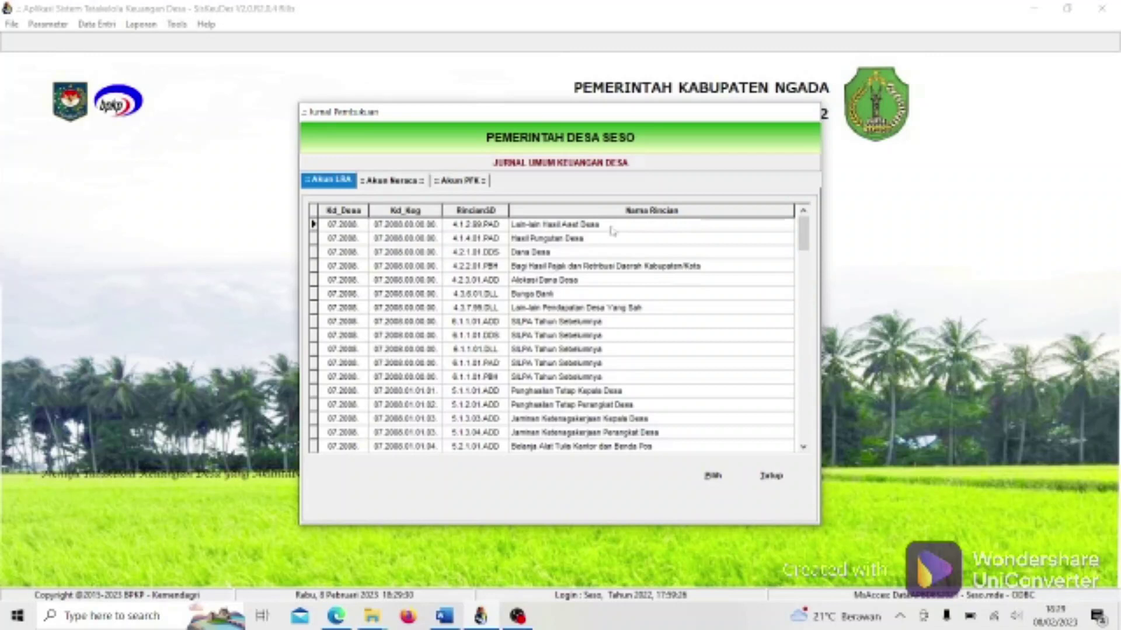
click(558, 325)
click(548, 334)
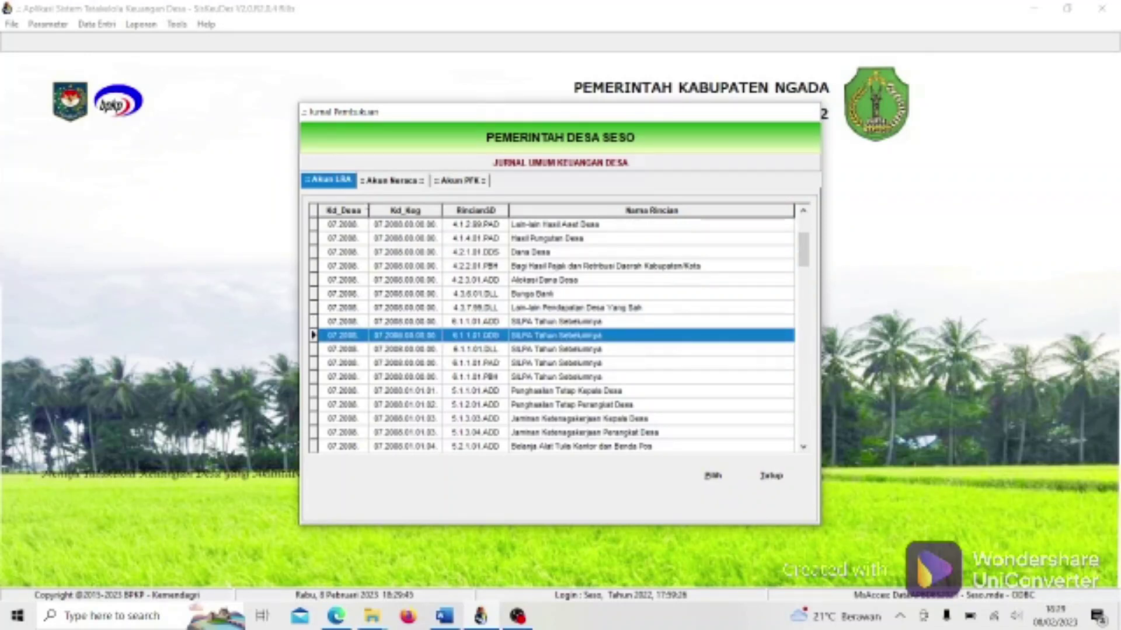
click(552, 323)
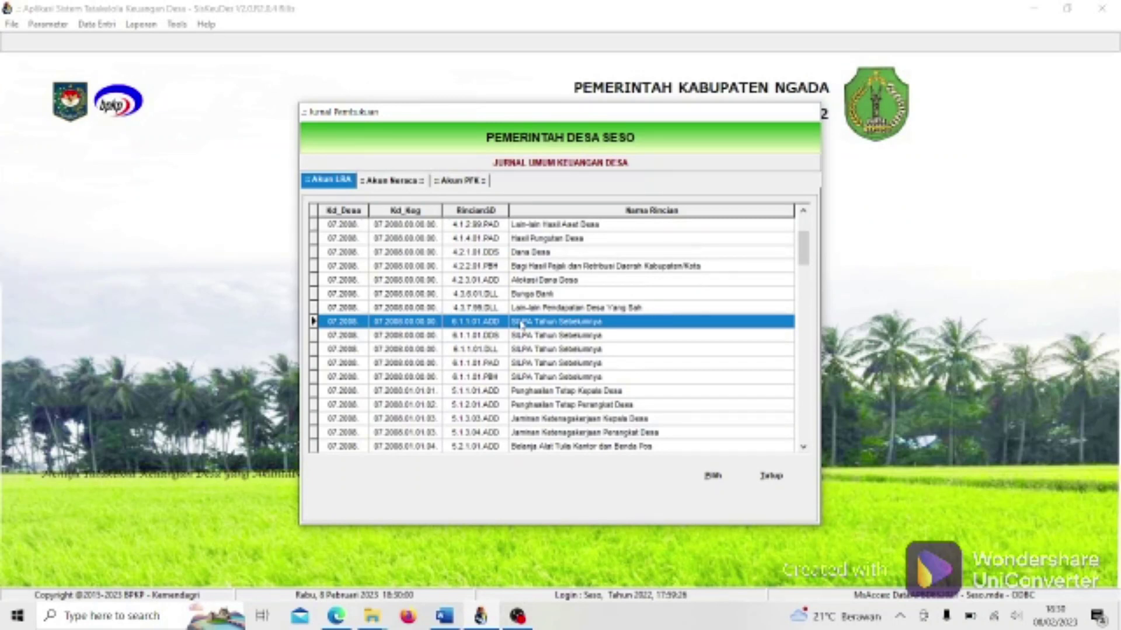
In the Word notes, review the Jurnal Penyesuaian example lines from ADD through Bunga Bank.
click(453, 617)
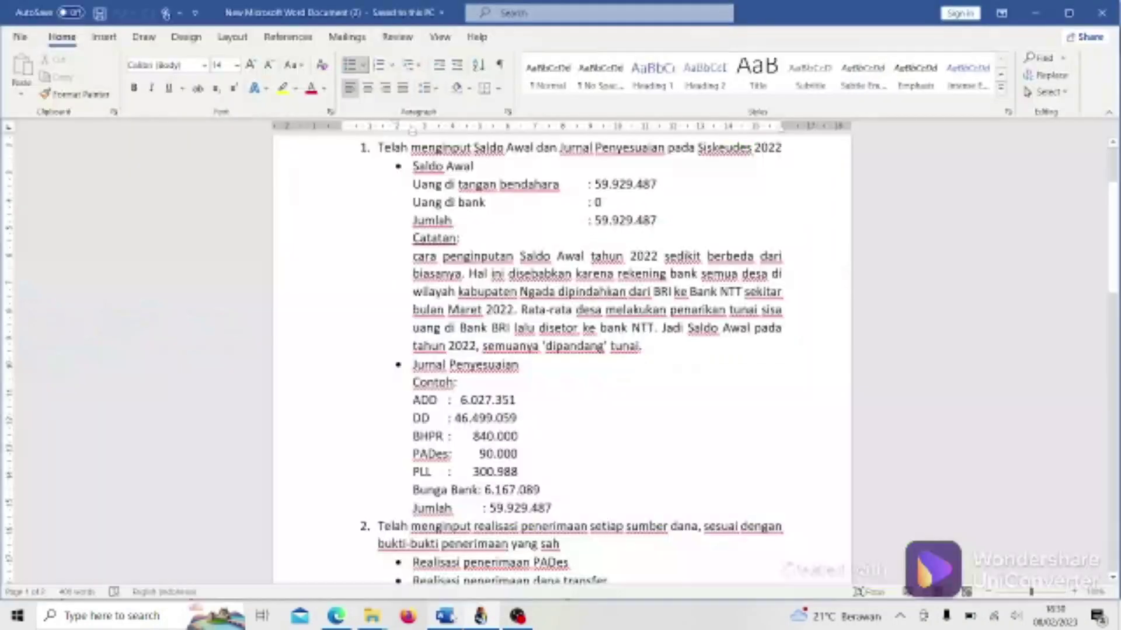
scroll(592, 404, down, 4)
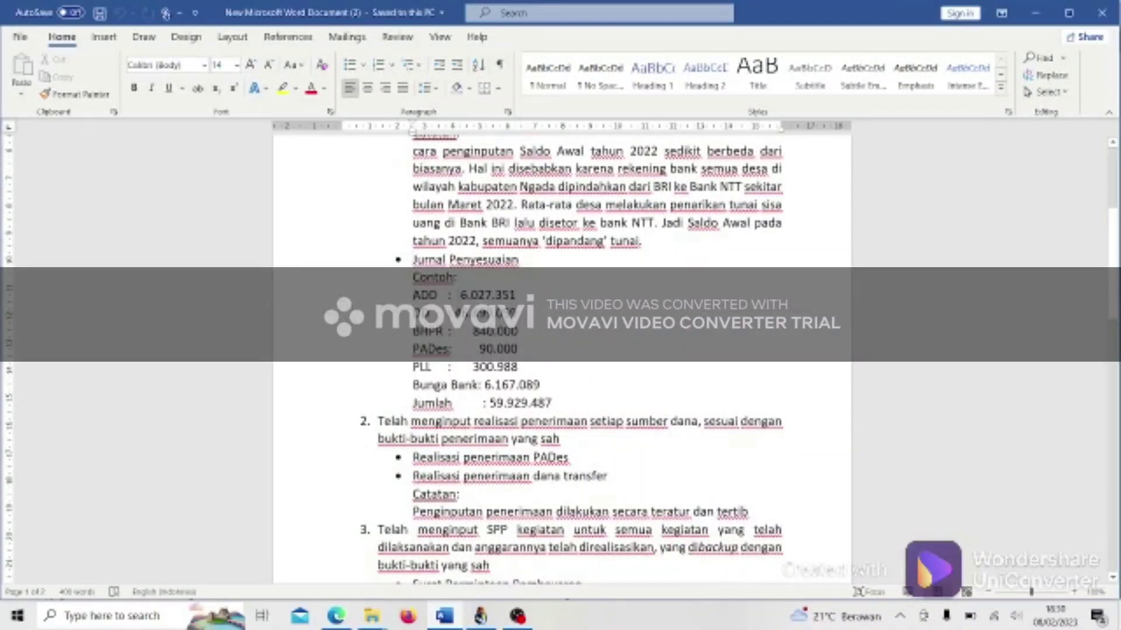
drag(413, 295, 541, 384)
click(540, 384)
drag(412, 294, 523, 377)
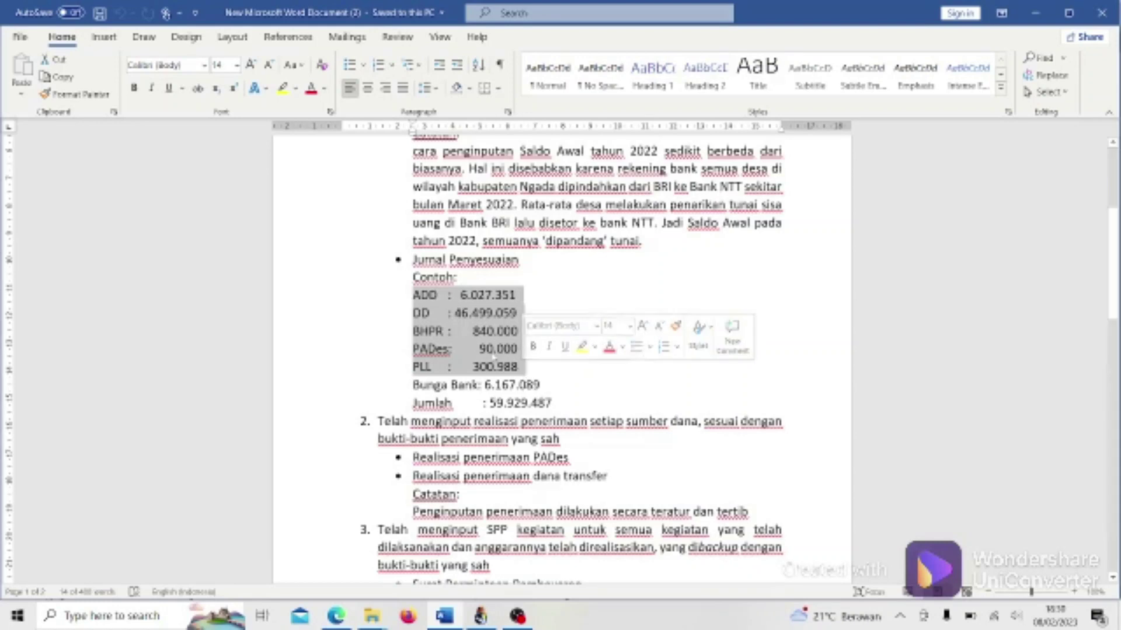
click(460, 302)
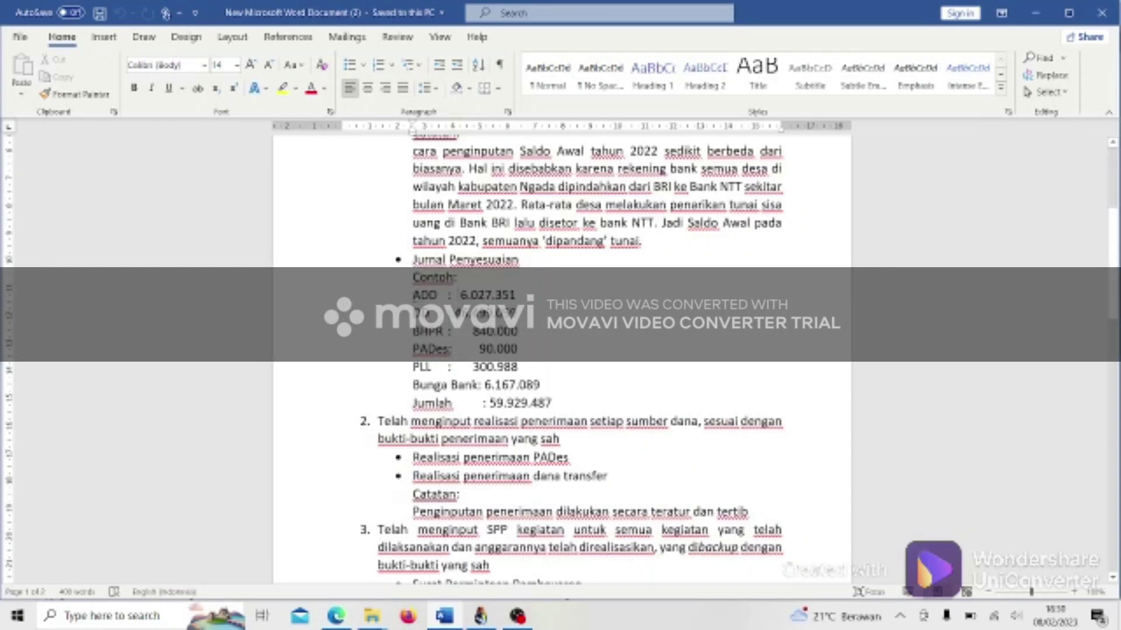
drag(412, 295, 527, 295)
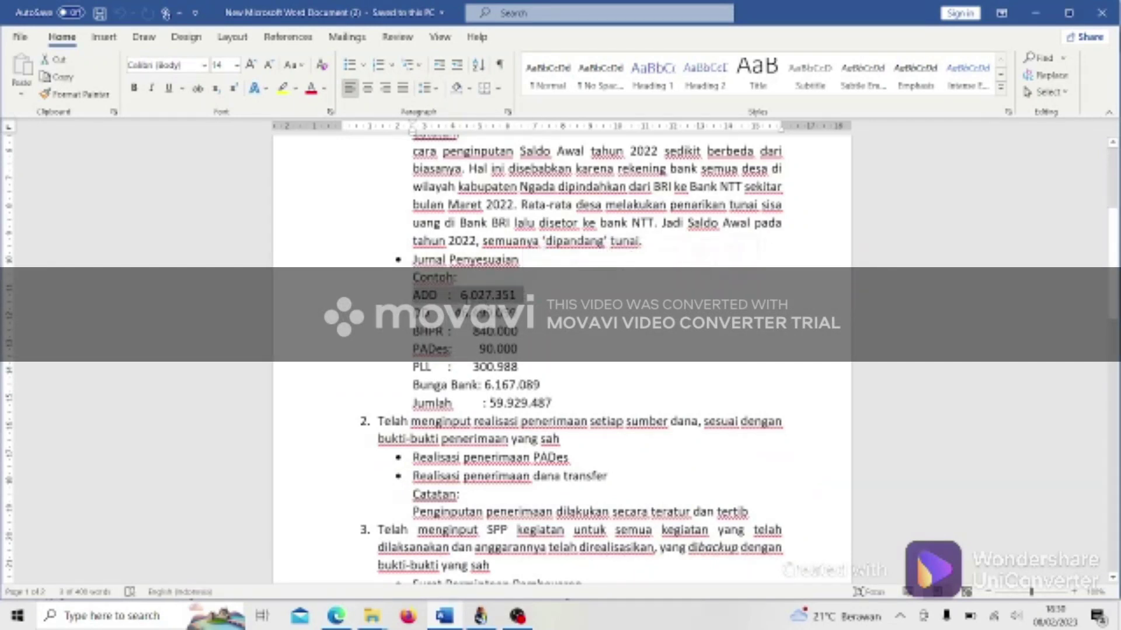
click(466, 295)
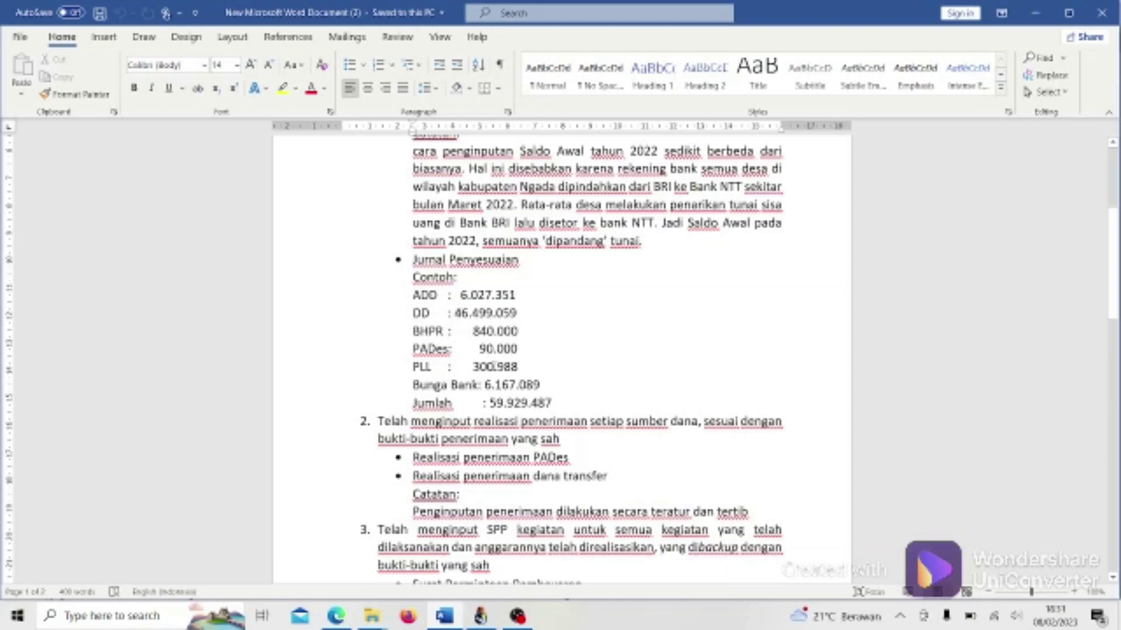
drag(412, 295, 552, 376)
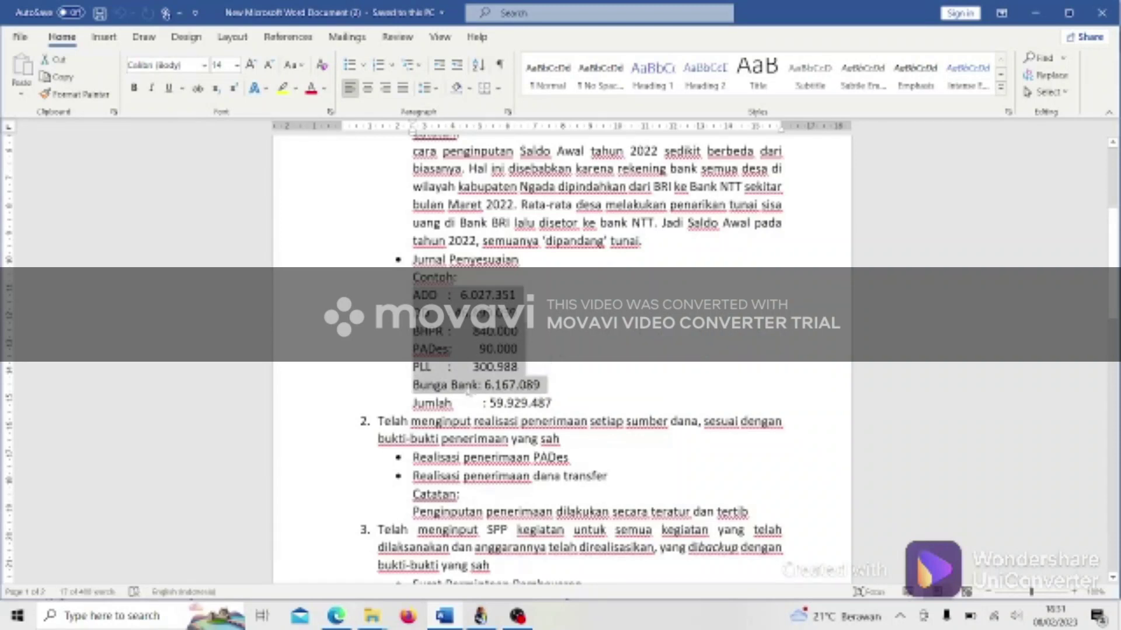
click(491, 386)
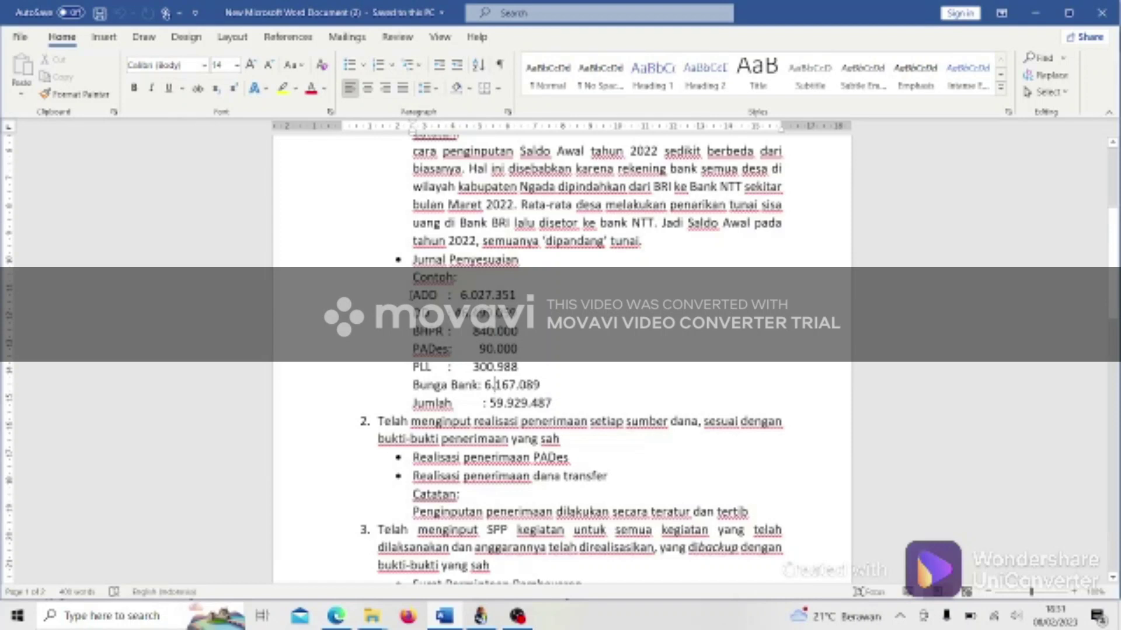
drag(411, 295, 534, 379)
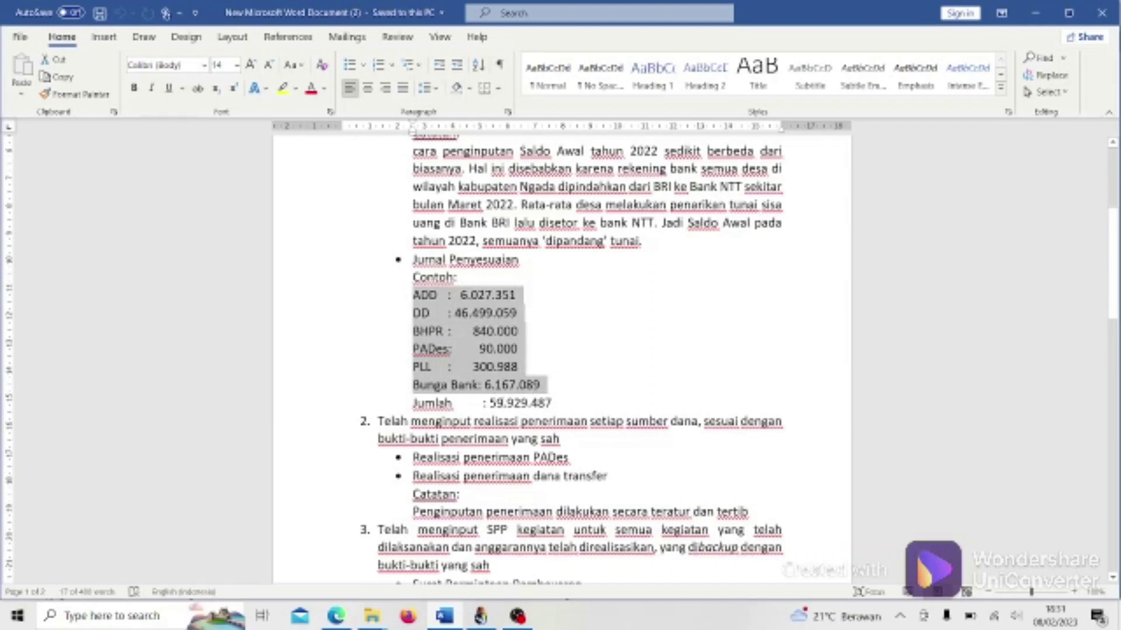
Bold both Jumlah totals of 59.929.487, then return to the Siskeudes account list.
drag(489, 402, 554, 402)
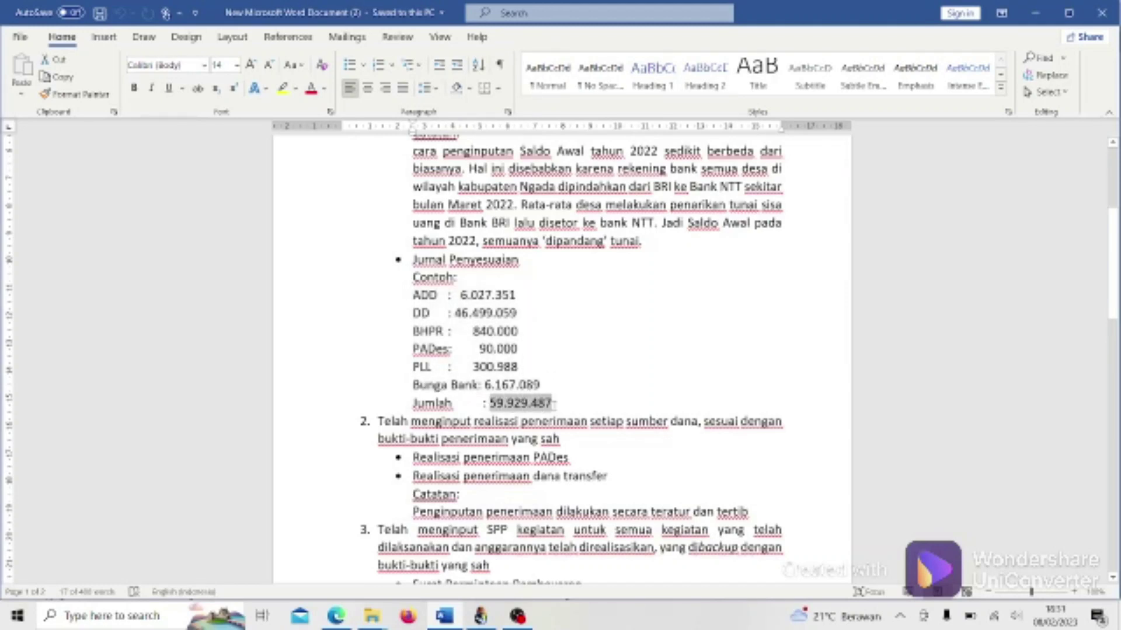
click(134, 88)
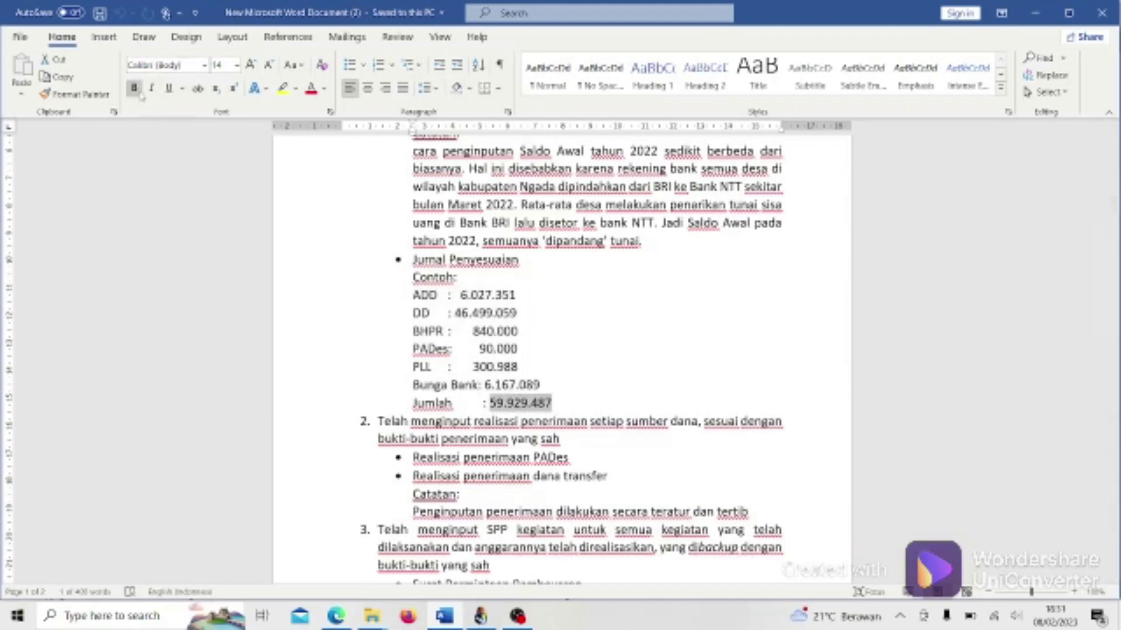
scroll(548, 248, up, 2)
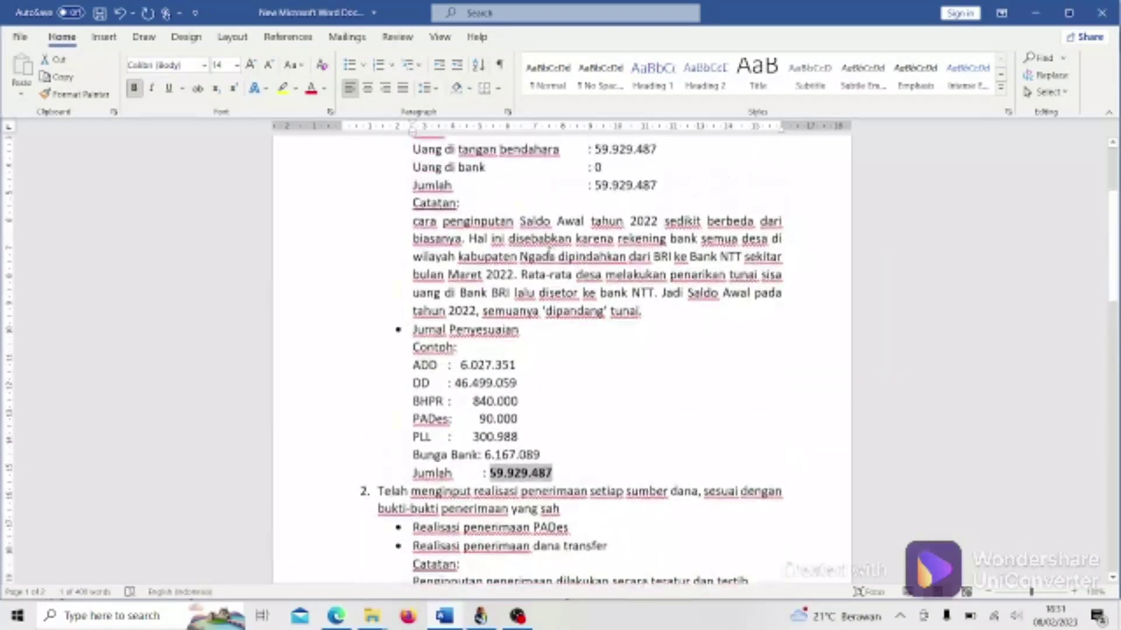
drag(594, 186, 658, 187)
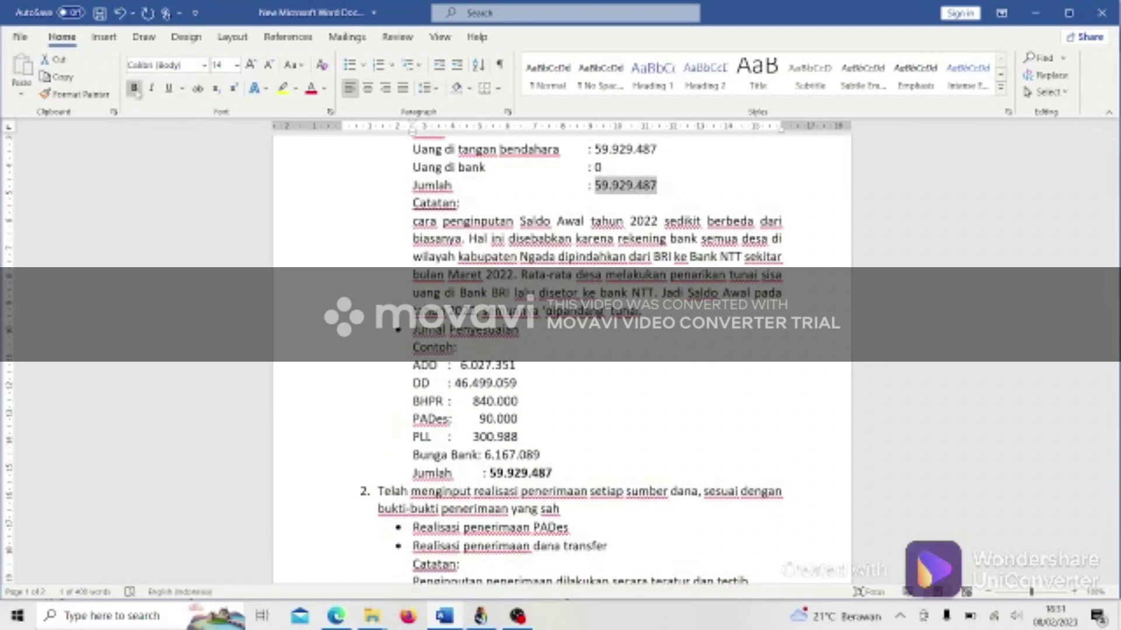
click(135, 89)
click(529, 371)
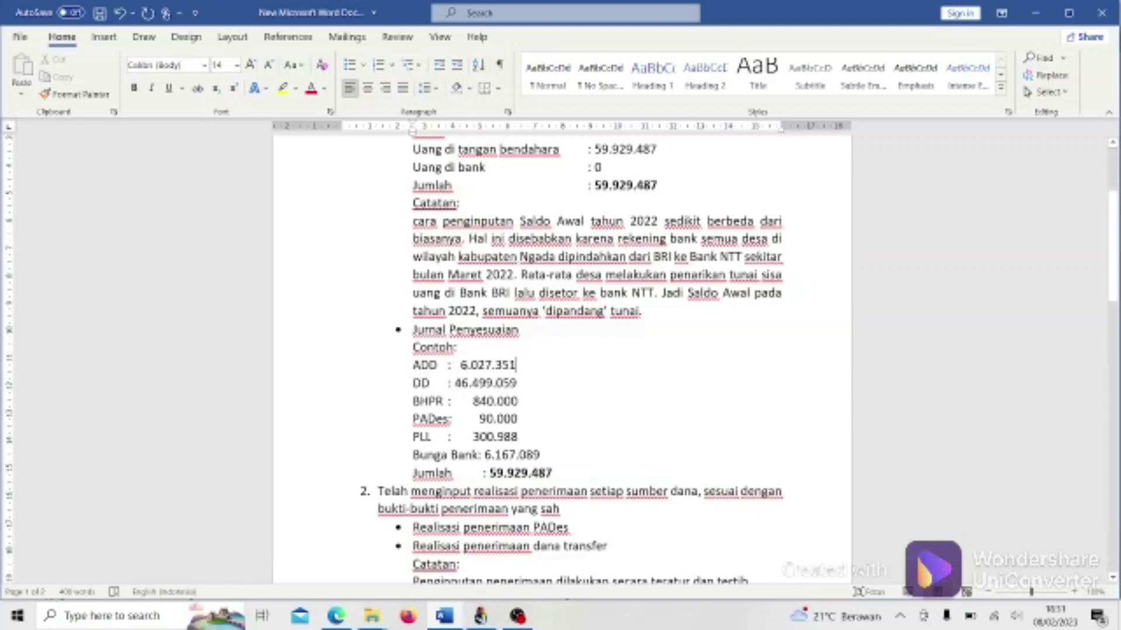
click(481, 616)
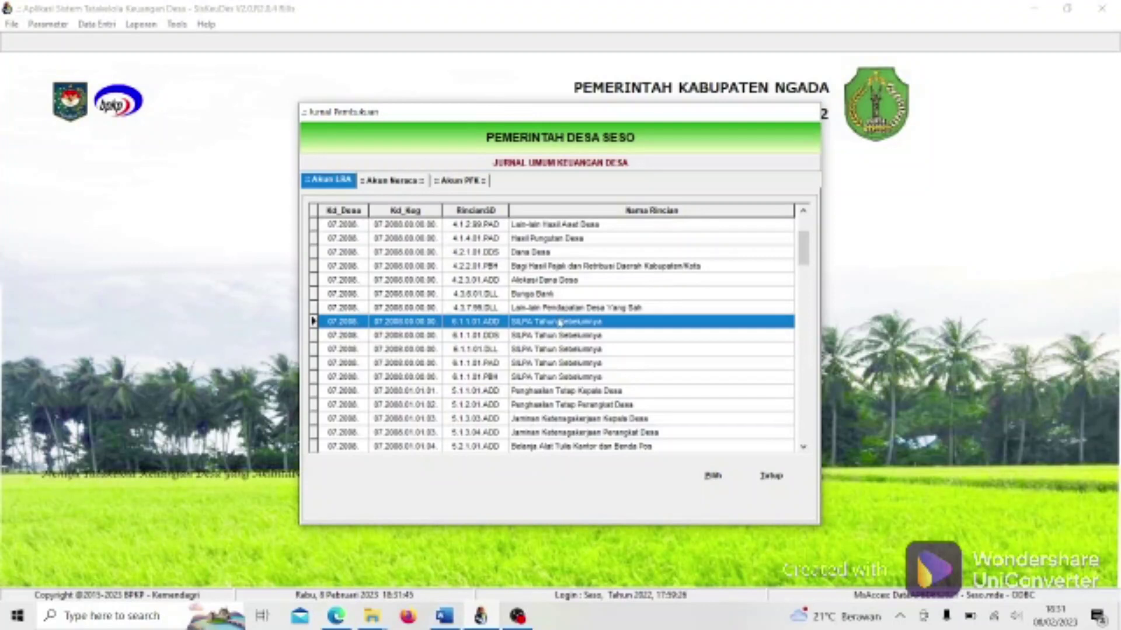
Select the ADD amount 6.027.351 in Word and add the SILPA account as a journal line.
click(444, 617)
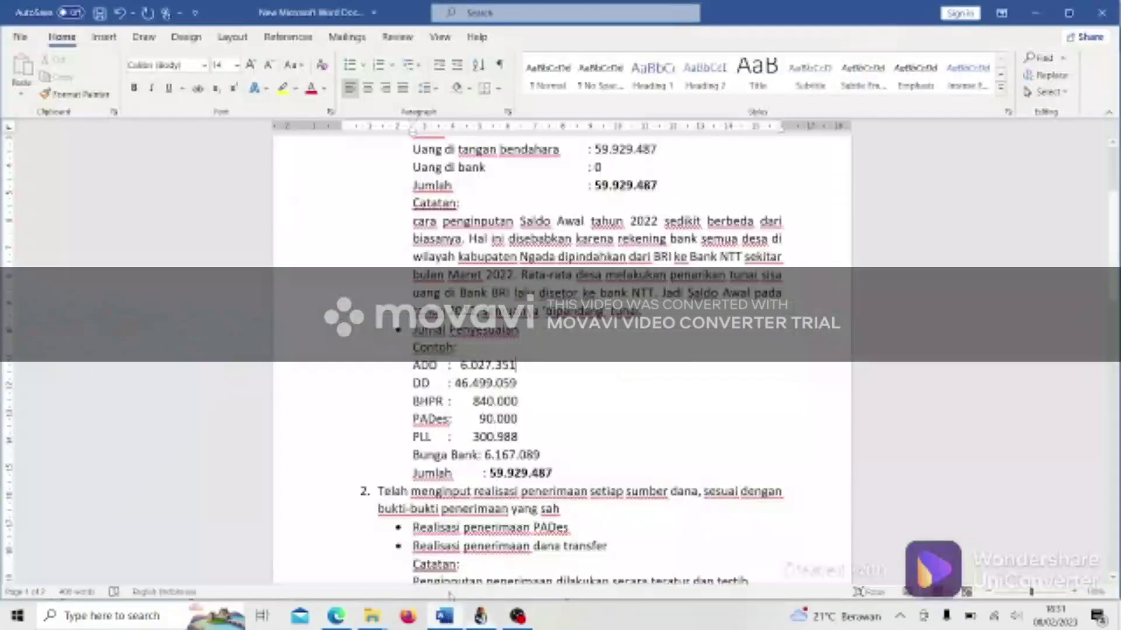
drag(460, 365, 516, 365)
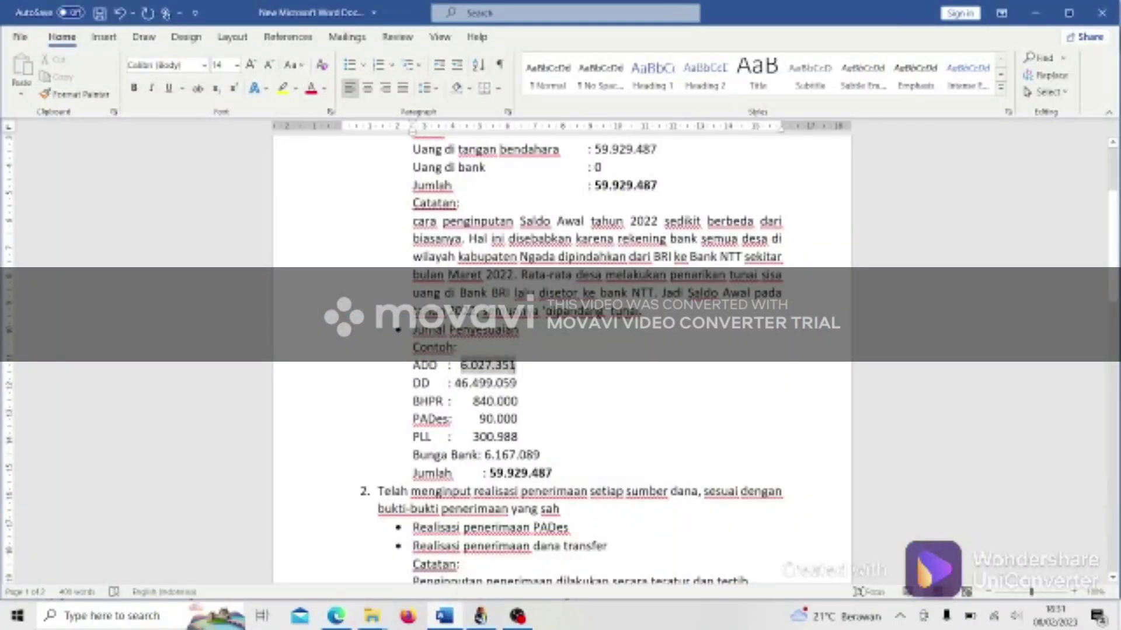
click(480, 617)
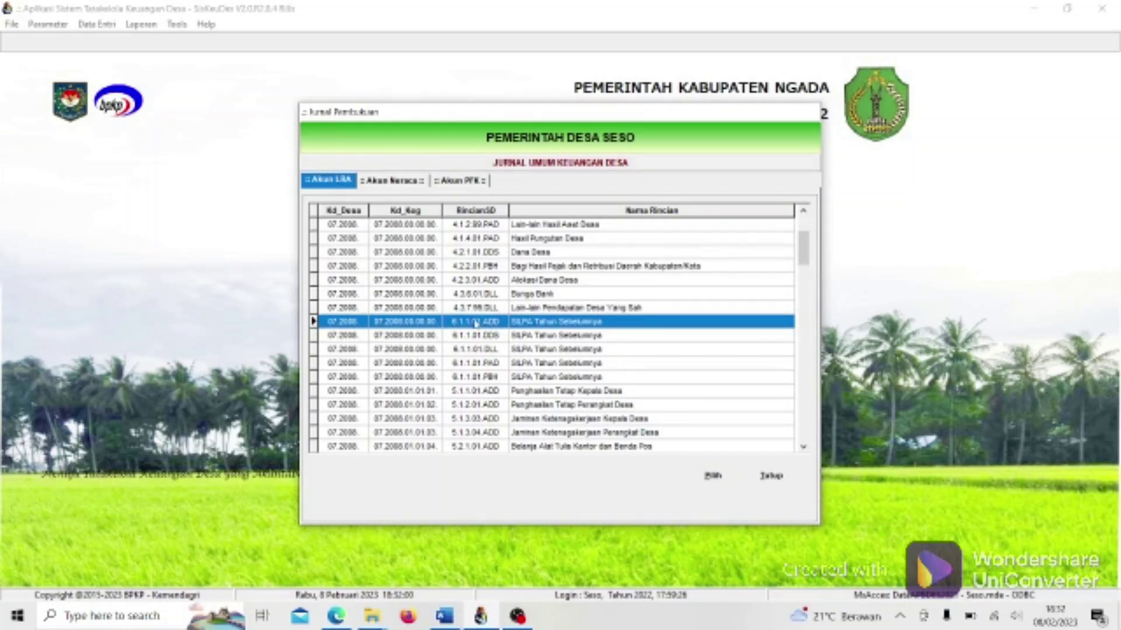
click(705, 479)
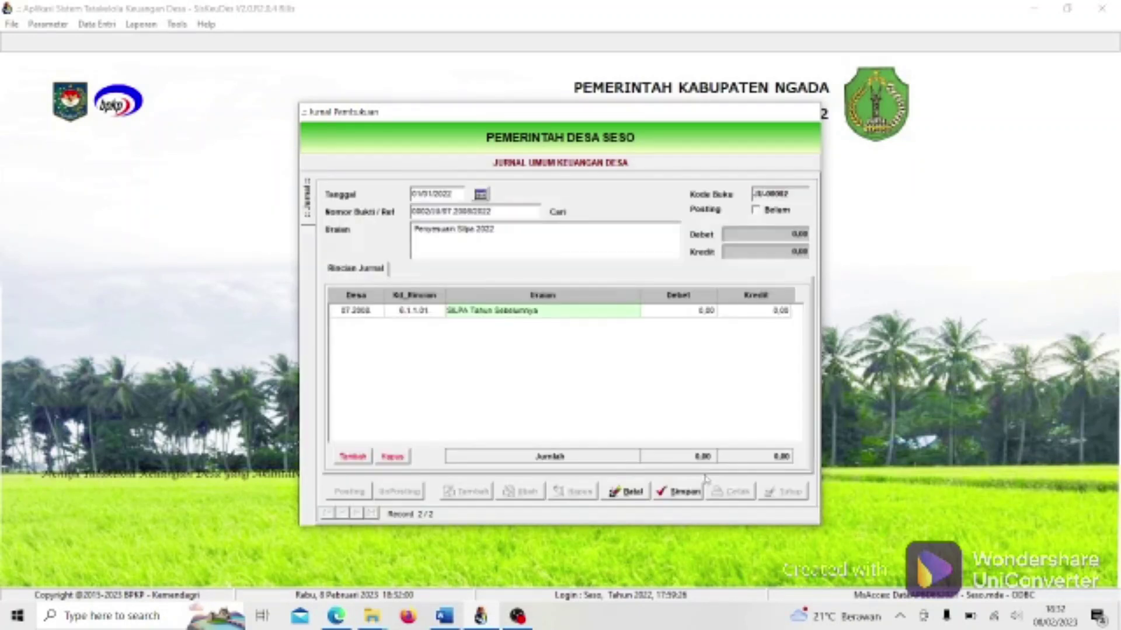
click(737, 316)
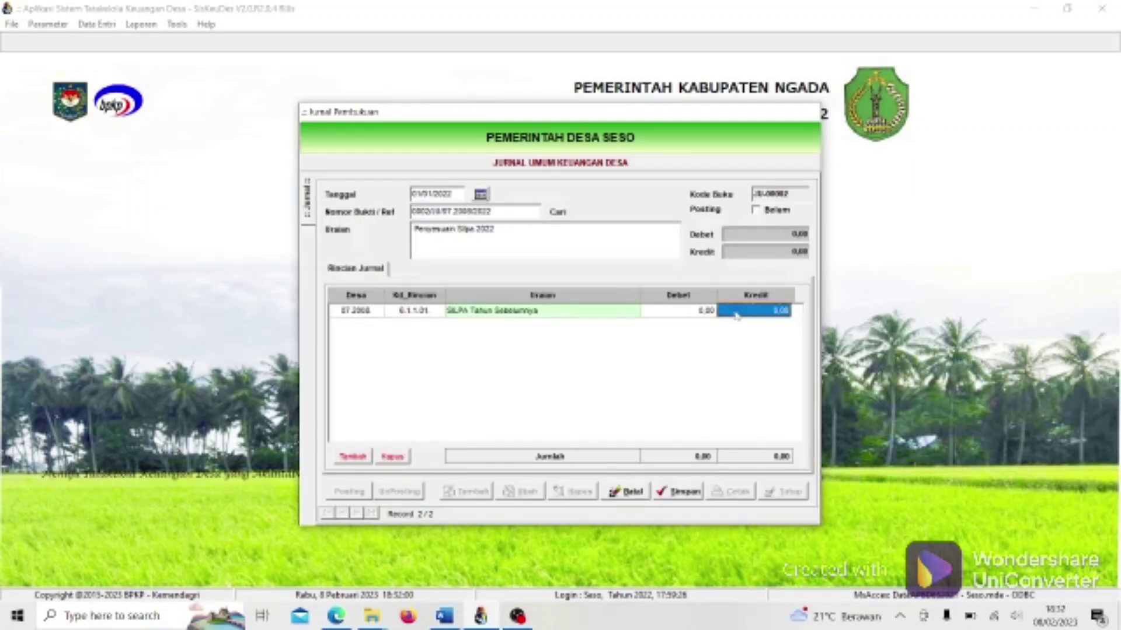
key(BackSpace)
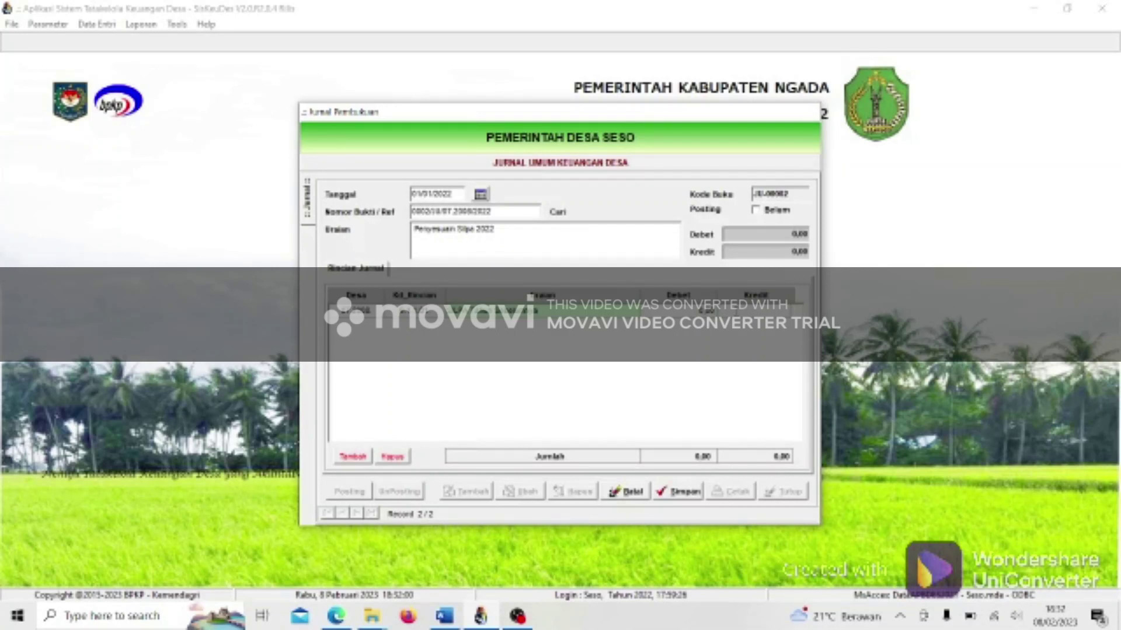
Copy 6.027.351 from Word into the line's Kredit cell and strip the dots to 6027351.
click(444, 615)
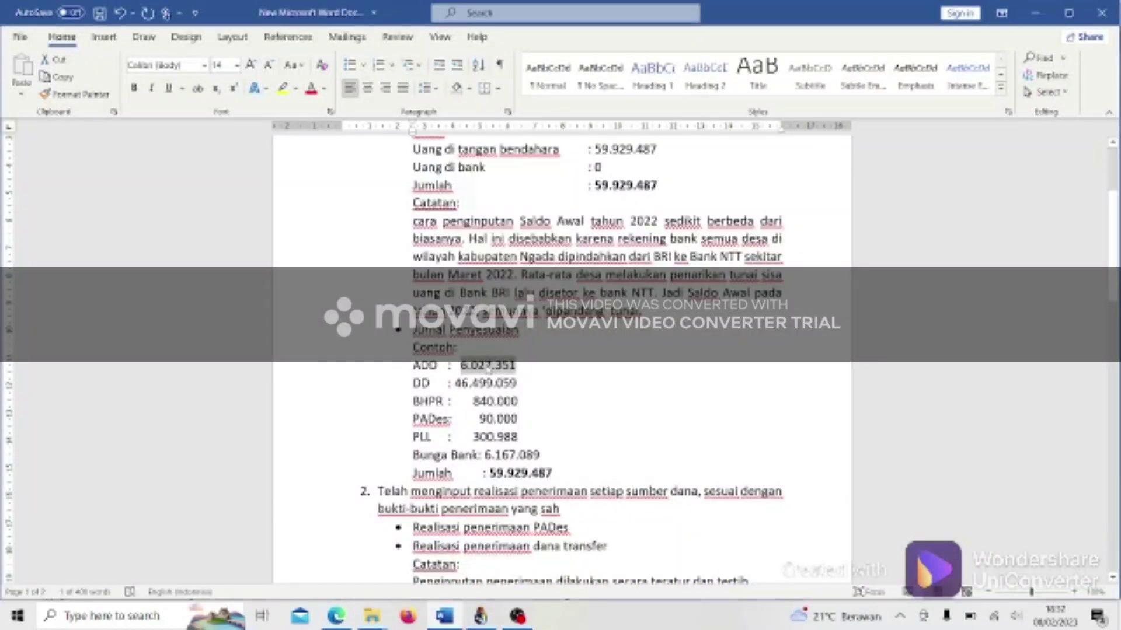
key(ctrl+c)
key(alt+Tab)
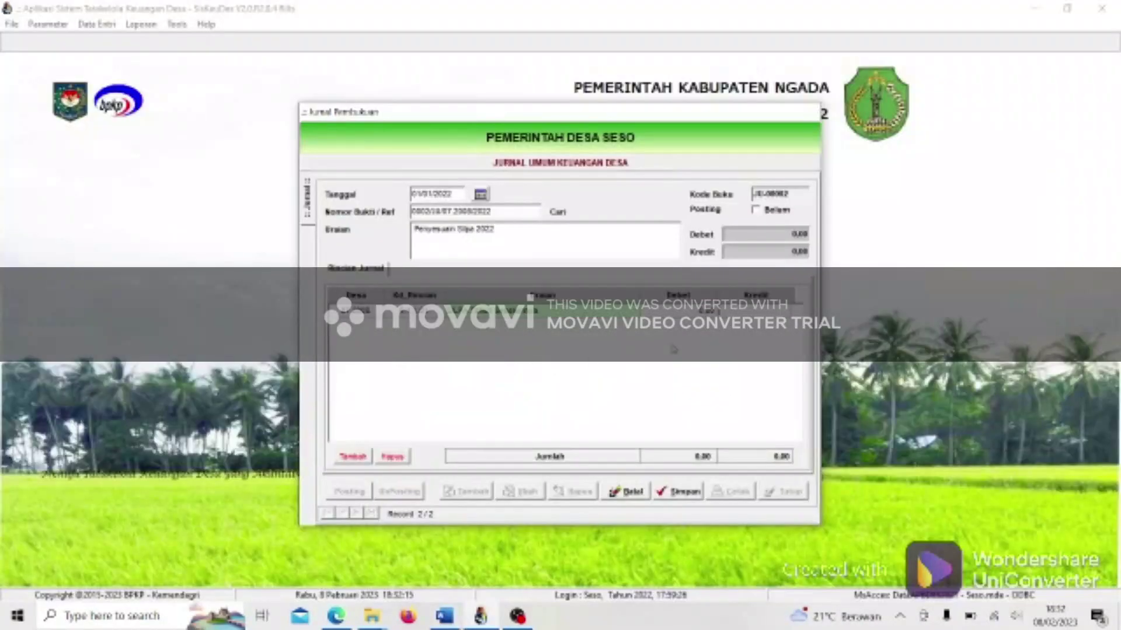
key(ctrl+v)
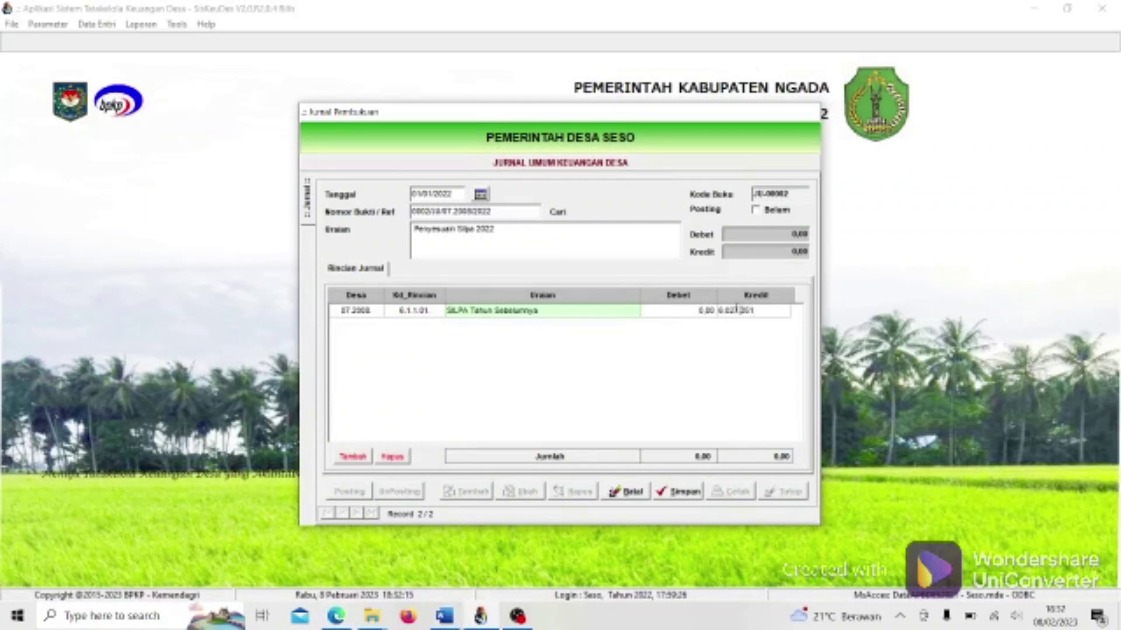
key(Left)
key(Left)
key(Left)
key(BackSpace)
key(Left)
key(Left)
key(Left)
key(BackSpace)
key(Home)
Browse the ADD, DDS, DLL, PAD and PBH SILPA accounts, then confirm the PAD account for a new line.
click(354, 457)
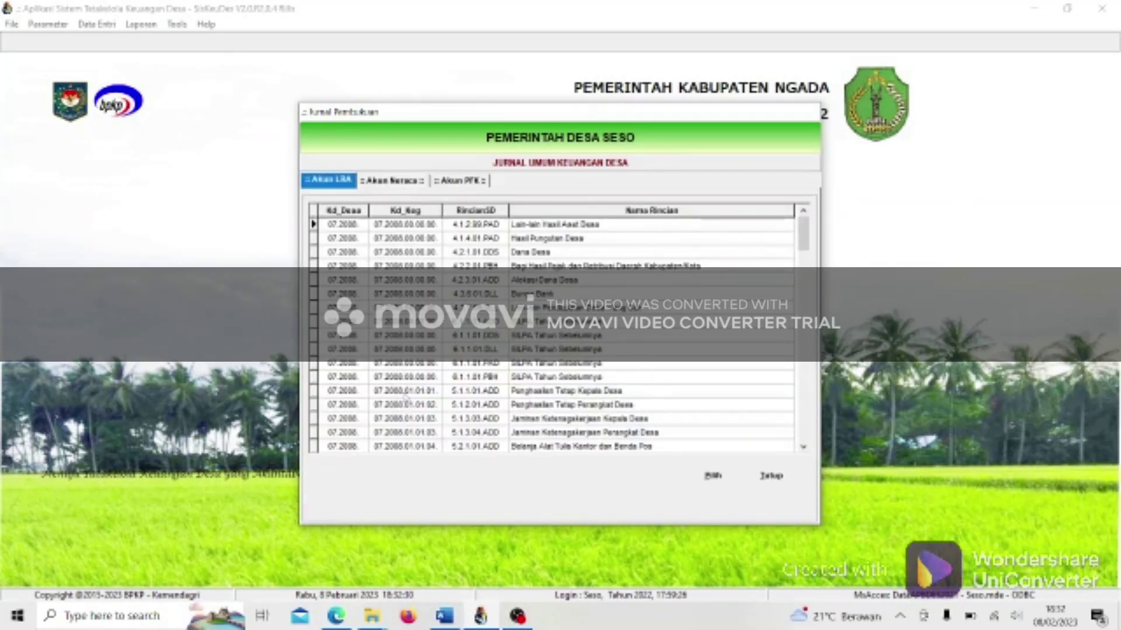
click(465, 336)
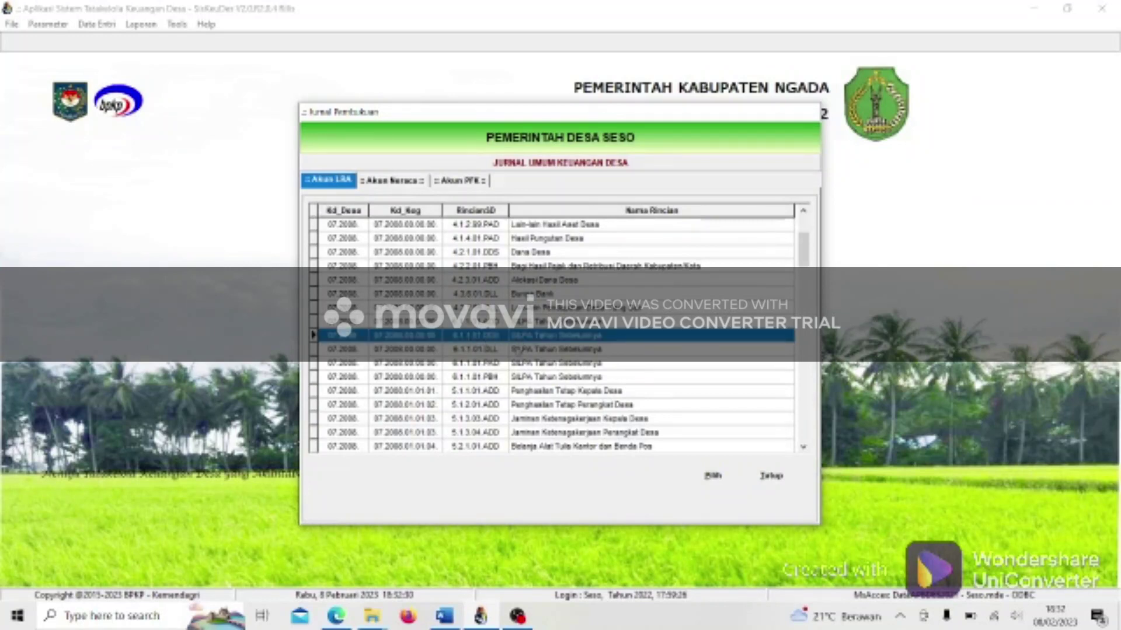
click(517, 350)
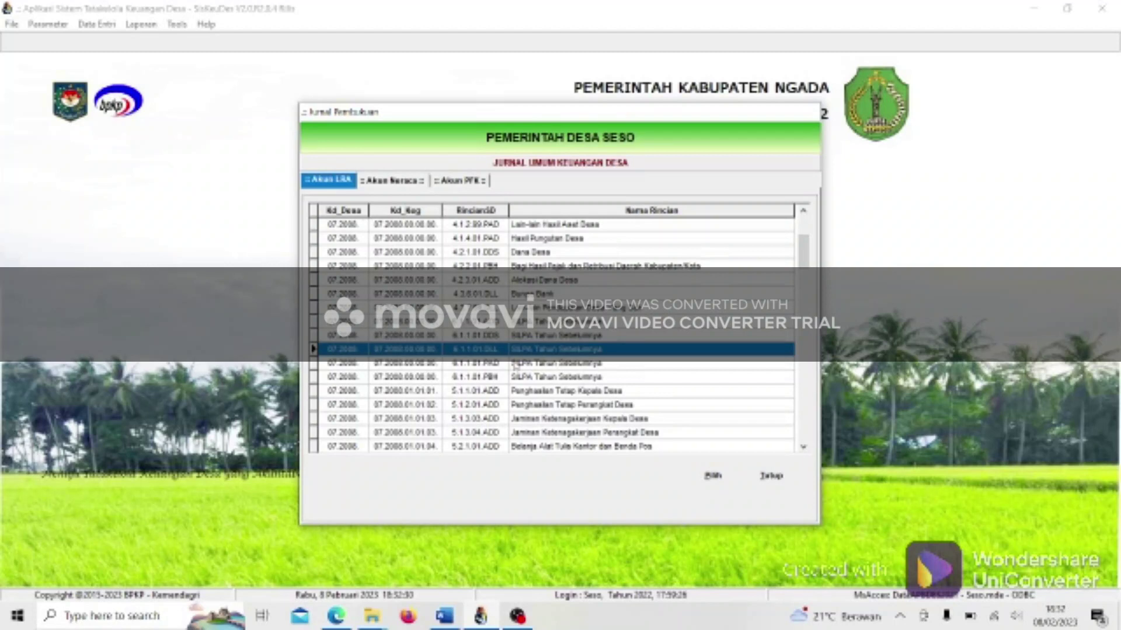
click(516, 364)
click(516, 377)
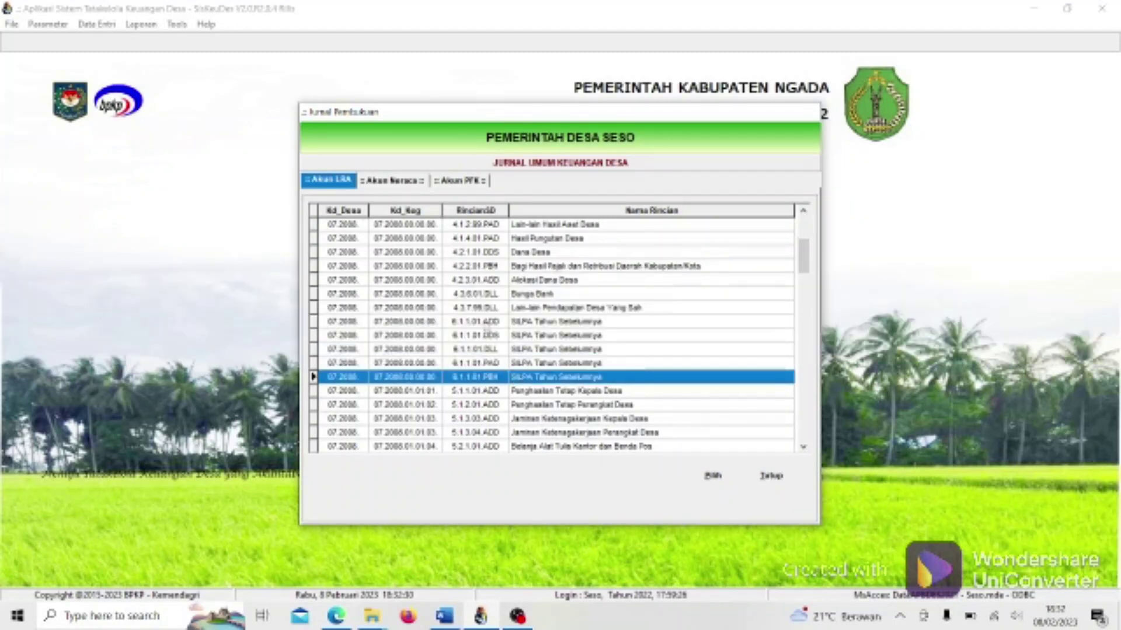
click(487, 323)
click(489, 335)
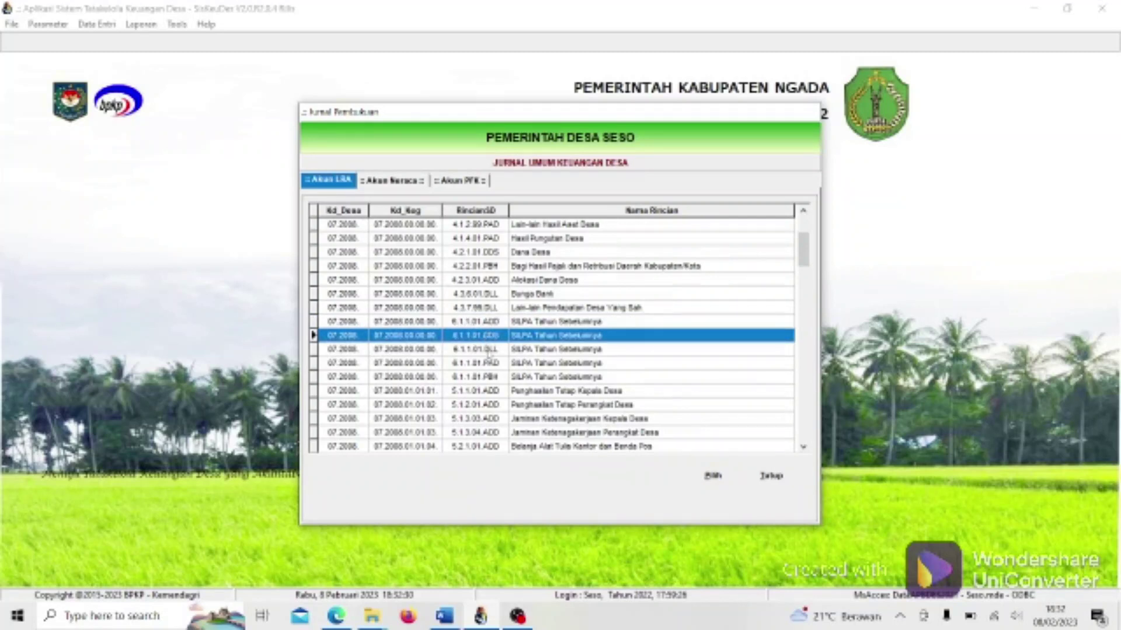
click(489, 349)
click(489, 363)
click(491, 377)
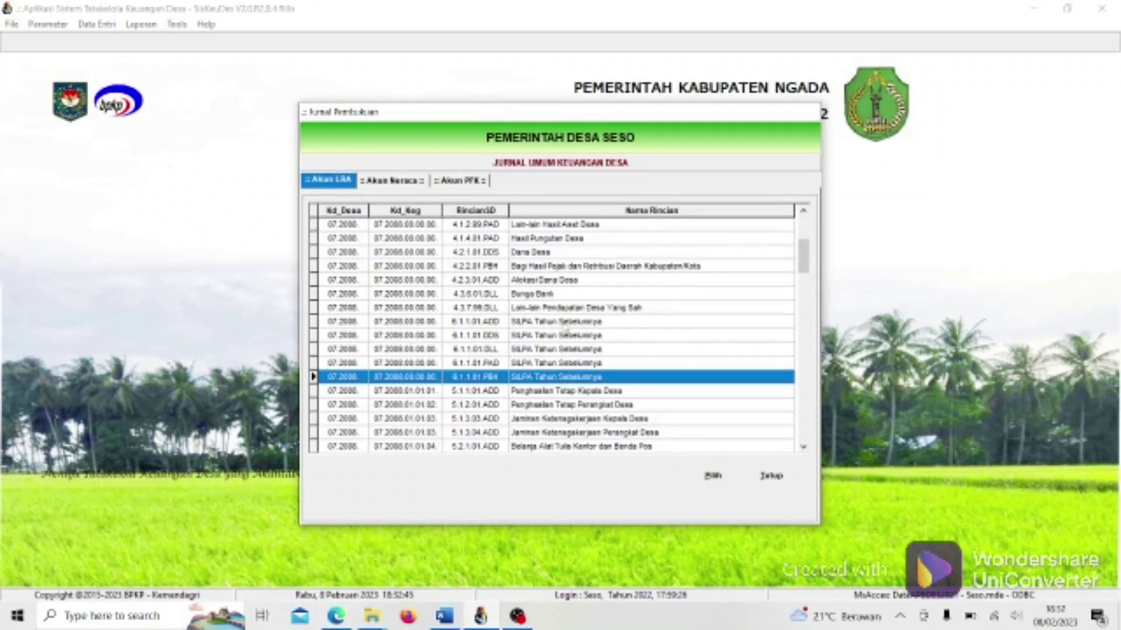
click(565, 321)
click(516, 335)
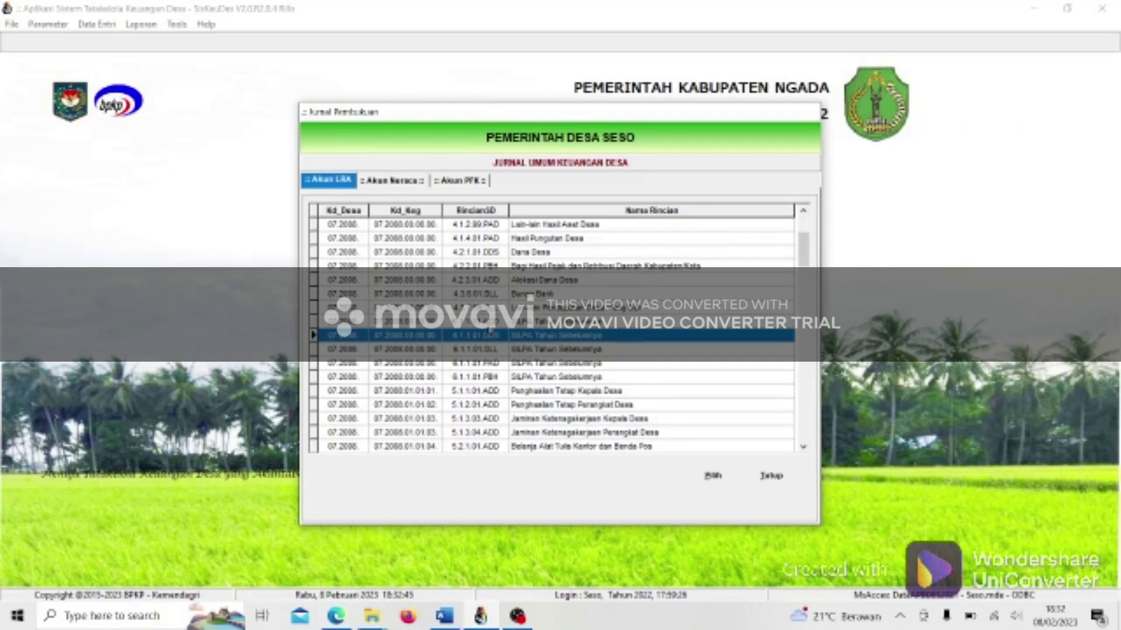
click(517, 322)
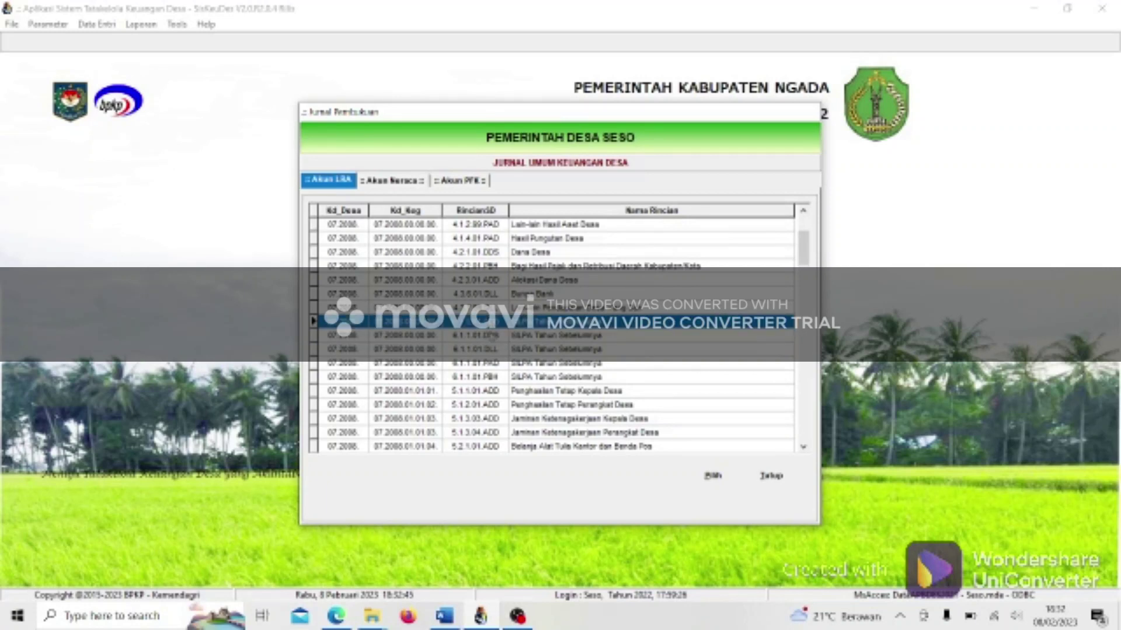
click(492, 336)
click(492, 349)
click(492, 363)
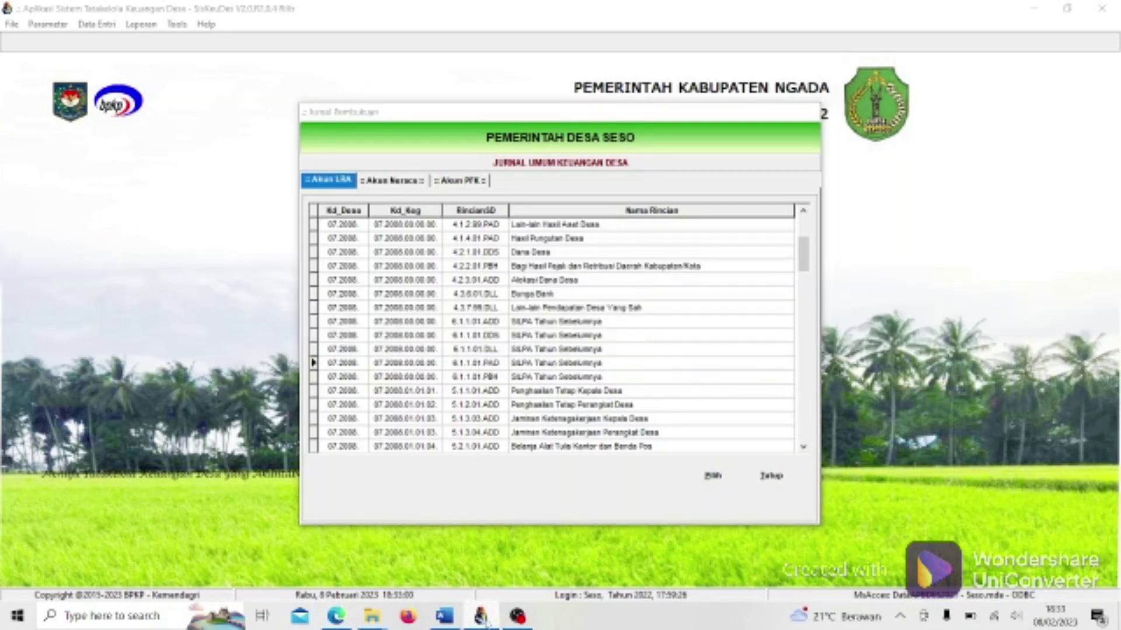
click(771, 476)
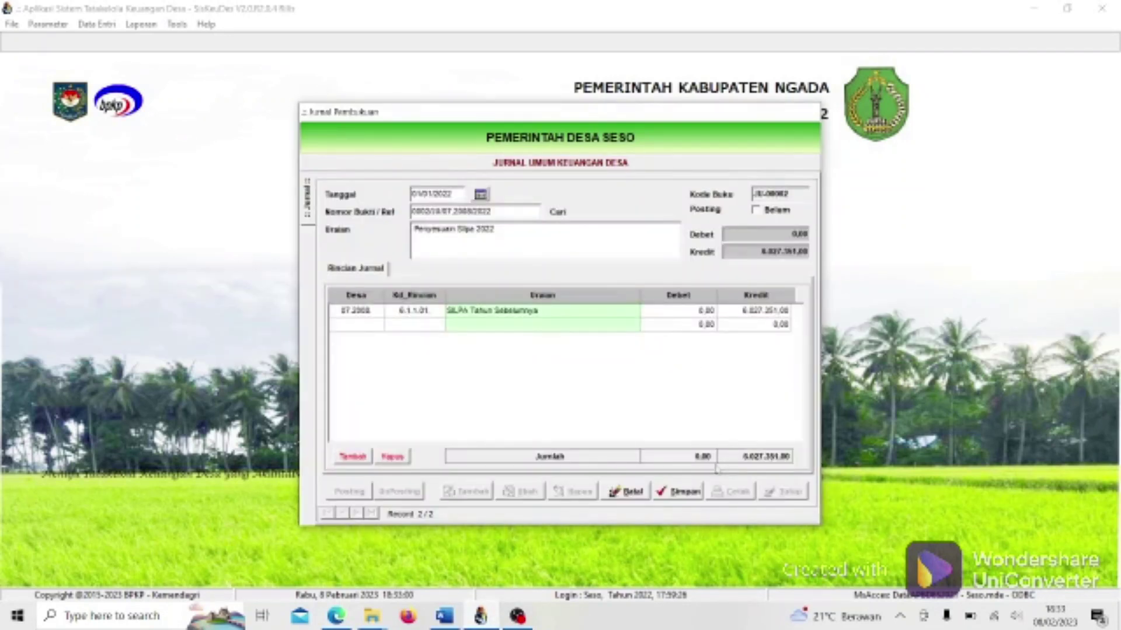
Cancel the unfinished line and check the Penyesuaian Silpa 2021 journal's credit and Bunga Bank amounts.
click(623, 492)
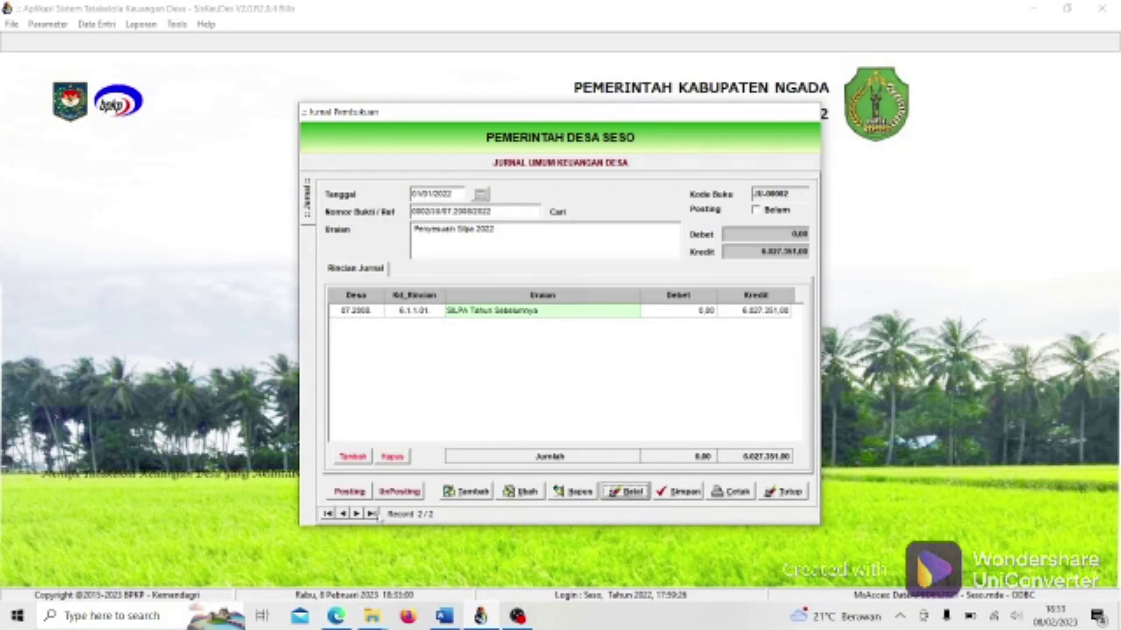
click(343, 513)
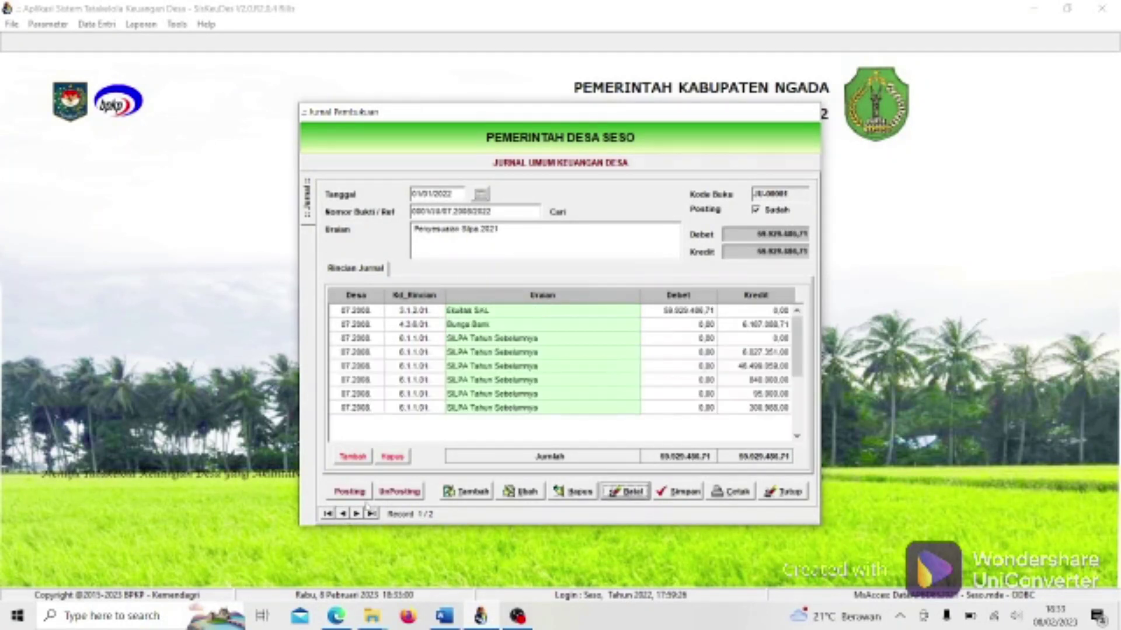
click(743, 352)
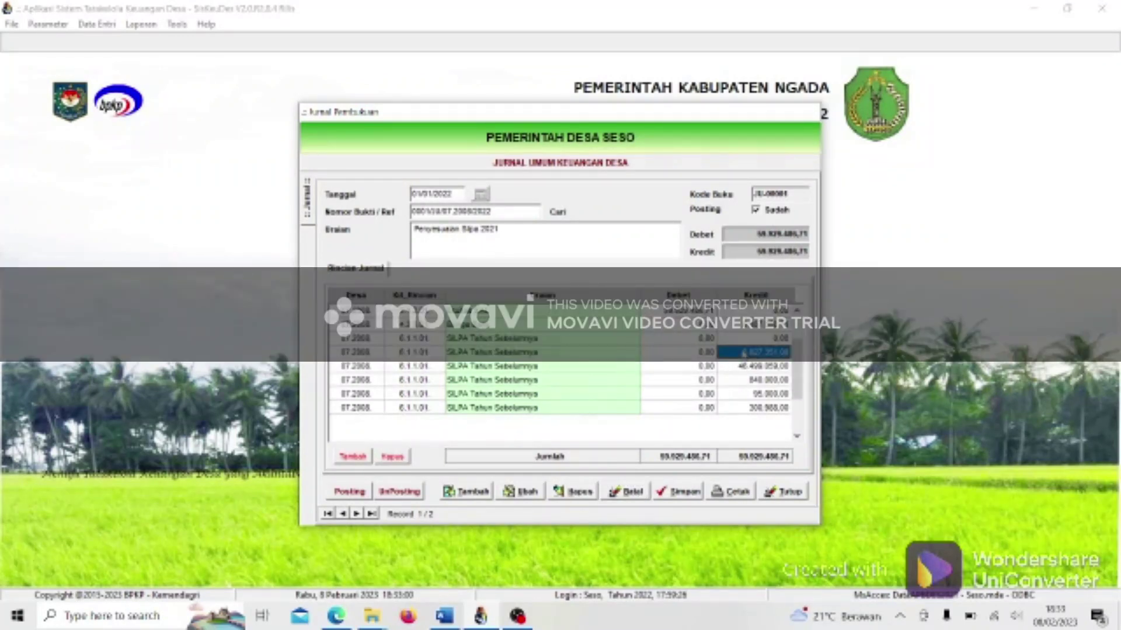
click(749, 368)
click(750, 383)
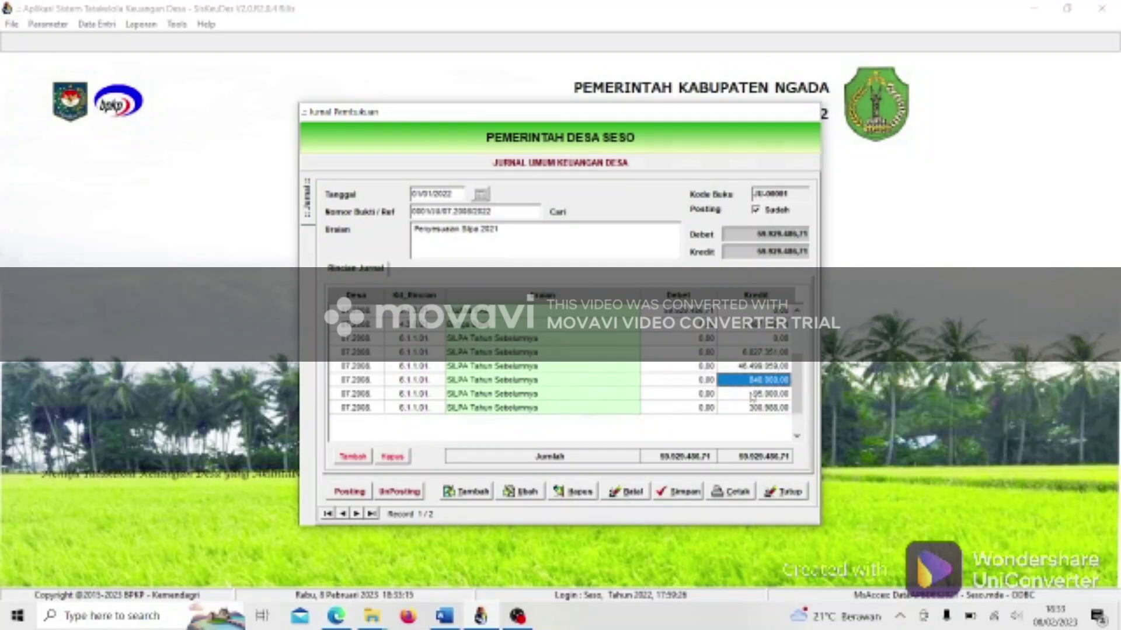
click(751, 395)
click(751, 409)
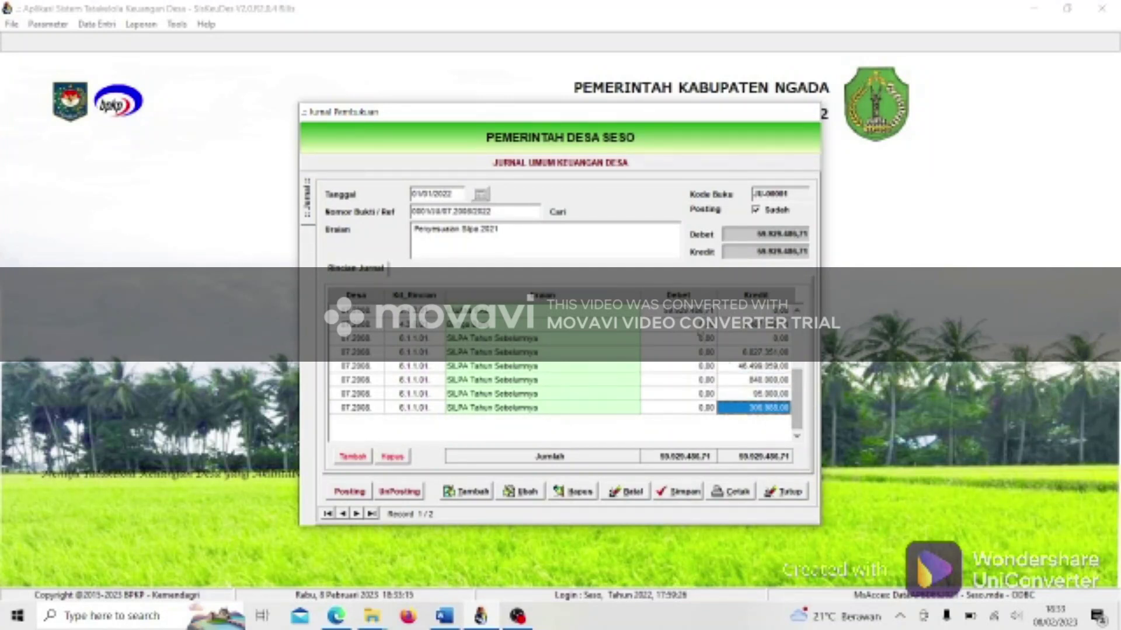
click(700, 324)
click(744, 326)
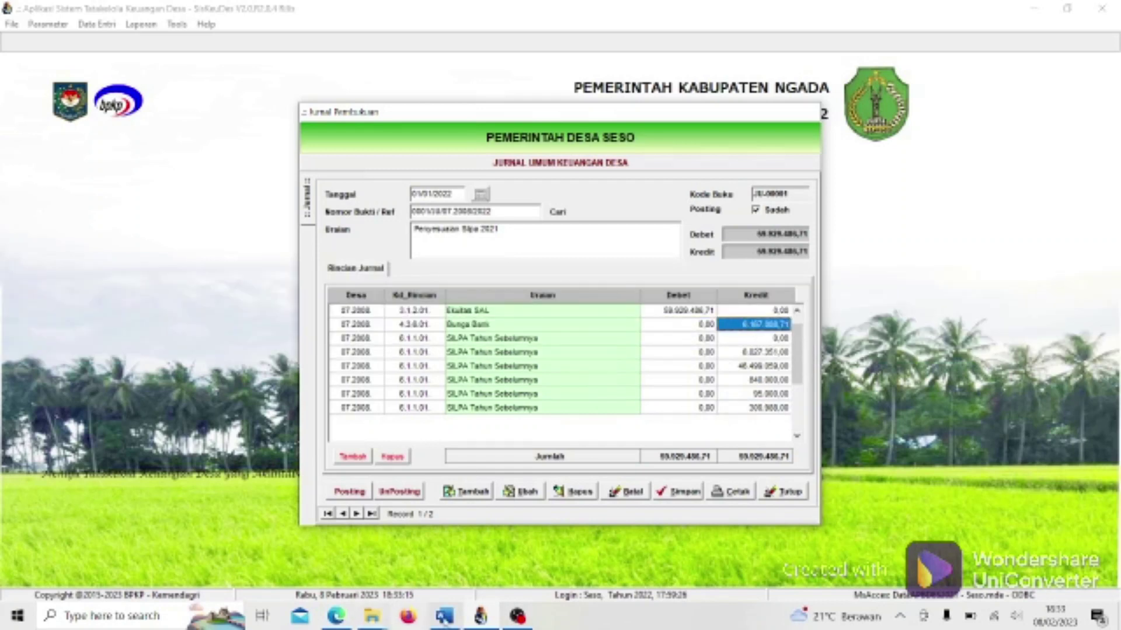
click(444, 615)
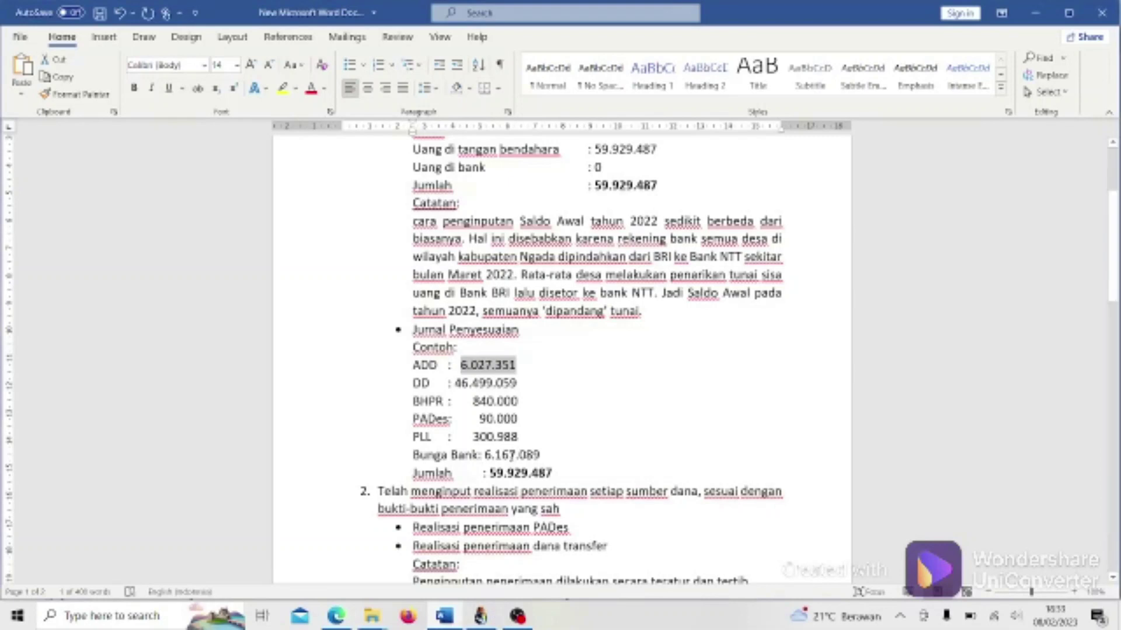
Compare the Word notes' Jurnal Penyesuaian figures against the Penyesuaian Silpa 2021 journal's credit lines.
click(480, 615)
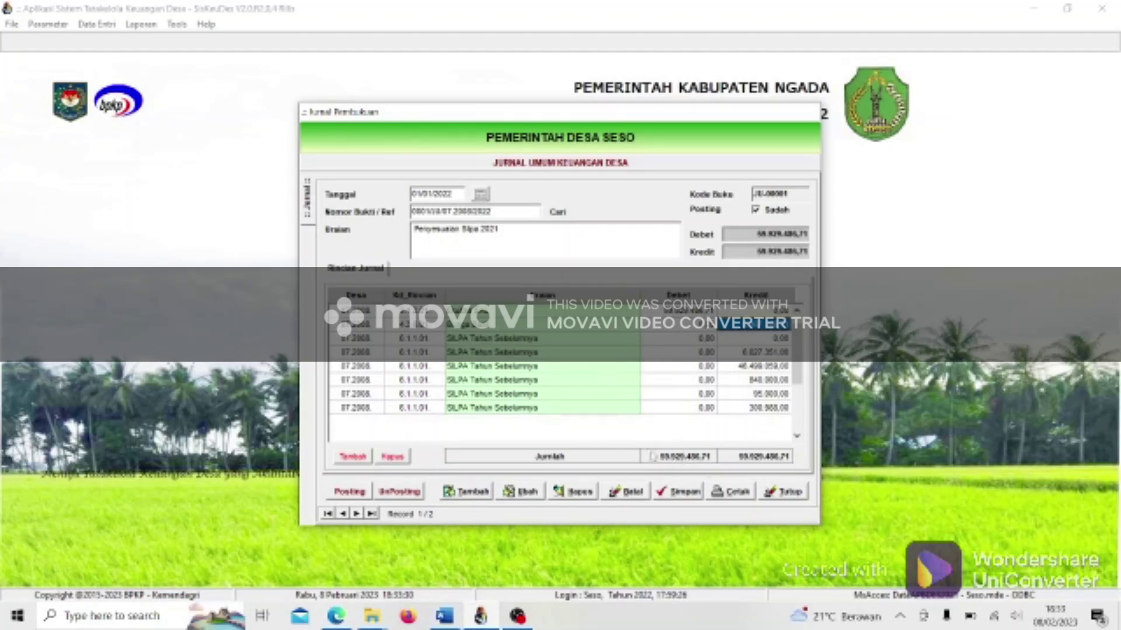
mouse_move(443, 625)
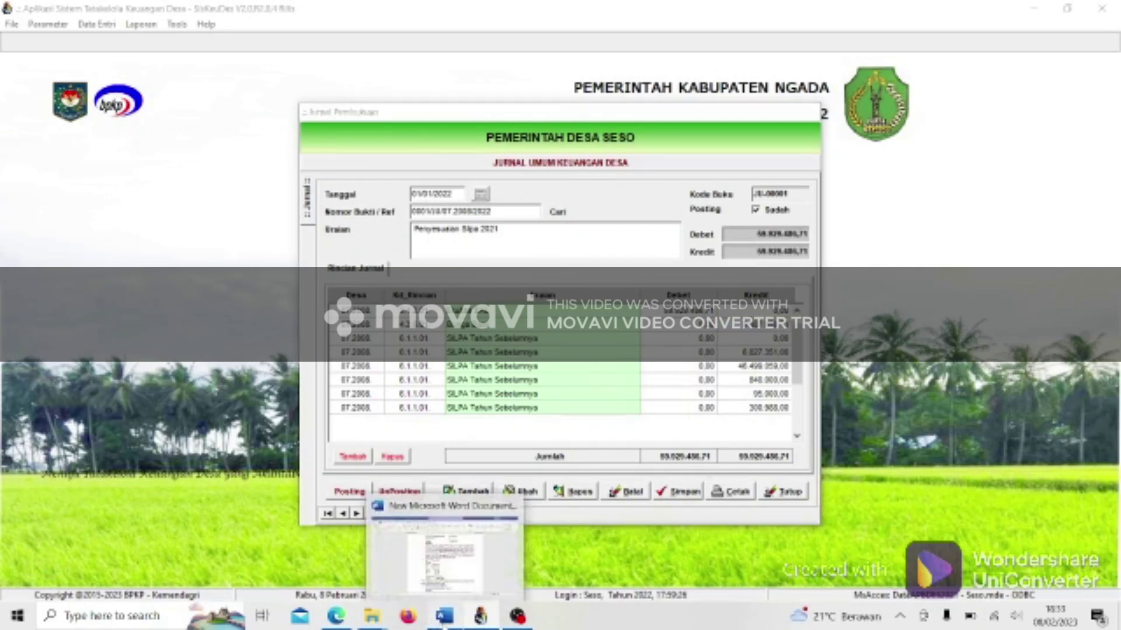
click(443, 554)
scroll(557, 256, up, 5)
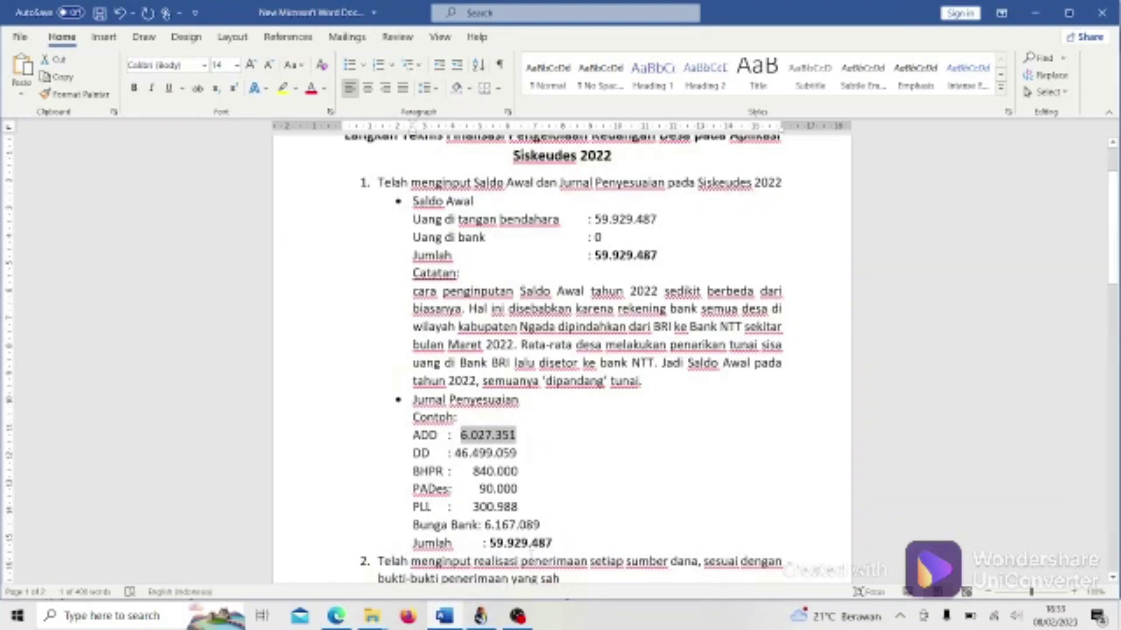
mouse_move(489, 622)
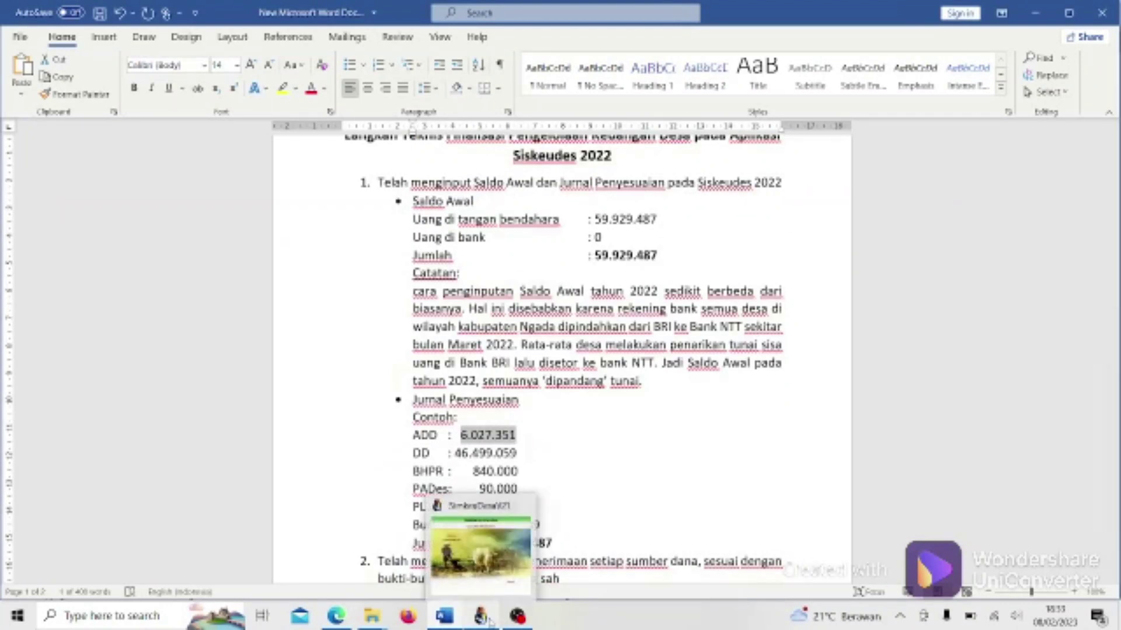
click(480, 552)
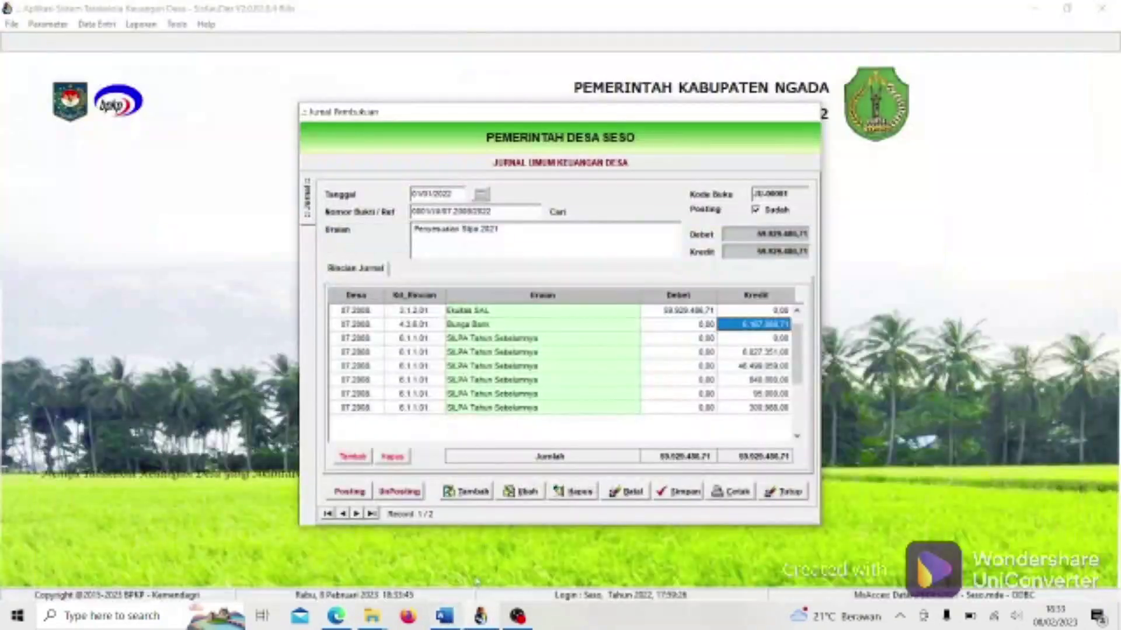
click(445, 616)
scroll(572, 450, down, 1)
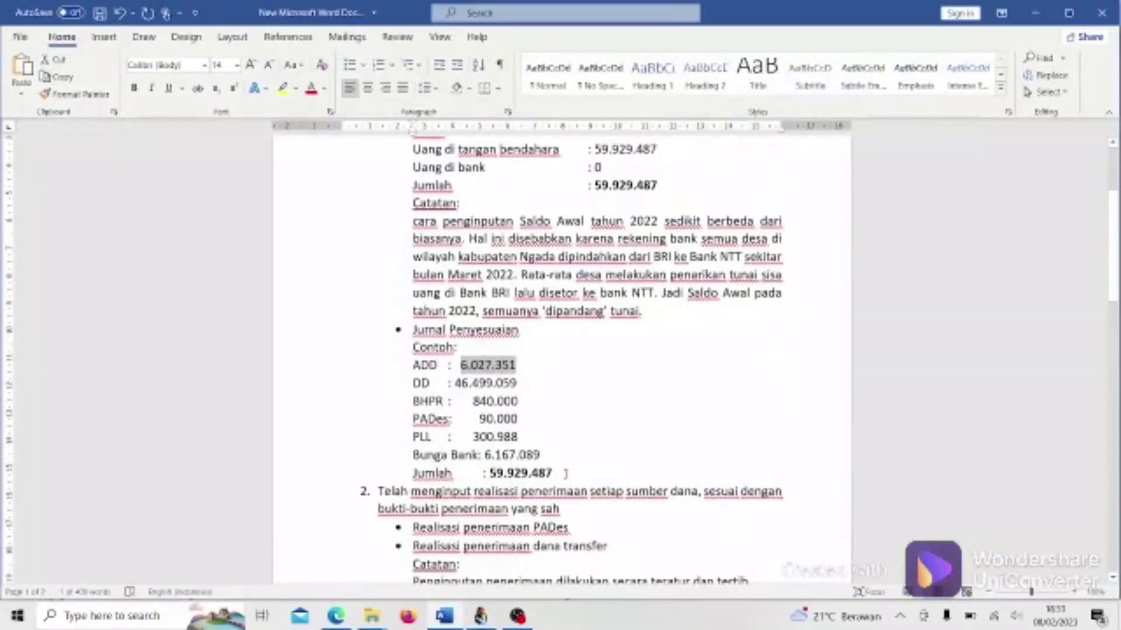
click(565, 474)
key(alt+Tab)
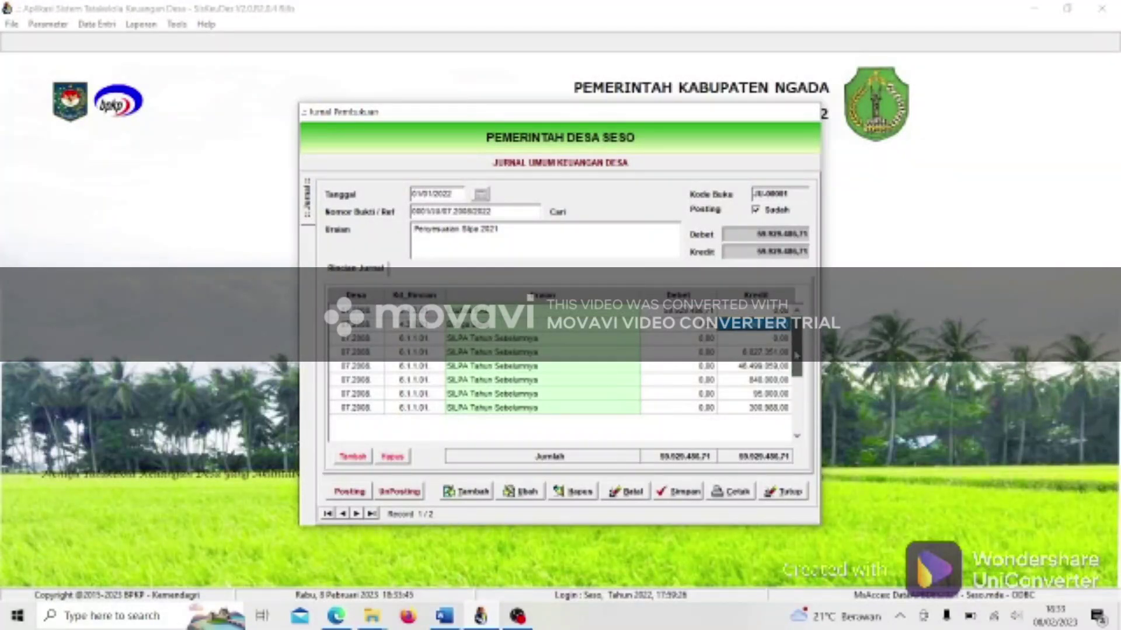
click(756, 309)
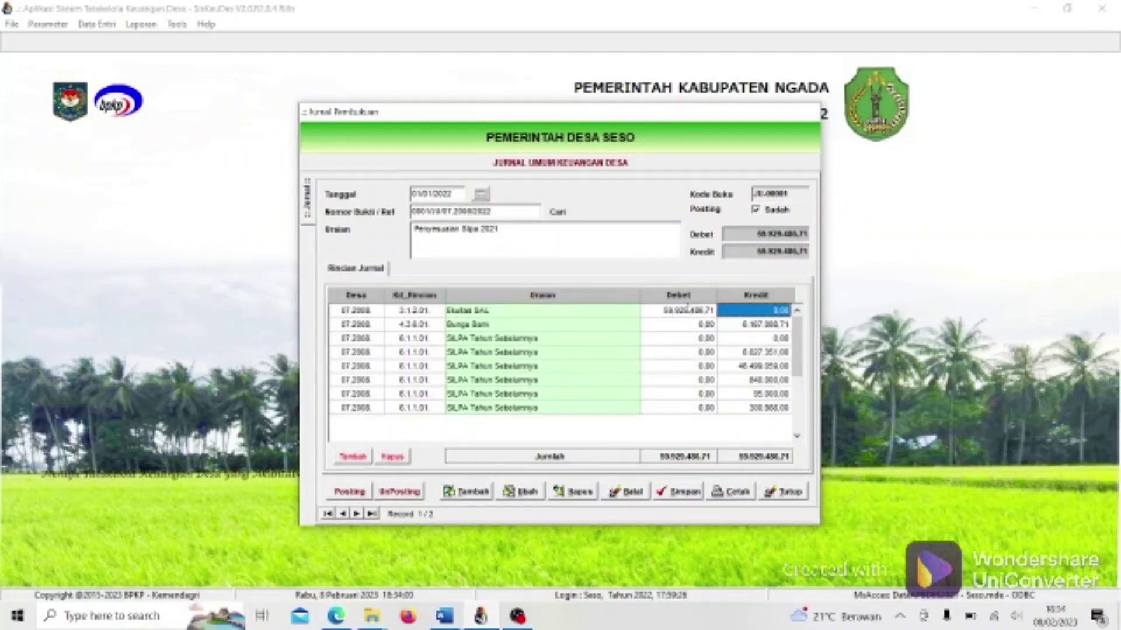
click(547, 316)
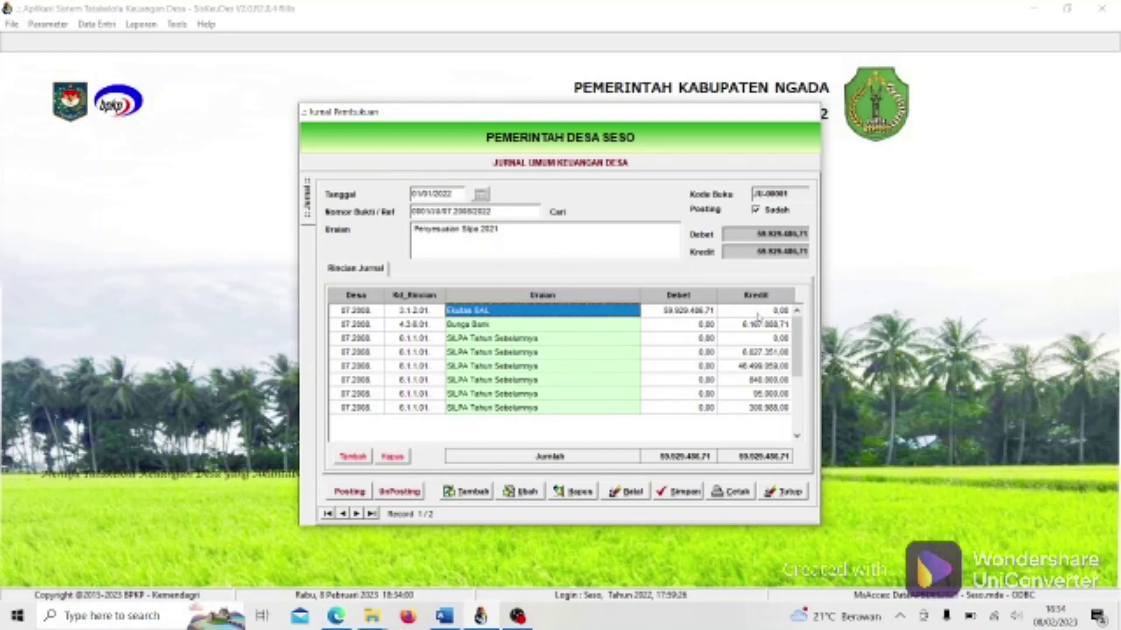
Close the journal and view Desa Seso's Ekuitas SAL opening balance in Saldo Awal.
click(784, 491)
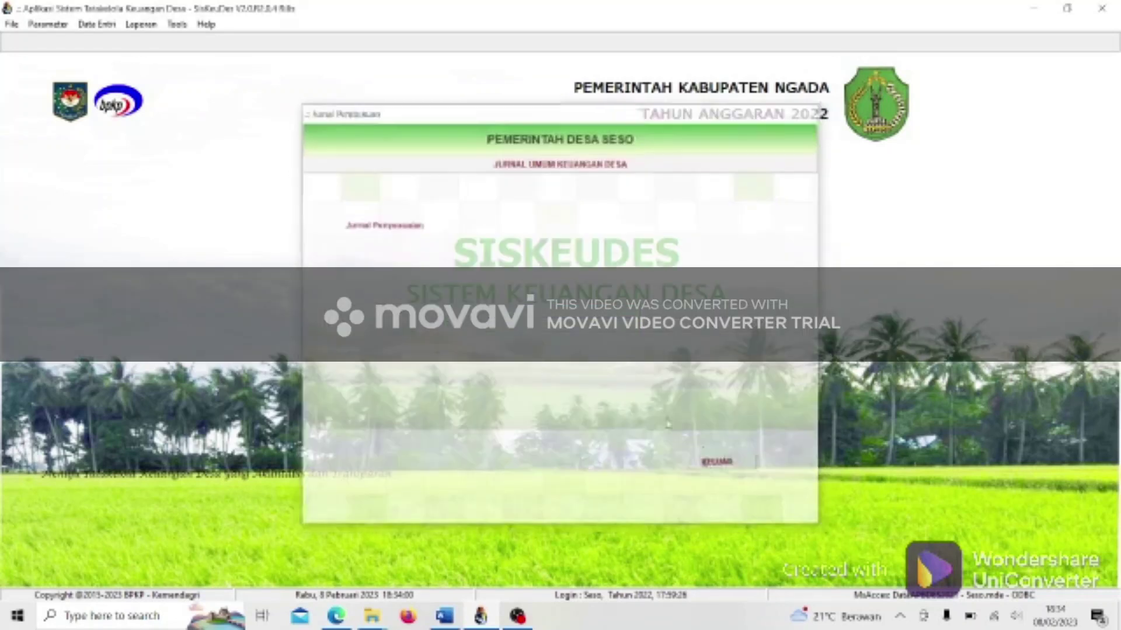
click(97, 24)
mouse_move(113, 103)
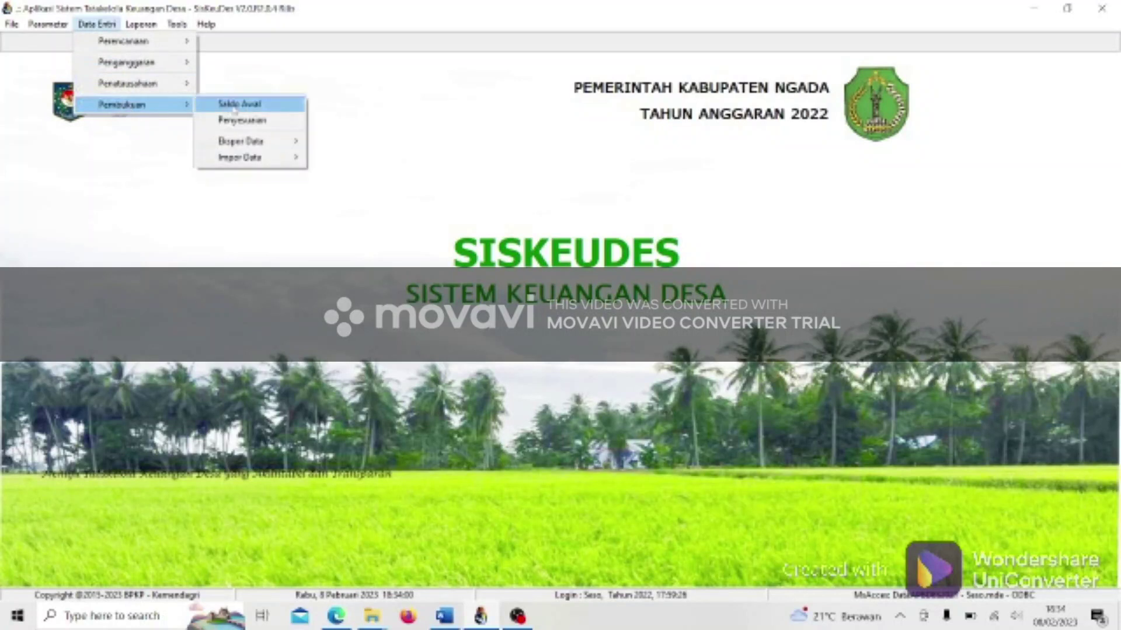
click(233, 104)
click(428, 234)
click(555, 244)
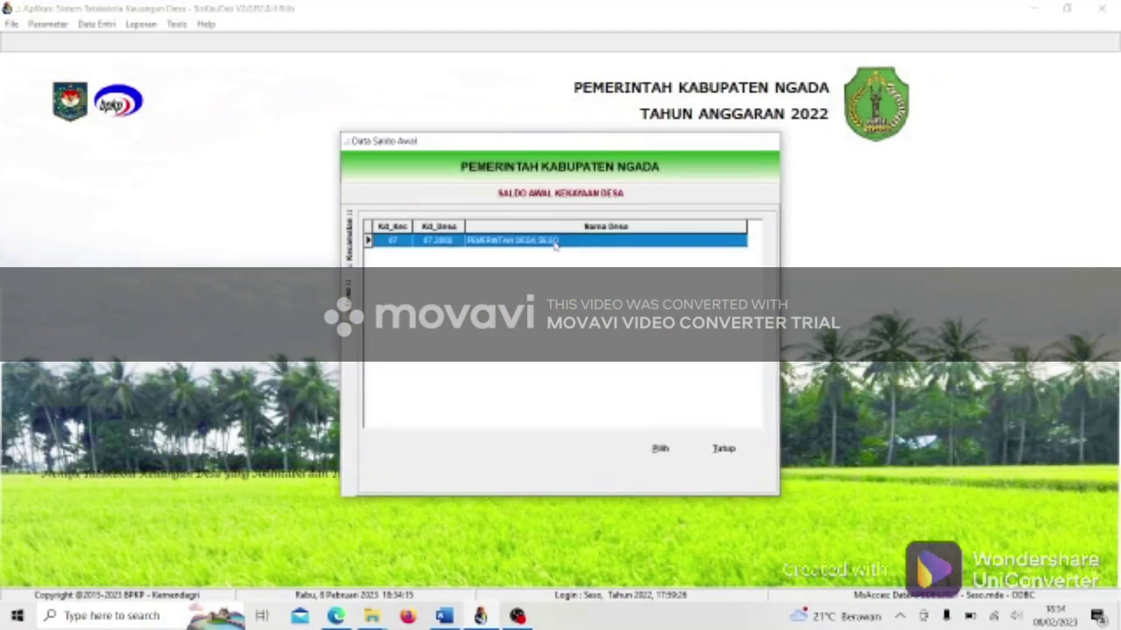
double_click(555, 243)
click(490, 263)
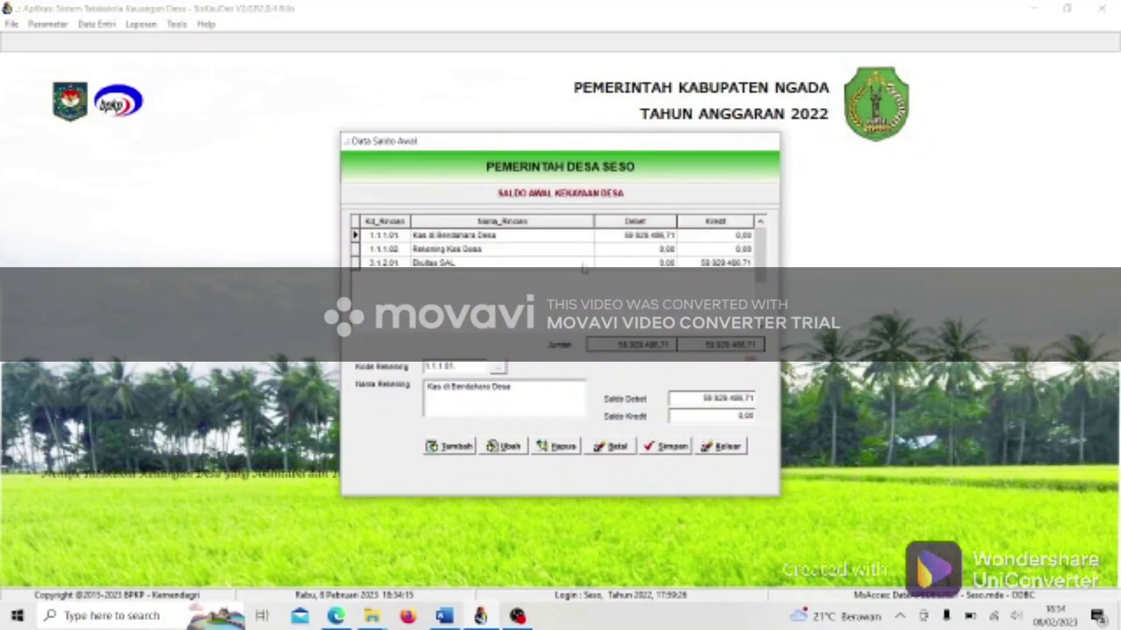
click(490, 264)
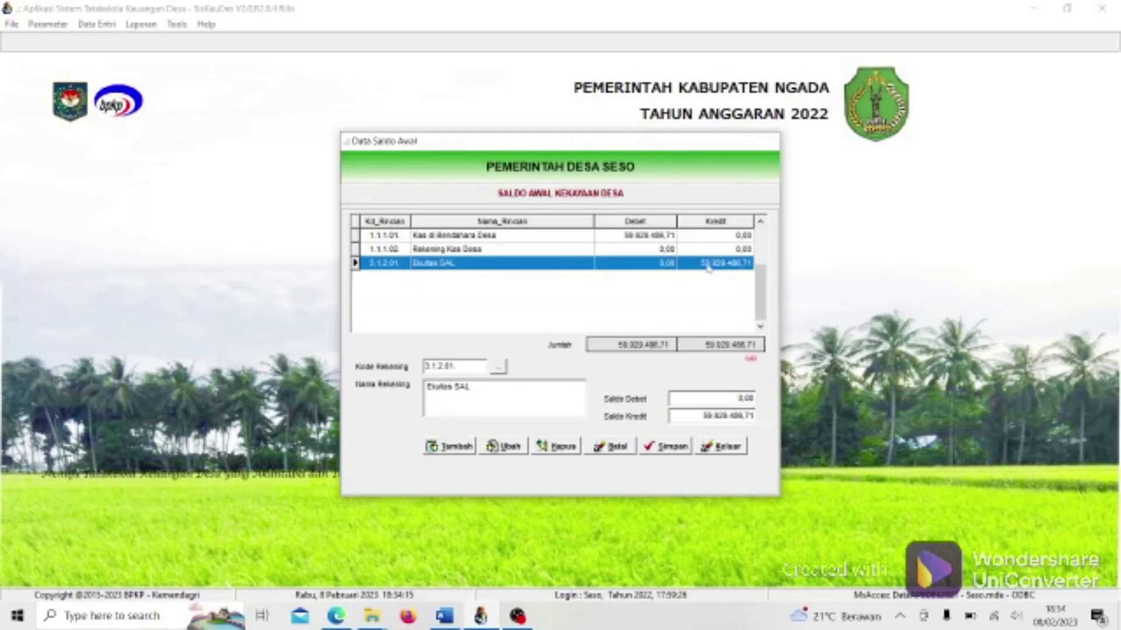
click(721, 446)
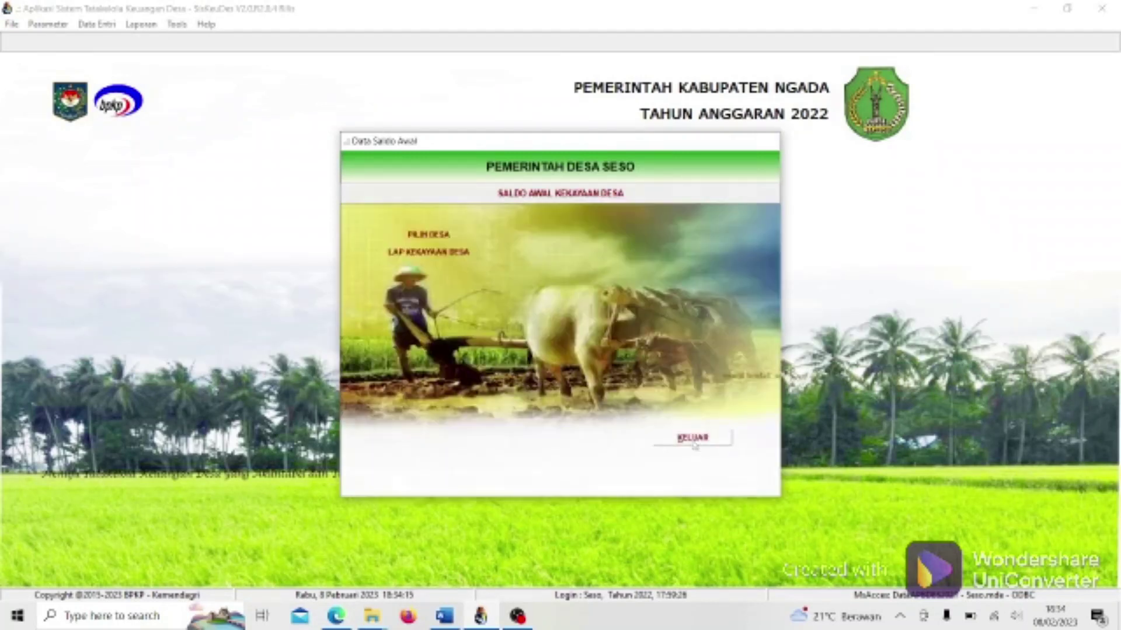
click(691, 436)
Reopen the Penyesuaian journal form on the Penyesuaian Silpa 2021 record.
click(114, 24)
mouse_move(120, 105)
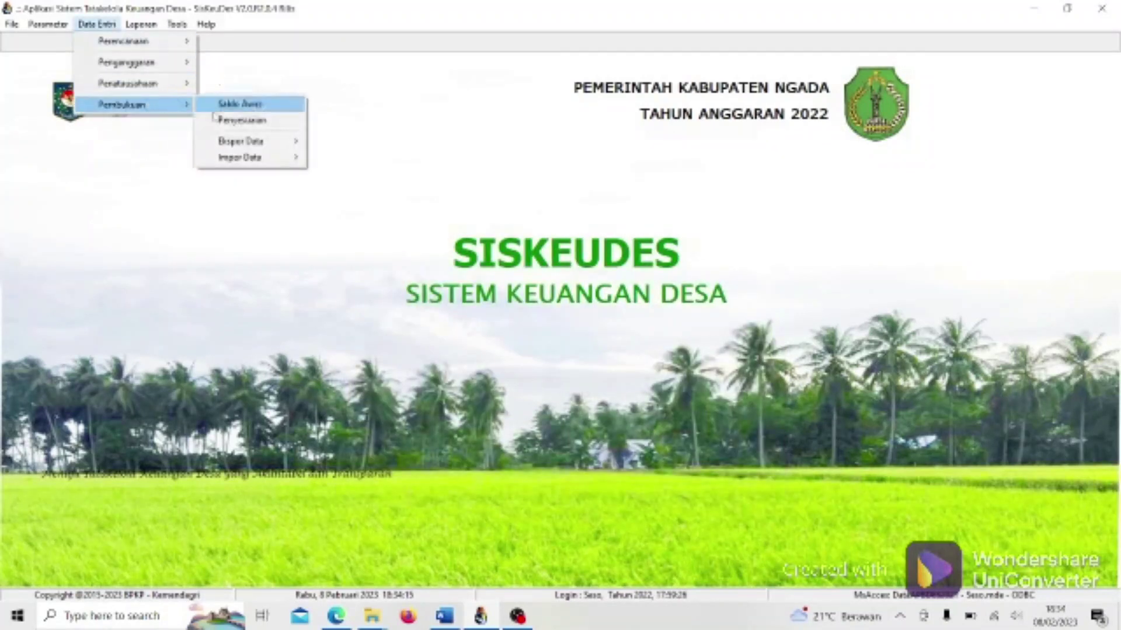
click(226, 121)
click(388, 230)
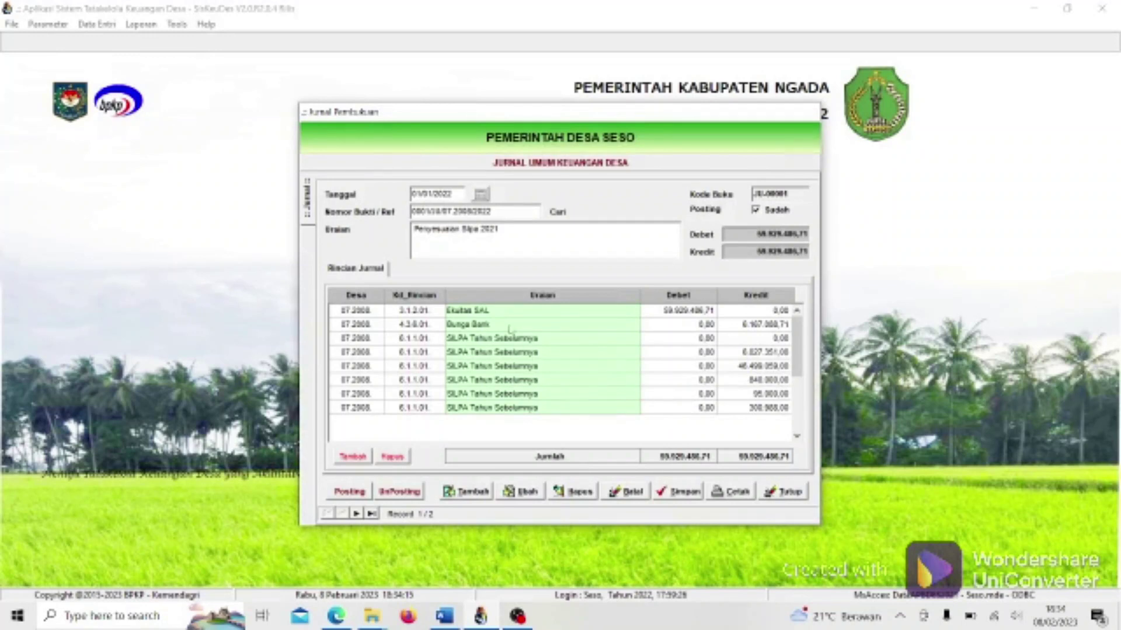
Inspect the journal lines, from the Ekuitas SAL debit down to the sixth line.
click(499, 310)
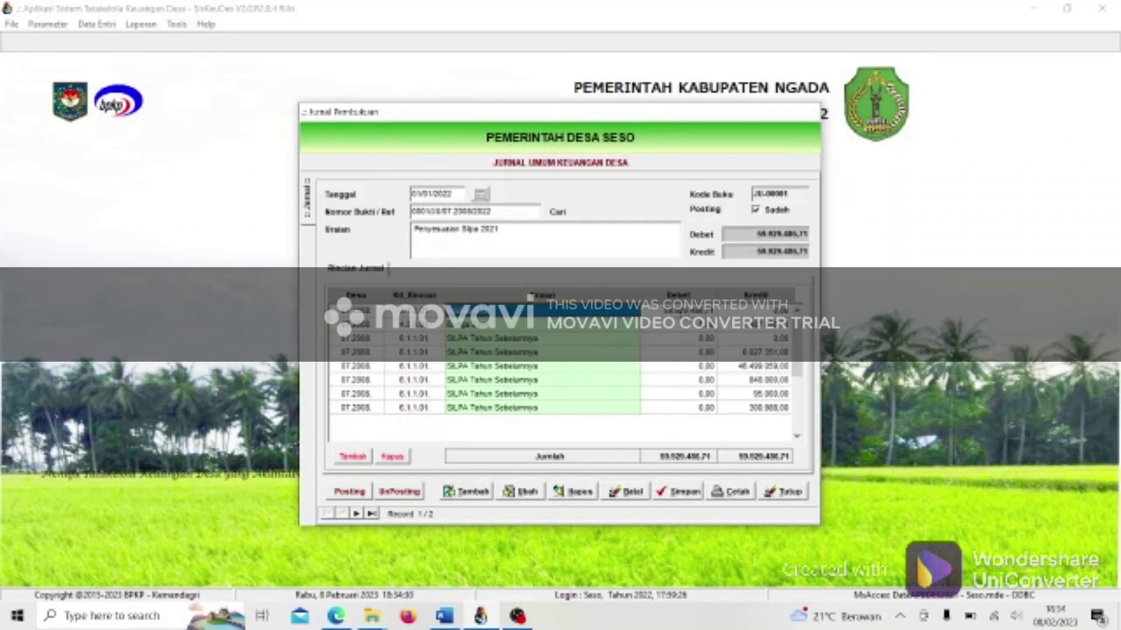
click(678, 311)
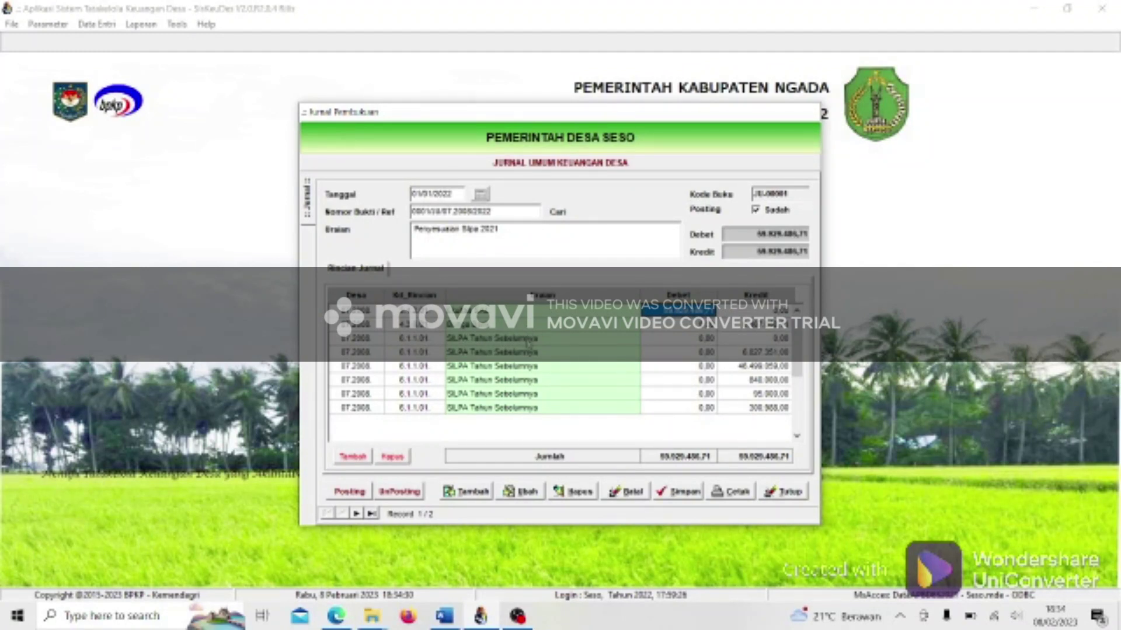
click(527, 340)
click(531, 355)
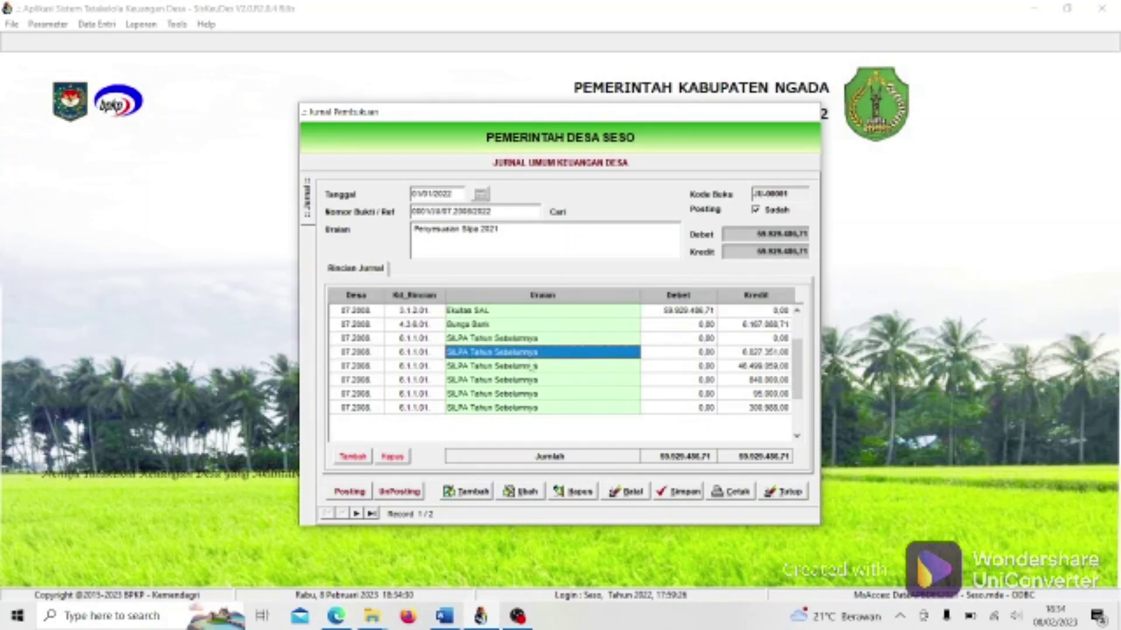
click(531, 368)
click(533, 380)
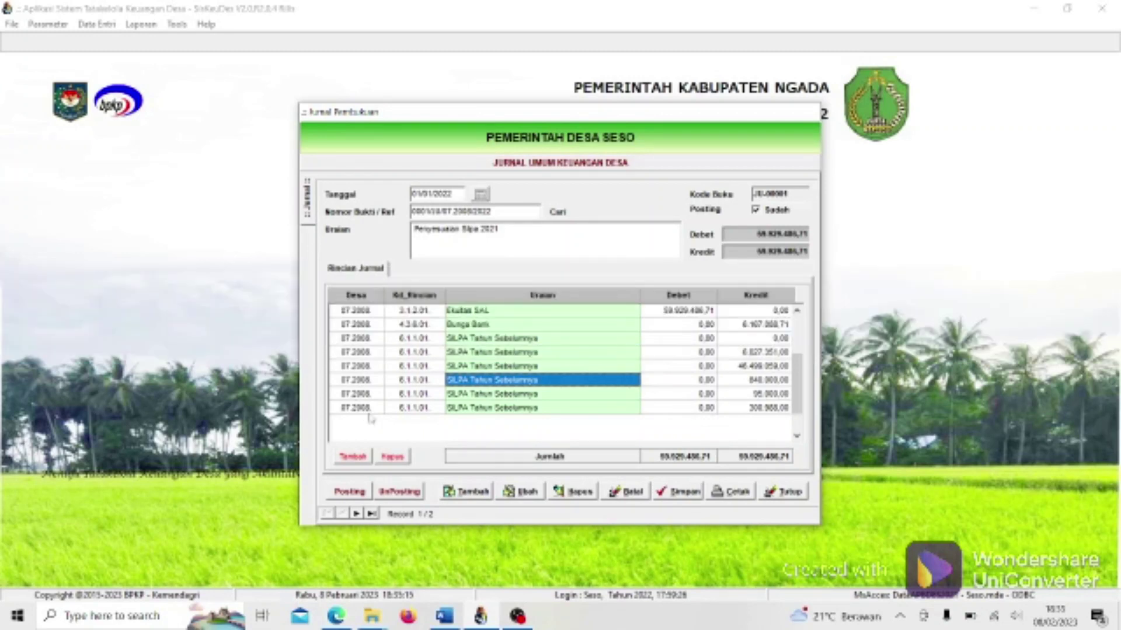
Attempt posting, acknowledge the journal is already posted, and close the journal form.
click(358, 493)
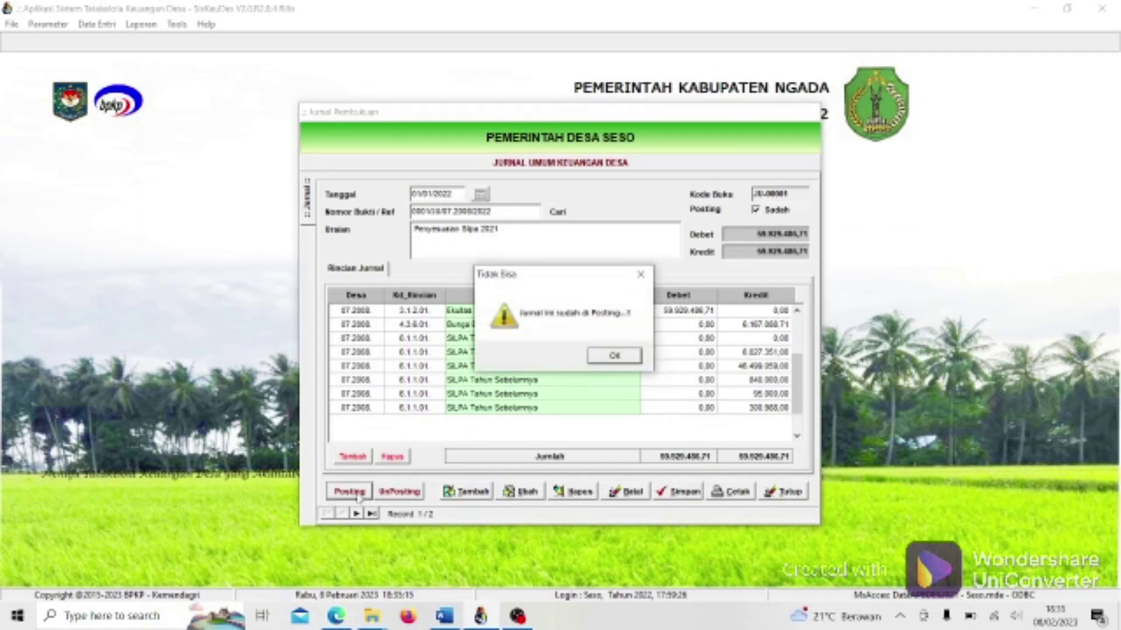
click(604, 358)
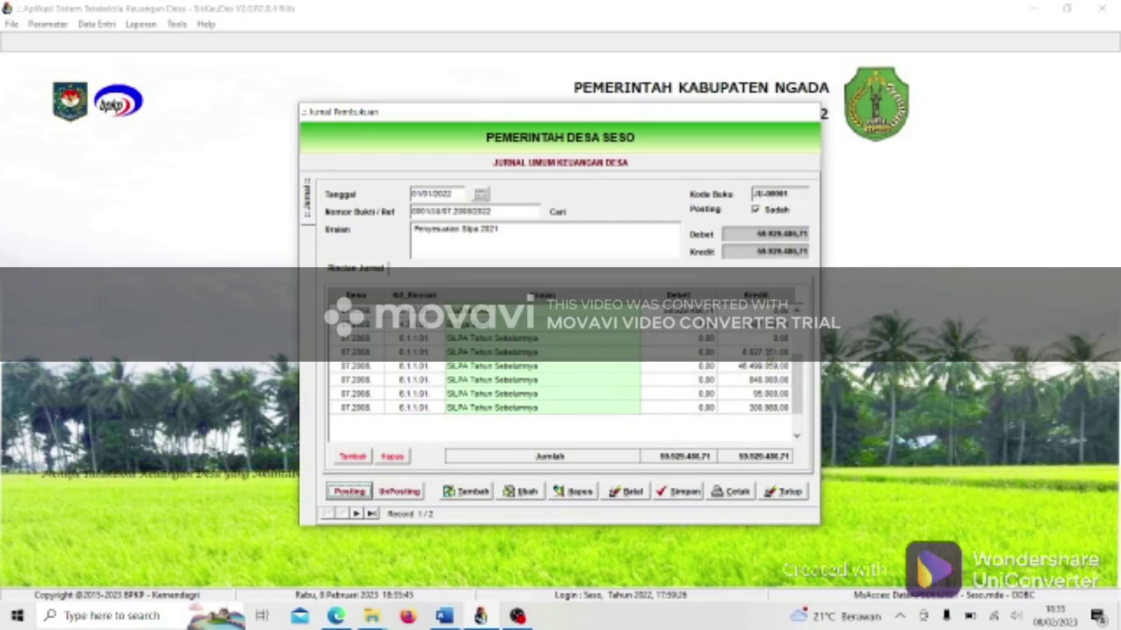
mouse_move(799, 372)
mouse_down()
mouse_move(798, 329)
mouse_move(797, 369)
mouse_up()
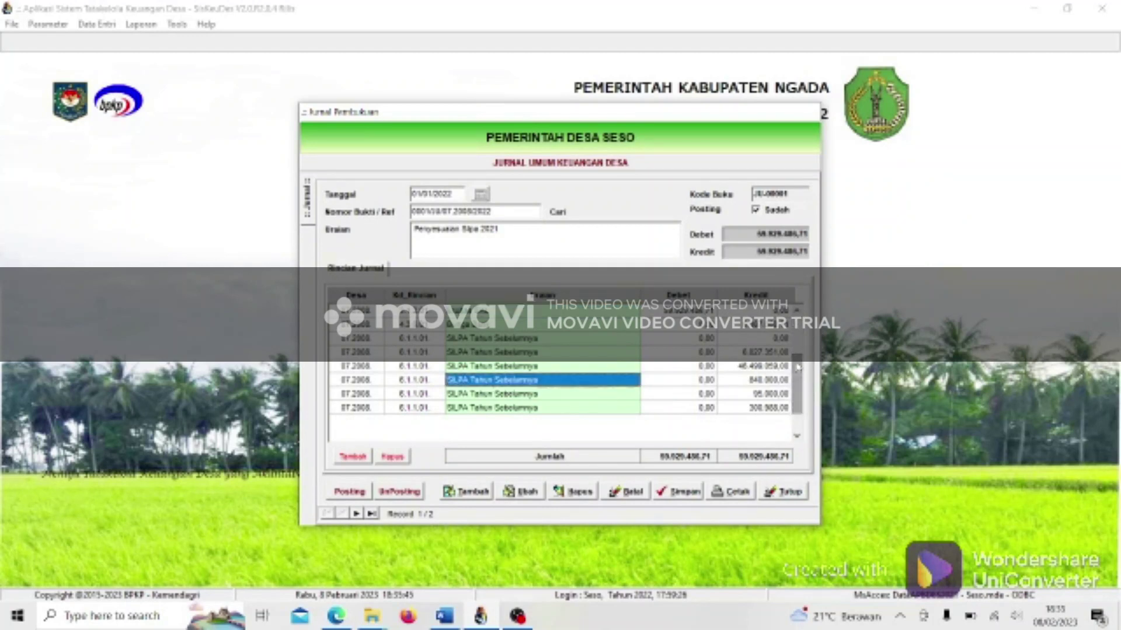
click(780, 495)
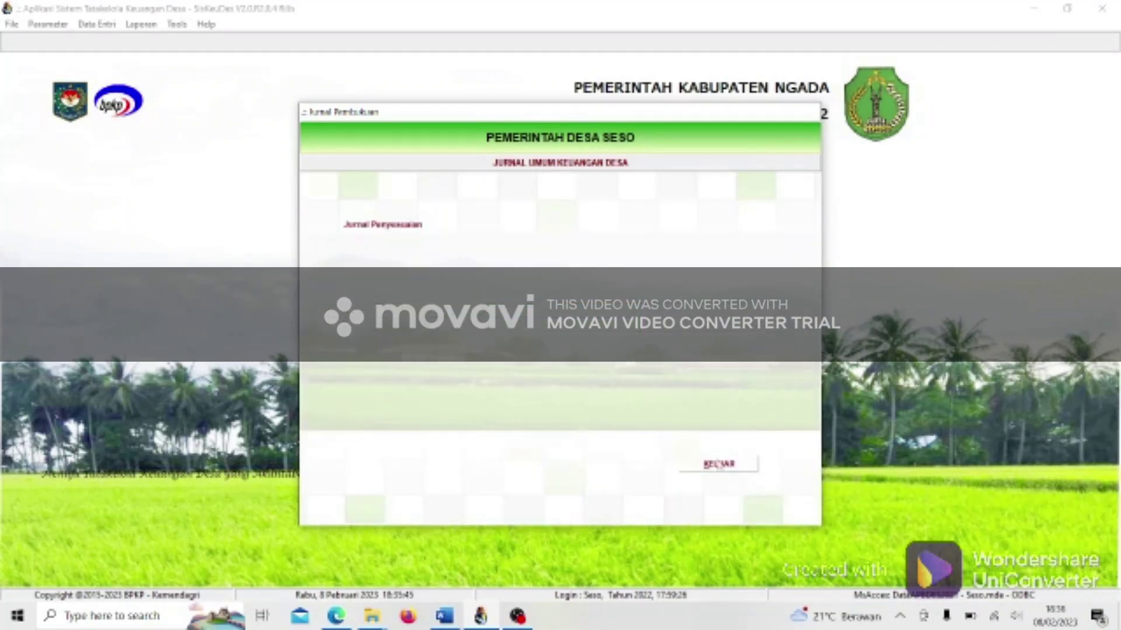
click(717, 461)
Preview Laporan Realisasi APBDesa for 07.2008 Desa Seso, Kecamatan Soa, with Anggaran Perubahan ticked.
click(141, 25)
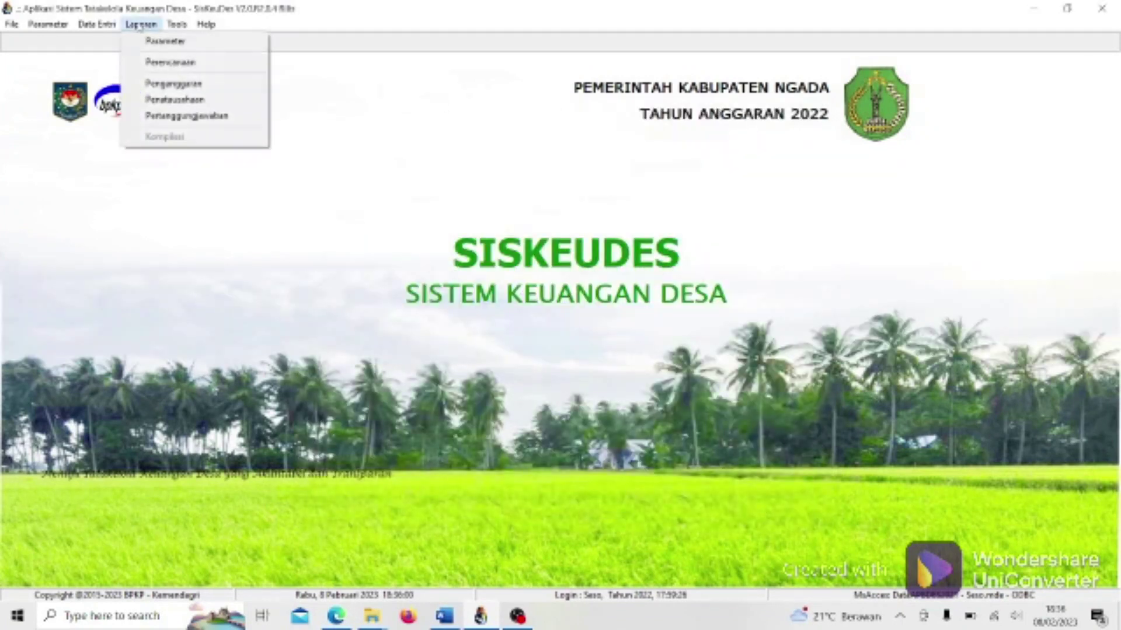
click(168, 119)
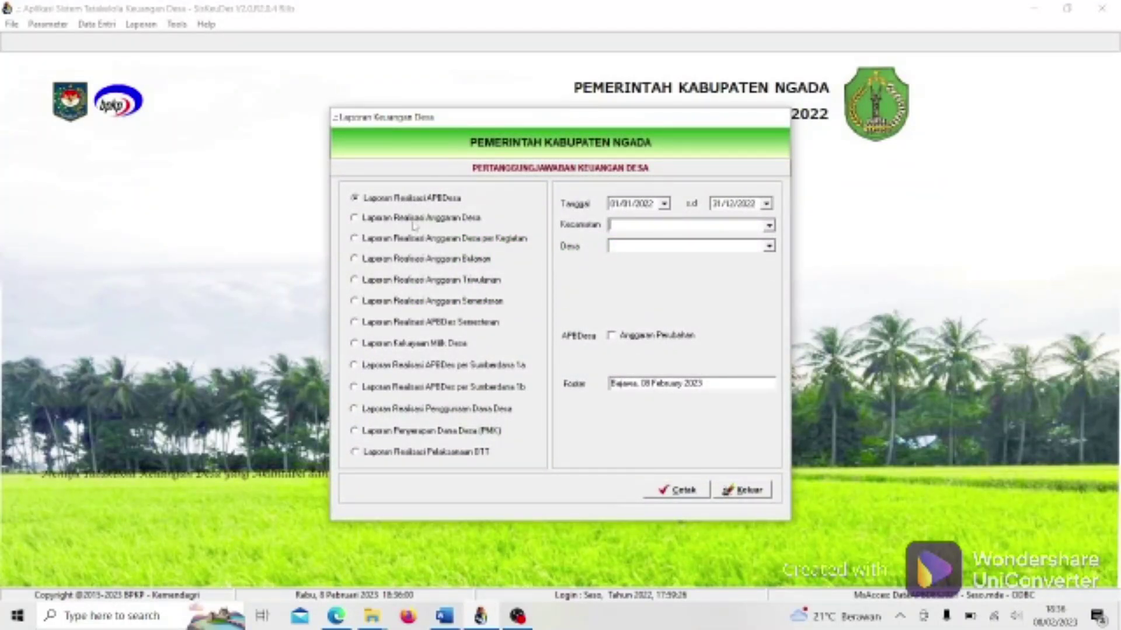
click(415, 217)
click(412, 198)
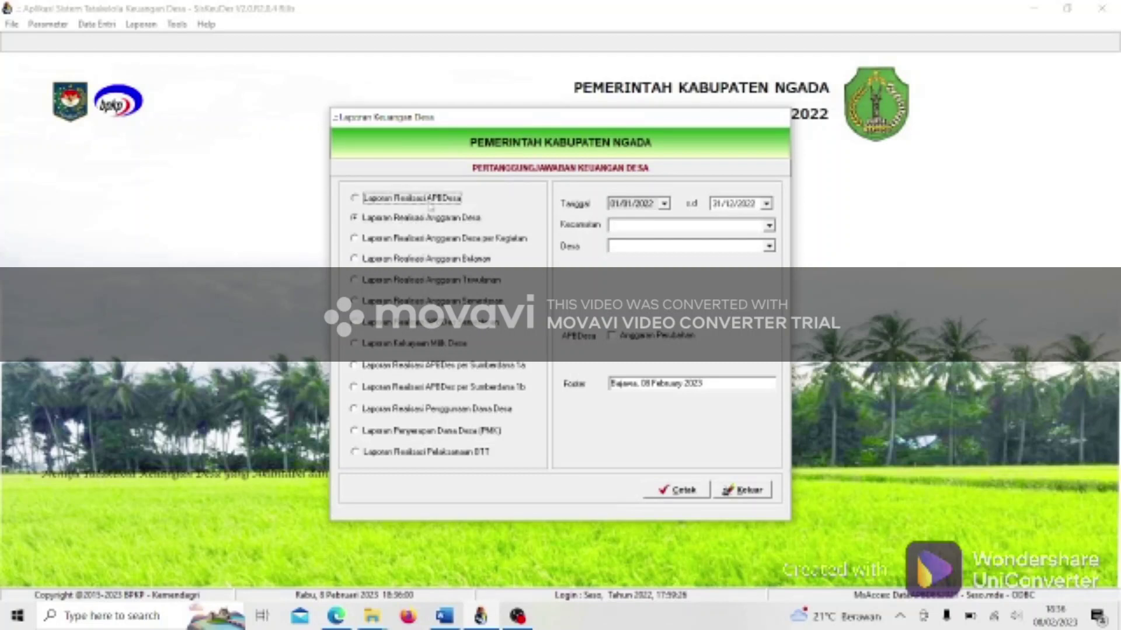
click(769, 225)
click(688, 234)
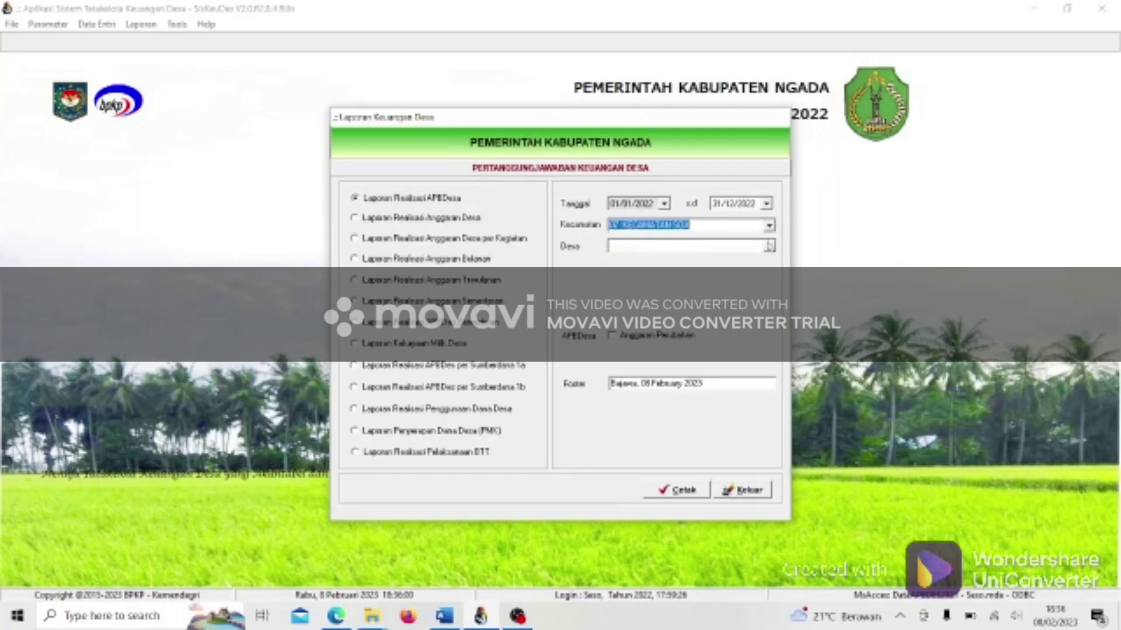
click(769, 245)
click(758, 258)
click(675, 338)
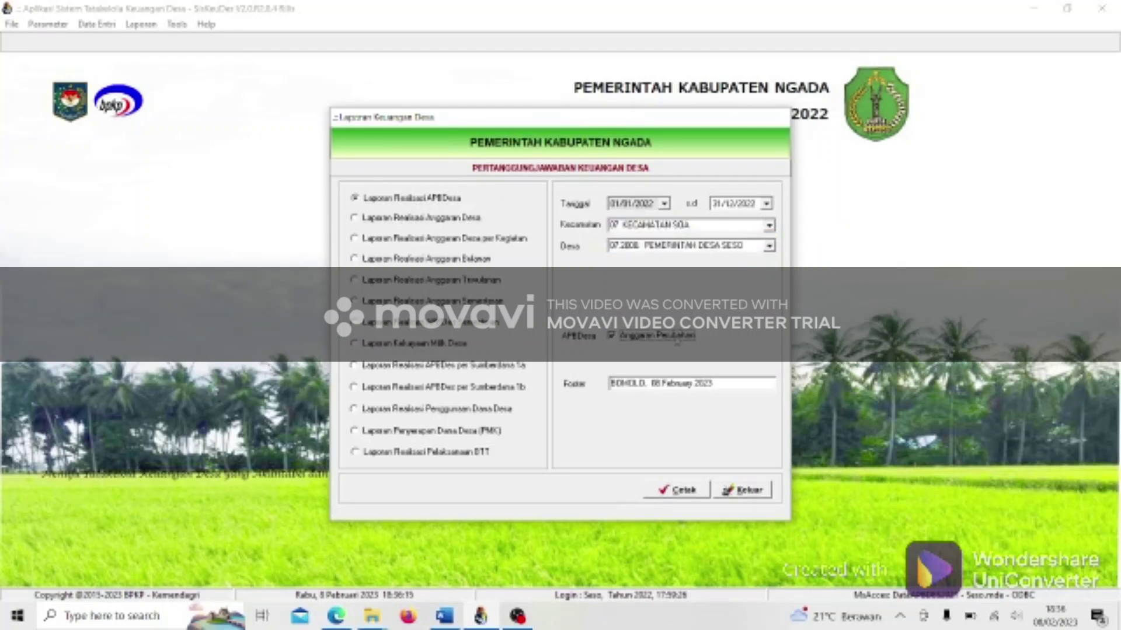
click(678, 491)
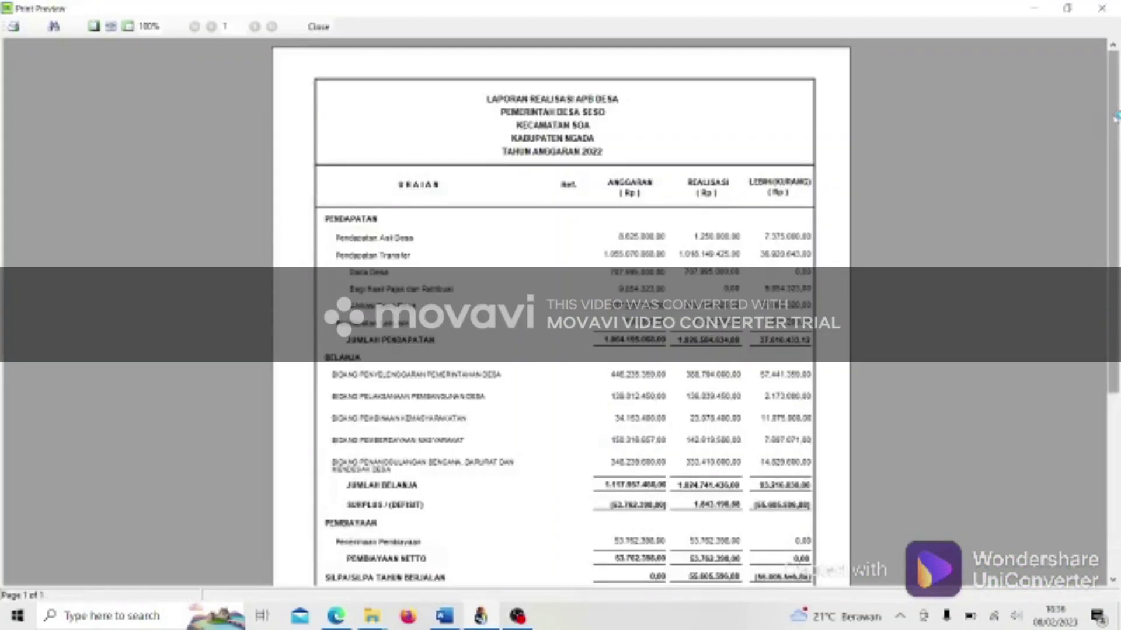
Scroll through the APBDesa realisation preview, then close the preview and the report settings.
drag(1113, 116, 1114, 217)
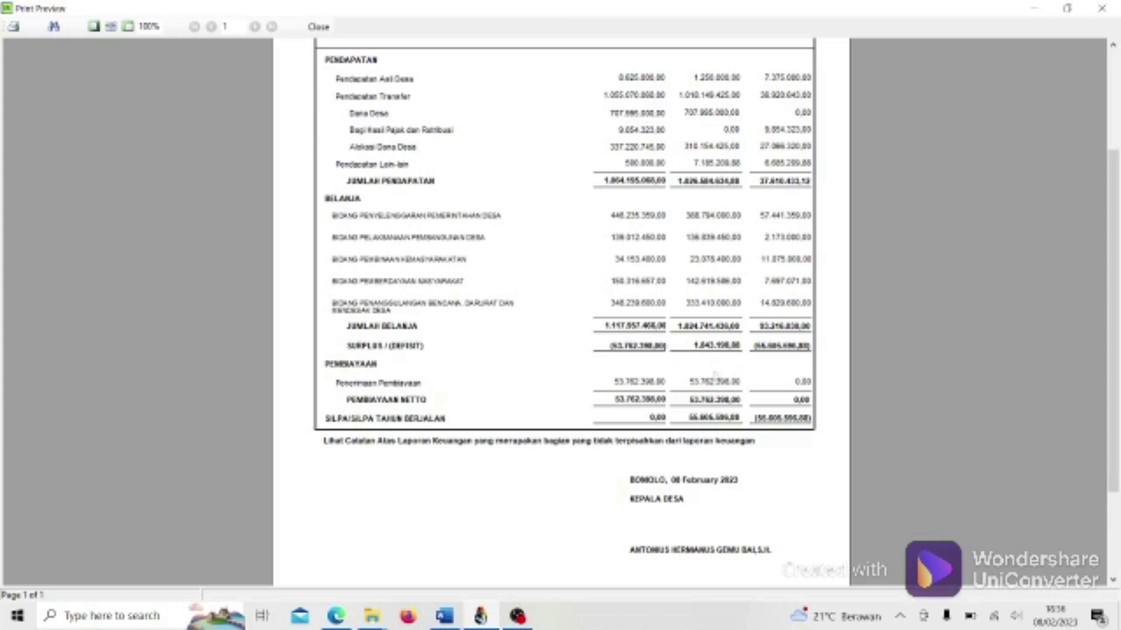
scroll(712, 365, up, 3)
scroll(696, 517, down, 3)
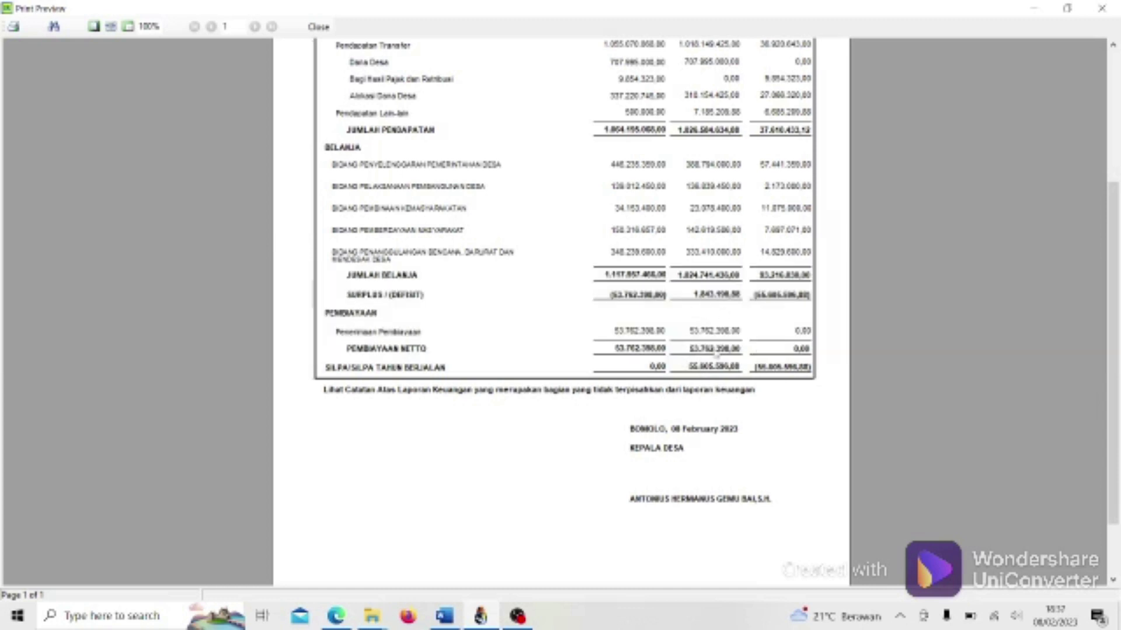
scroll(716, 355, up, 2)
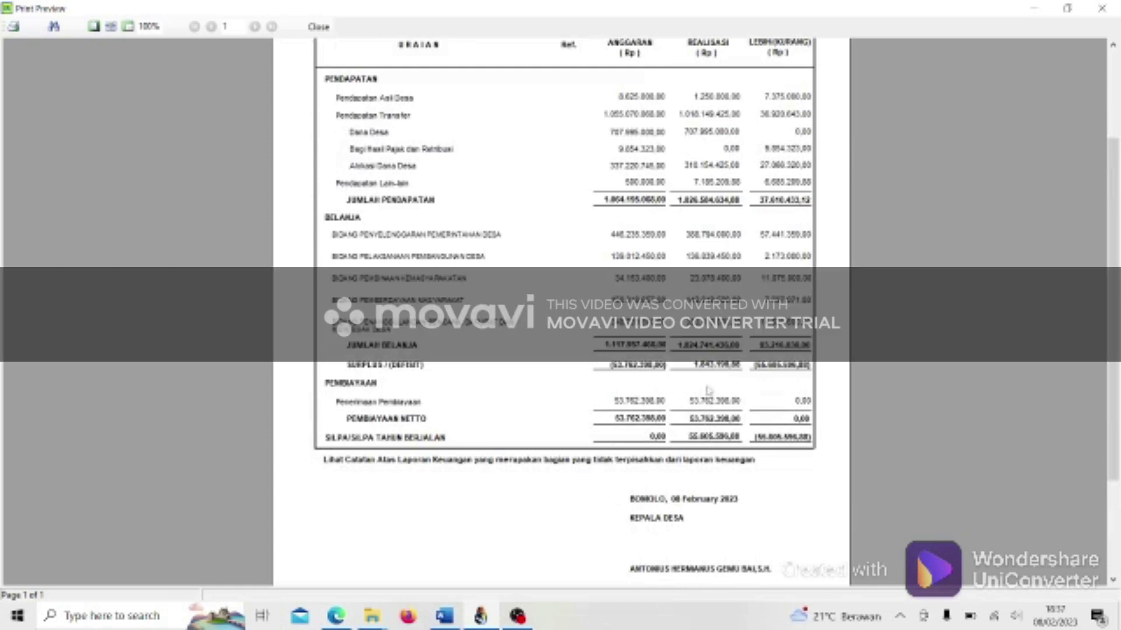
scroll(708, 390, up, 3)
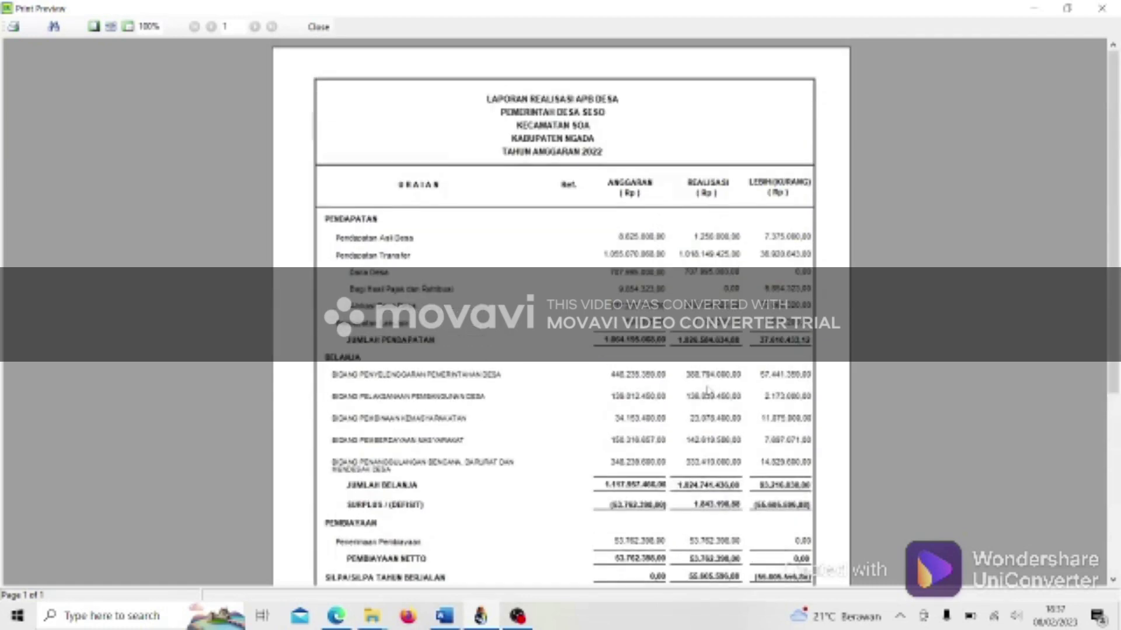
scroll(708, 390, down, 2)
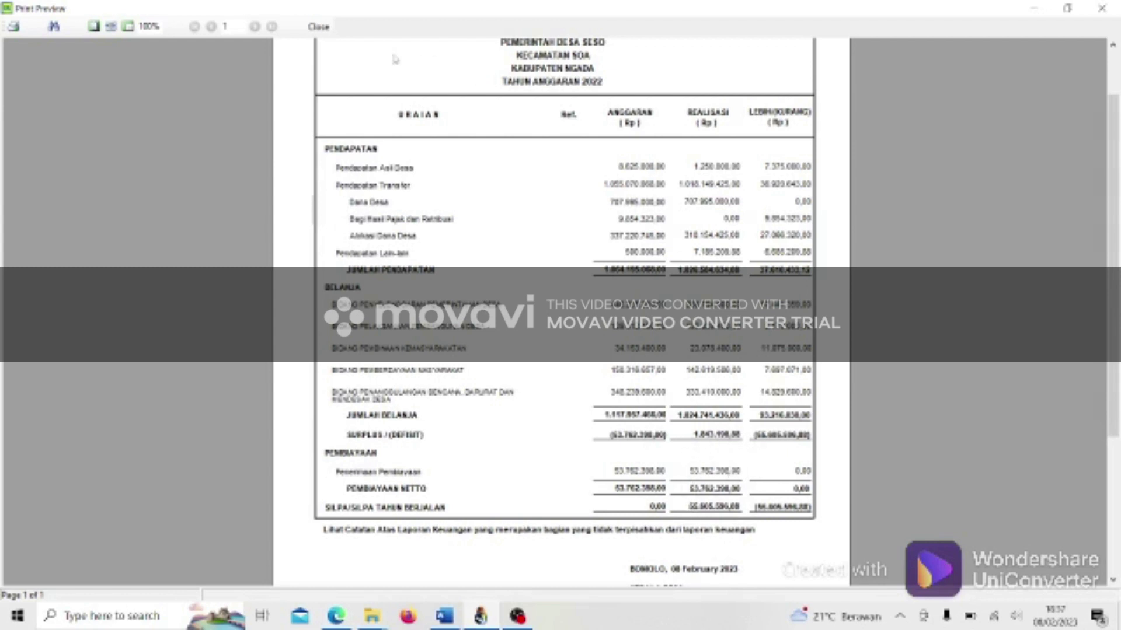
click(318, 26)
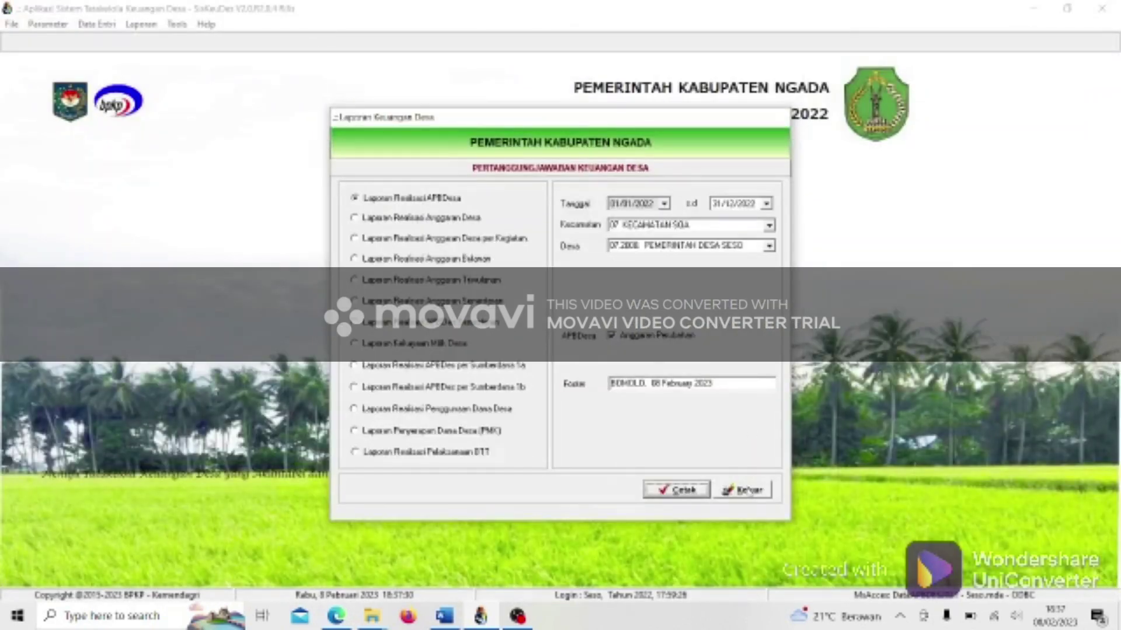
click(747, 489)
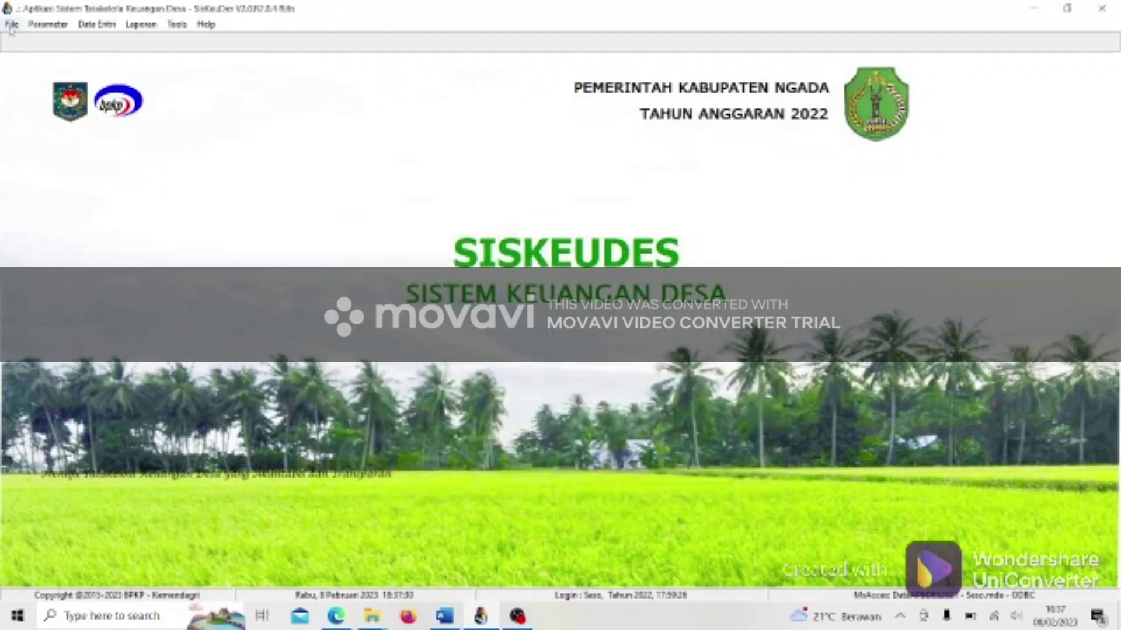
click(11, 25)
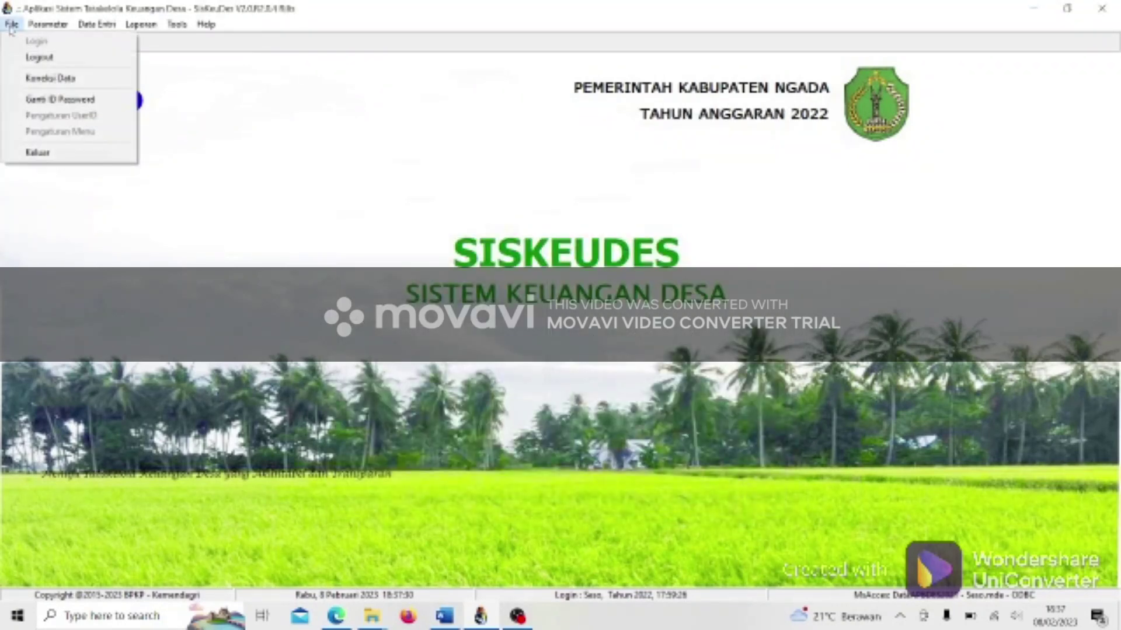
click(24, 78)
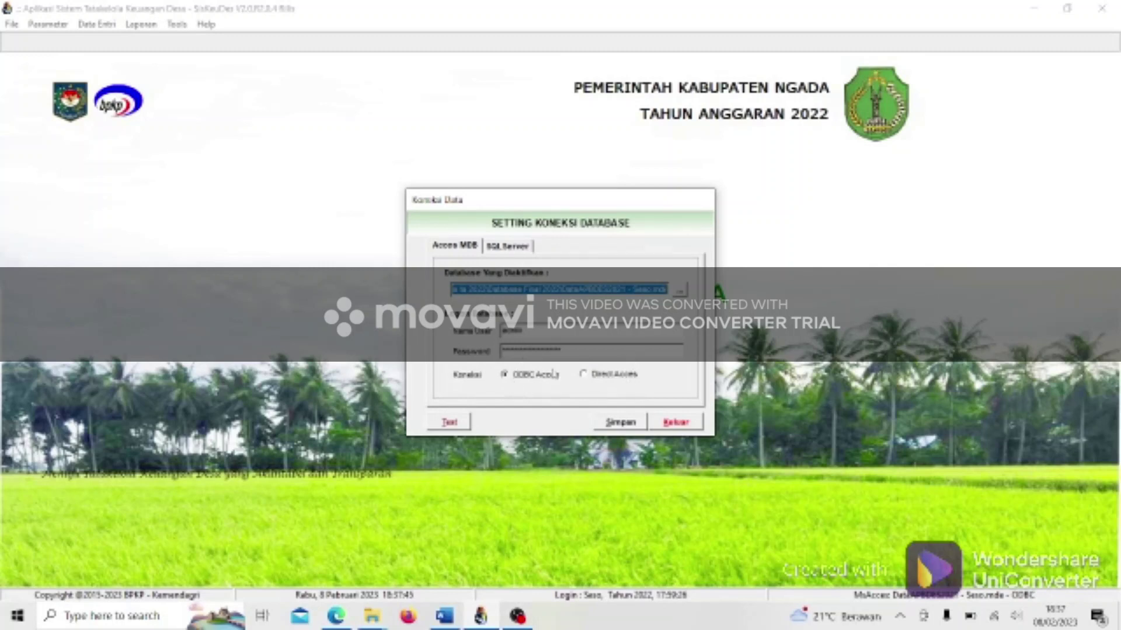
click(588, 376)
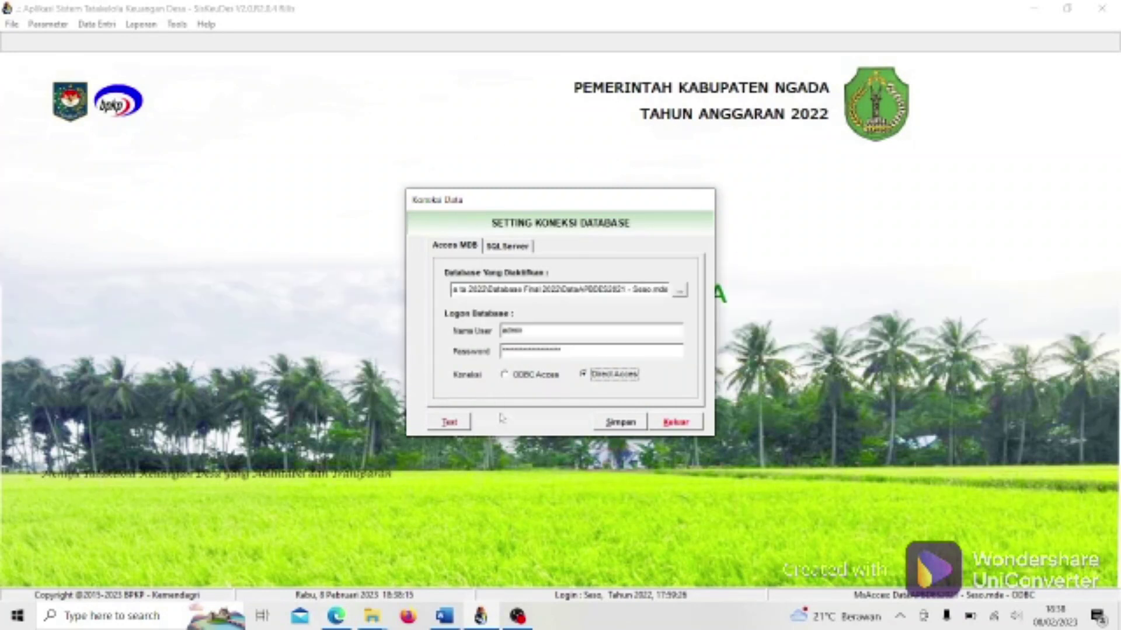
click(517, 379)
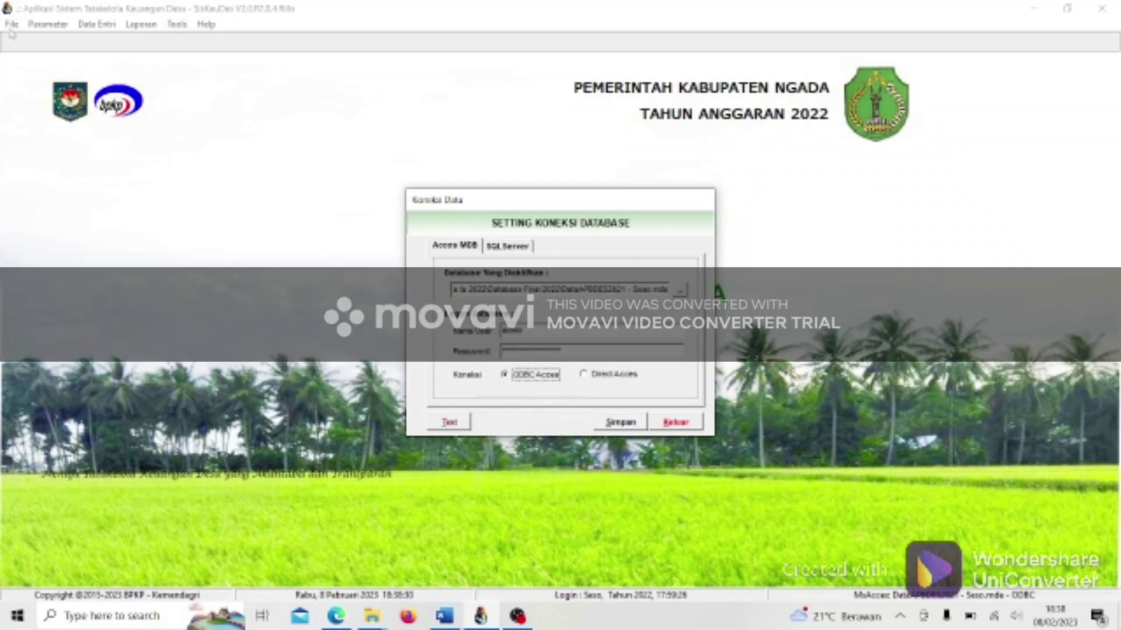
click(665, 423)
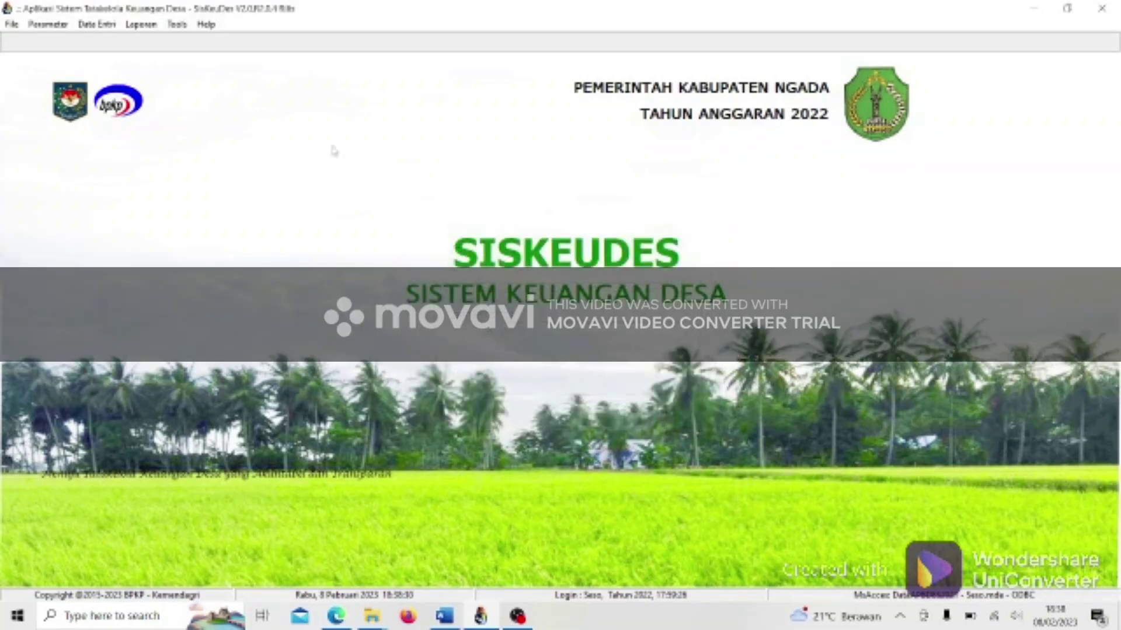
Reopen the database connection settings, leaving the access type on ODBC.
click(12, 24)
click(34, 79)
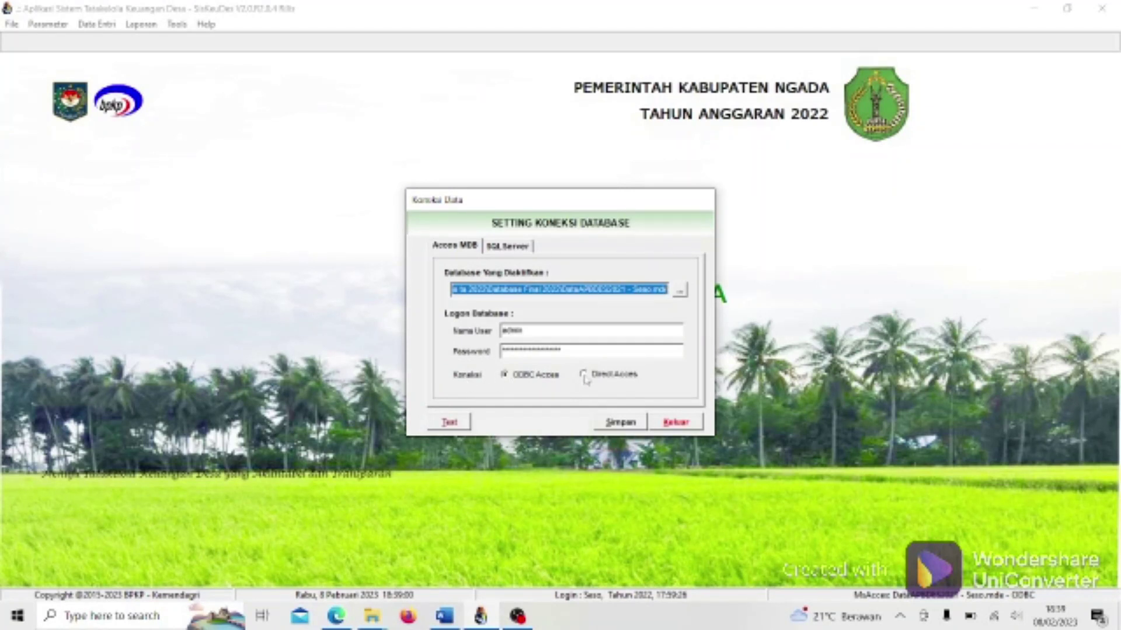
click(583, 375)
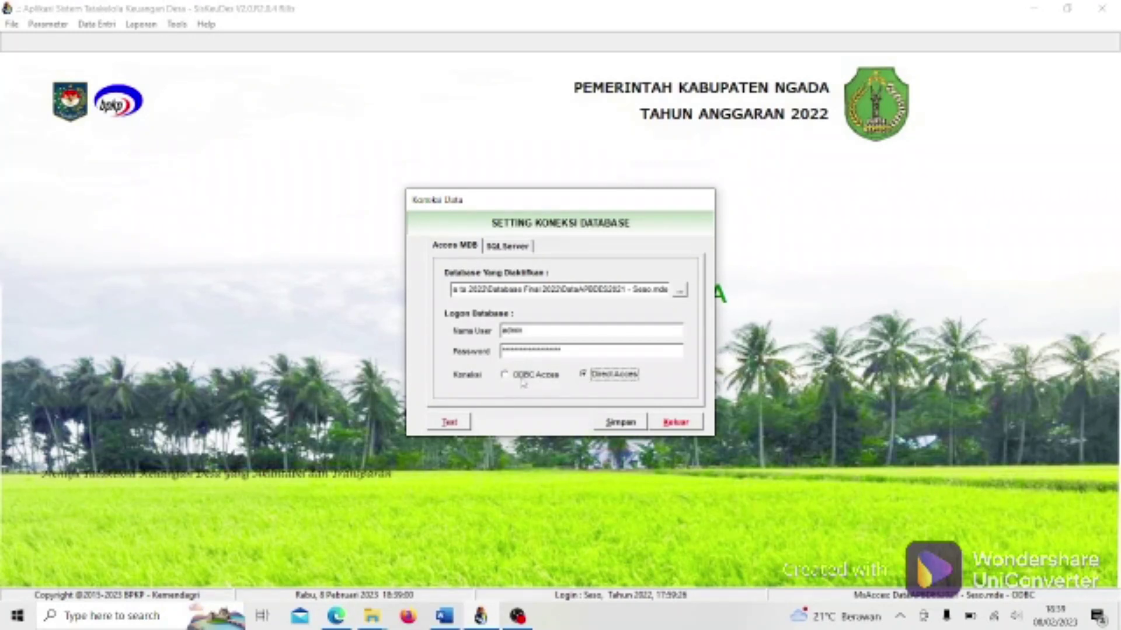
click(519, 378)
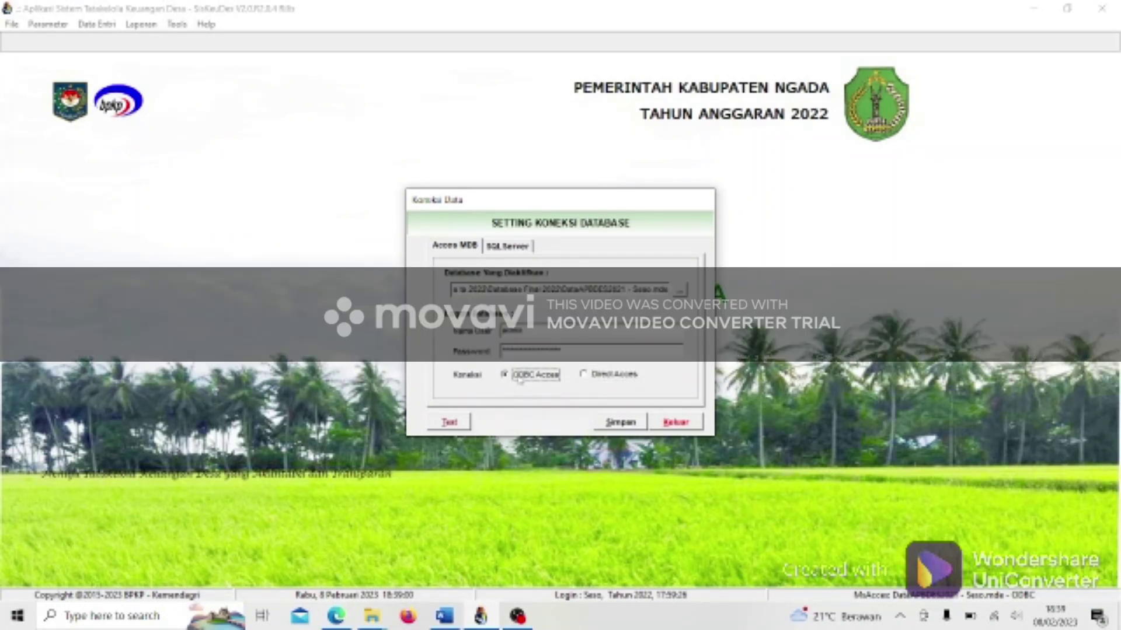
Test the database connection successfully and save the connection settings.
click(441, 423)
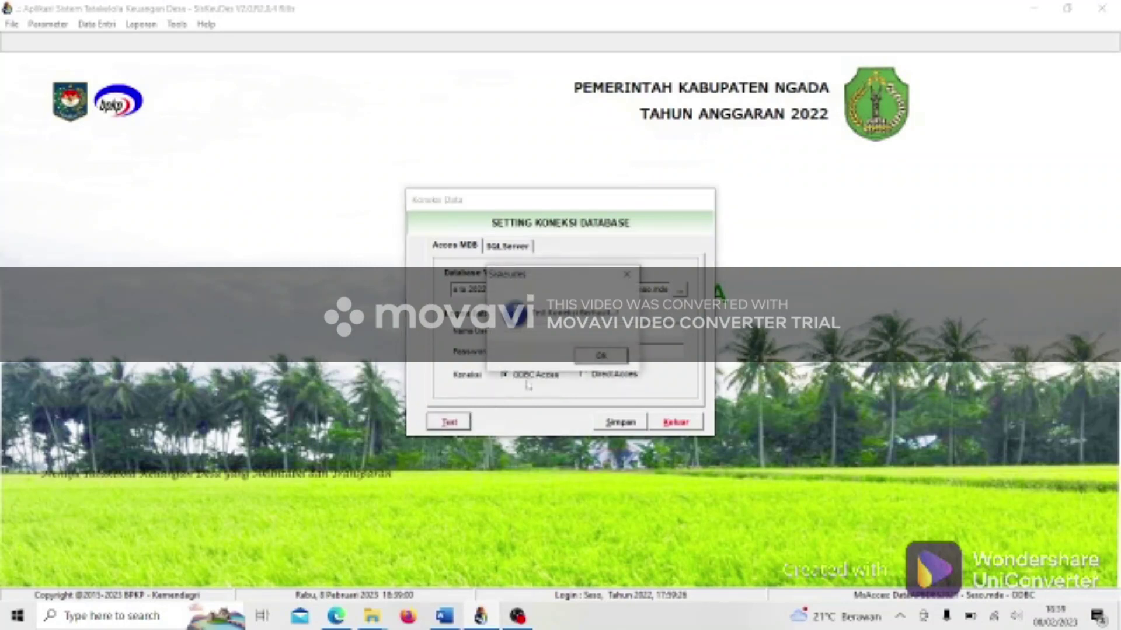
click(592, 361)
click(619, 421)
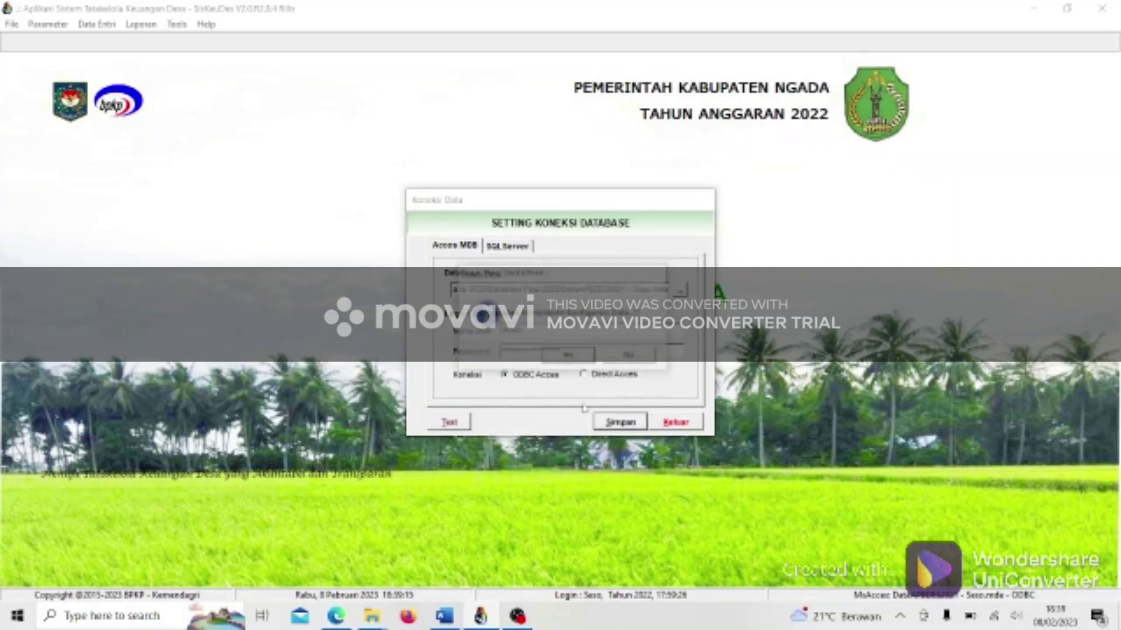
click(566, 357)
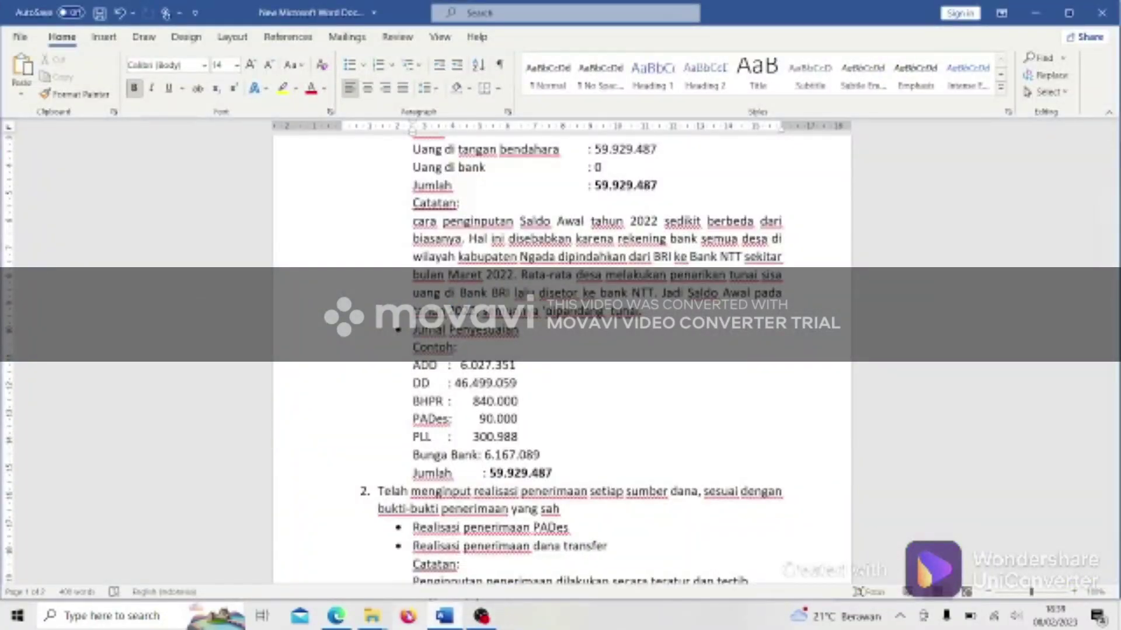
Launch SimKeuDesaV21 from the Apl_SiskeudesV20_2022 folder and dismiss the Registered04 startup error.
mouse_move(372, 617)
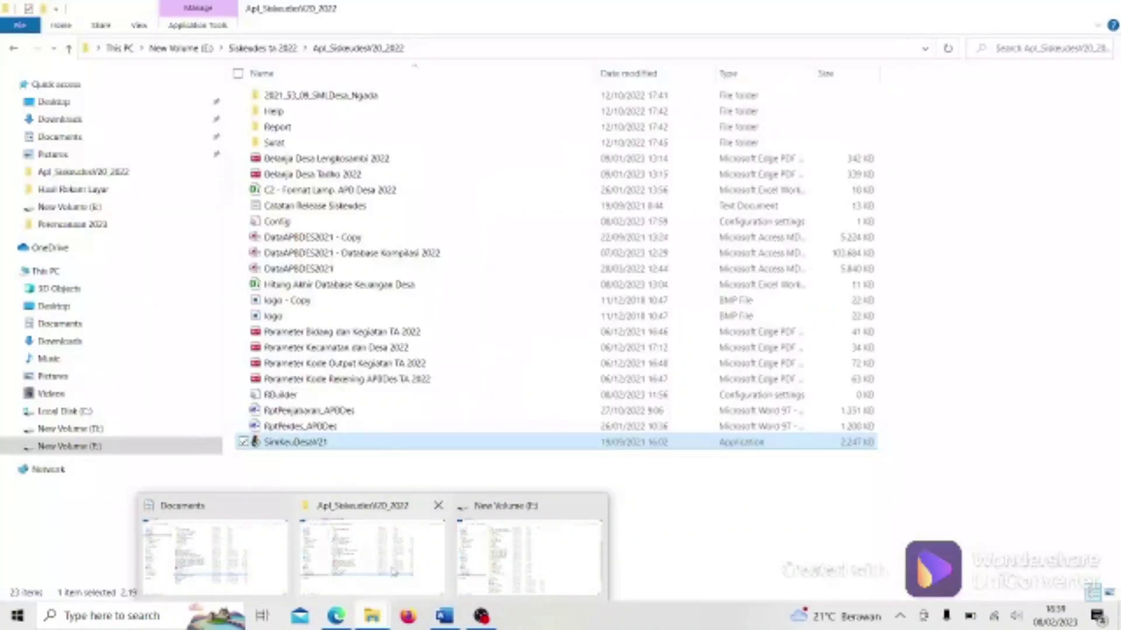
click(393, 574)
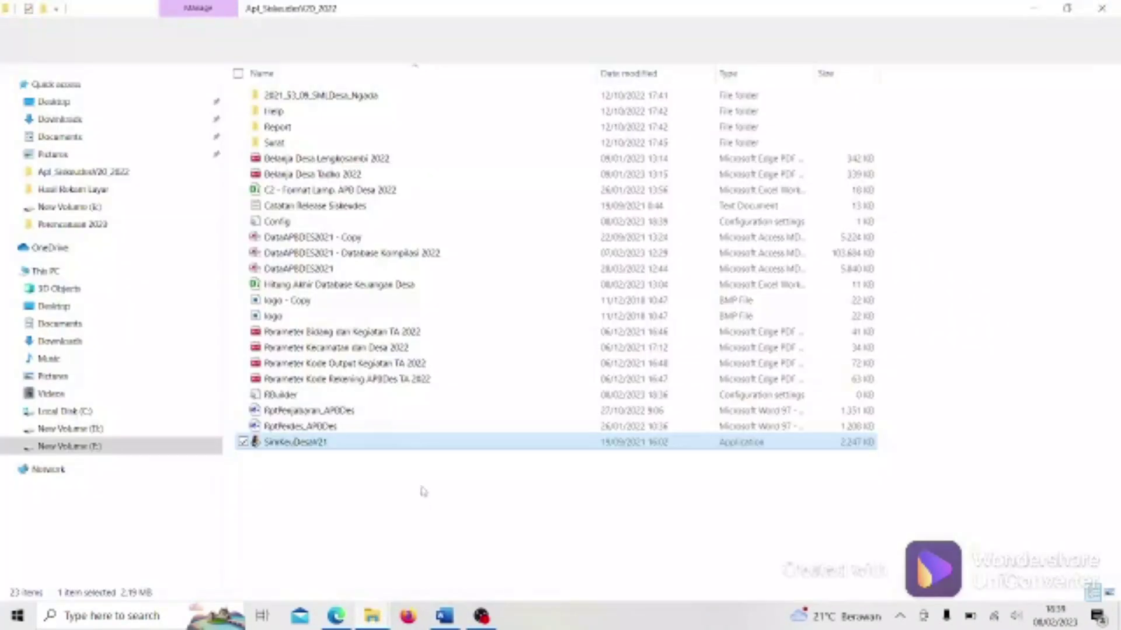
double_click(421, 446)
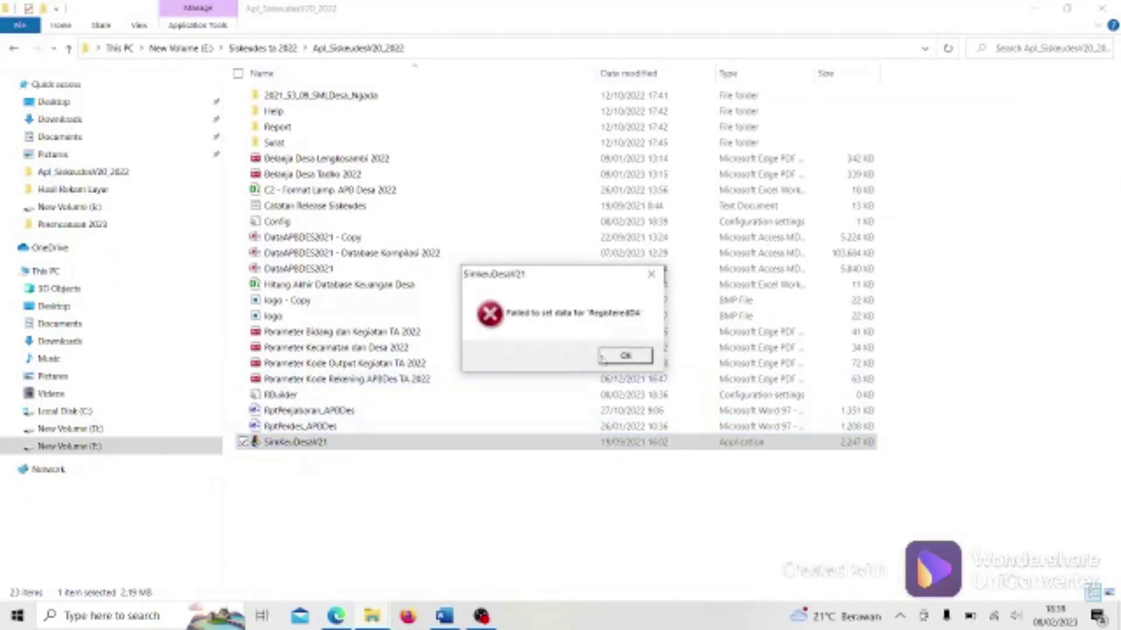
click(609, 355)
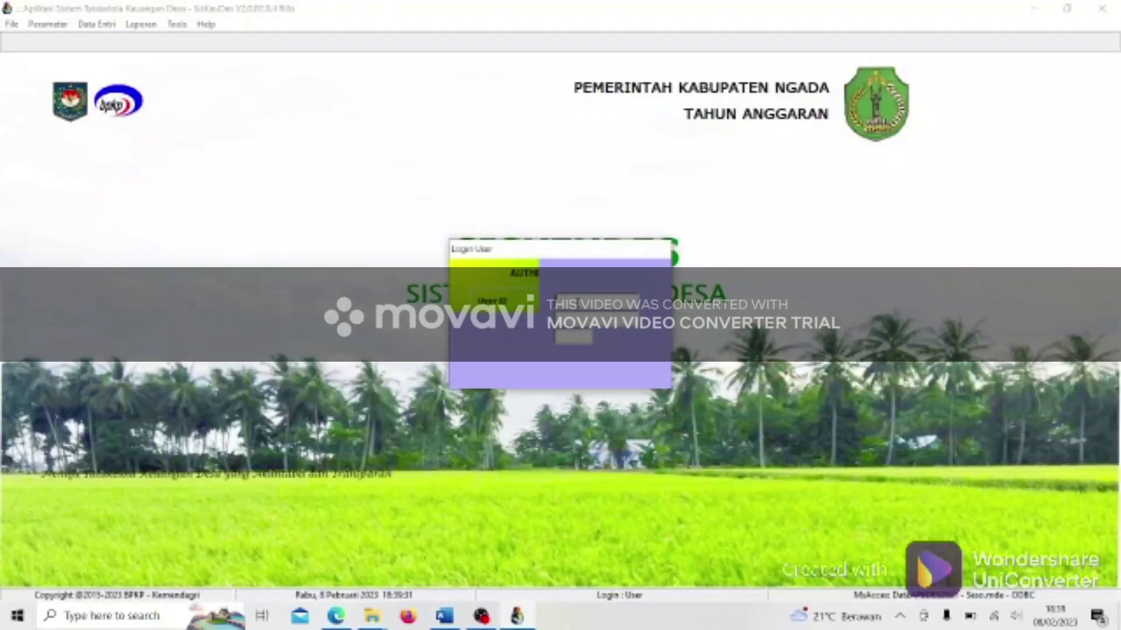
Log in to Siskeudes with the user ID and budget year 2022.
text(ad)
text(2023)
key(BackSpace)
text(2)
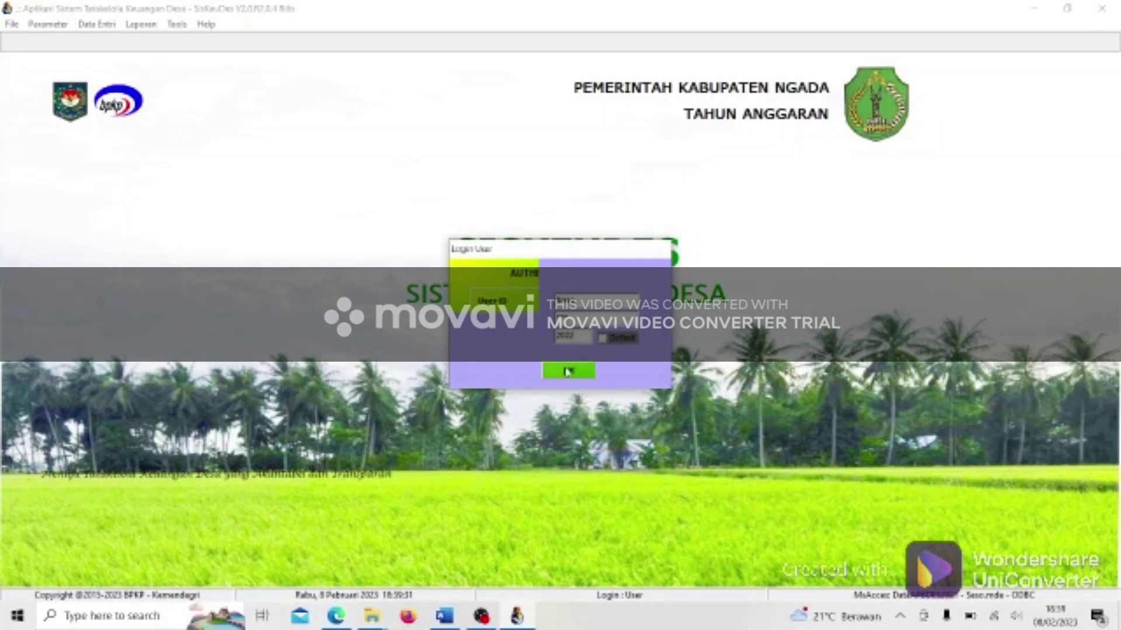
click(566, 370)
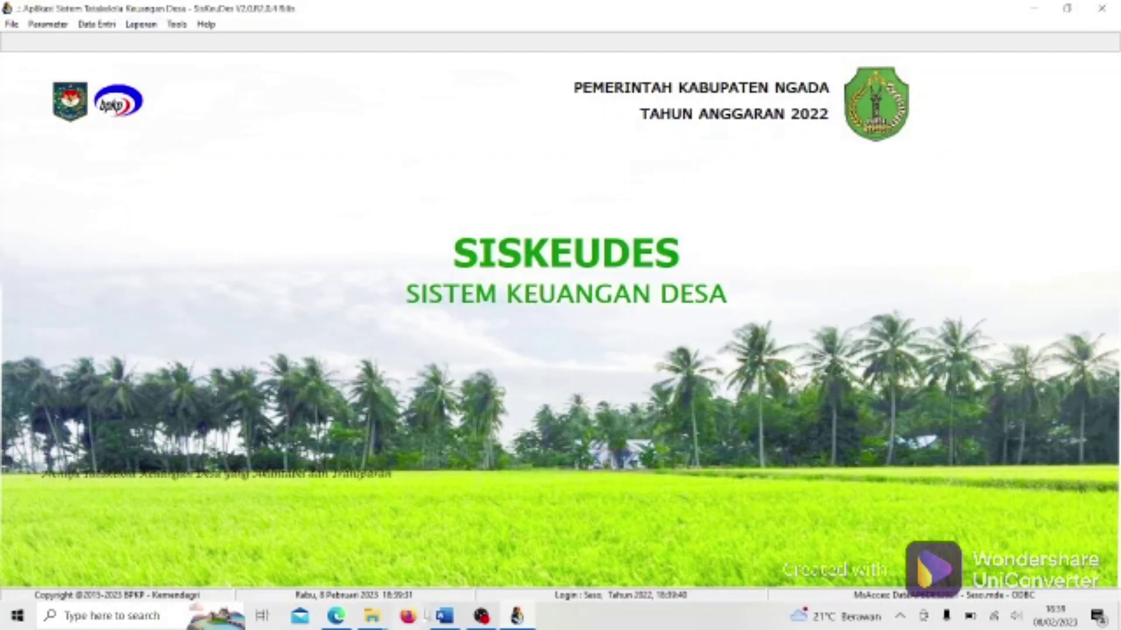
Scroll the Word notes down to step 3 on SPP and payment receipts.
click(444, 616)
scroll(559, 320, down, 1)
scroll(559, 320, down, 3)
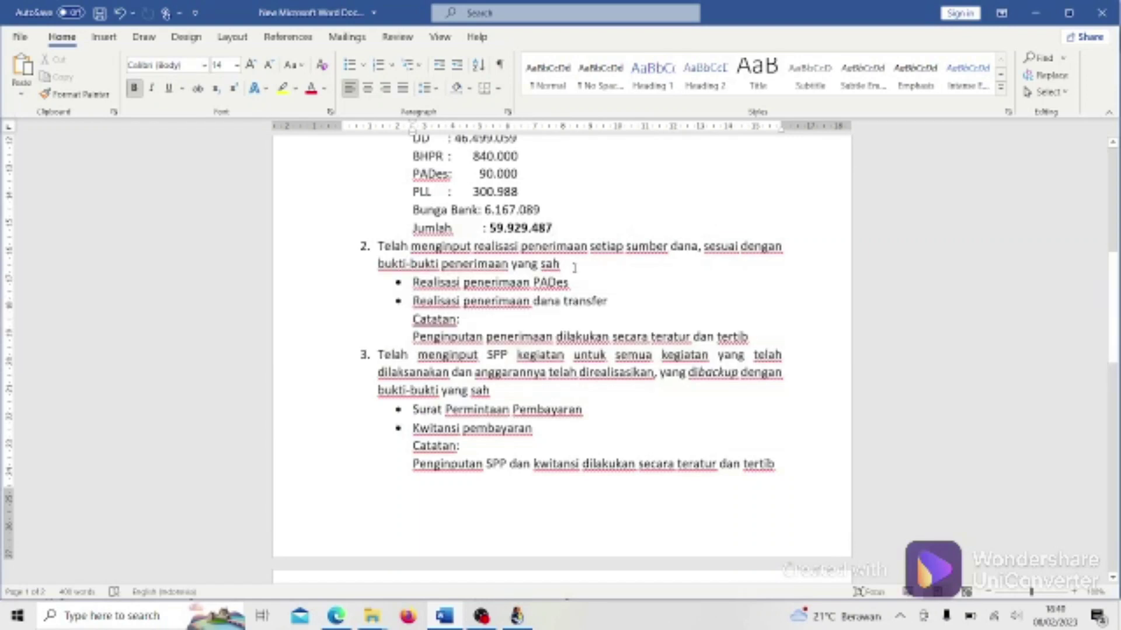
Append '(Tunai)' to the 'Realisasi penerimaan PADes' bullet, then return to Siskeudes.
click(574, 267)
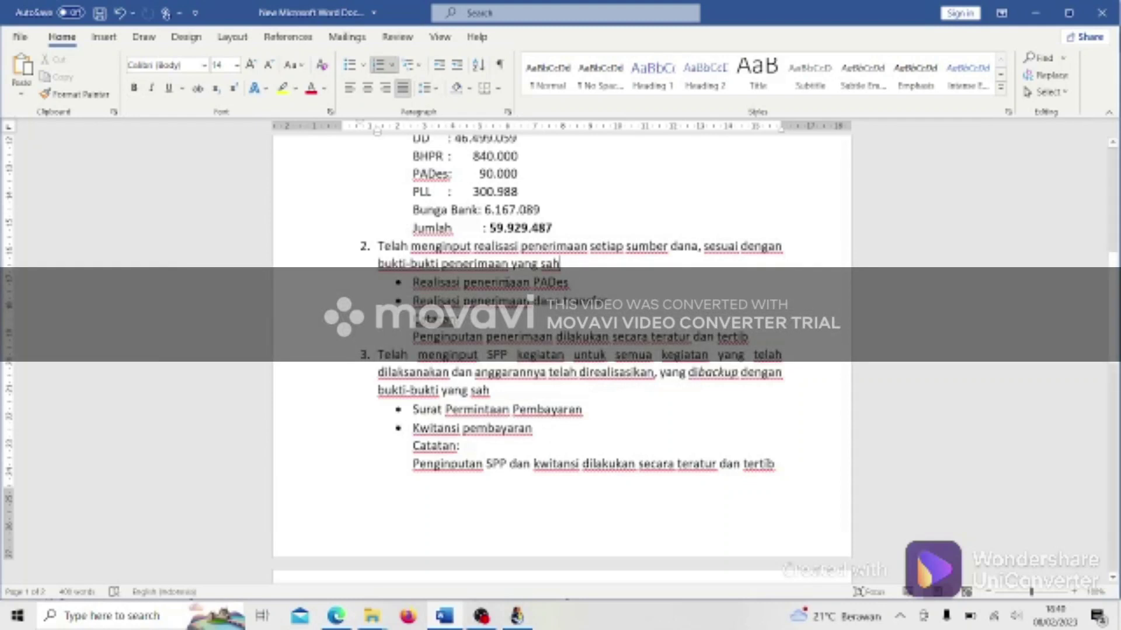
click(509, 282)
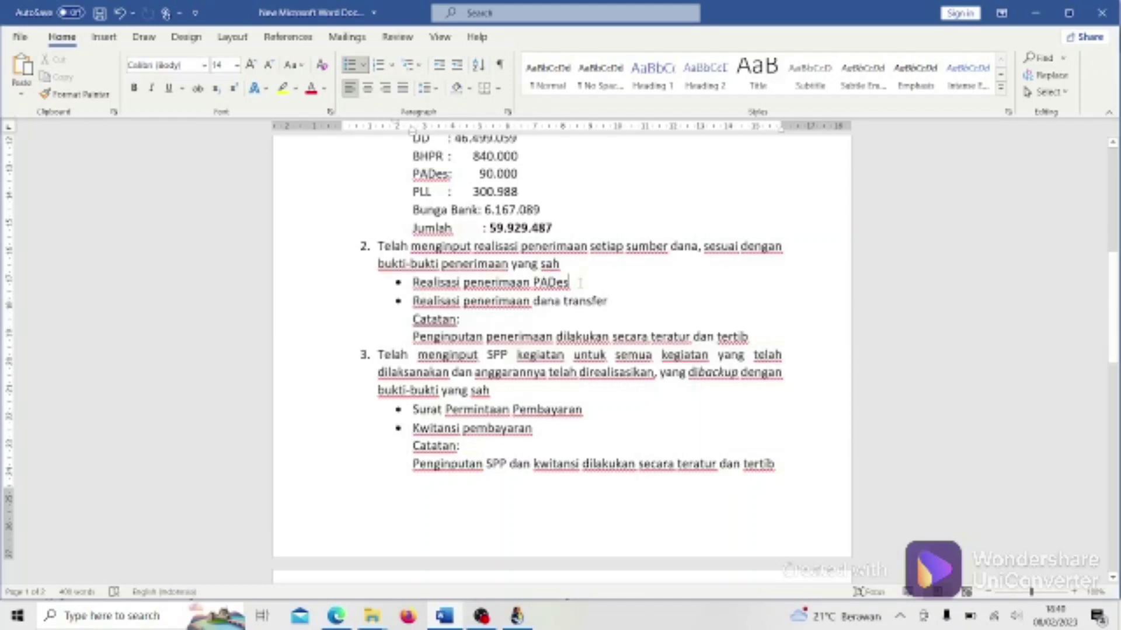
text(Tunai)
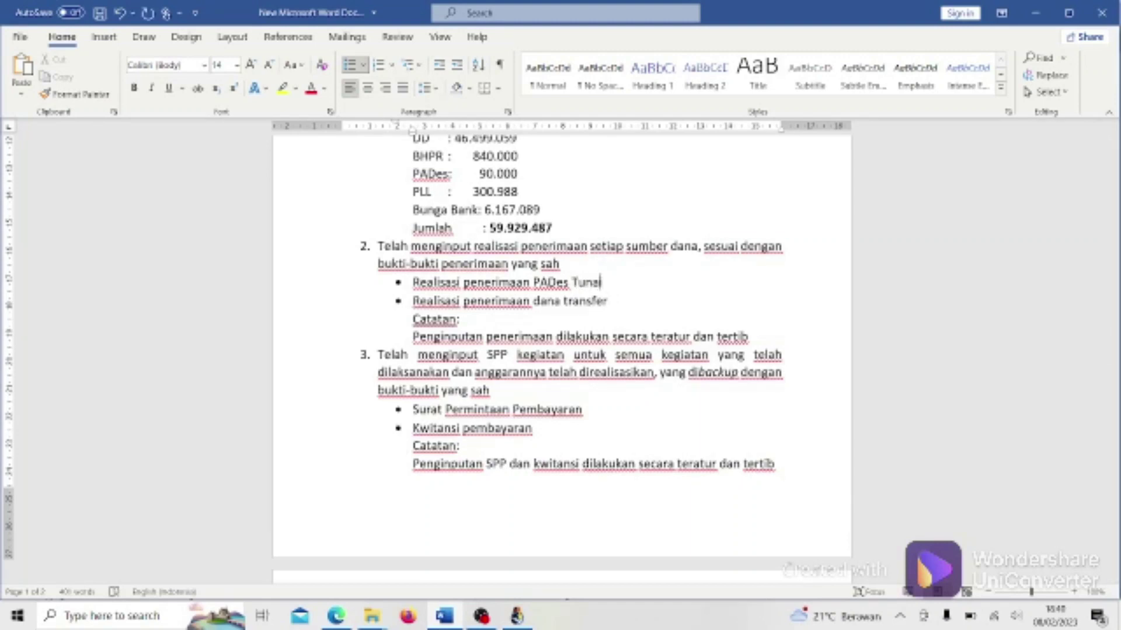
click(573, 282)
text(()
key(BackSpace)
text(()
click(607, 282)
text())
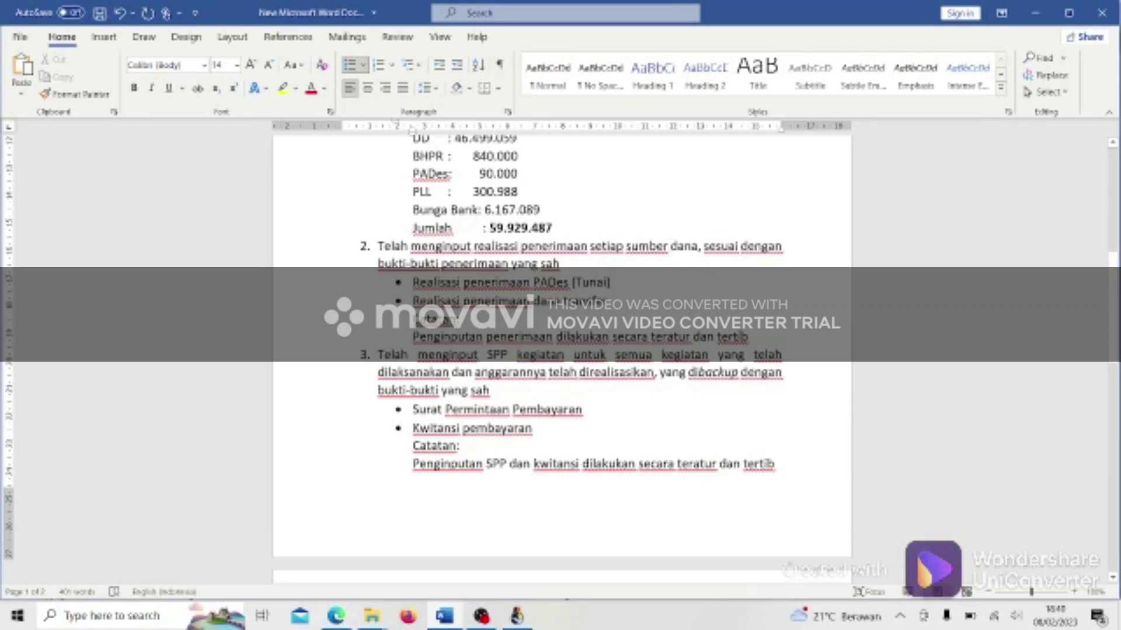
click(775, 464)
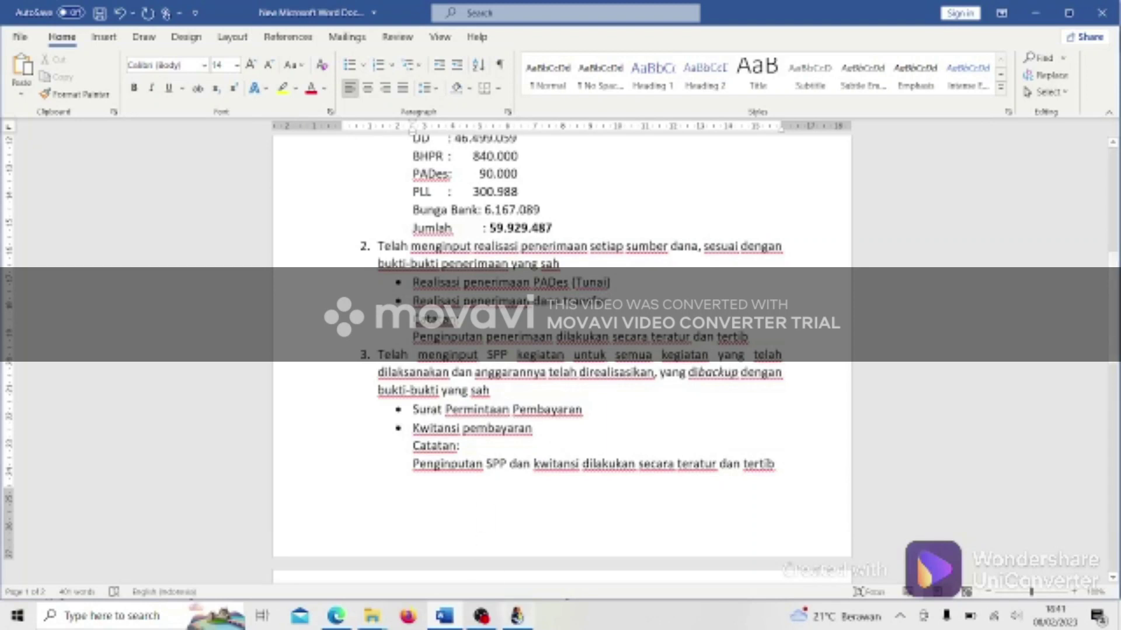
click(517, 616)
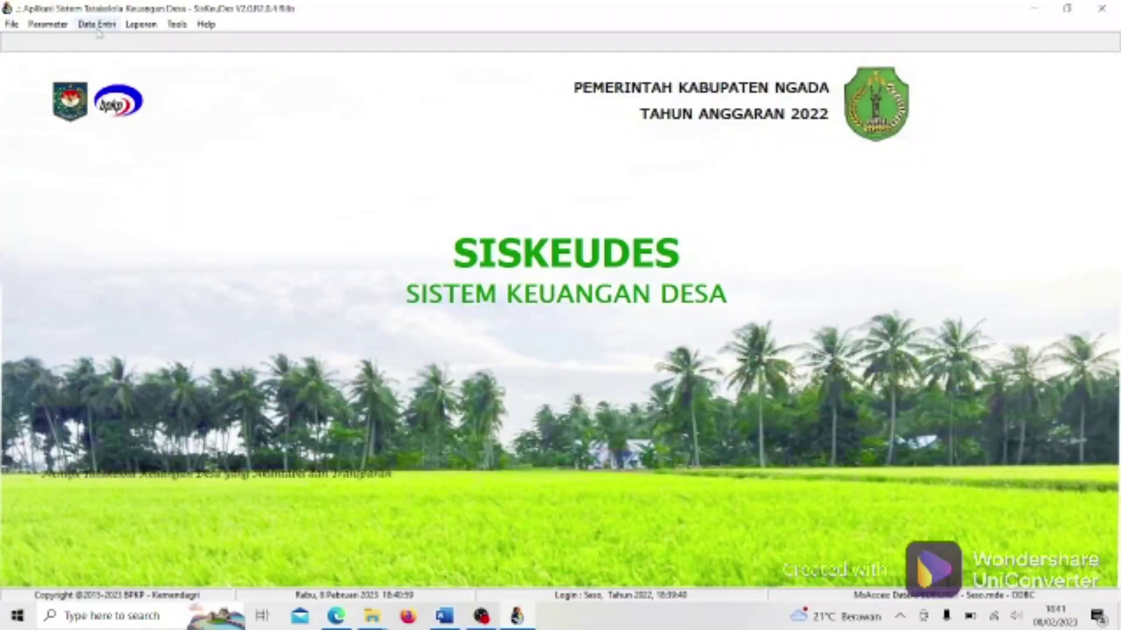
Open the Penerimaan Tunai cash receipt records under Penerimaan Desa.
click(97, 25)
mouse_move(125, 88)
click(250, 83)
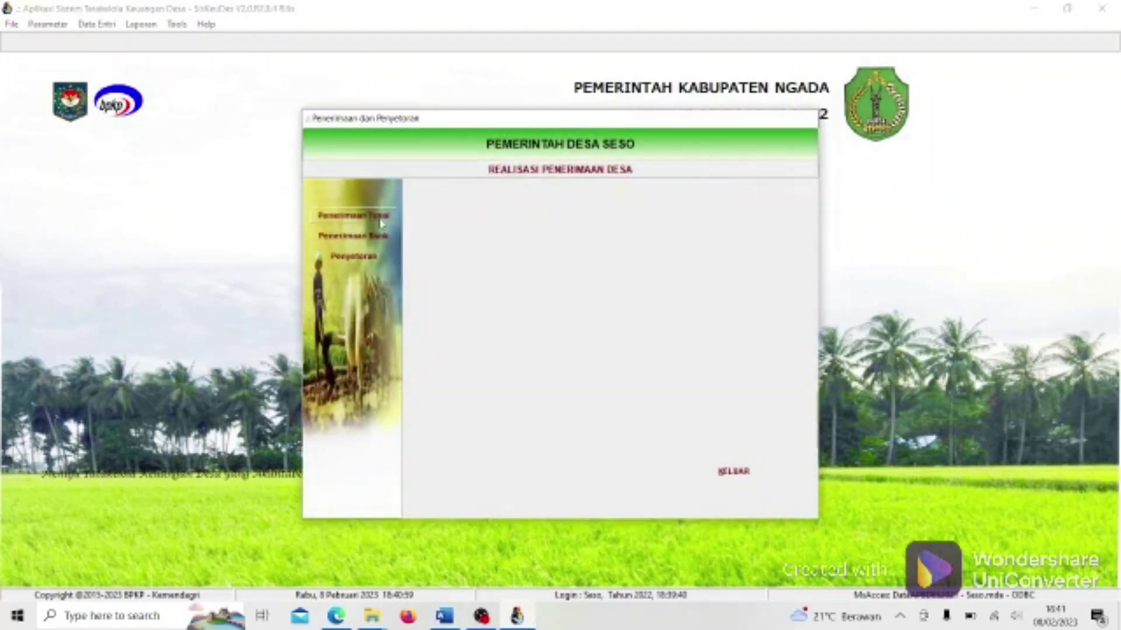
click(381, 222)
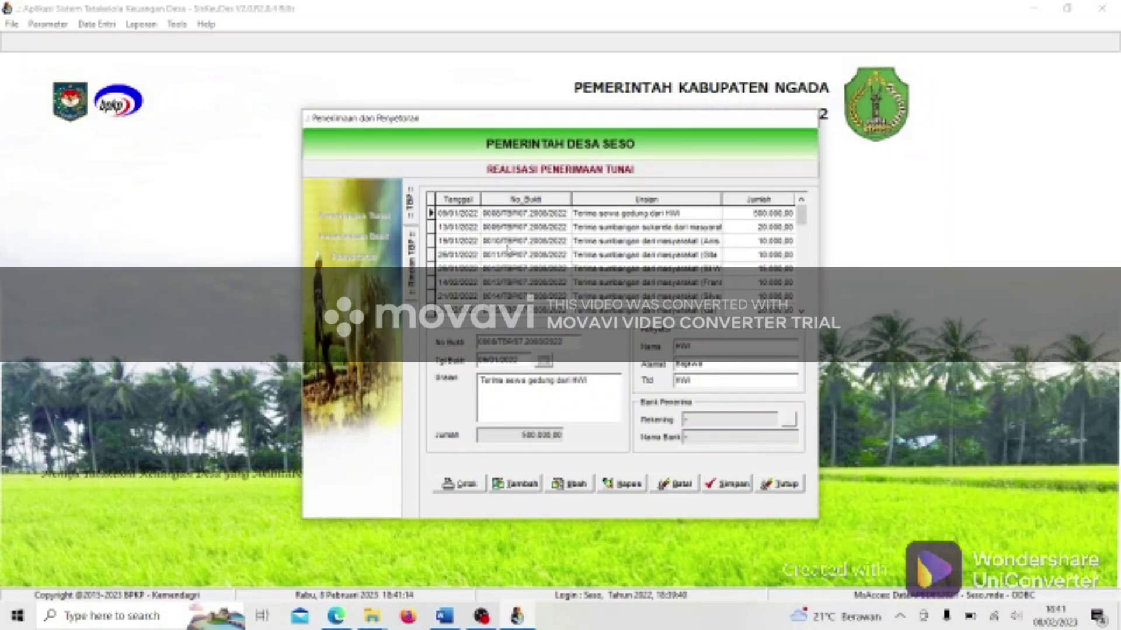
Open the 08/01/2022 receipt of 500.000 and preview its printed receipt slip.
double_click(594, 220)
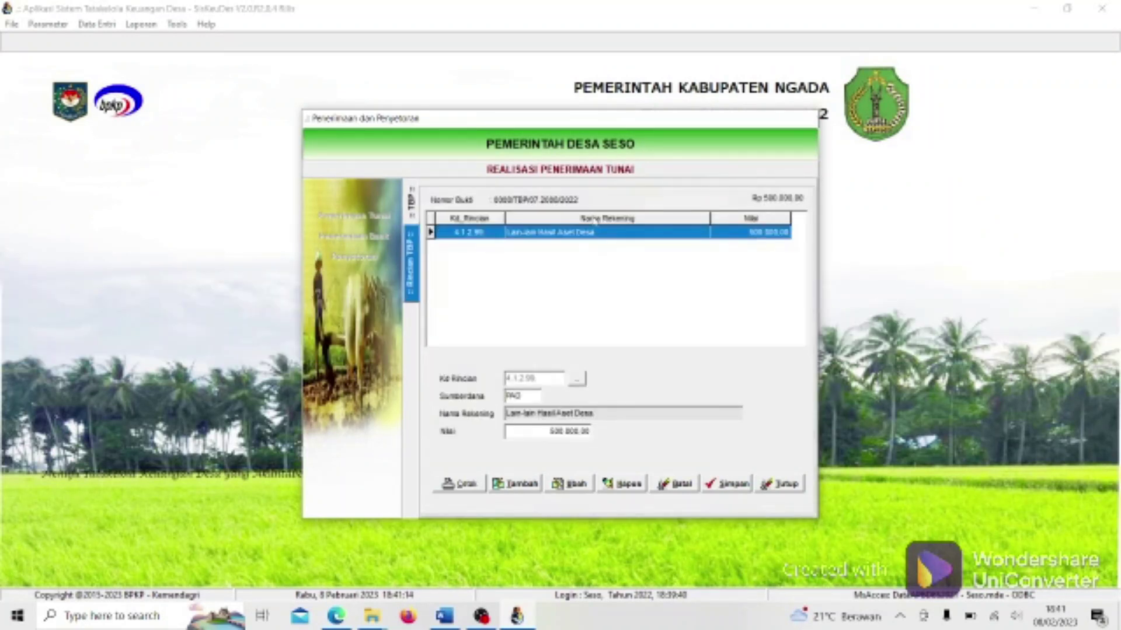
click(458, 484)
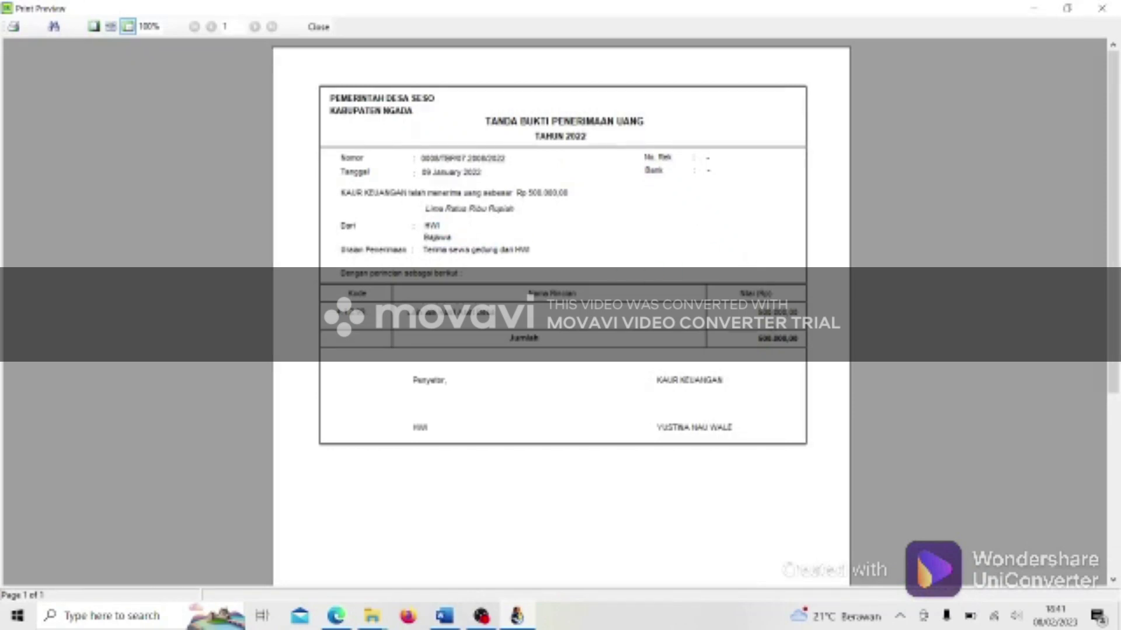
click(322, 28)
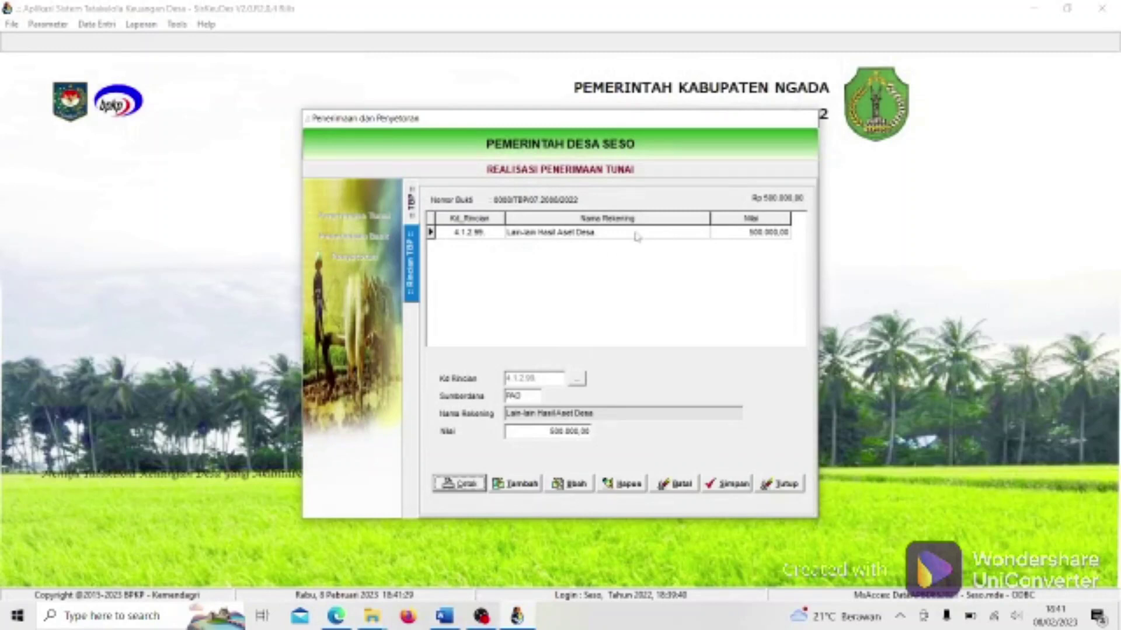
click(410, 205)
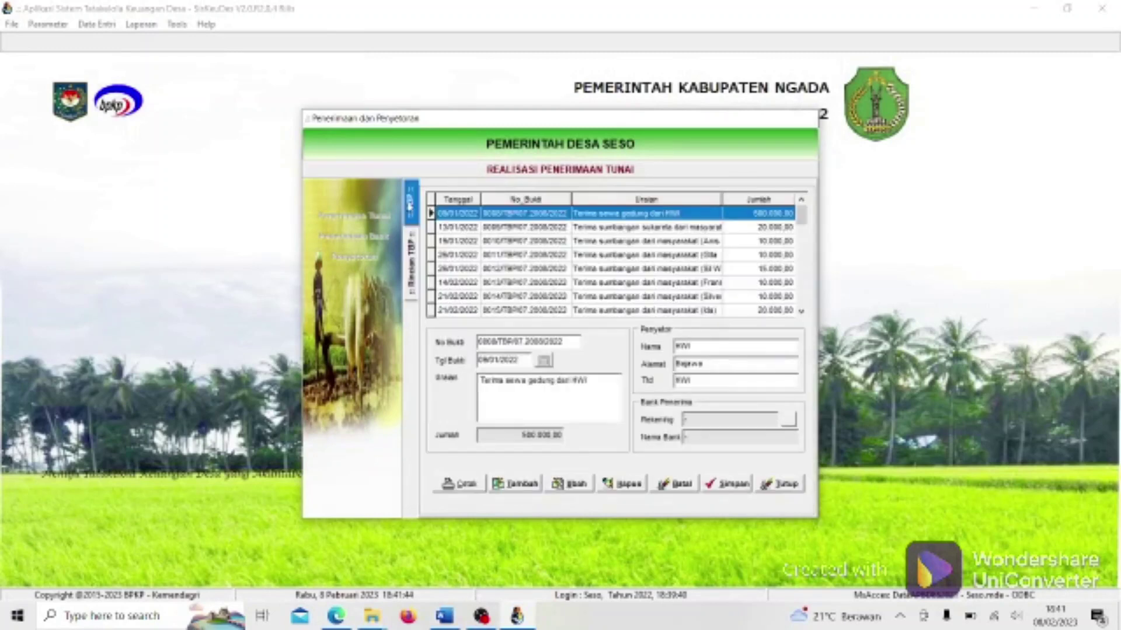
Preview the receipt slip for the 13/01/2022 Rp 20.000 cash receipt.
click(458, 231)
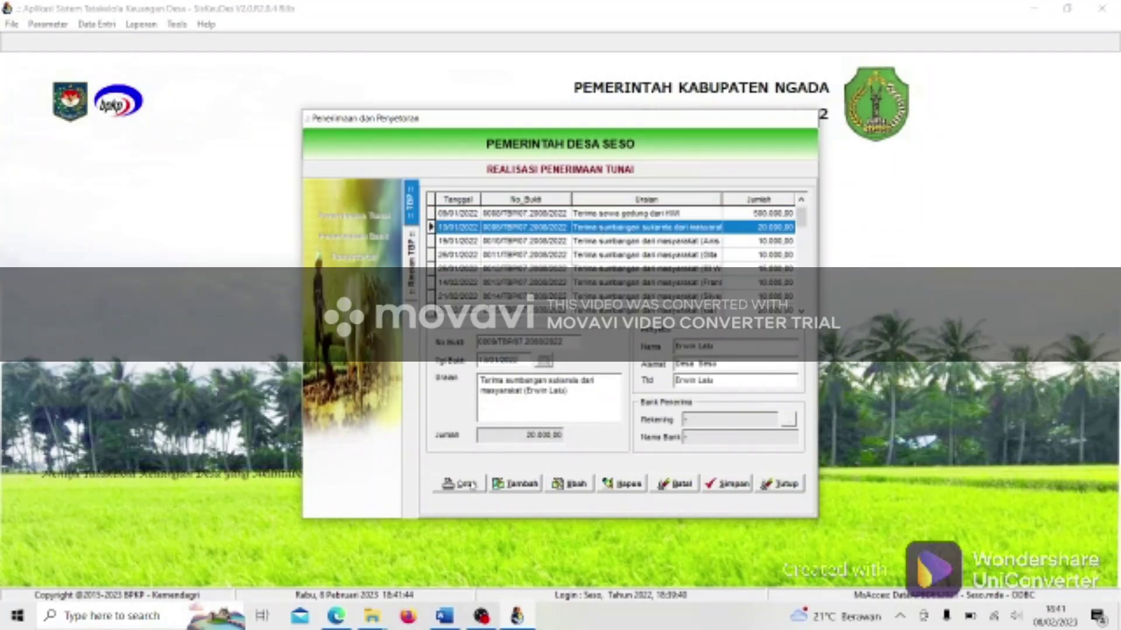
click(470, 483)
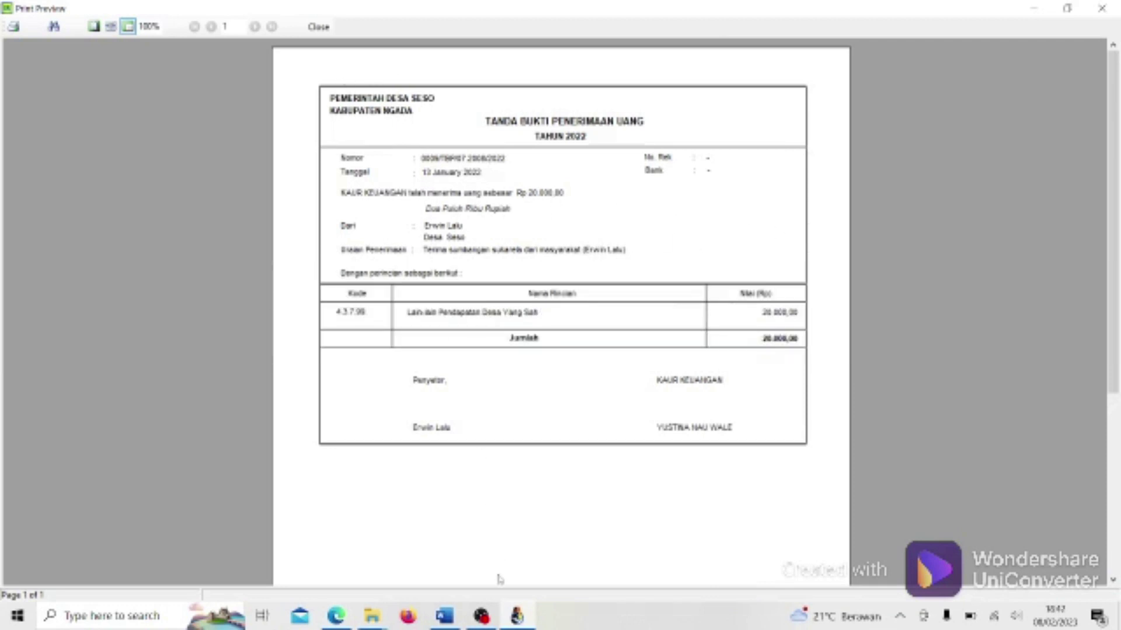
click(318, 26)
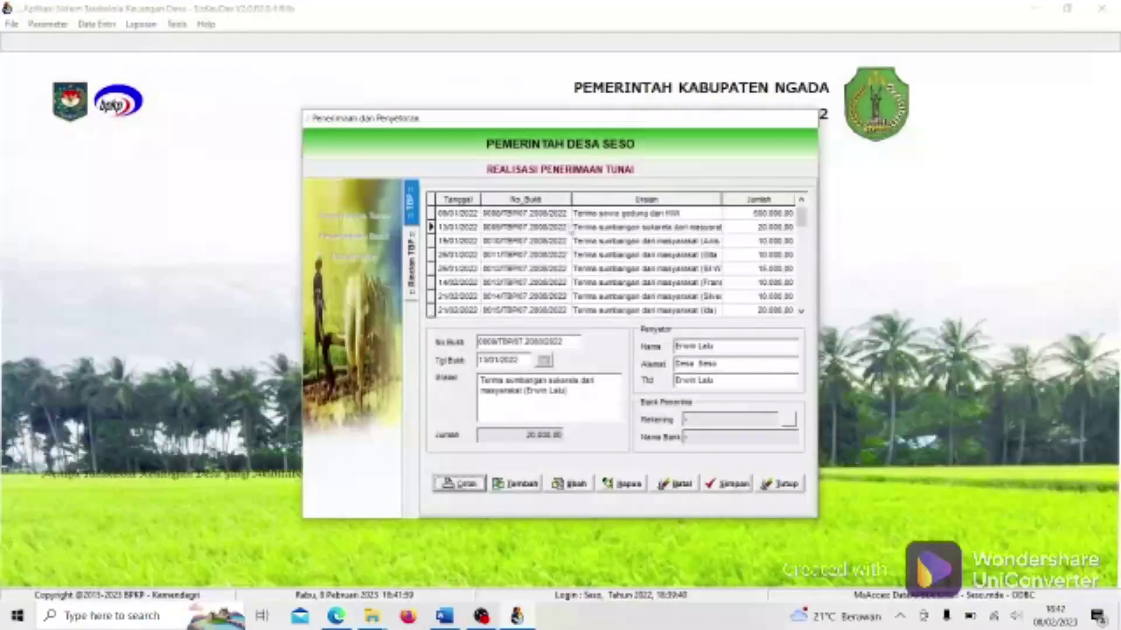
Browse the 08/01, 13/01 and 19/01/2022 receipt rows, ending on the first receipt.
click(570, 232)
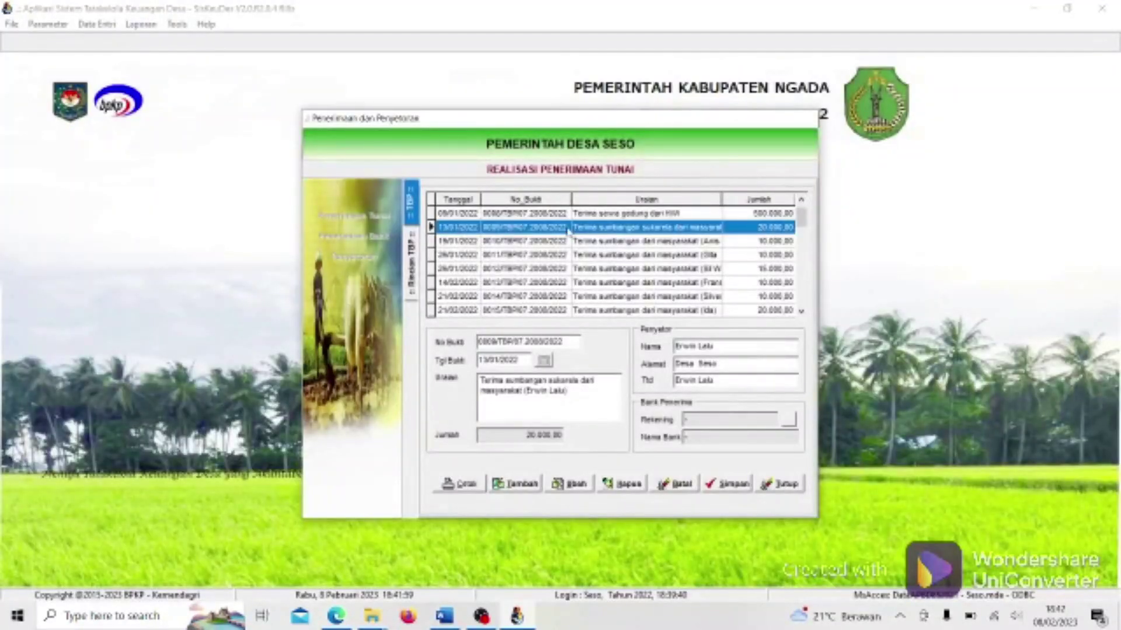
click(564, 241)
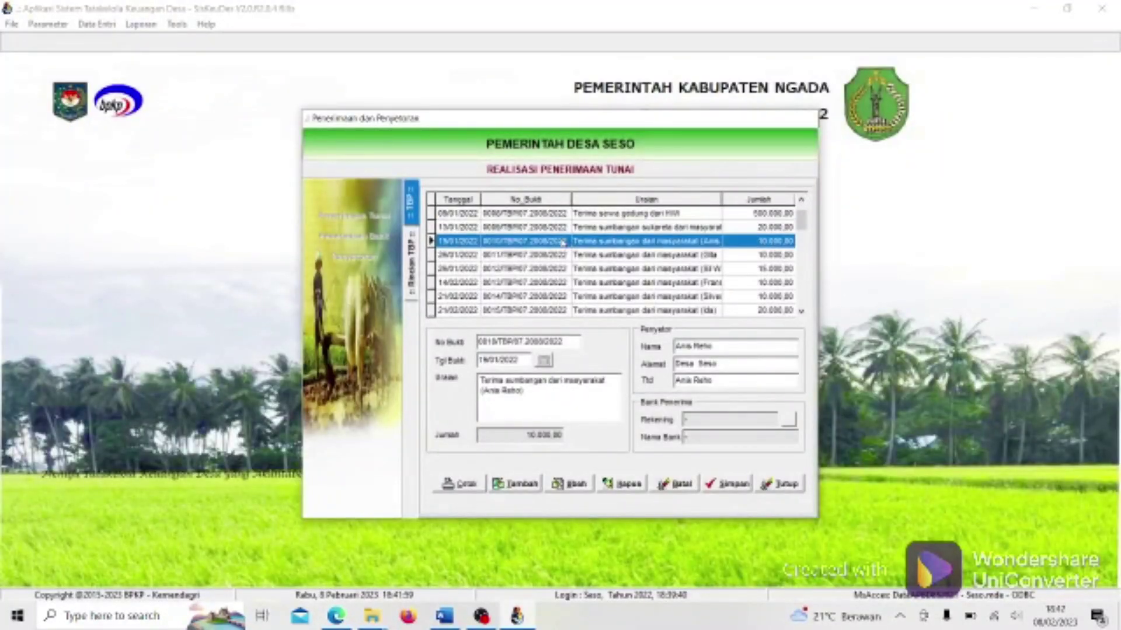
click(538, 218)
click(541, 231)
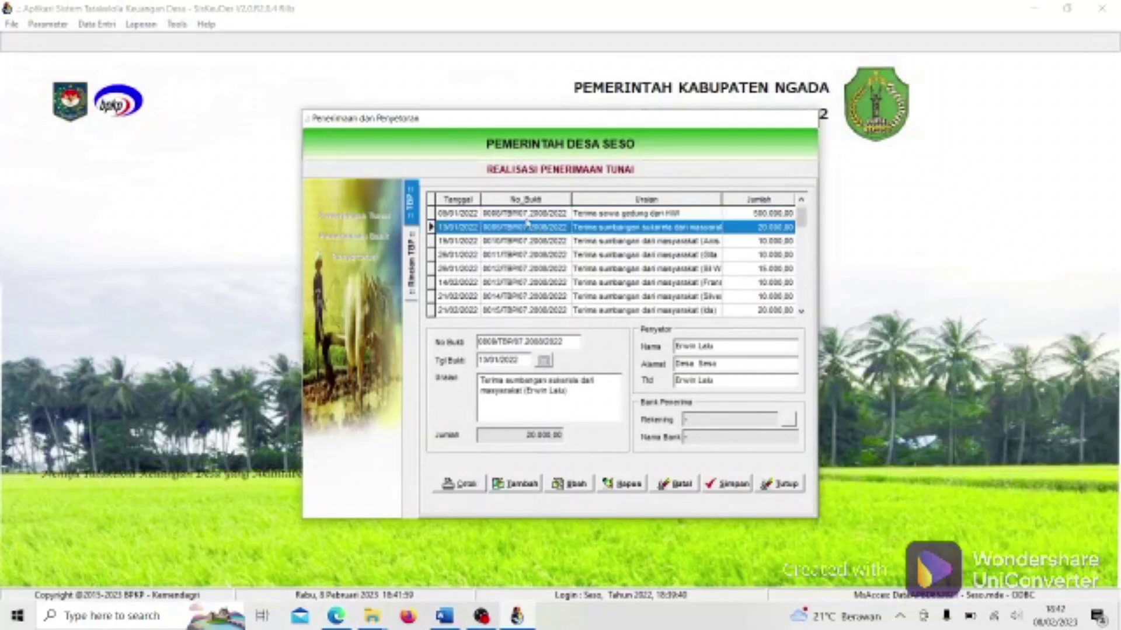
click(528, 214)
click(529, 228)
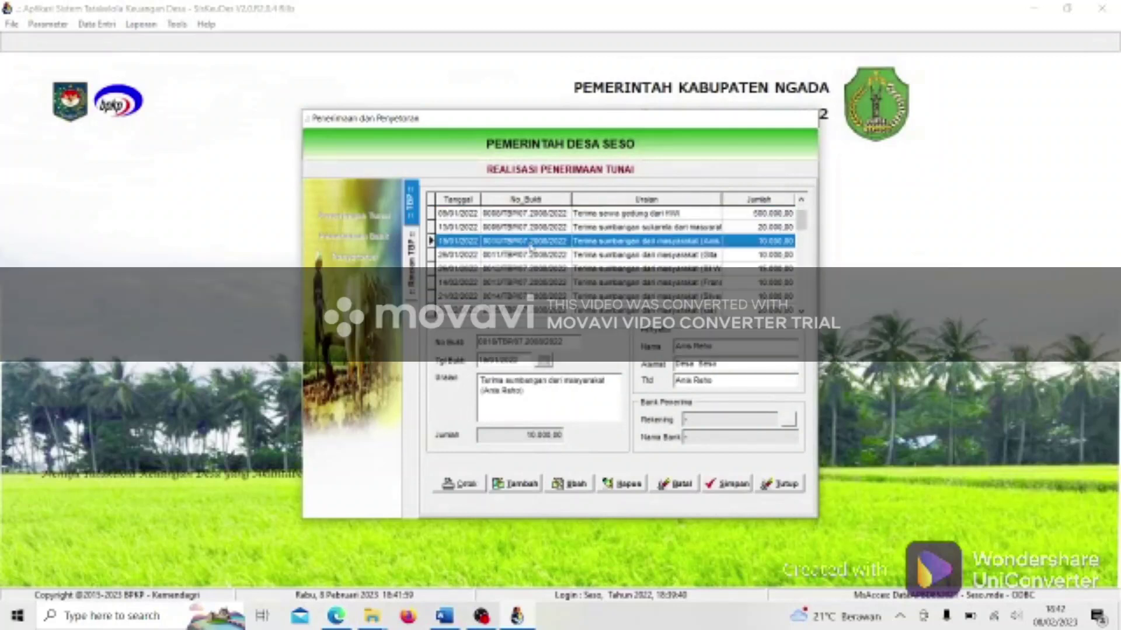
click(511, 219)
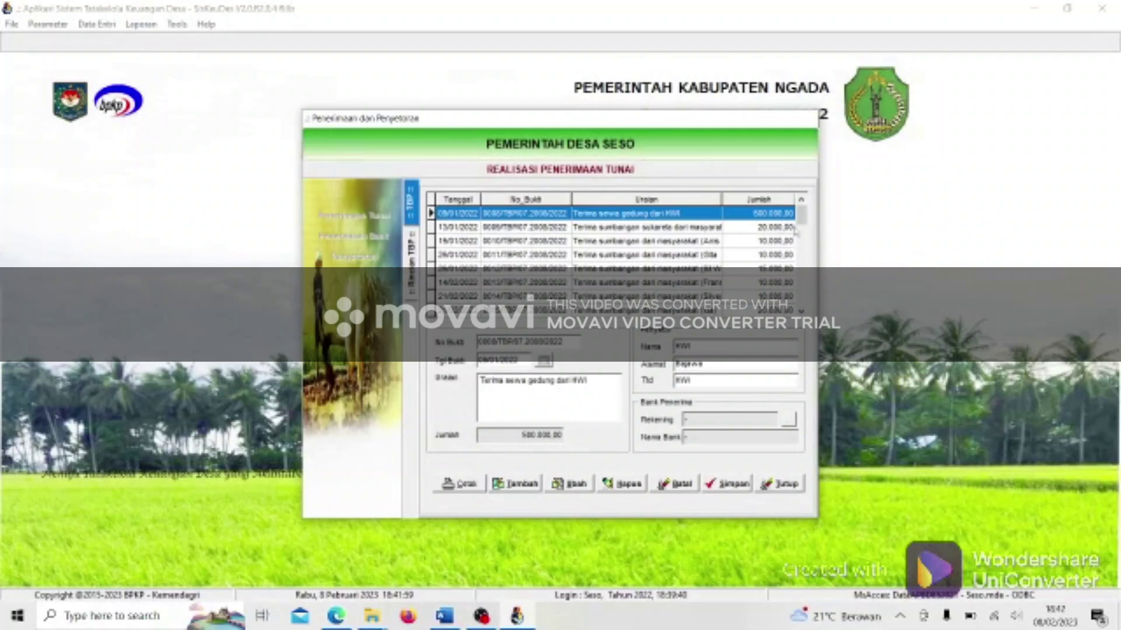
Open receipt 0045's item breakdown and preview its receipt slip.
drag(801, 217, 802, 296)
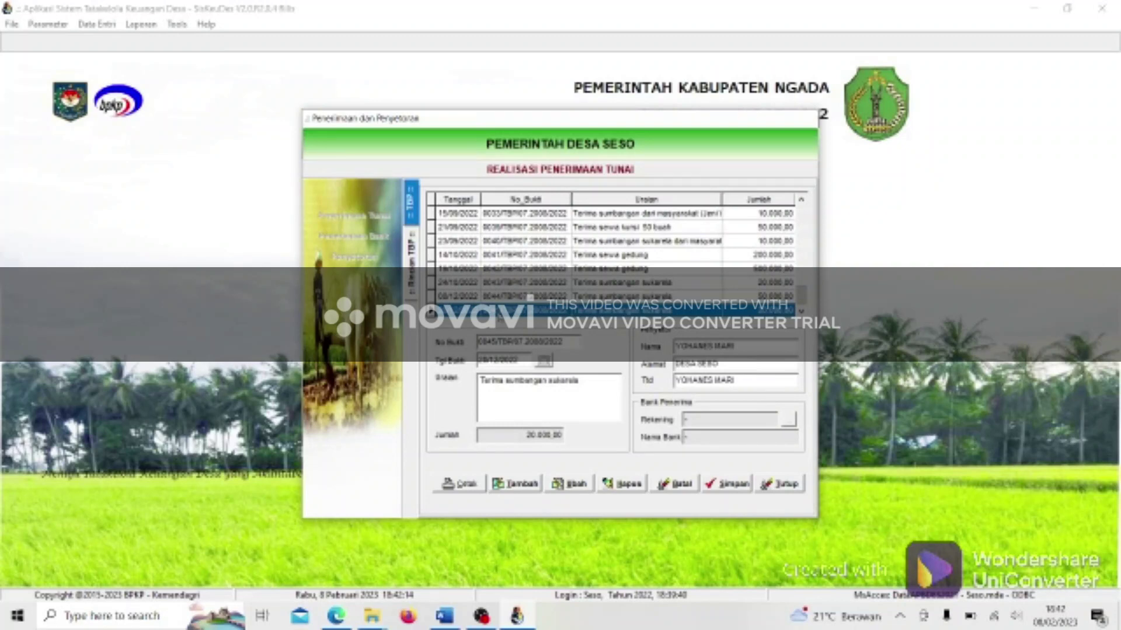
double_click(497, 311)
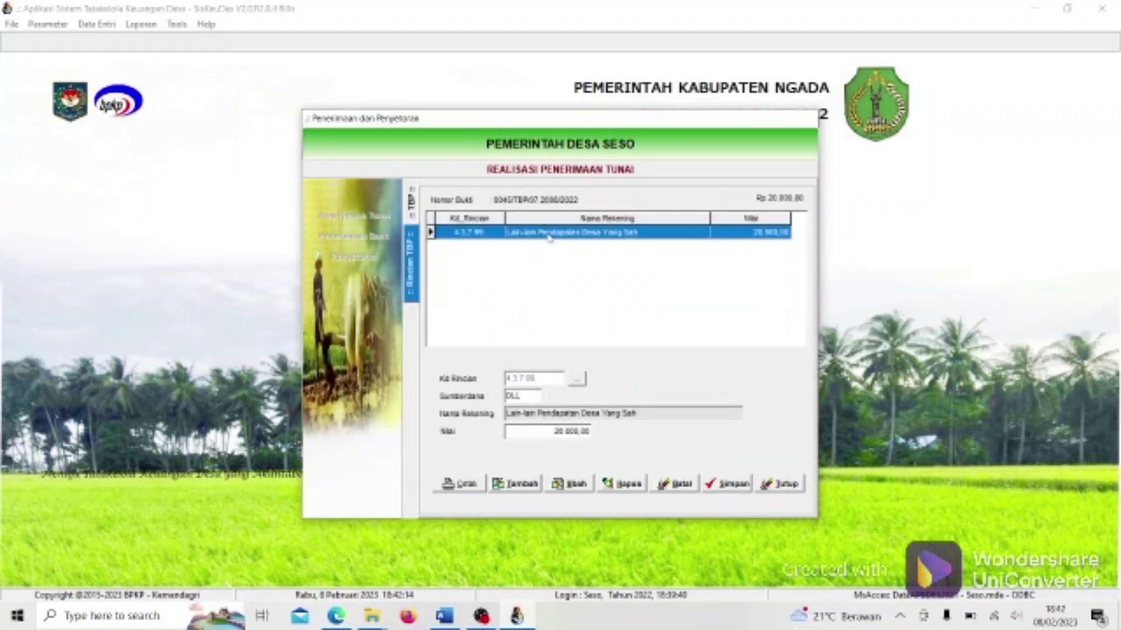
click(411, 205)
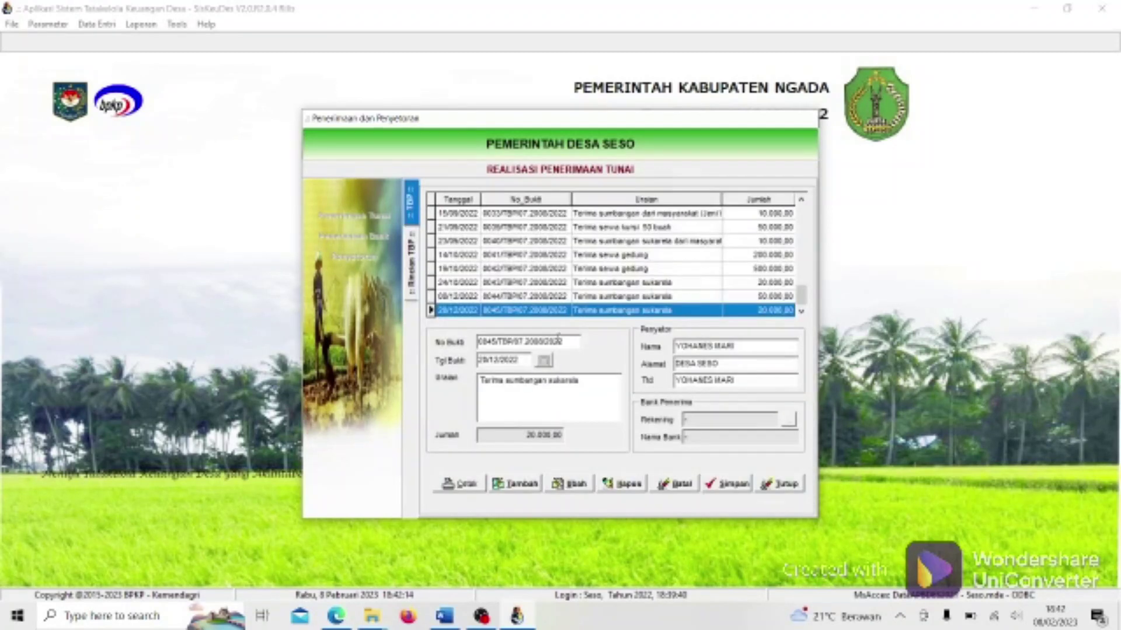
double_click(532, 312)
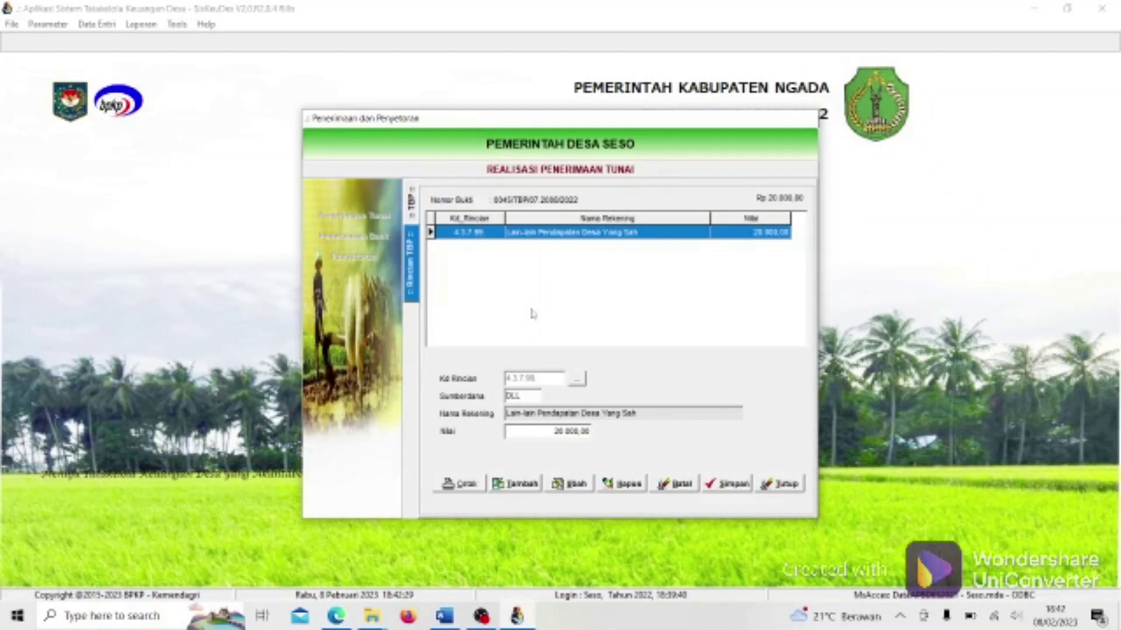
click(467, 487)
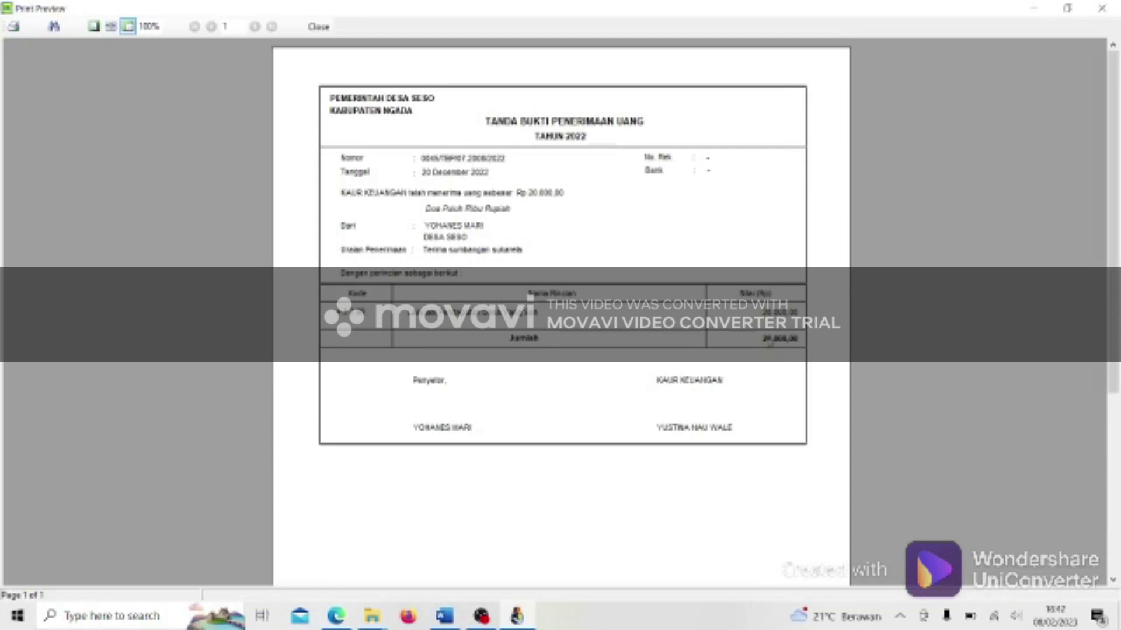
click(319, 26)
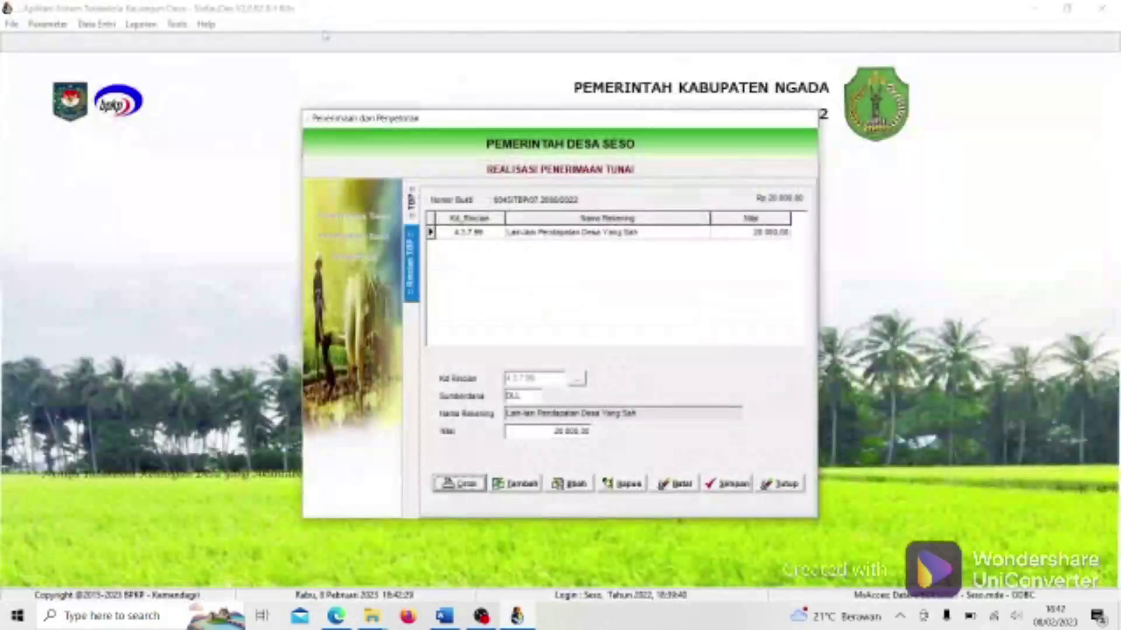
click(410, 206)
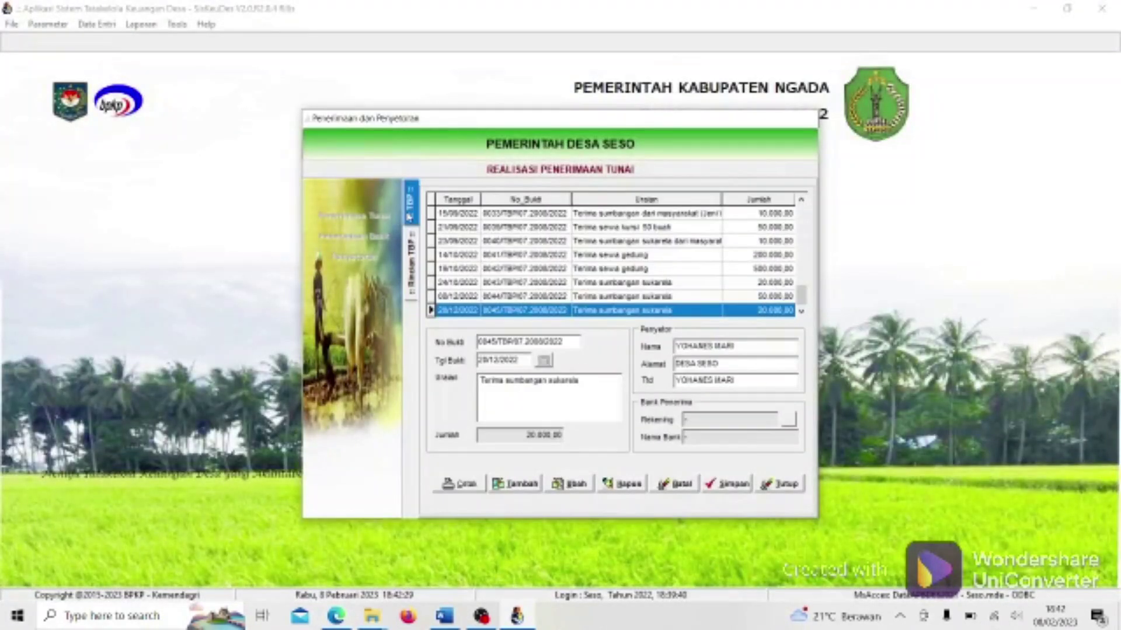
Recheck receipt 0045's DLL funding source, then close the cash receipts form.
double_click(528, 310)
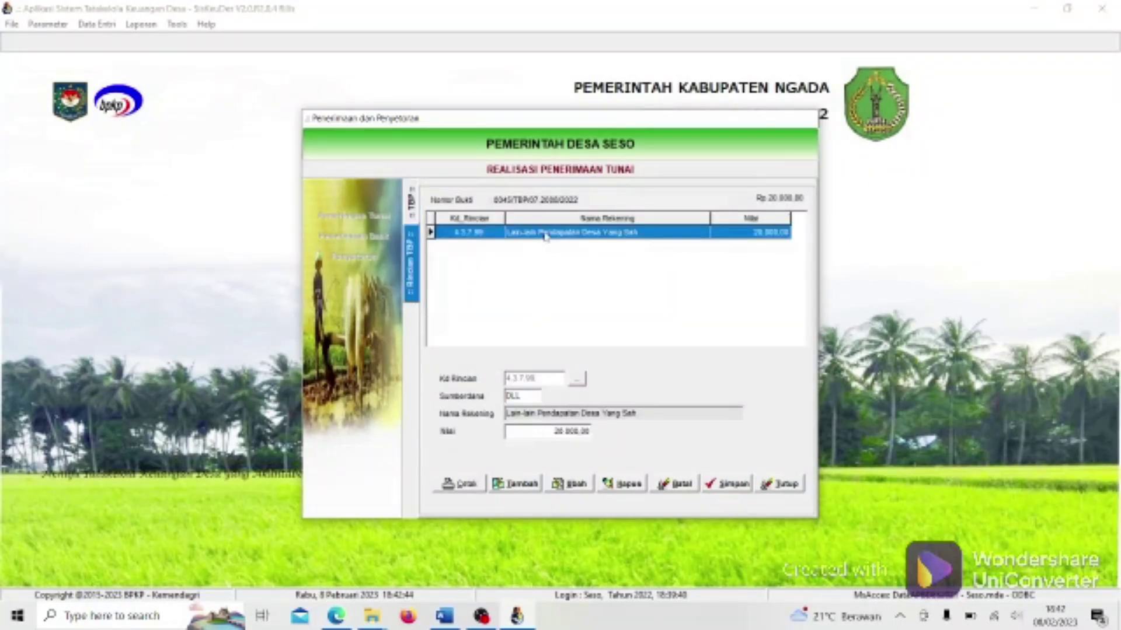
click(523, 396)
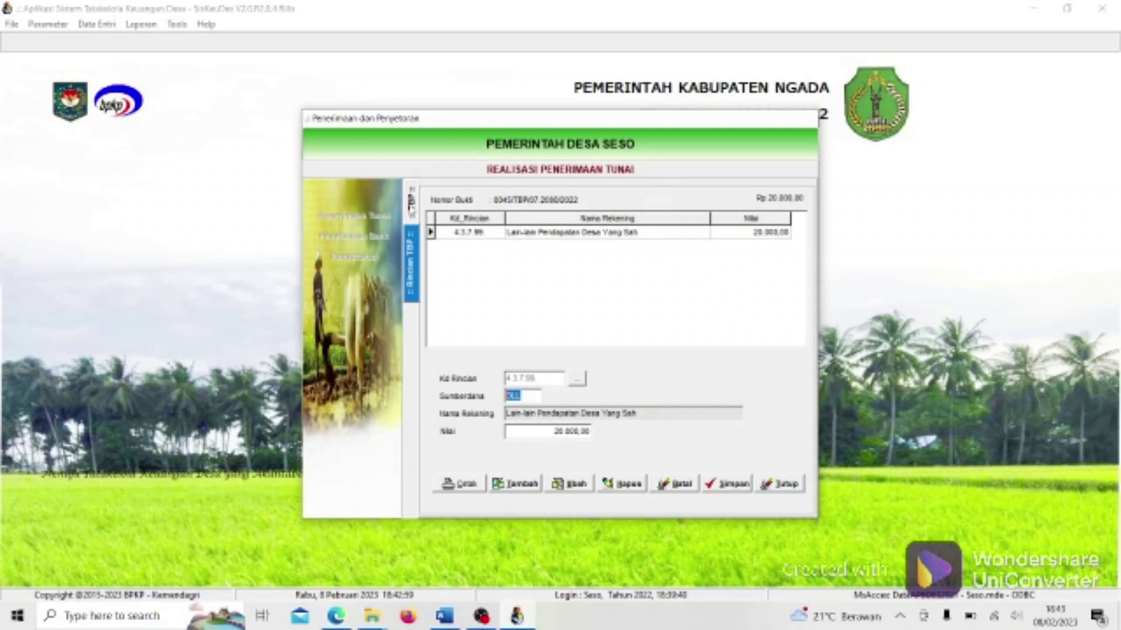
click(411, 203)
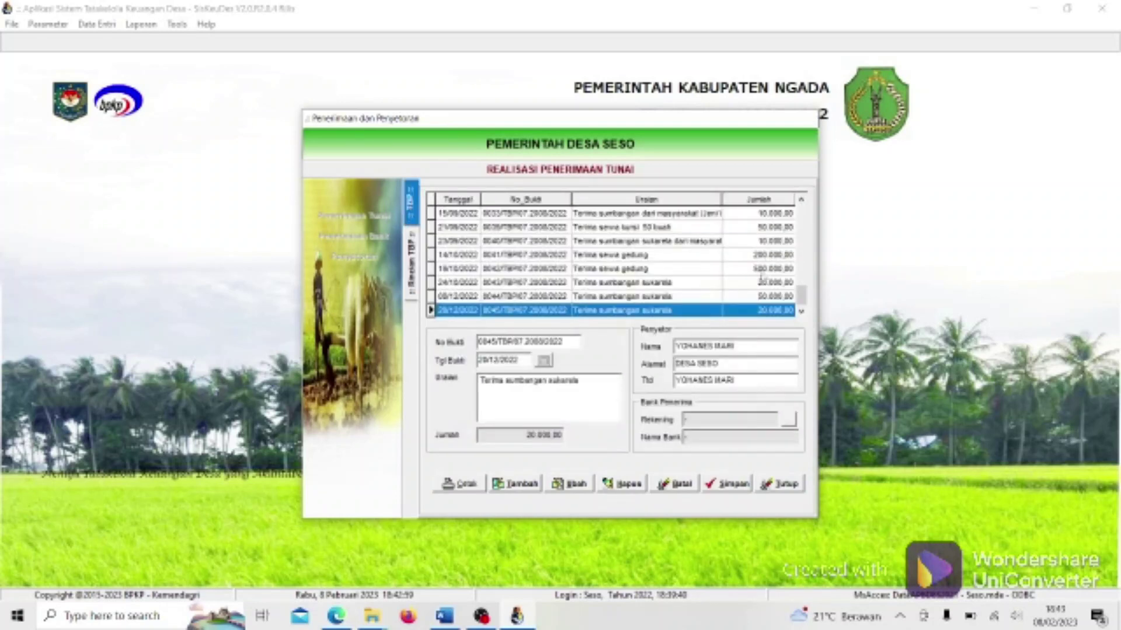
drag(802, 286, 802, 215)
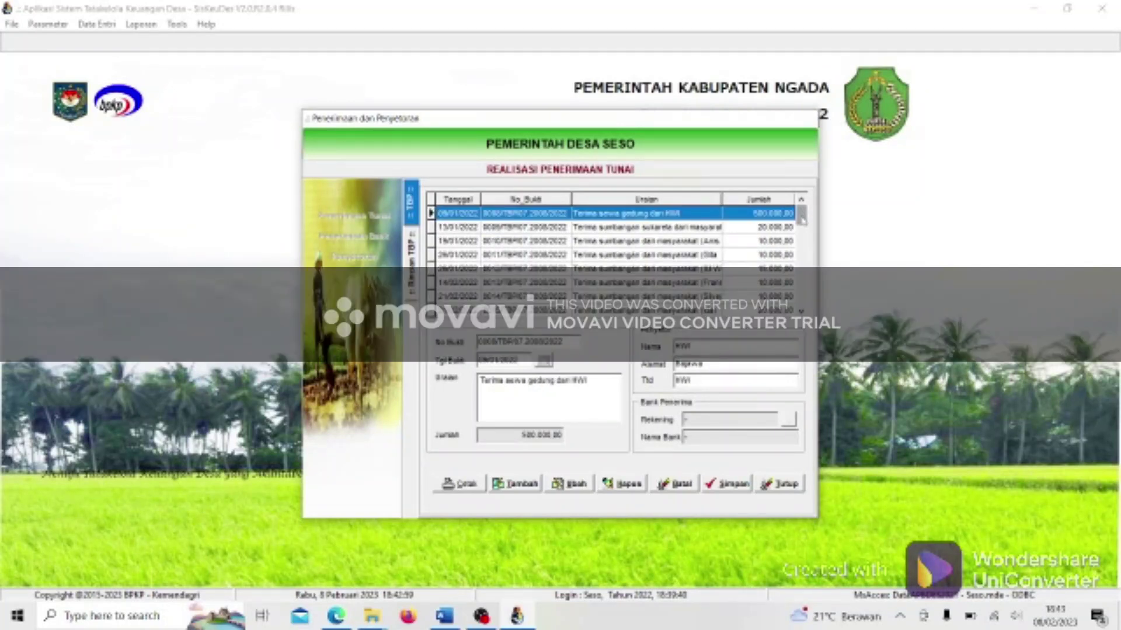
click(782, 484)
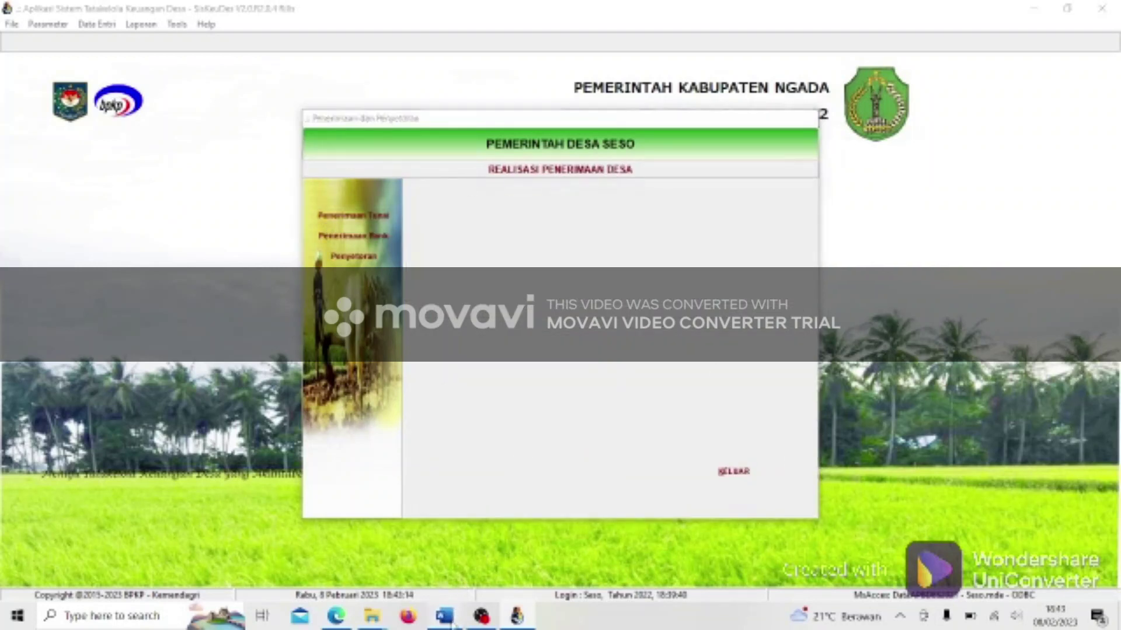
click(444, 616)
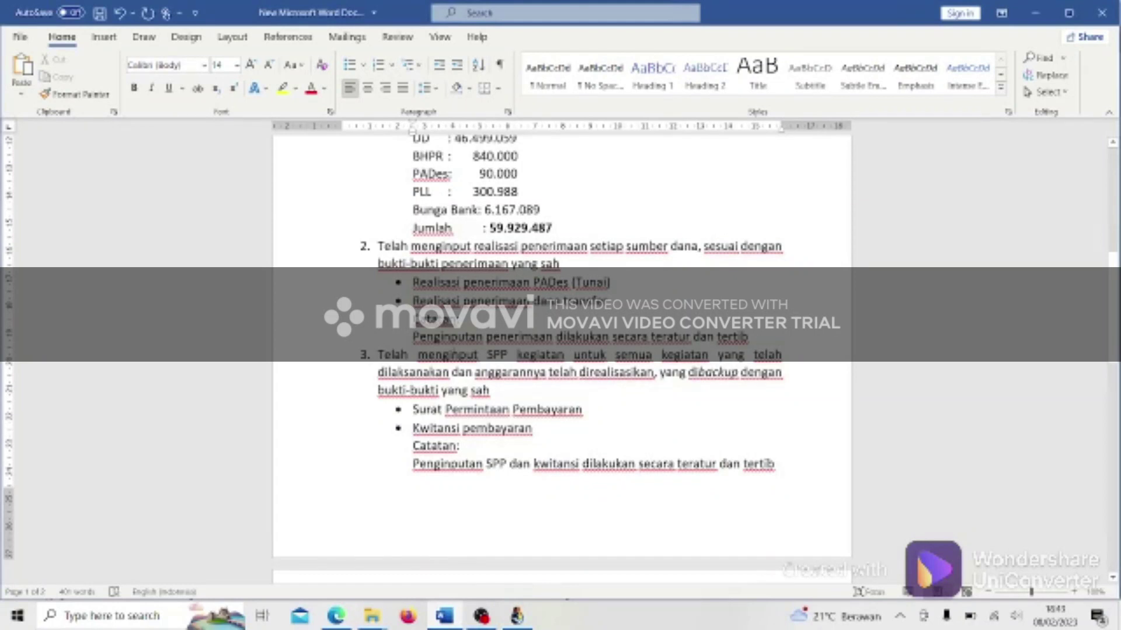
click(537, 321)
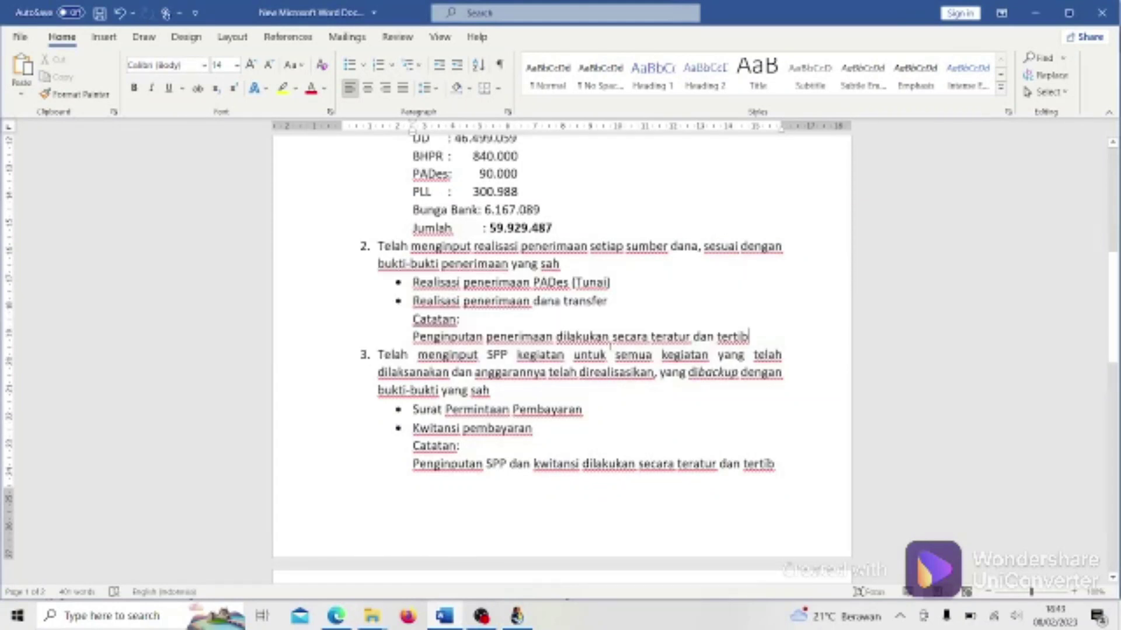
click(517, 616)
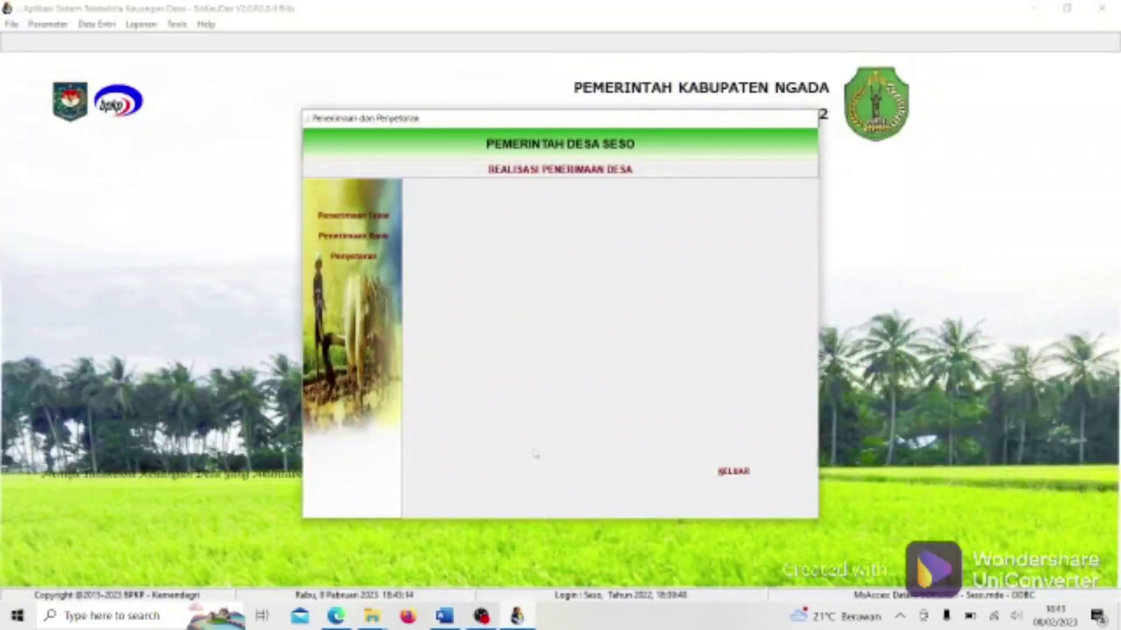
Open bank receipt 0001 (Dana Desa, 166.550.000,00) and preview its receipt slip.
click(386, 244)
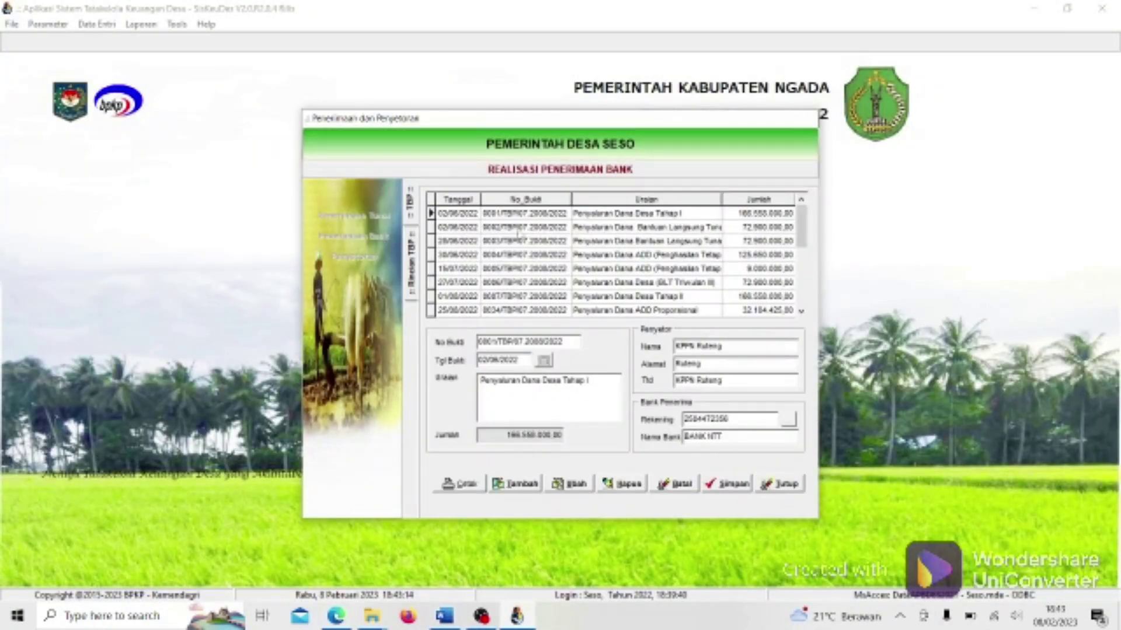
click(519, 215)
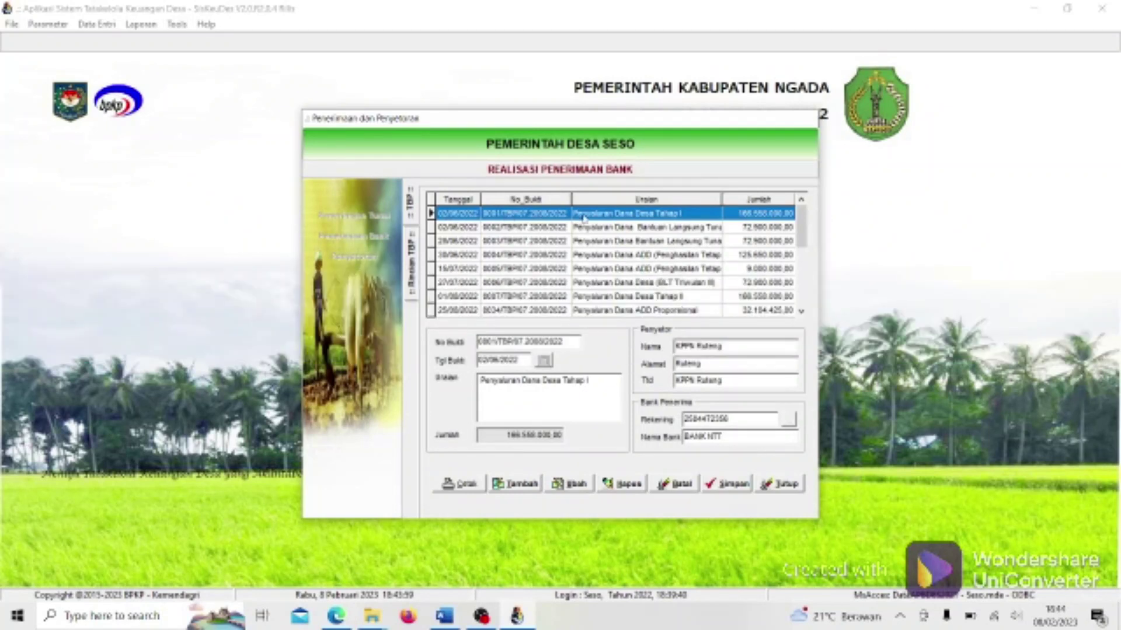
double_click(671, 220)
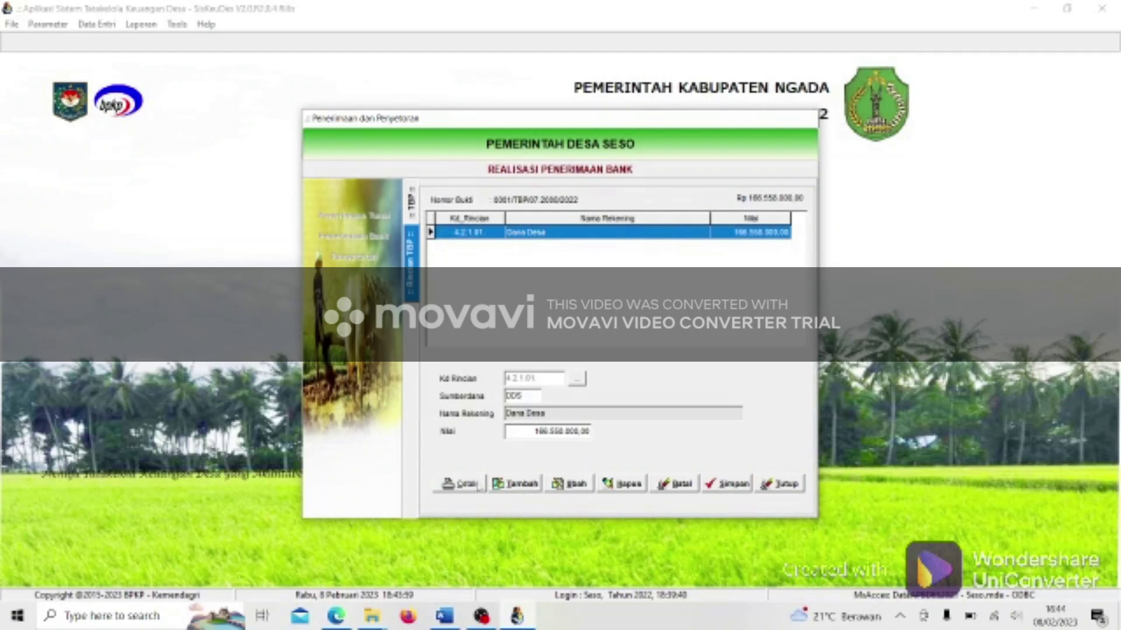
click(478, 484)
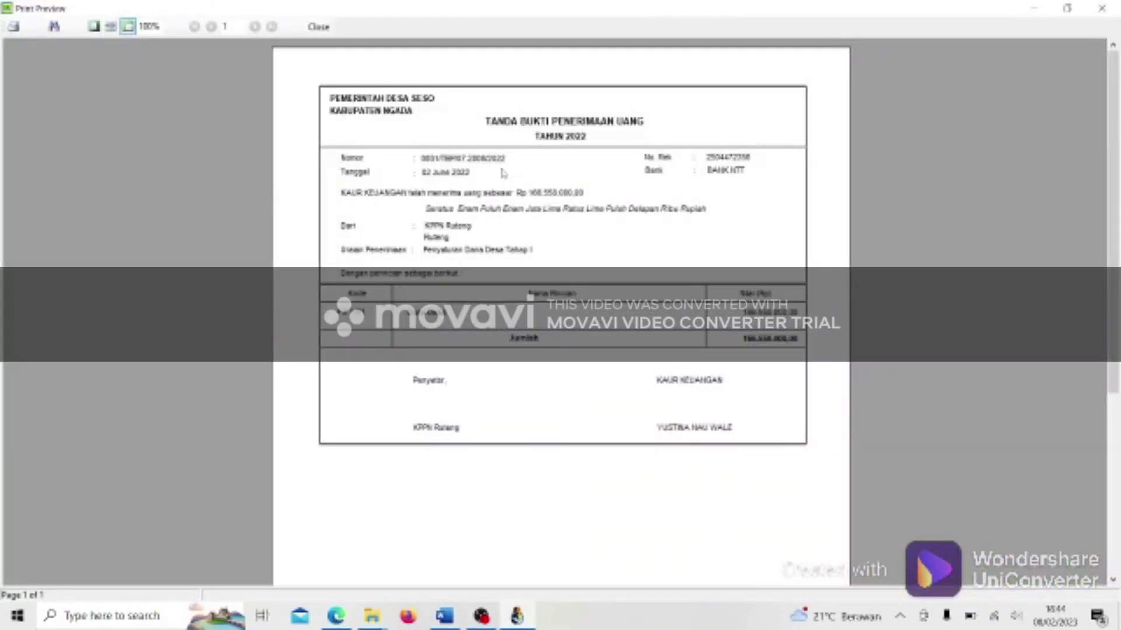
click(320, 27)
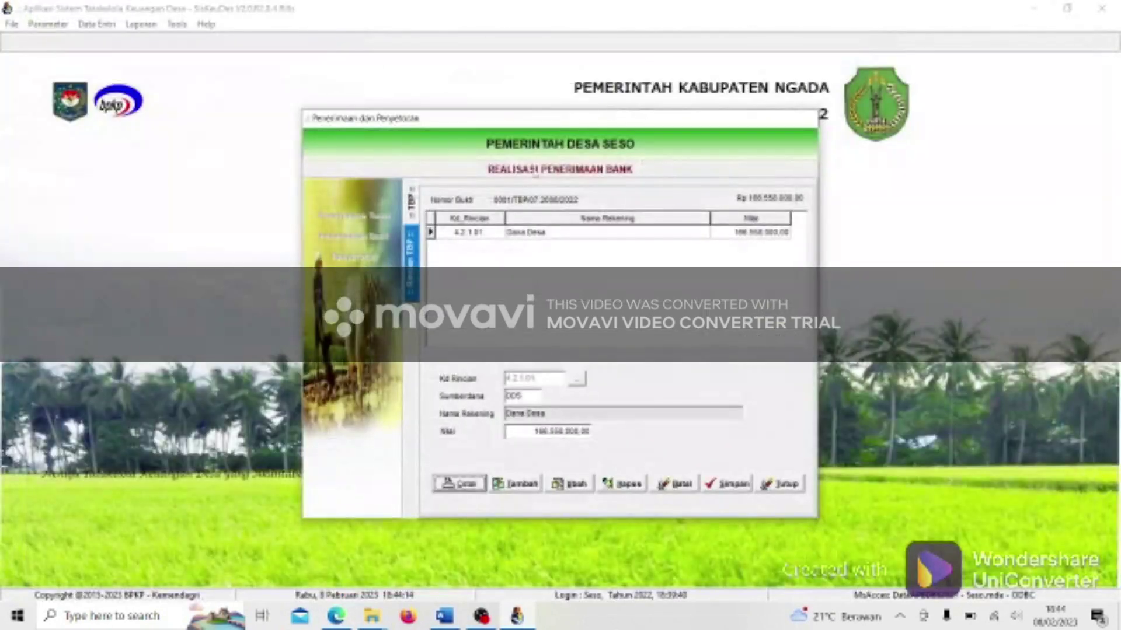
Browse the bank receipts from 02/06/2022 Dana Desa Tahap I to 15/12/2022, glancing at the Word notes.
click(412, 203)
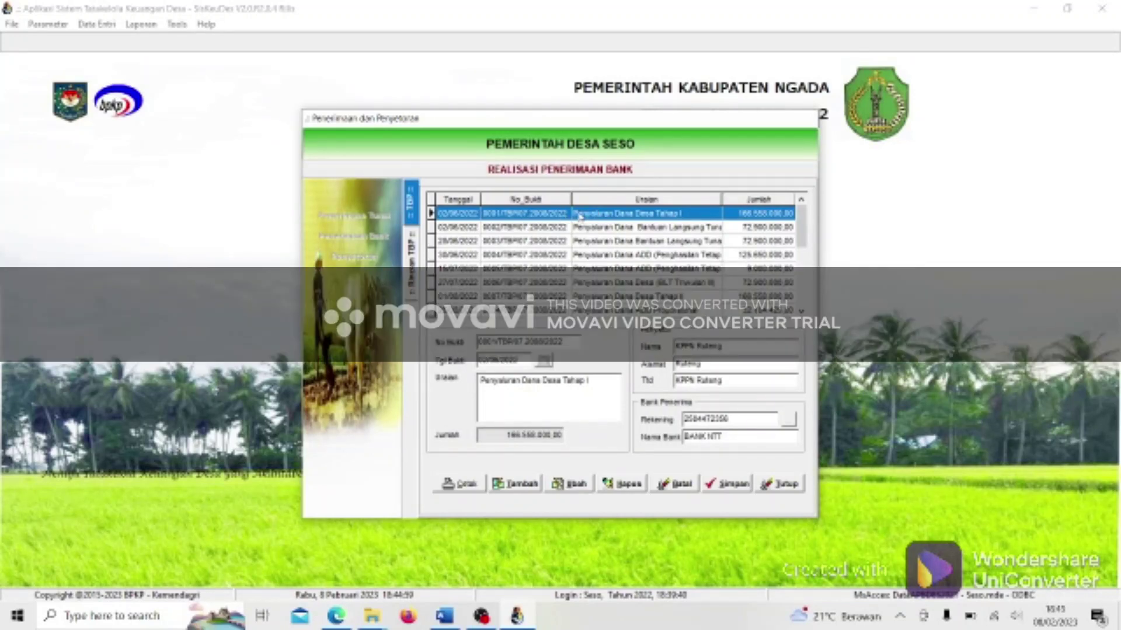
click(584, 229)
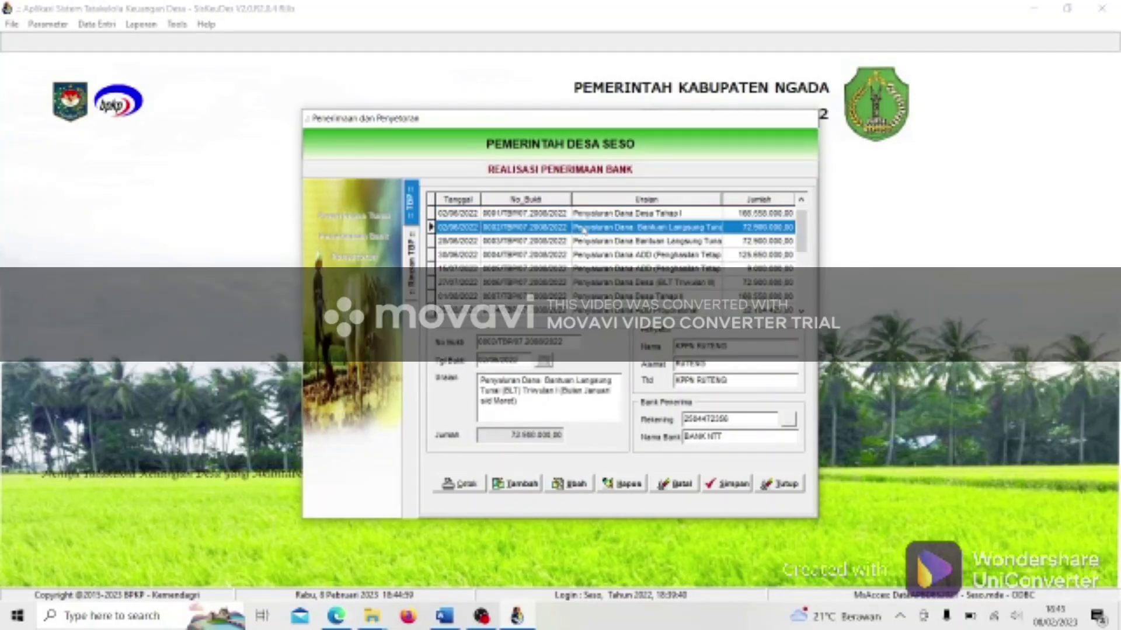
click(583, 213)
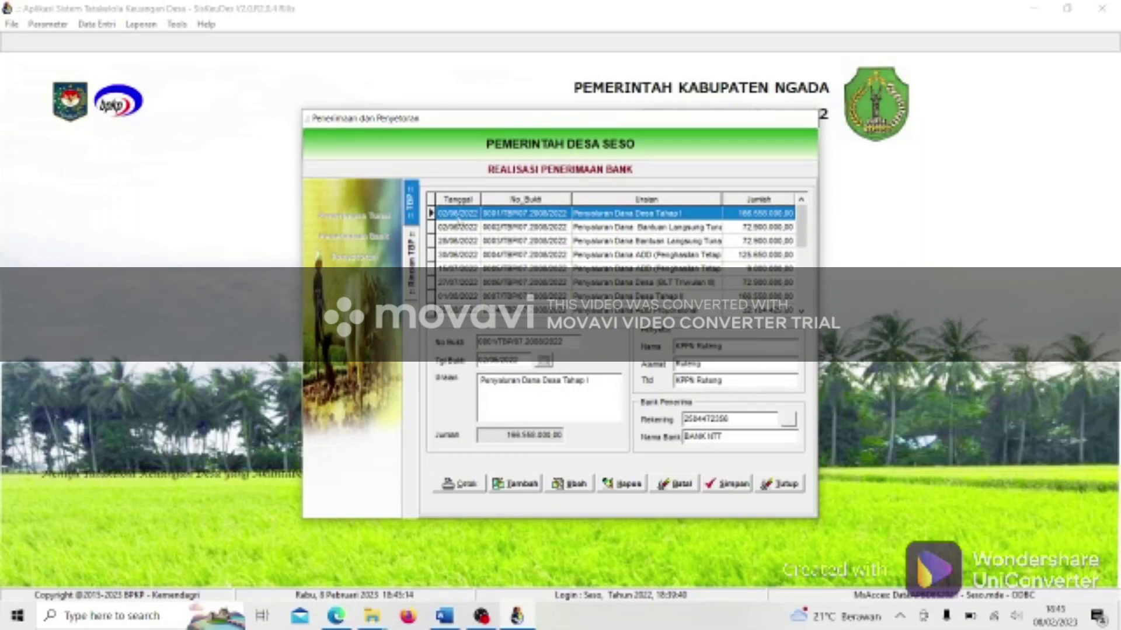
drag(800, 233, 803, 307)
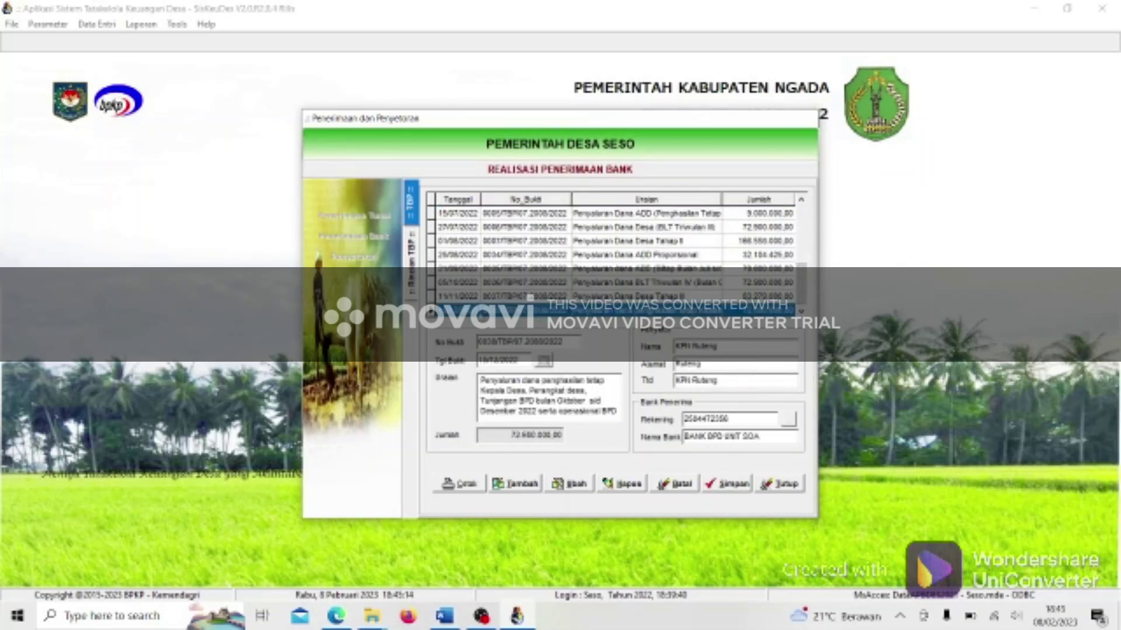
drag(801, 286, 802, 205)
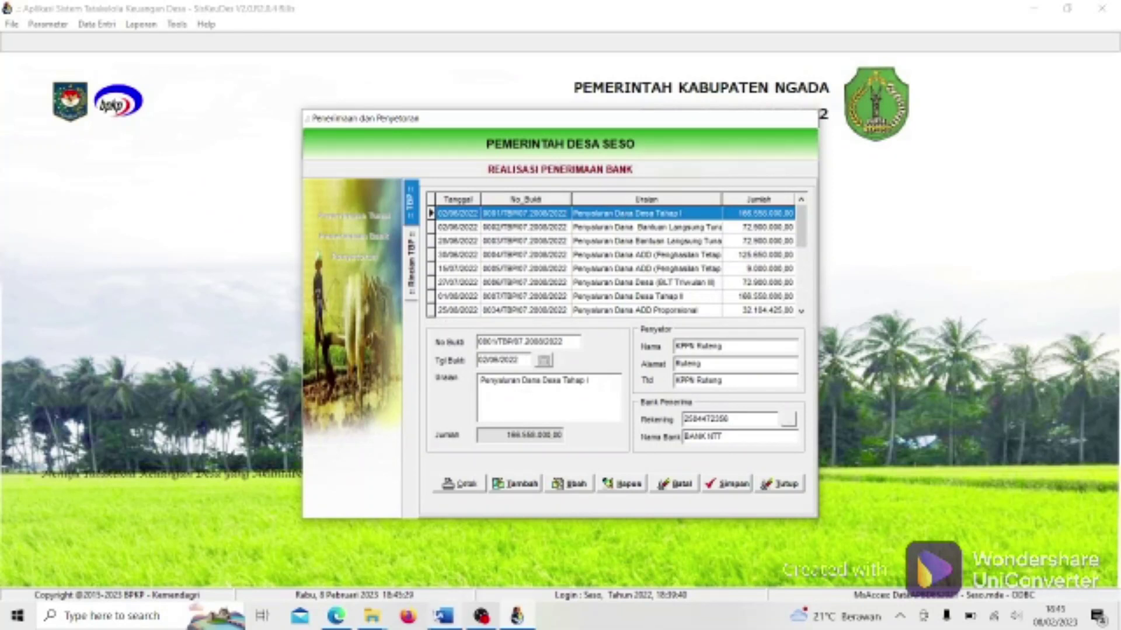
click(443, 618)
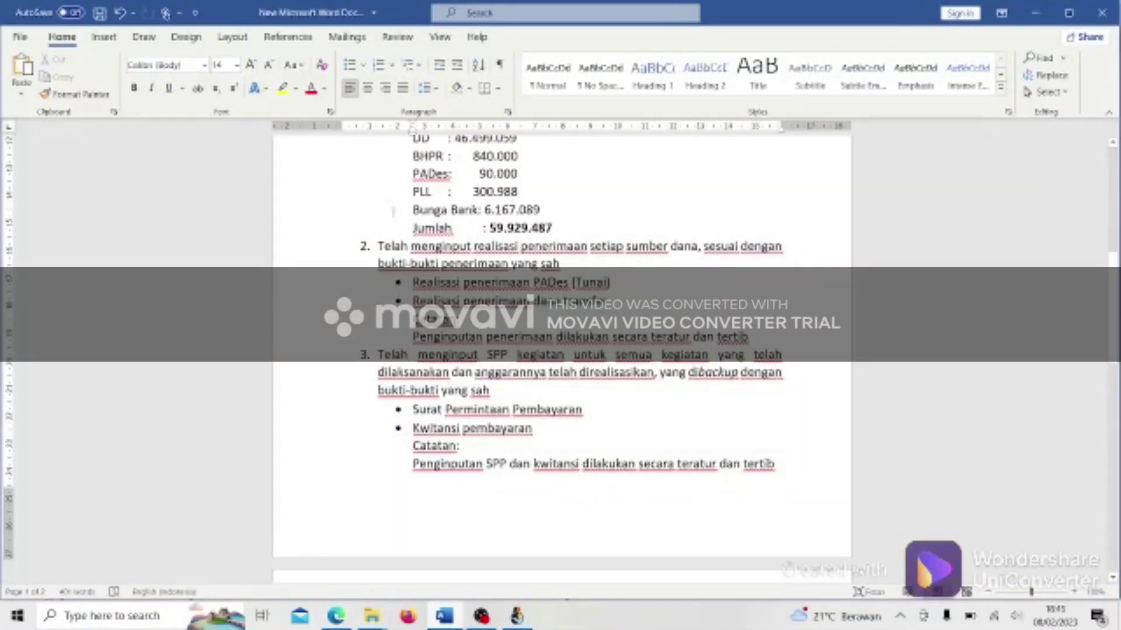
click(517, 617)
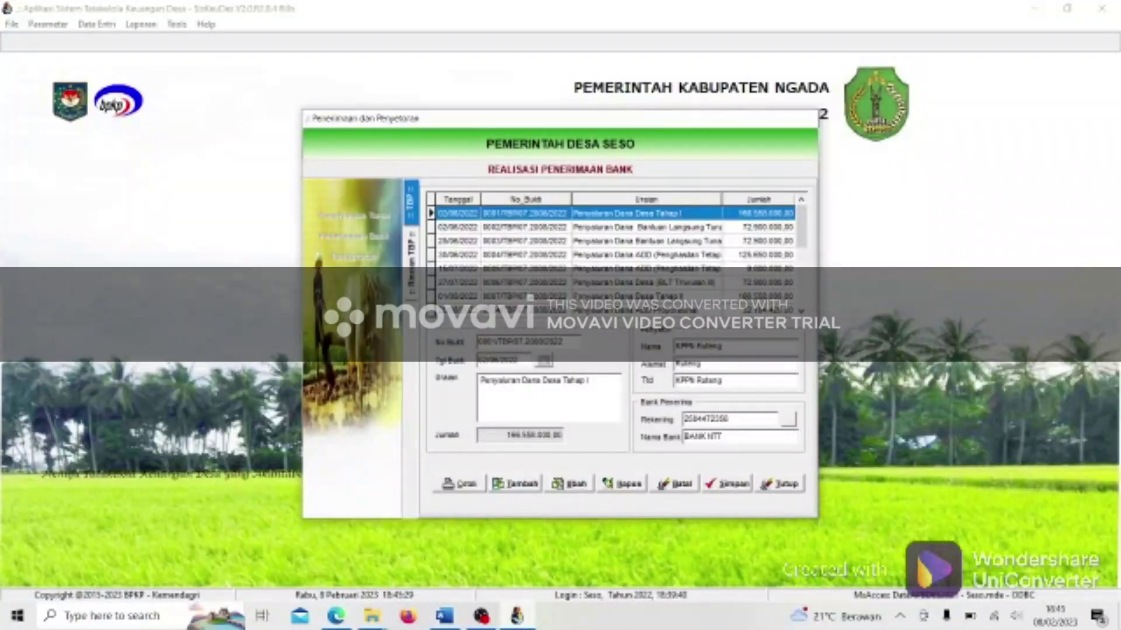
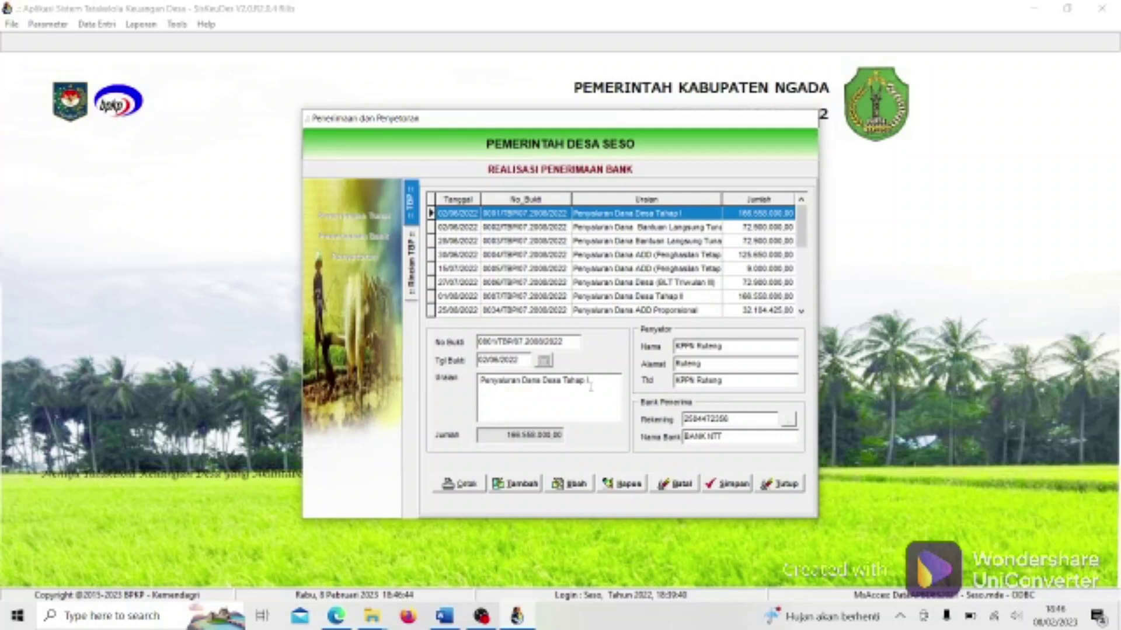
Inspect the line items of bank receipt 0001, Dana Desa Tahap I.
drag(591, 381, 470, 385)
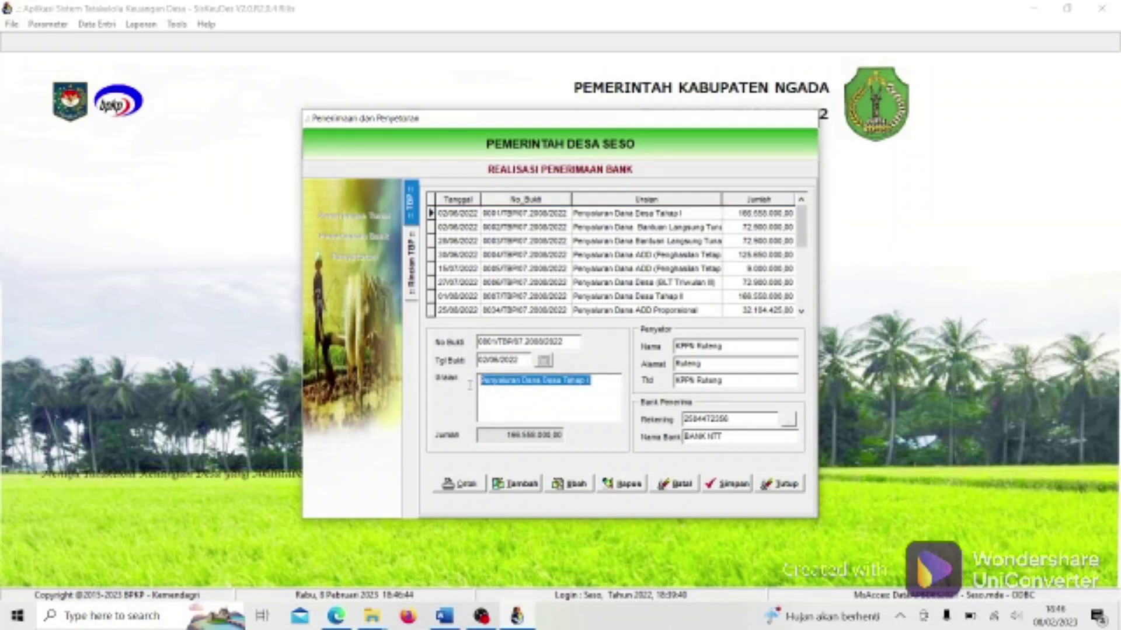
double_click(600, 215)
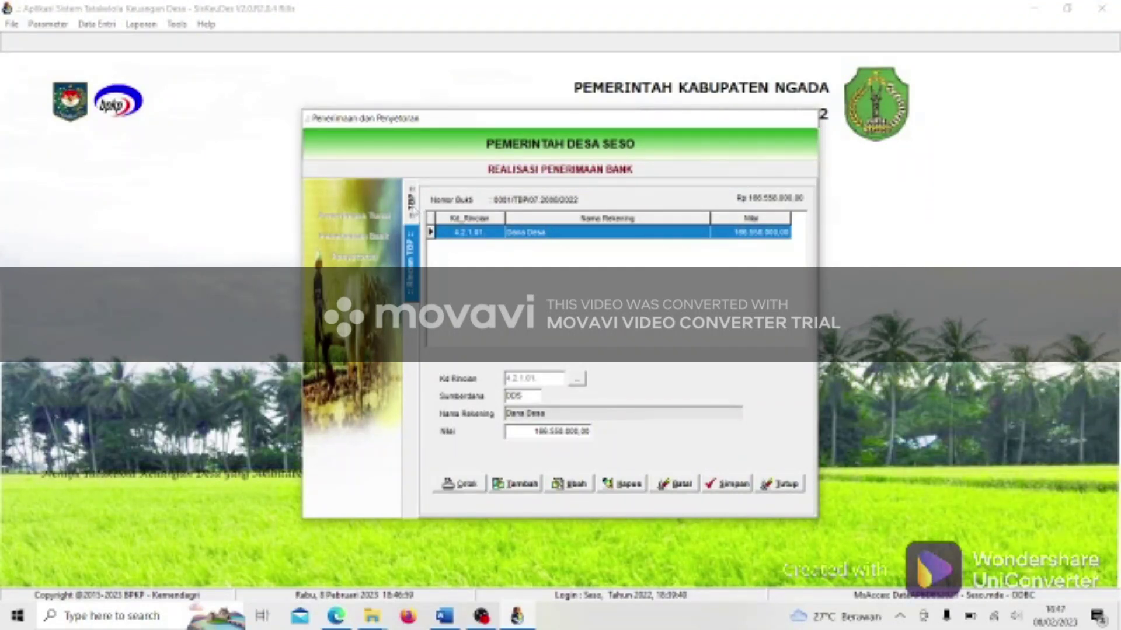
click(412, 208)
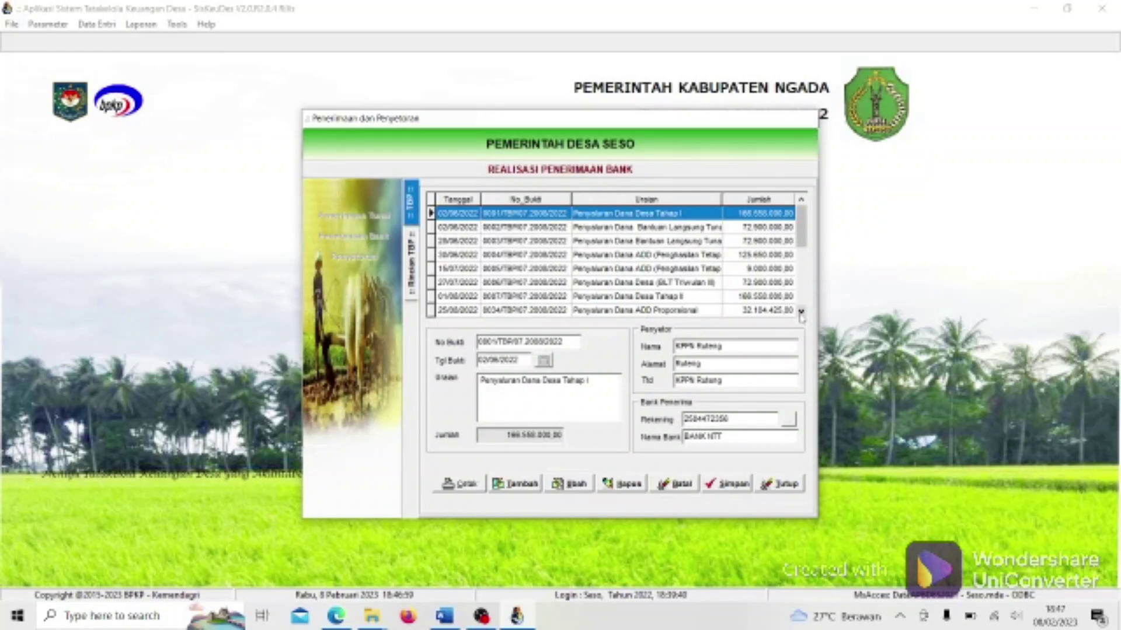
Check the 15/07/2022 ADD receipt's line: 4.2.3.01 Alokasi Dana Desa, 9.000.000,00, then close the form.
click(622, 271)
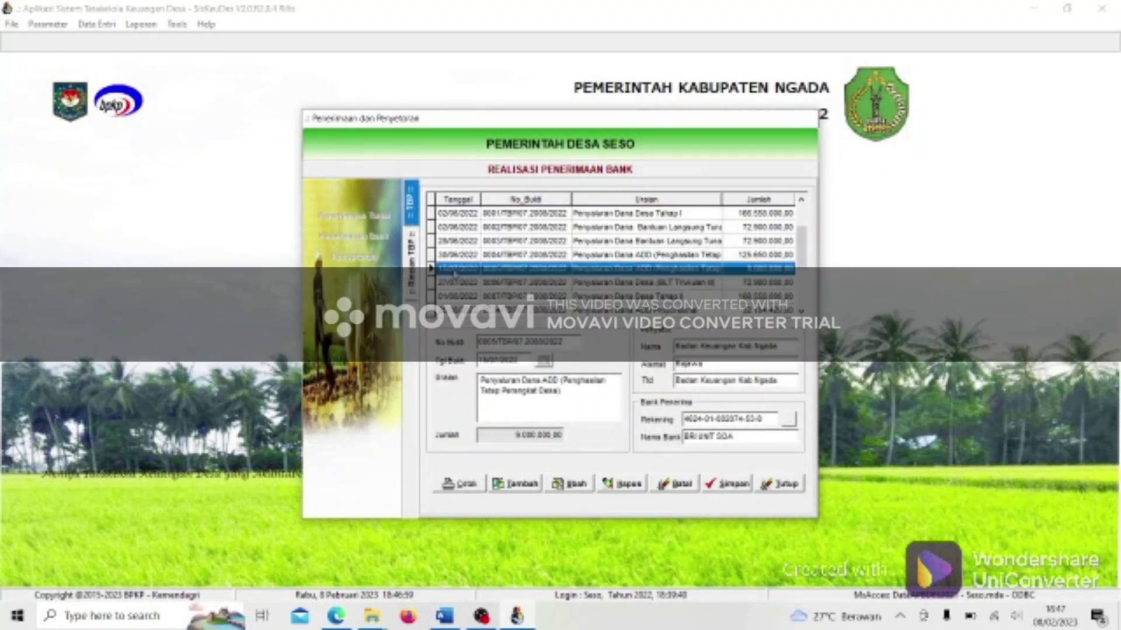
double_click(584, 272)
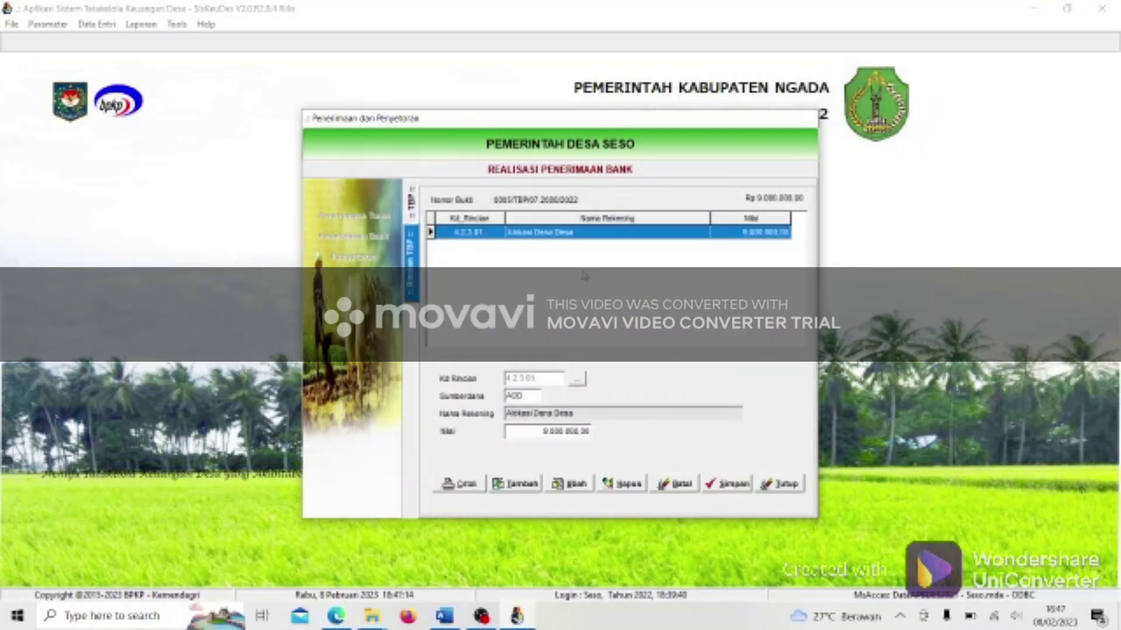
click(415, 216)
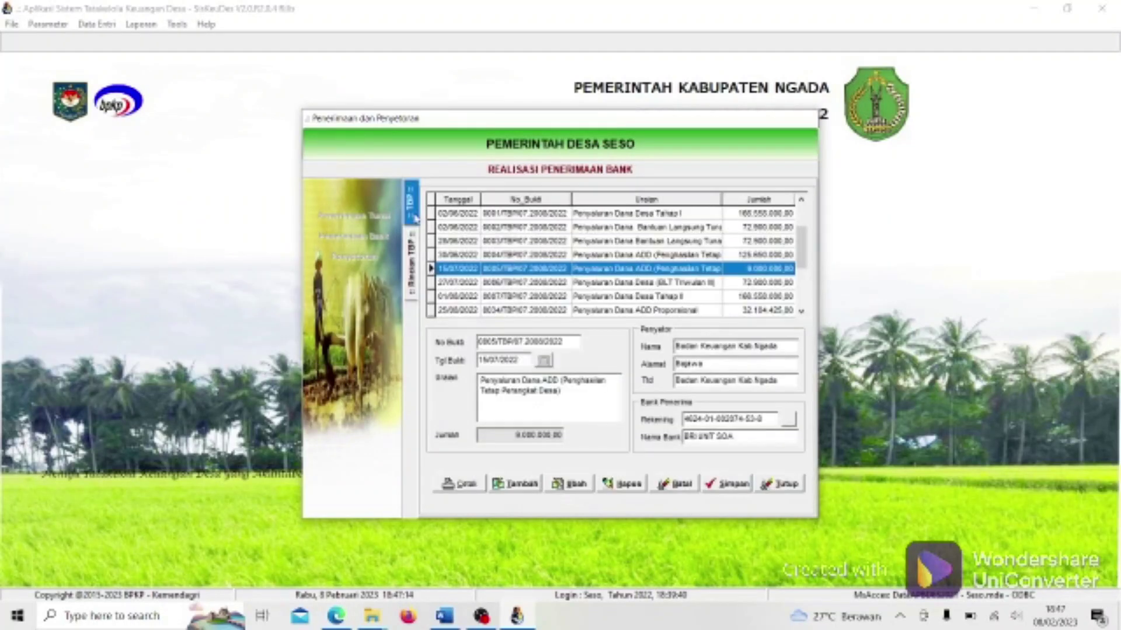
double_click(591, 273)
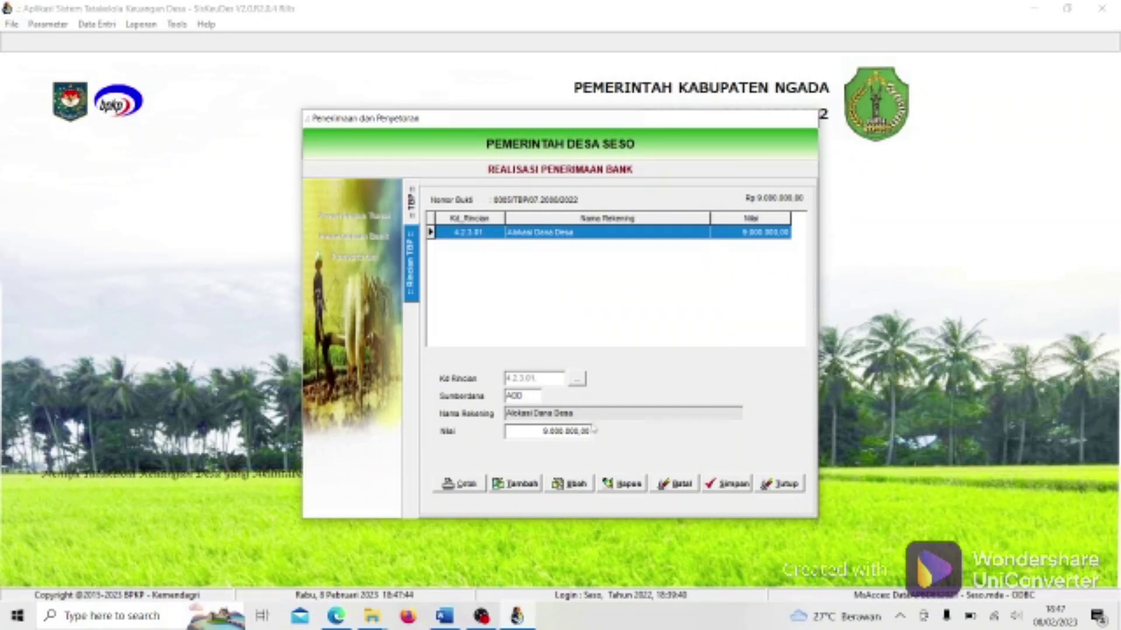
click(780, 484)
click(730, 470)
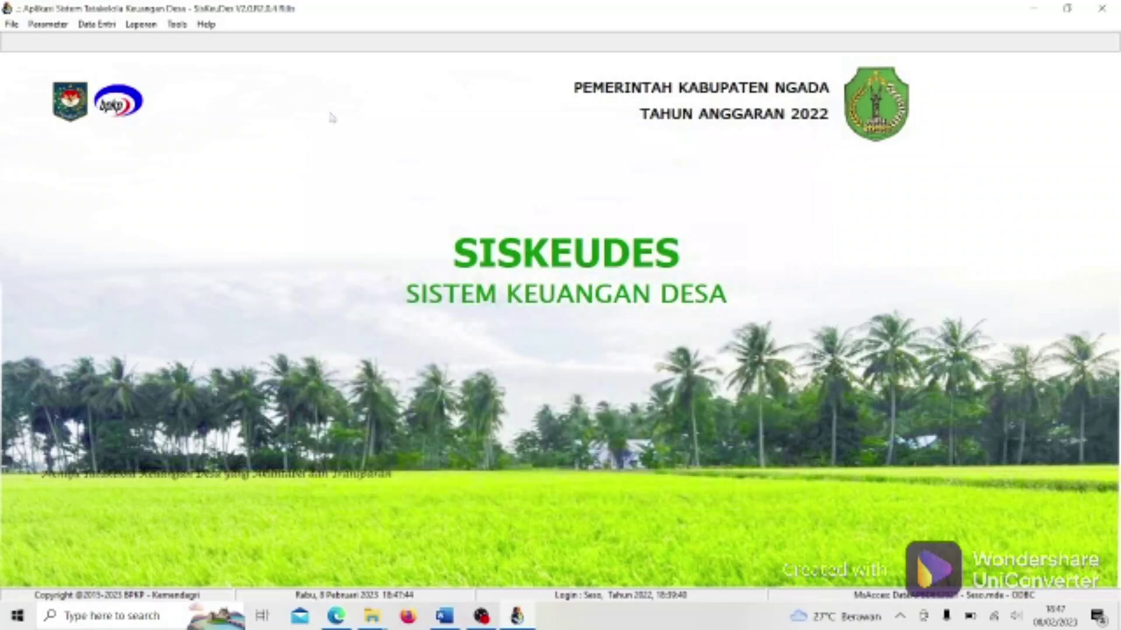
click(144, 25)
click(184, 115)
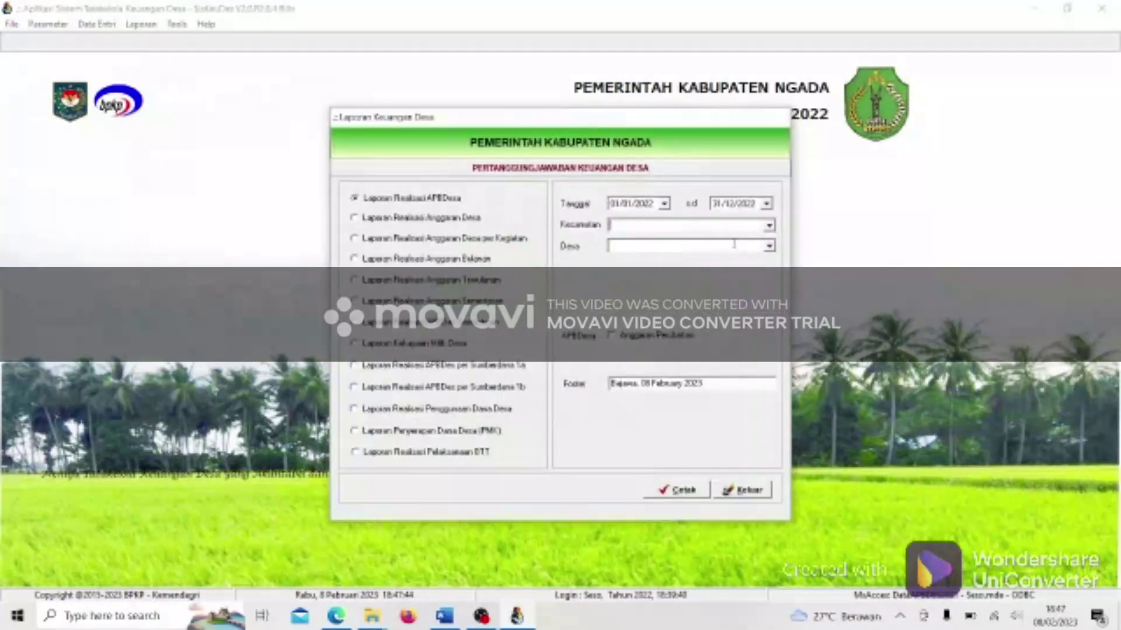
click(769, 226)
click(745, 243)
click(770, 246)
click(644, 259)
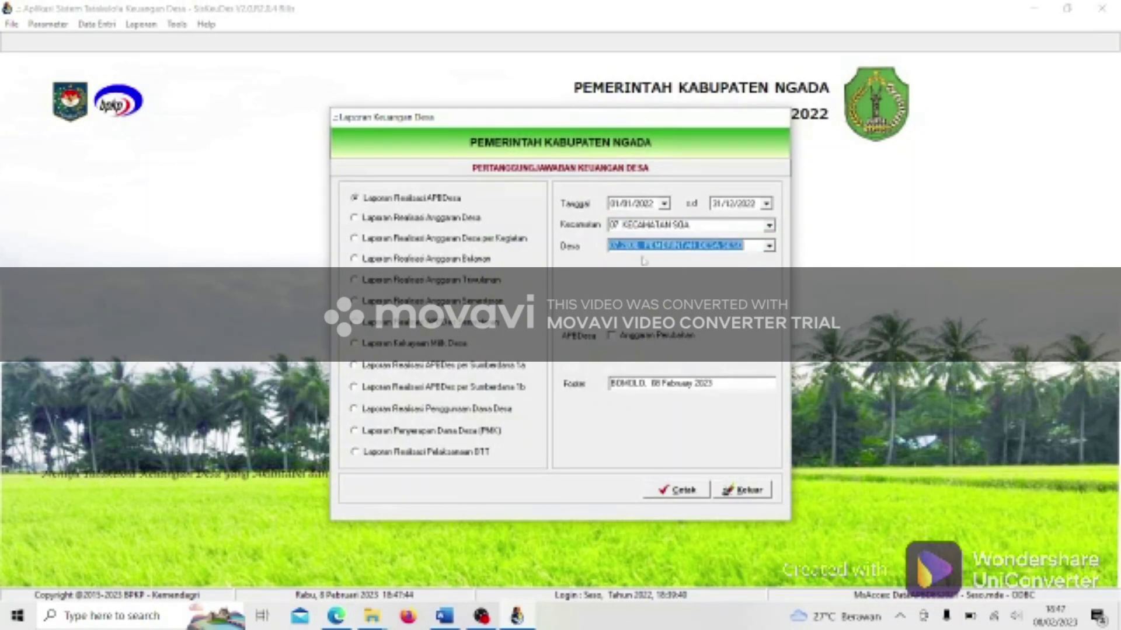
click(502, 372)
click(504, 388)
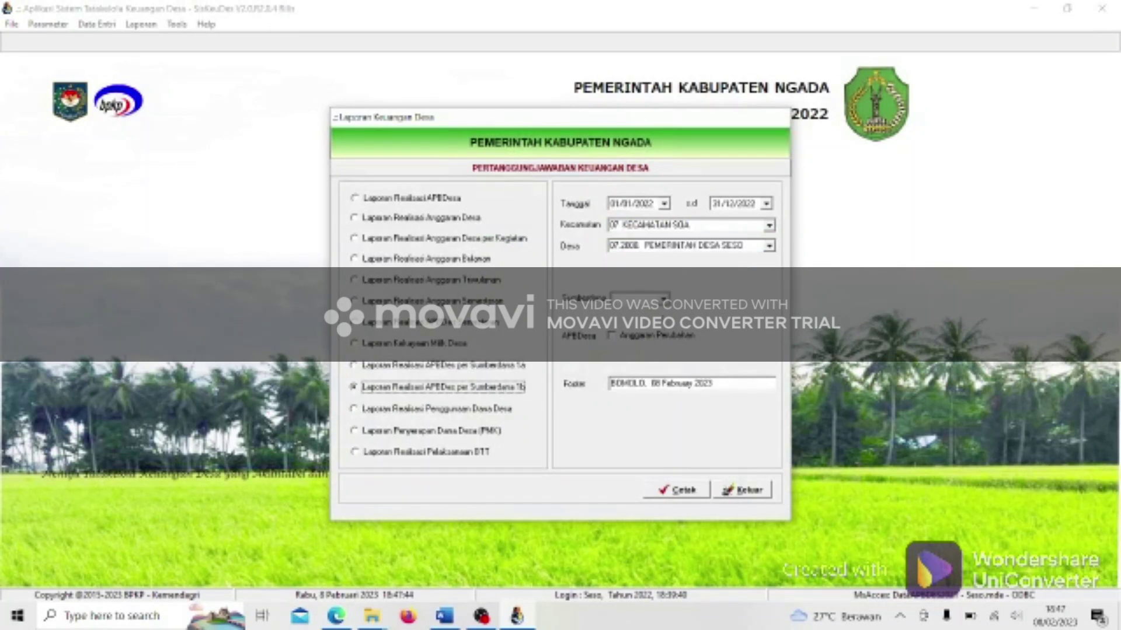
click(664, 298)
click(630, 314)
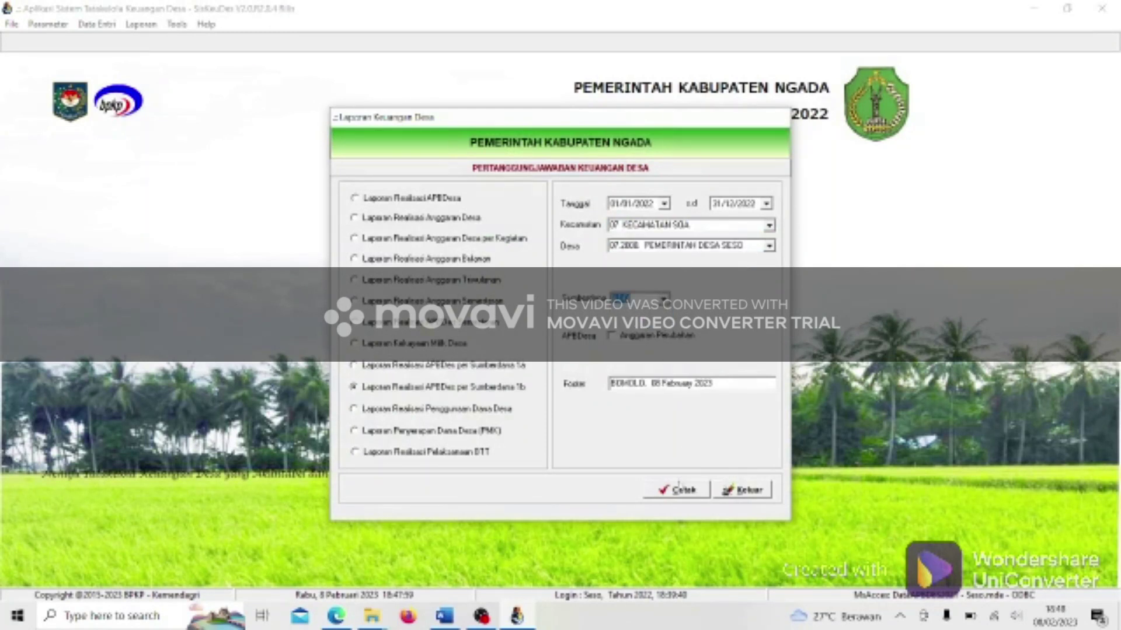
click(679, 489)
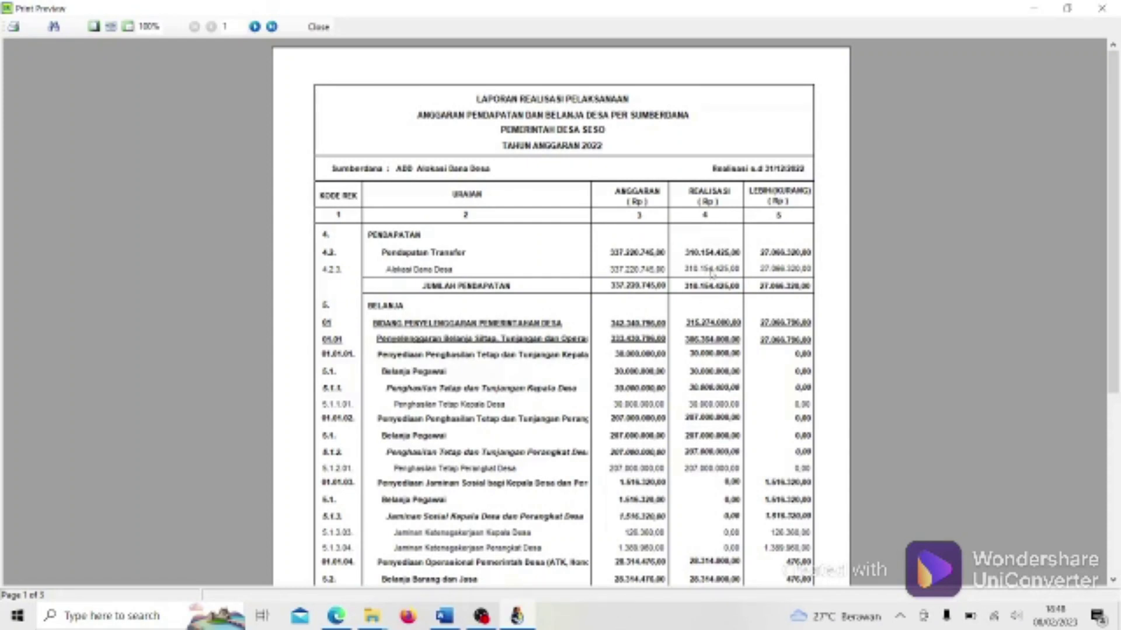
click(319, 27)
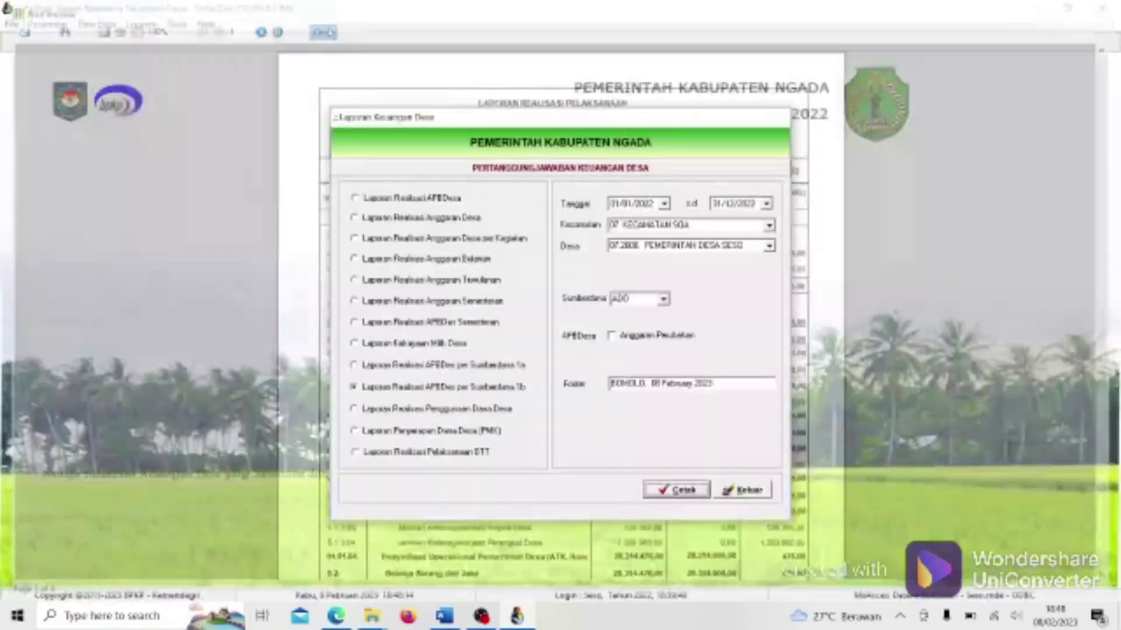
click(750, 490)
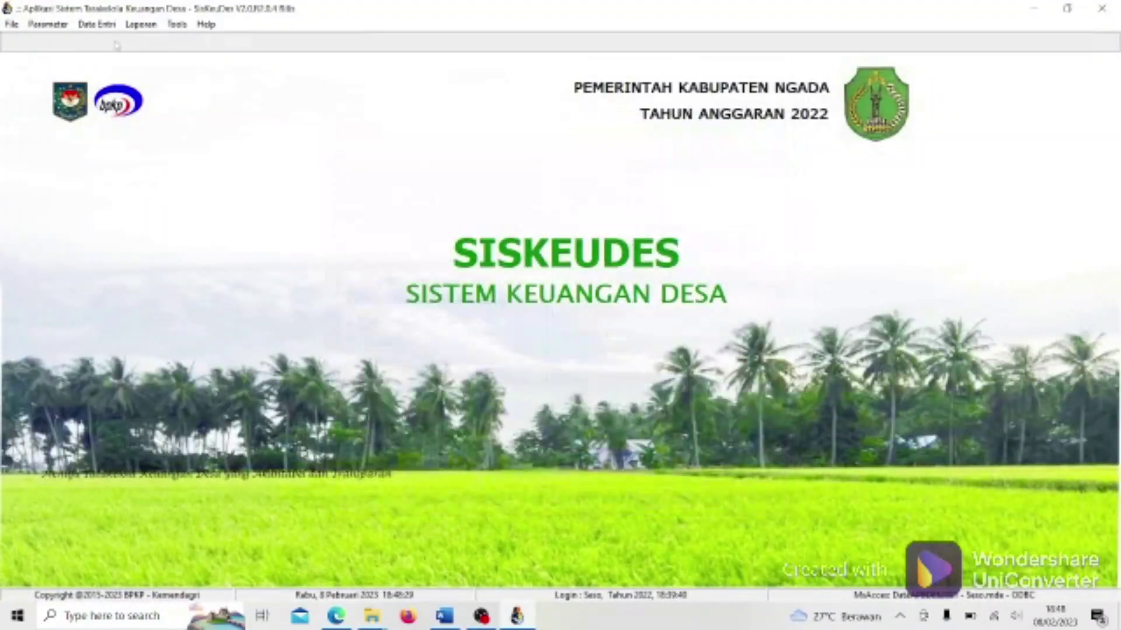
Reopen Penerimaan Bank, inspect receipt 0038's line items, then close the receipts windows.
click(96, 24)
mouse_move(144, 87)
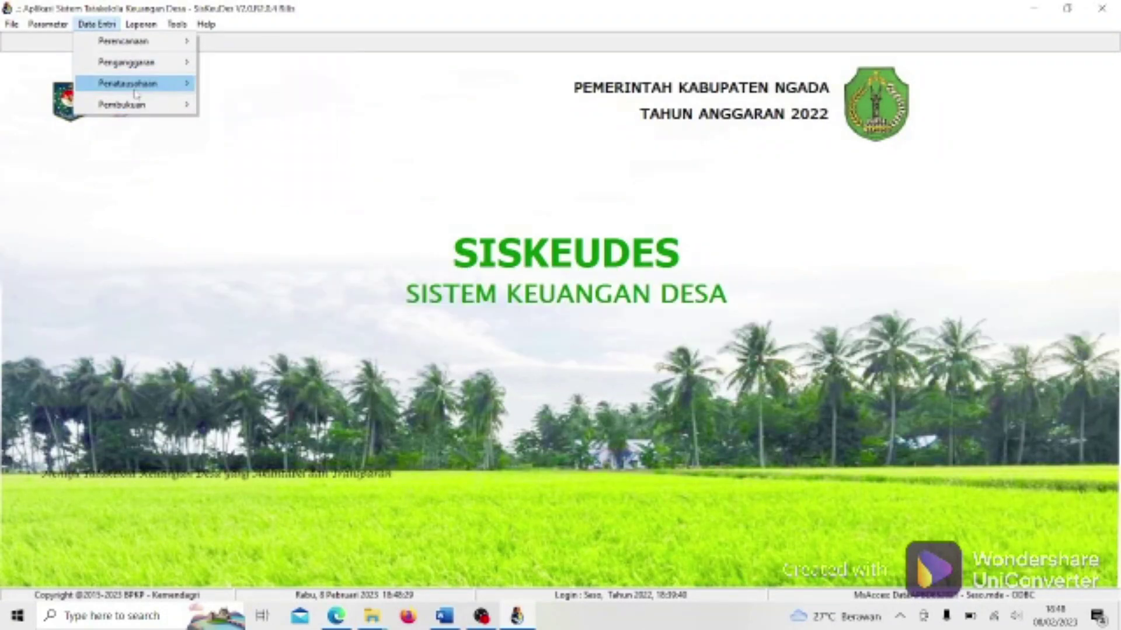
click(251, 83)
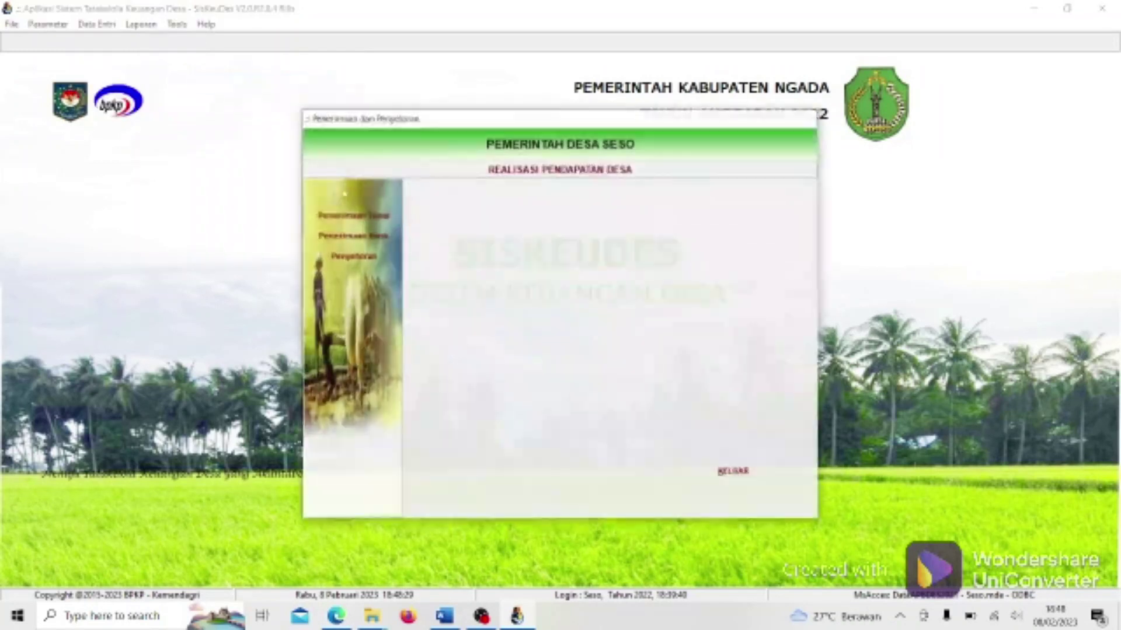
click(379, 238)
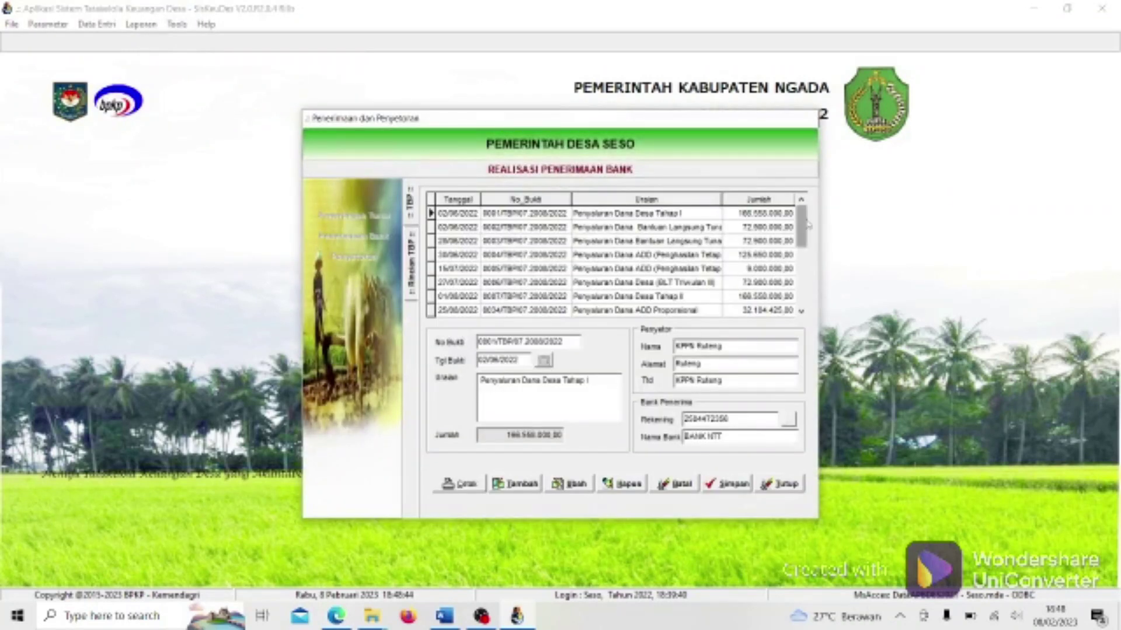
drag(810, 294, 810, 296)
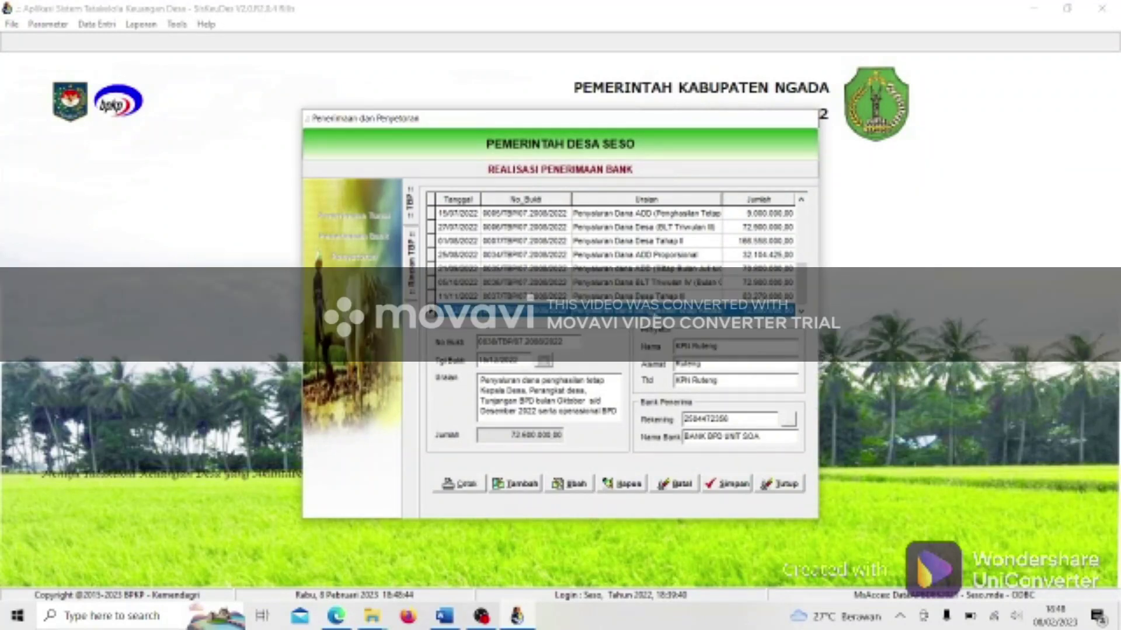
double_click(653, 314)
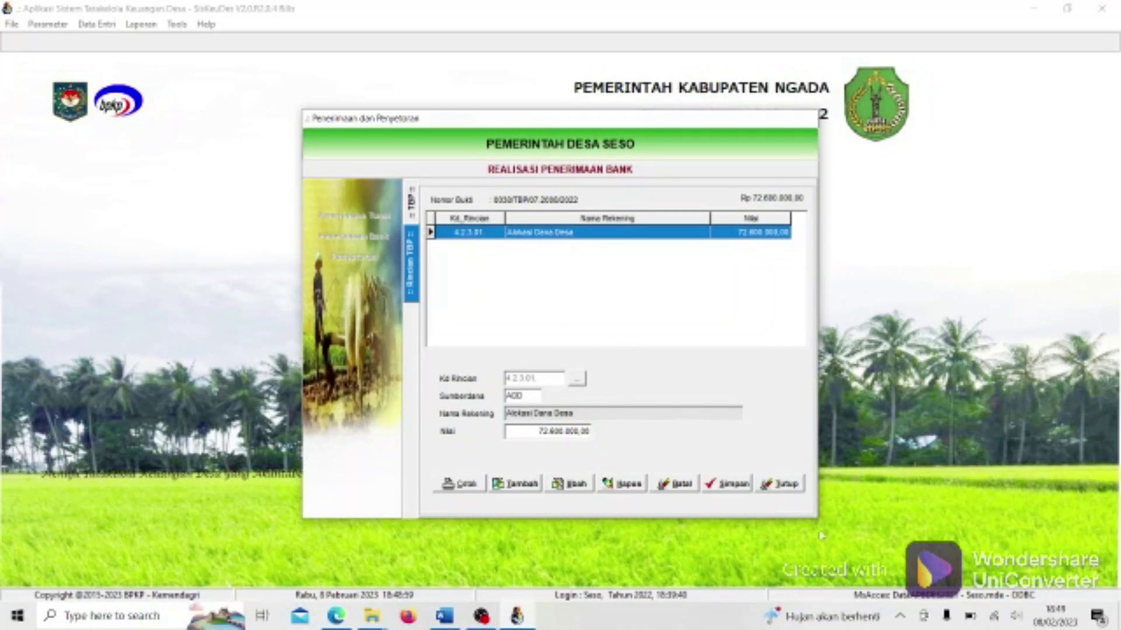
click(794, 489)
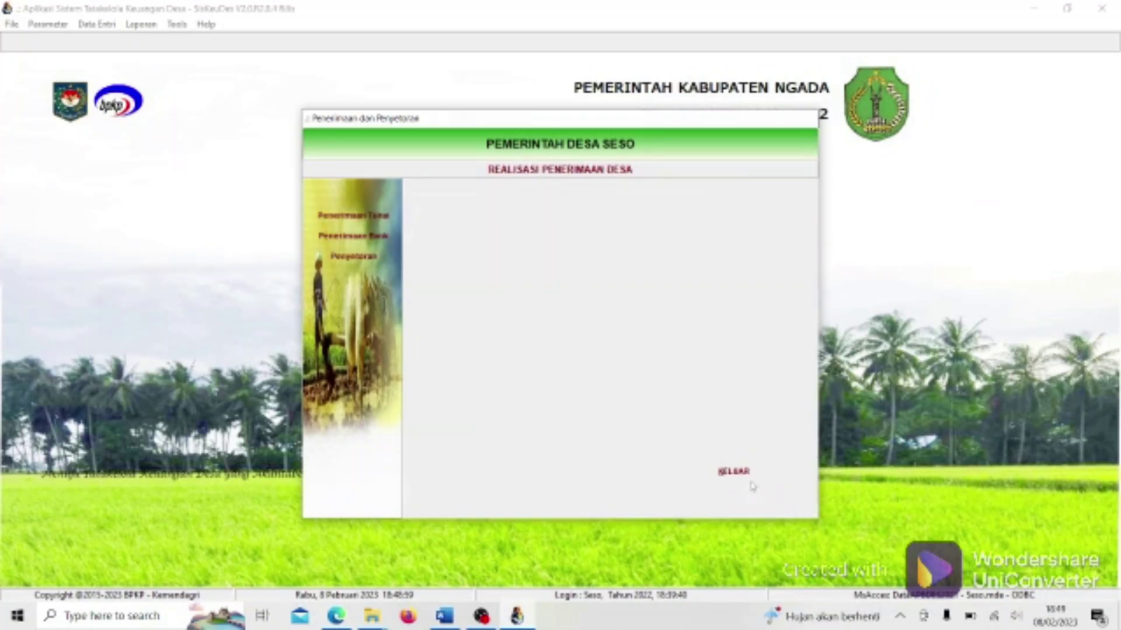
click(740, 478)
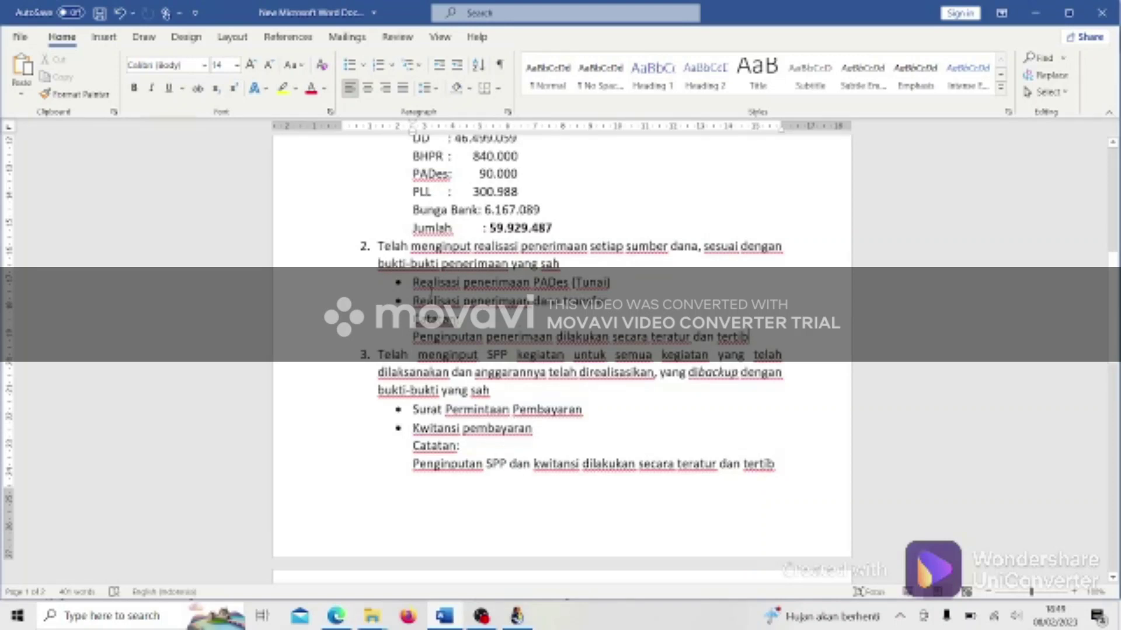
Review Word checklist items 3 and 4 on receipts and SPP input, then return to Siskeudes.
scroll(432, 288, down, 3)
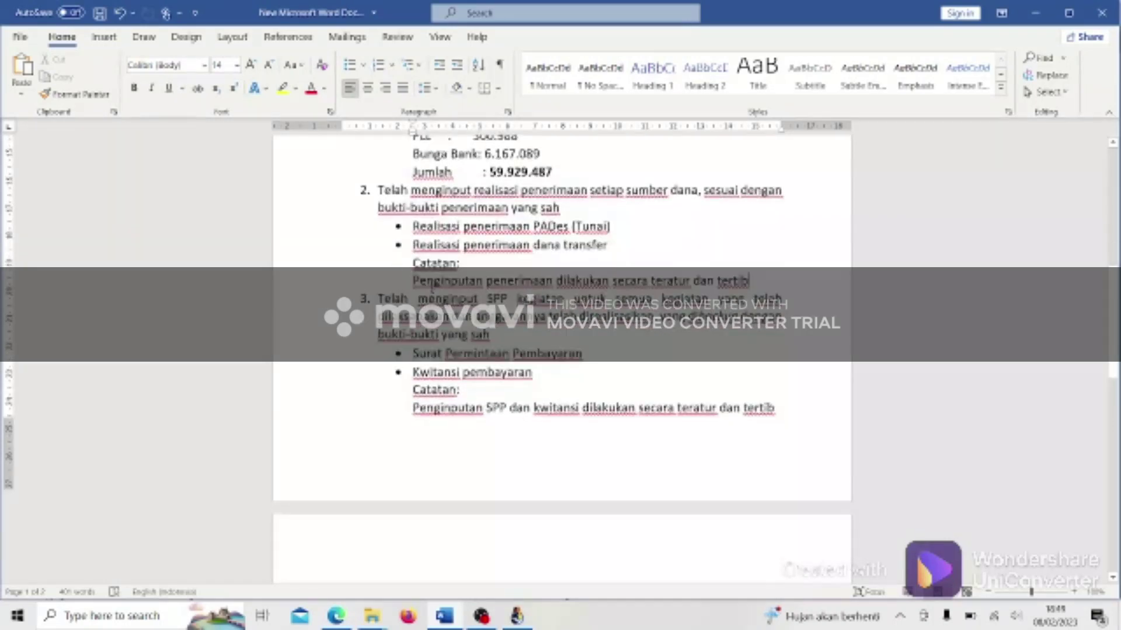
scroll(434, 280, down, 1)
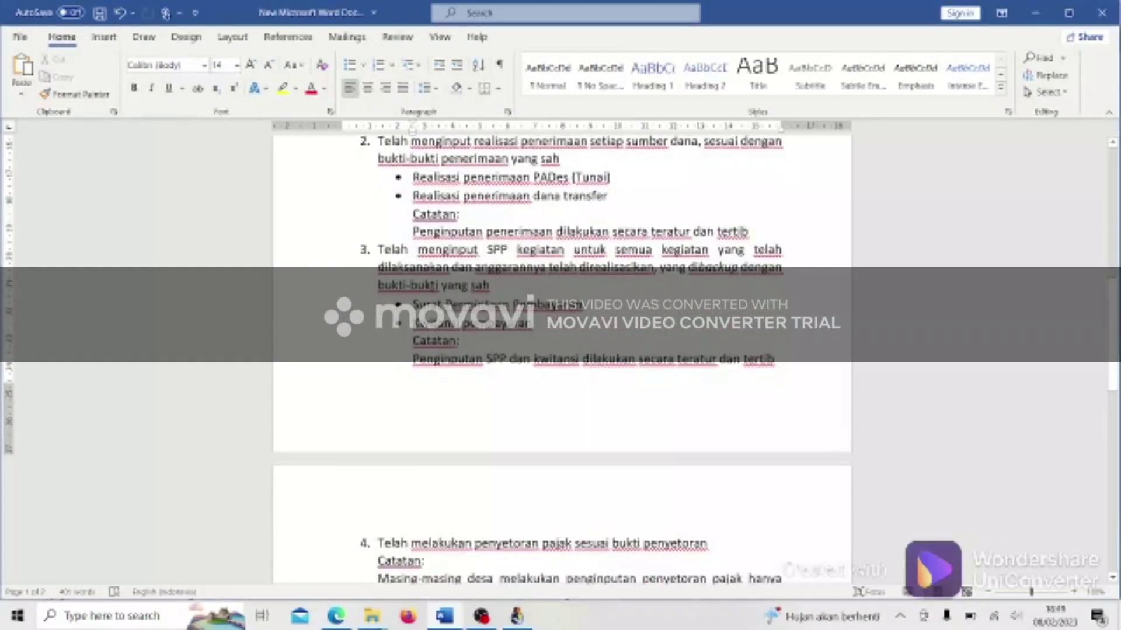
click(382, 251)
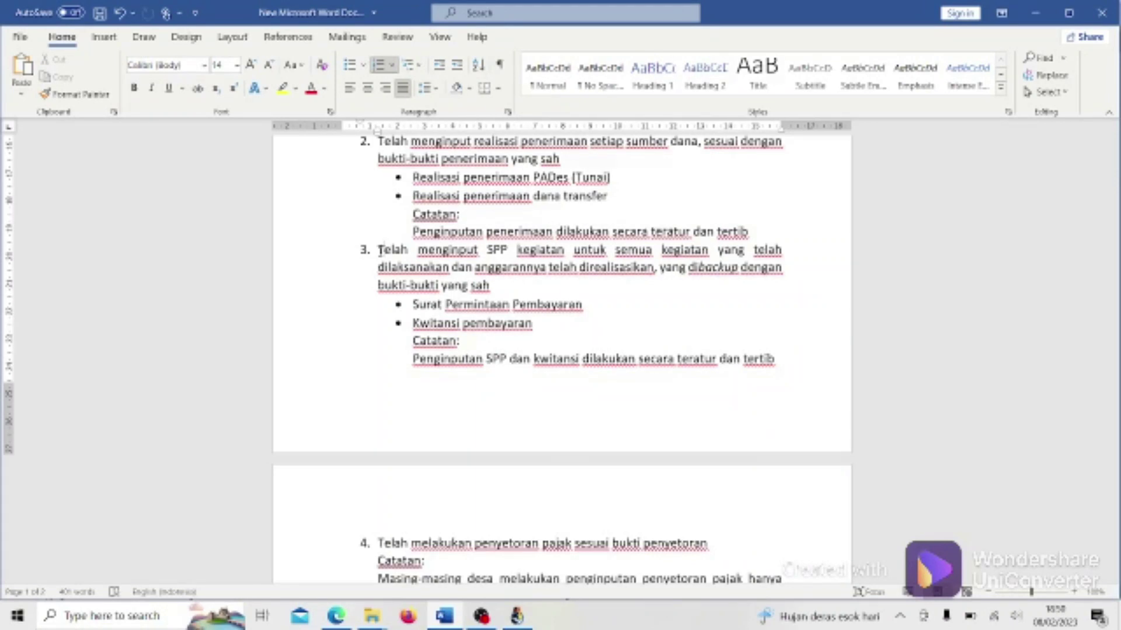
click(518, 616)
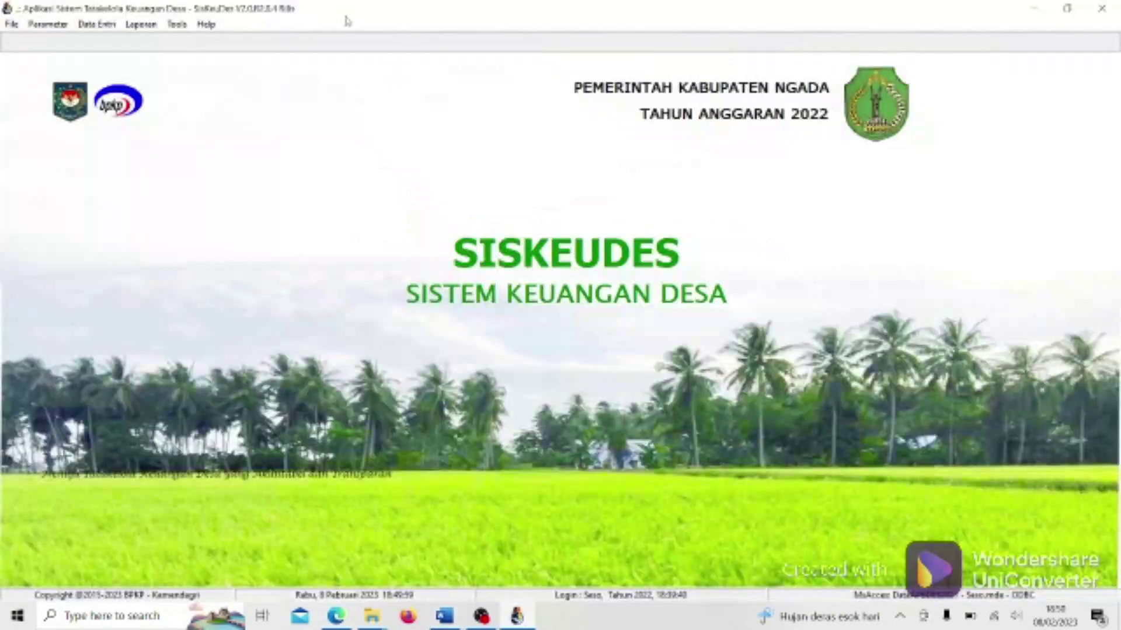
Open SPP Definitif under SPP Kegiatan and select the BLT request for 72.900.000,00.
click(96, 24)
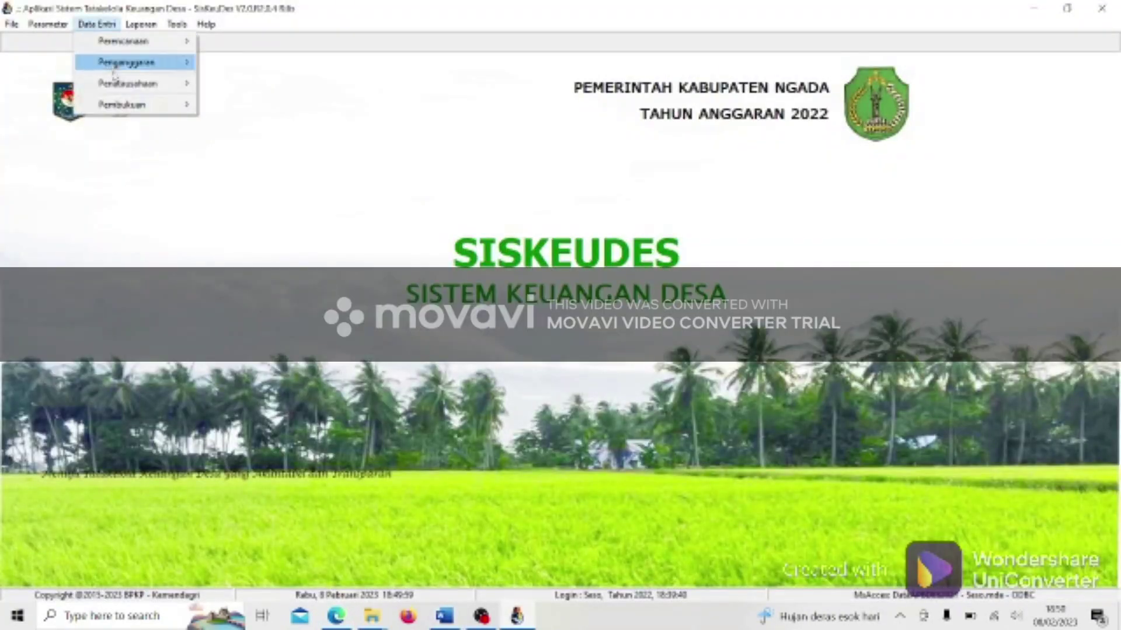
mouse_move(117, 83)
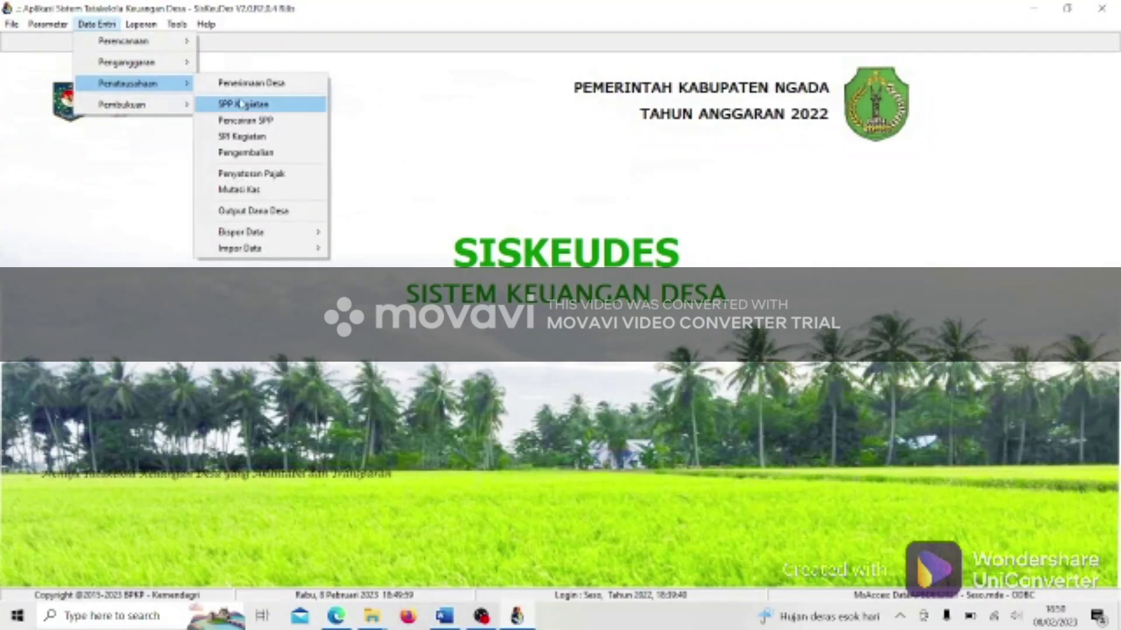
click(242, 104)
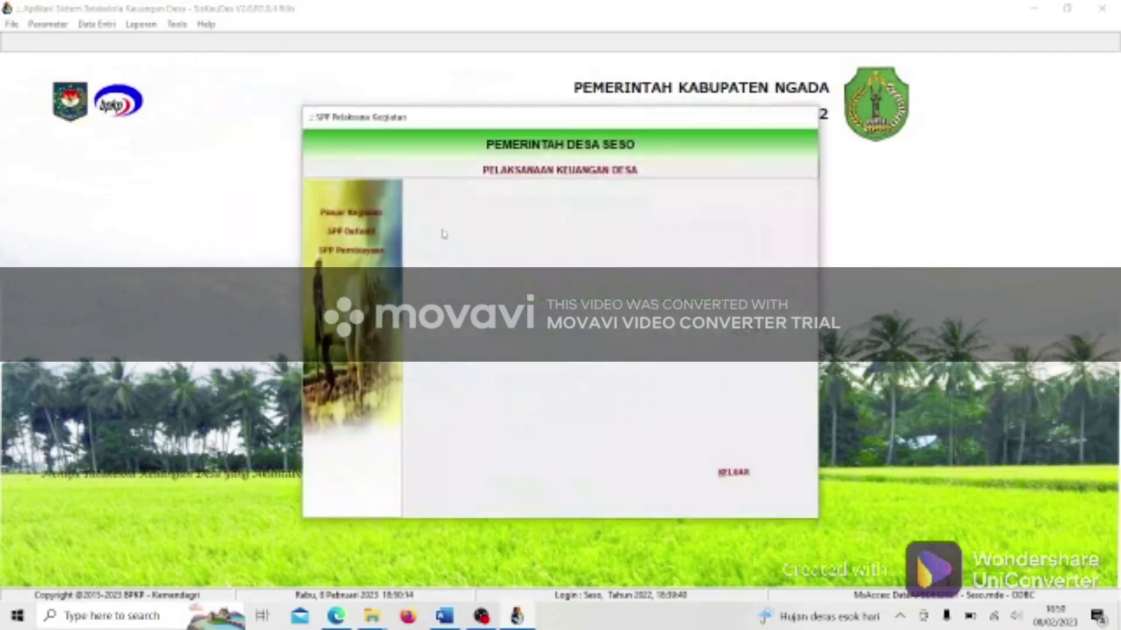
click(366, 232)
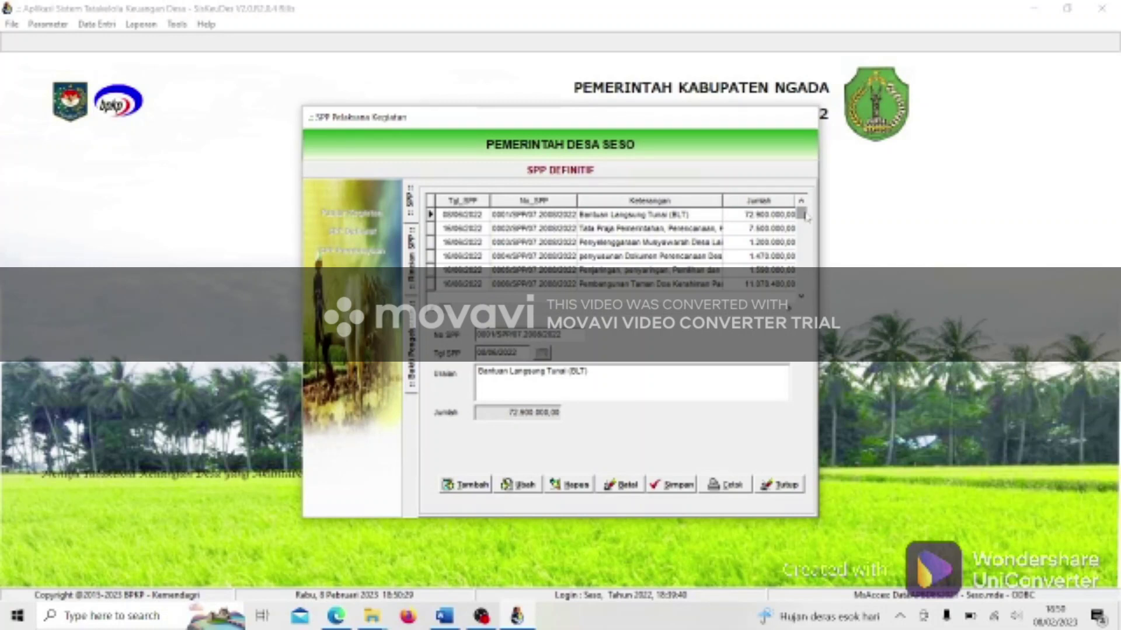
click(800, 214)
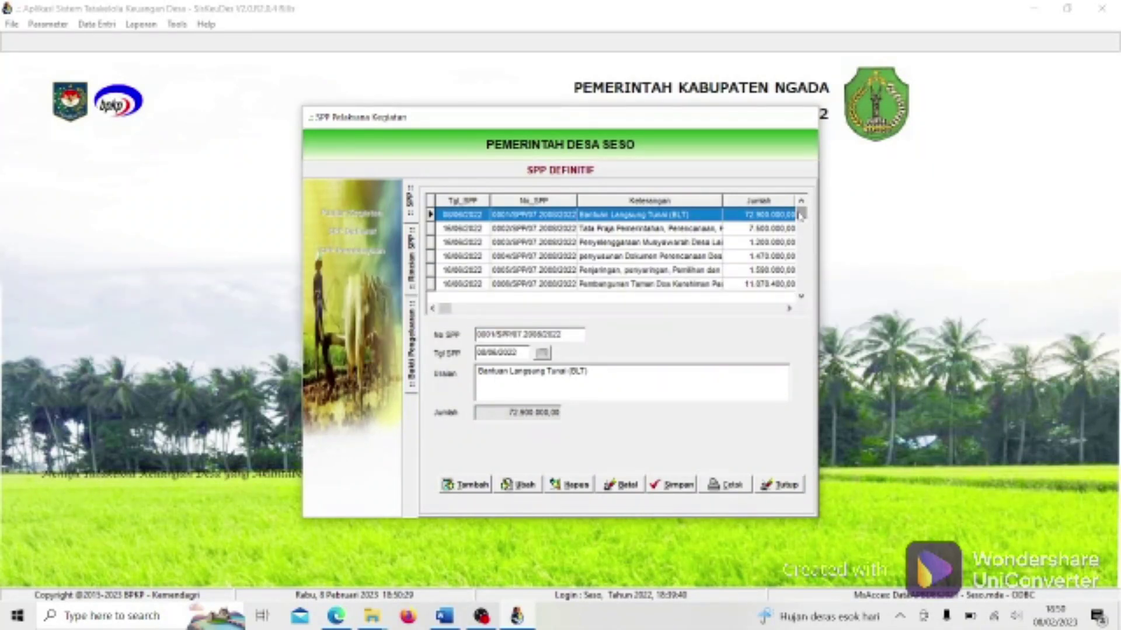
mouse_move(800, 216)
mouse_down()
mouse_move(804, 293)
mouse_move(805, 216)
mouse_up()
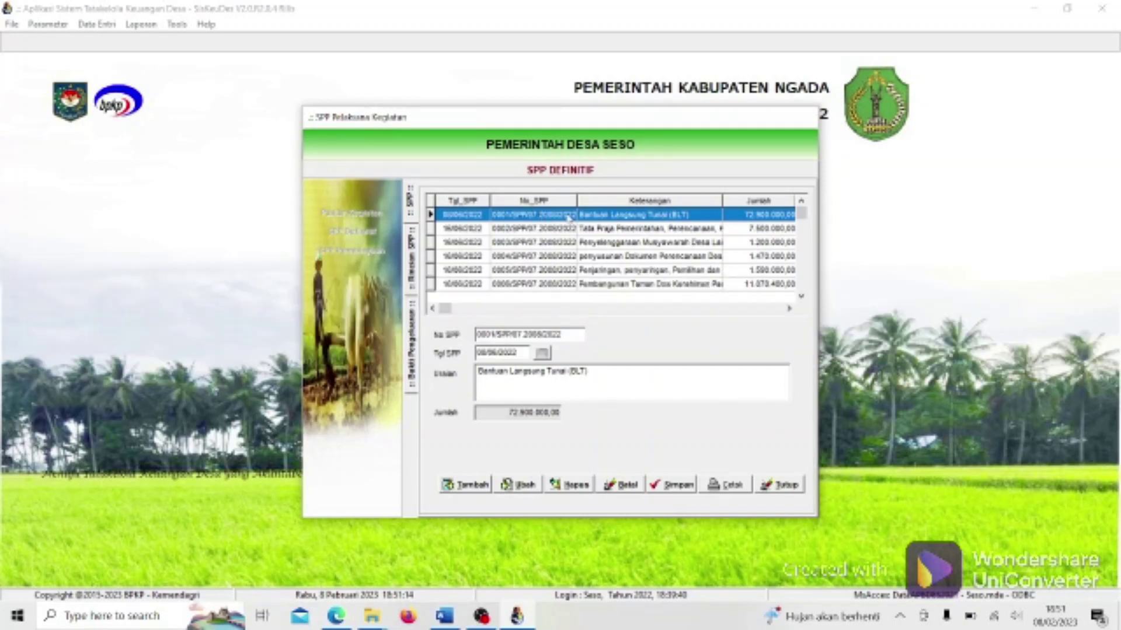
Print-preview the BLT request's payment receipt (Bukti Pengeluaran).
double_click(646, 217)
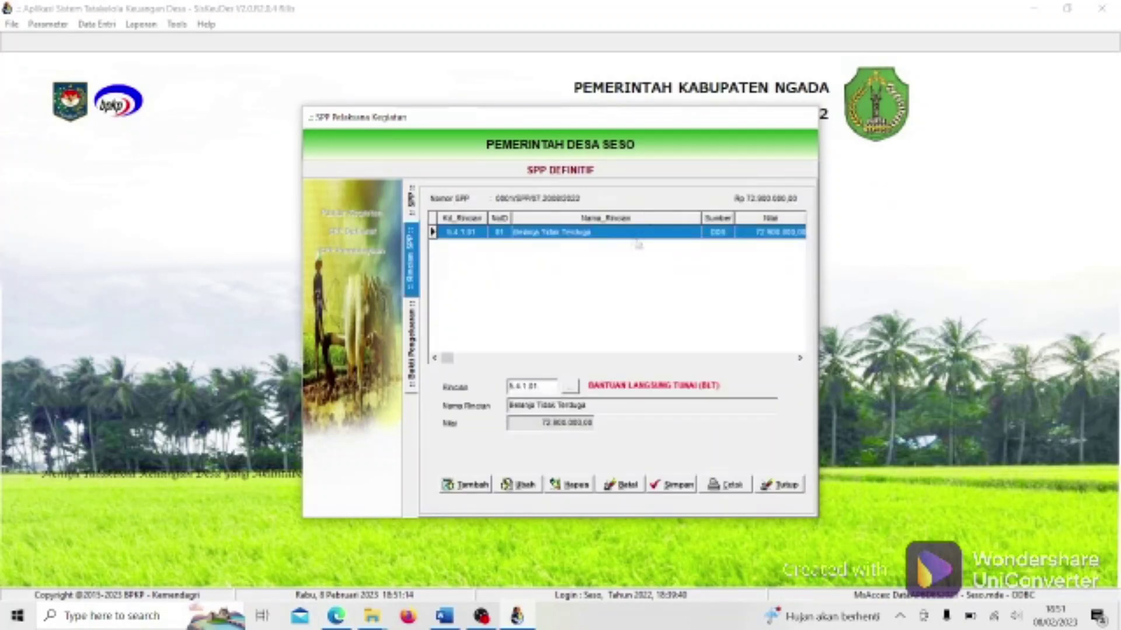
double_click(617, 232)
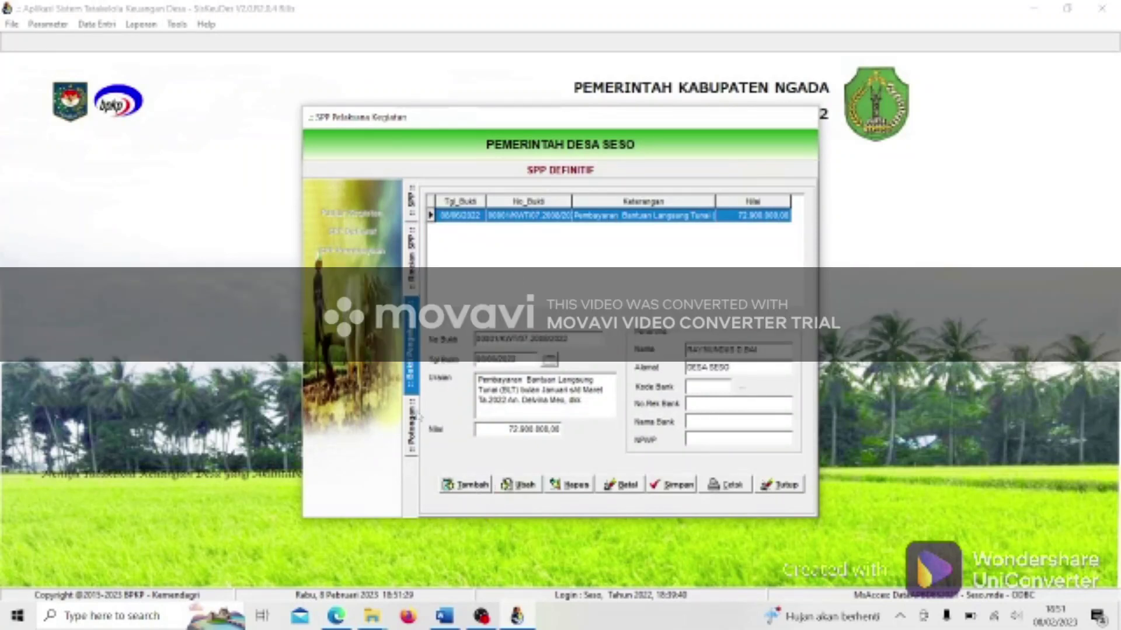
click(727, 488)
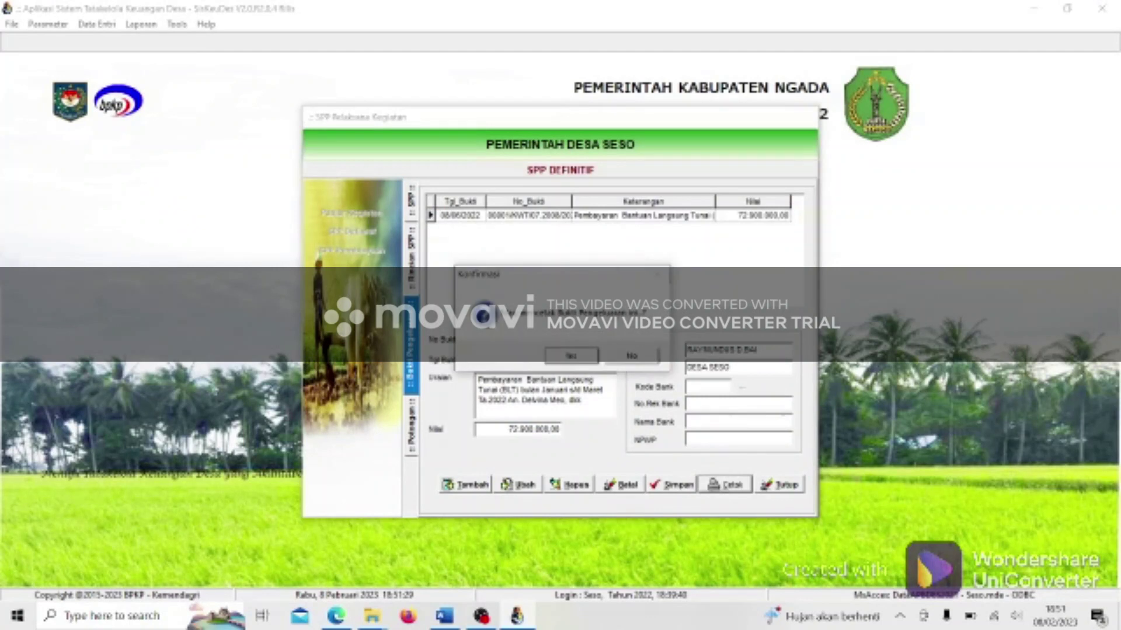
click(560, 357)
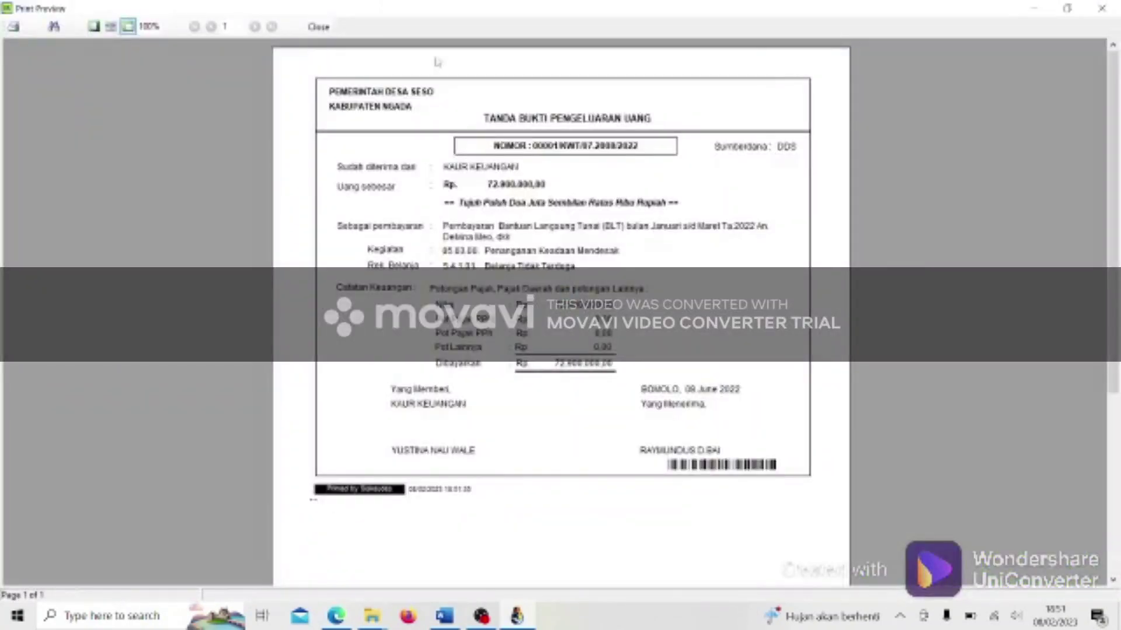
click(318, 27)
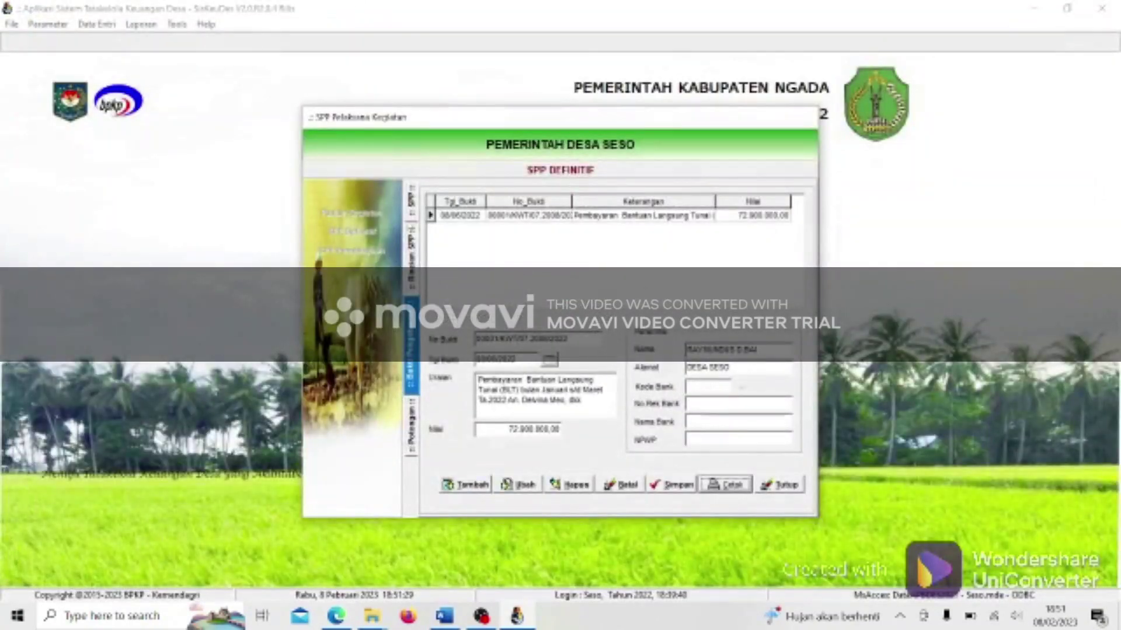
Preview the BLT request's SPP-1 letter, SPP-2 table and SPTB statement.
click(410, 204)
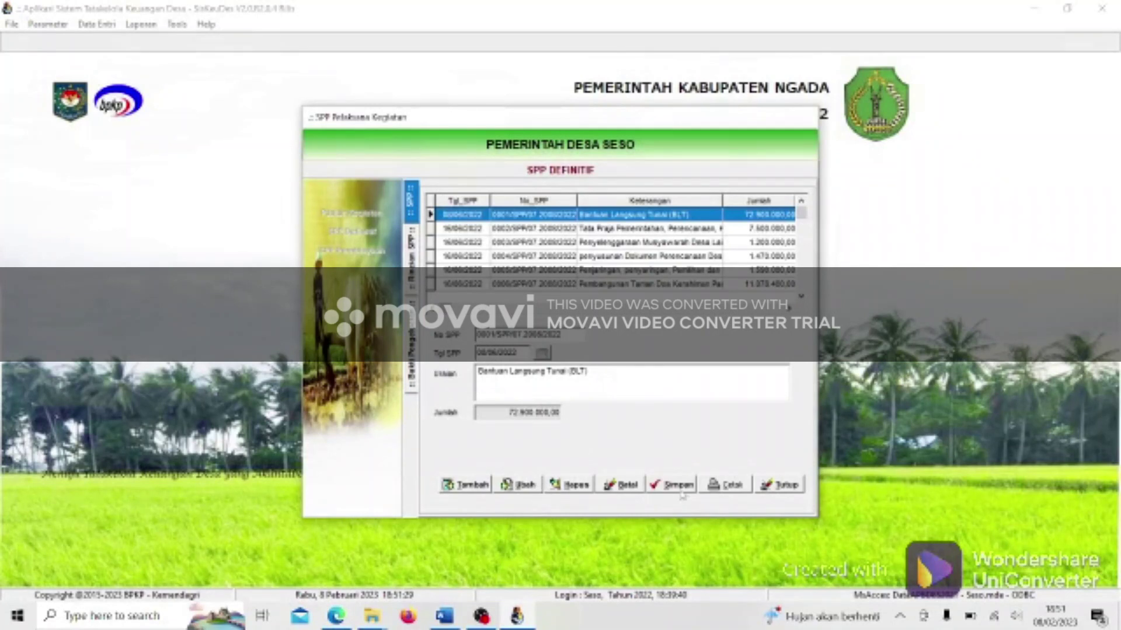
click(726, 485)
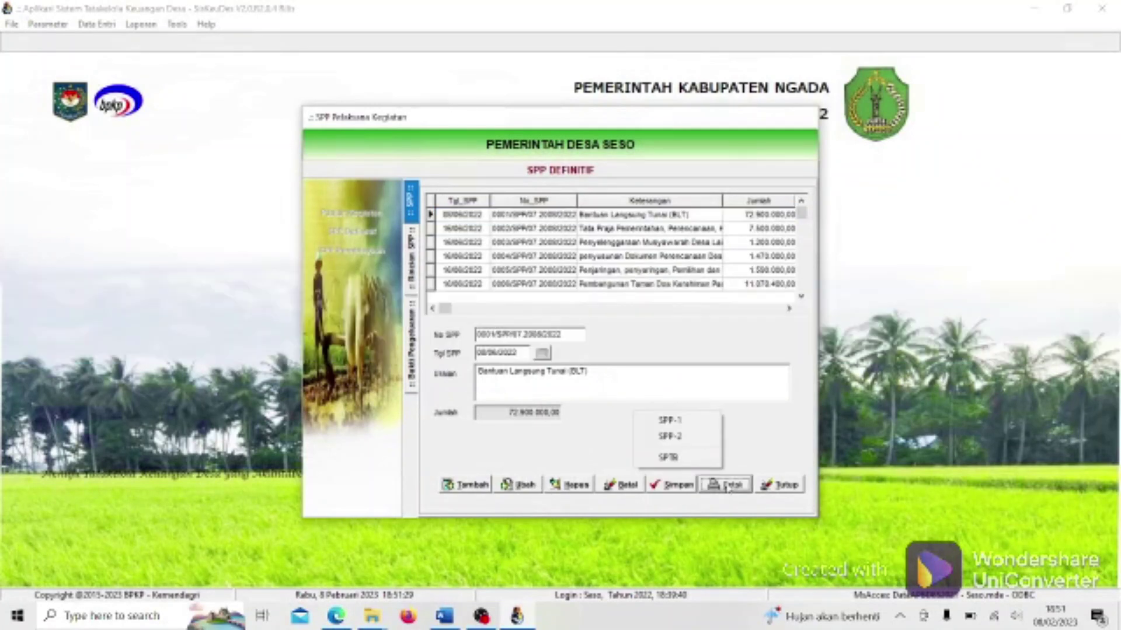
click(672, 423)
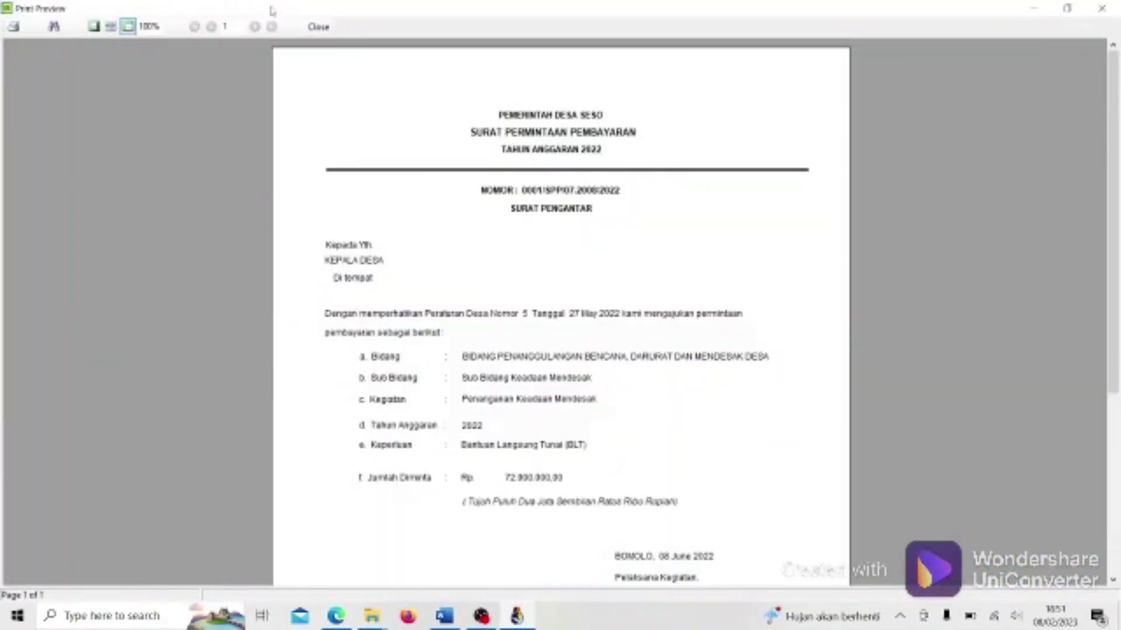
click(318, 27)
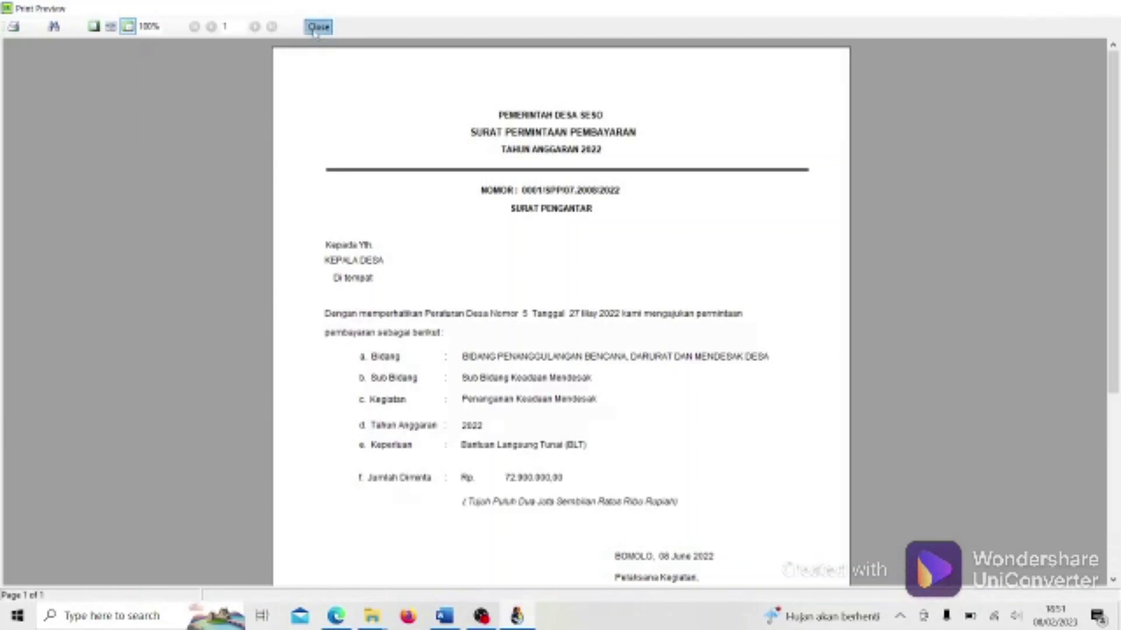
click(733, 486)
click(671, 438)
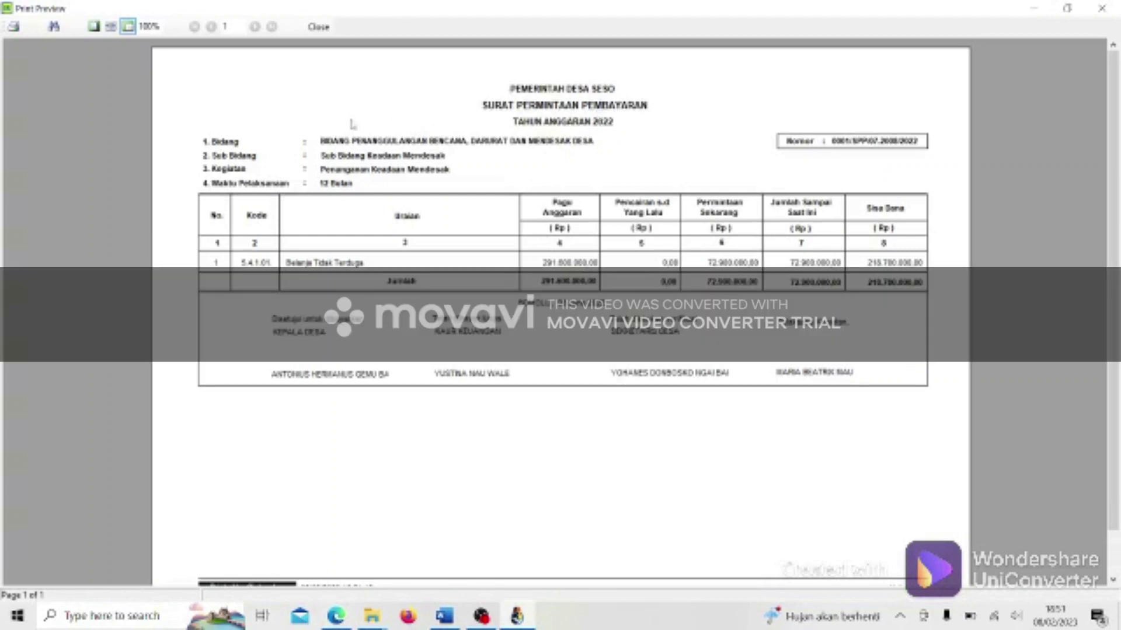
click(319, 27)
click(714, 484)
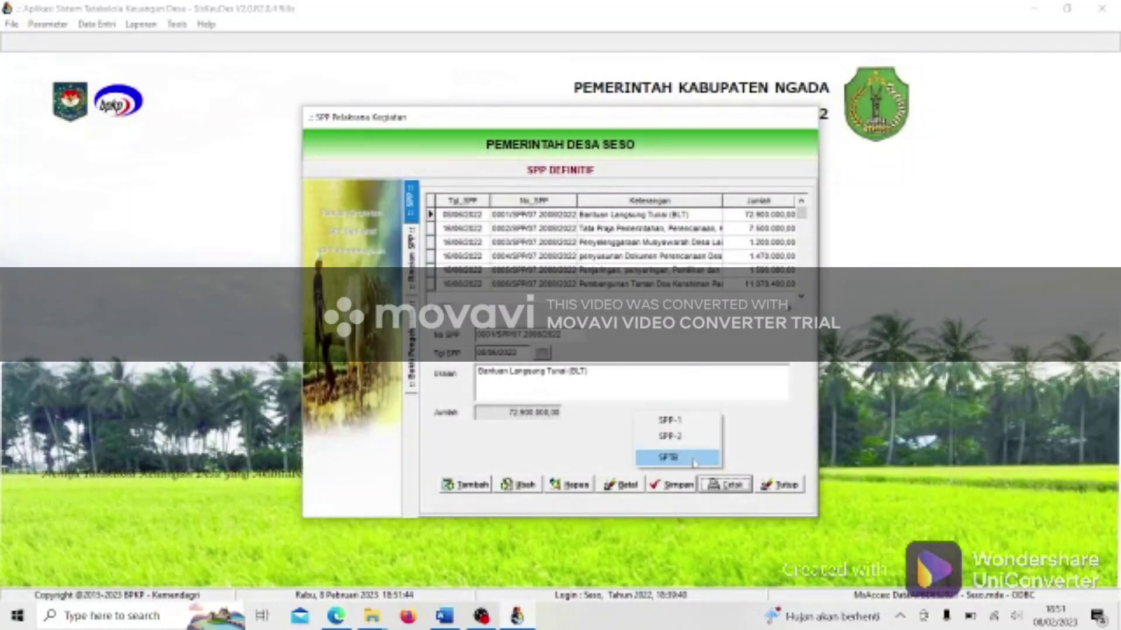
click(691, 459)
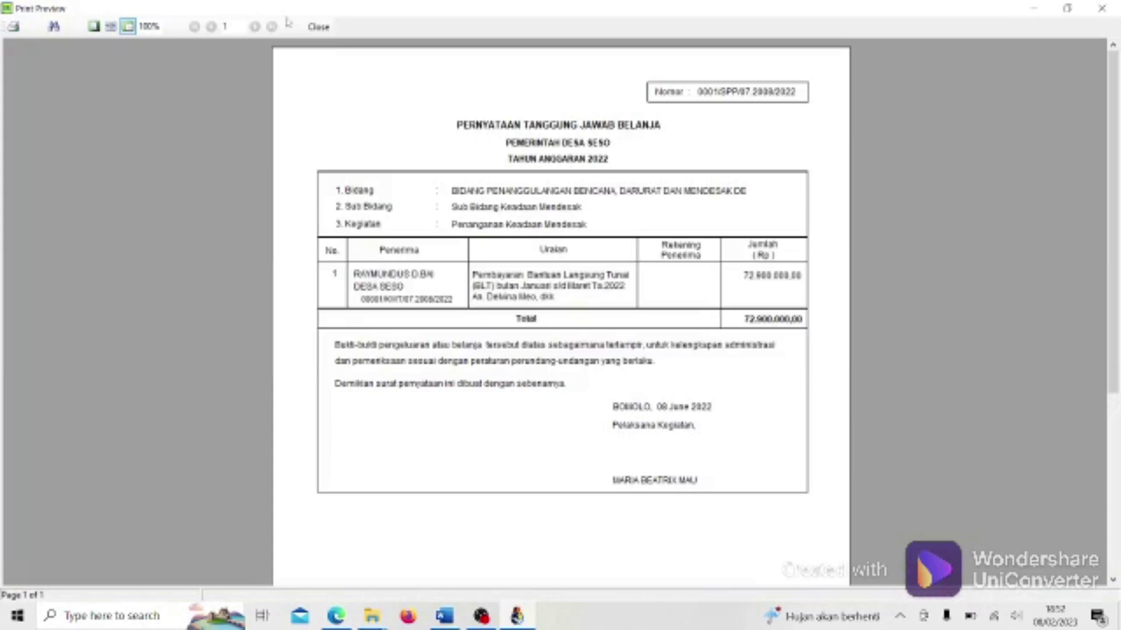
click(318, 26)
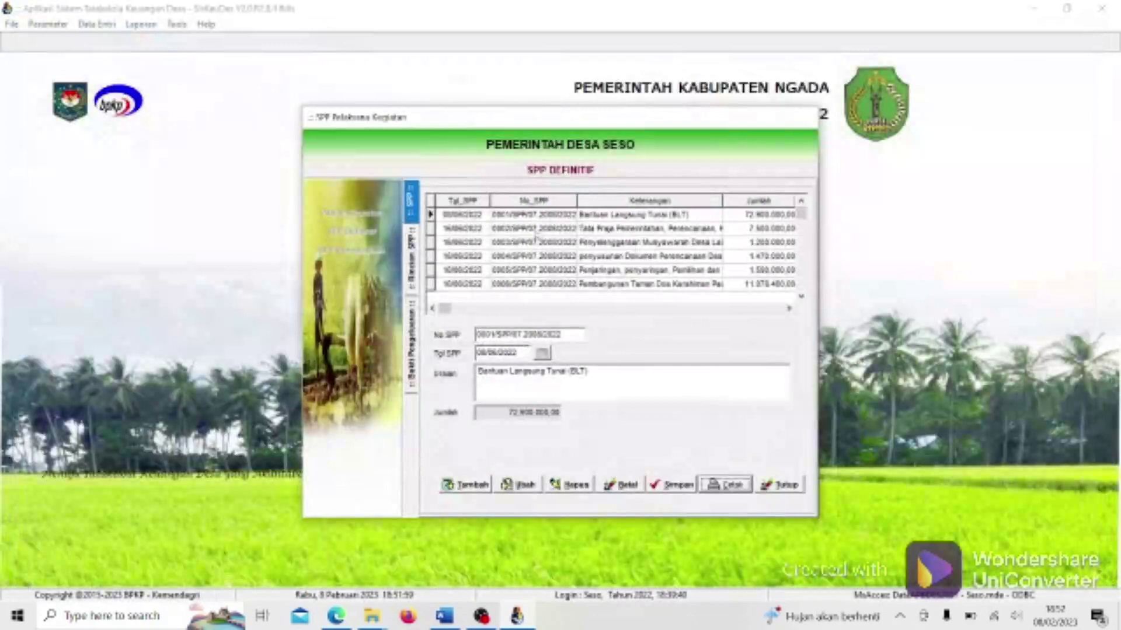
Preview the BLT payment receipt for 72.900.000,00 once more, then close SPP Definitif.
click(598, 220)
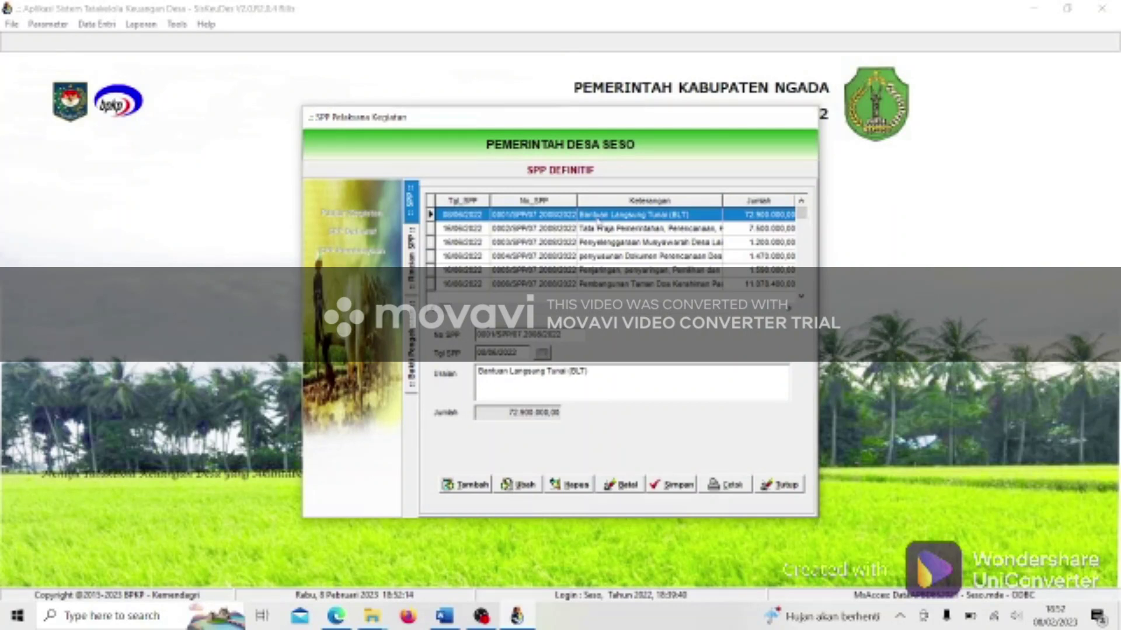
click(724, 484)
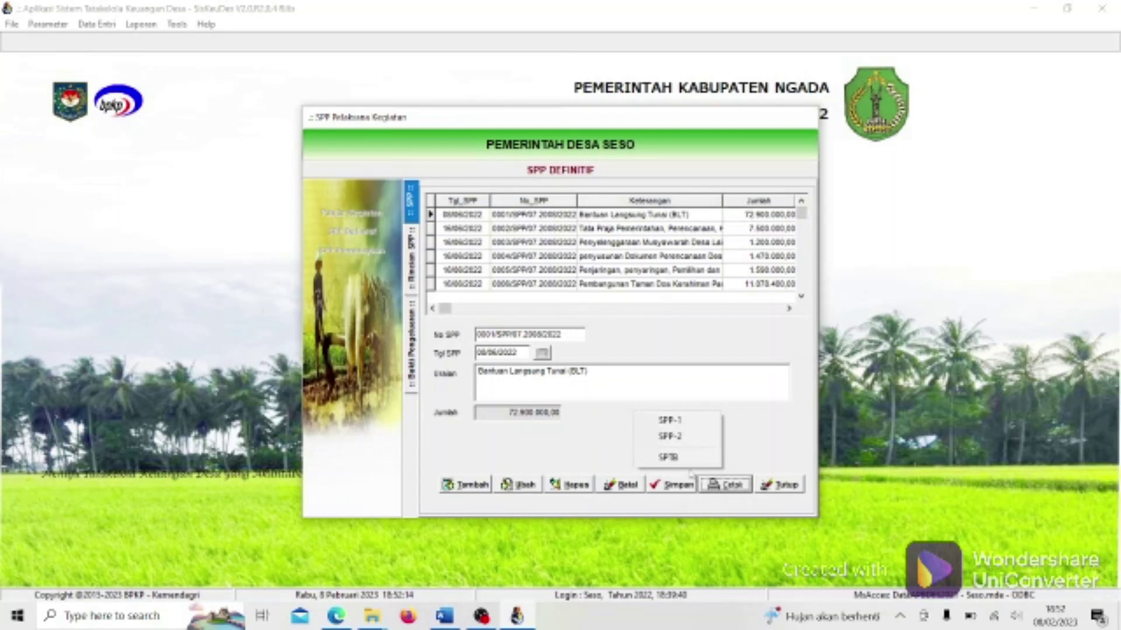
double_click(591, 213)
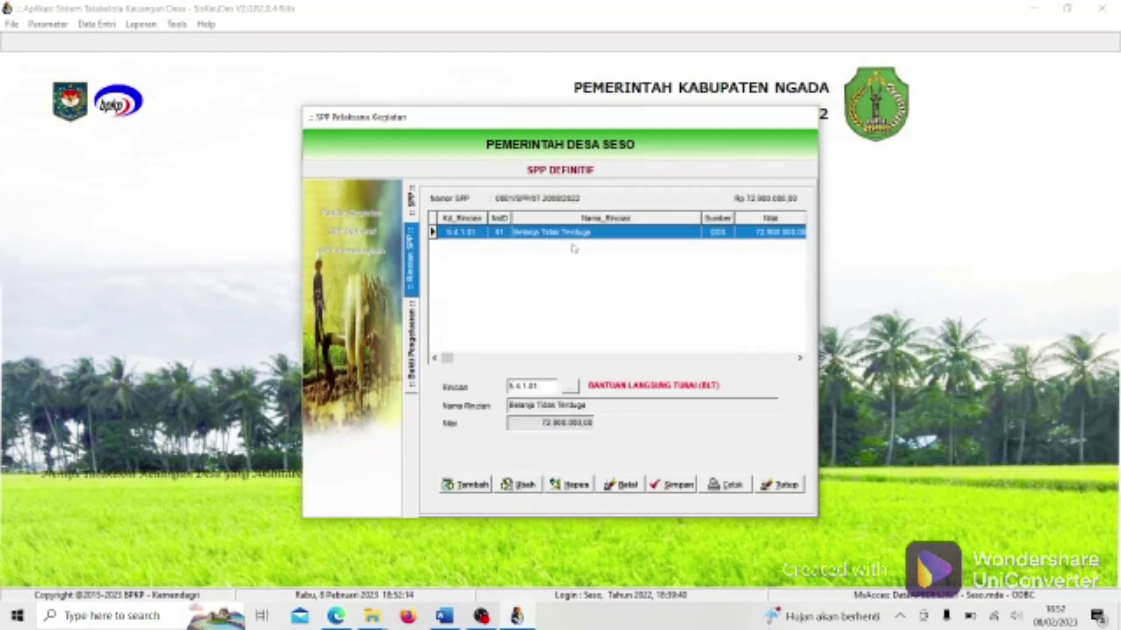
double_click(575, 233)
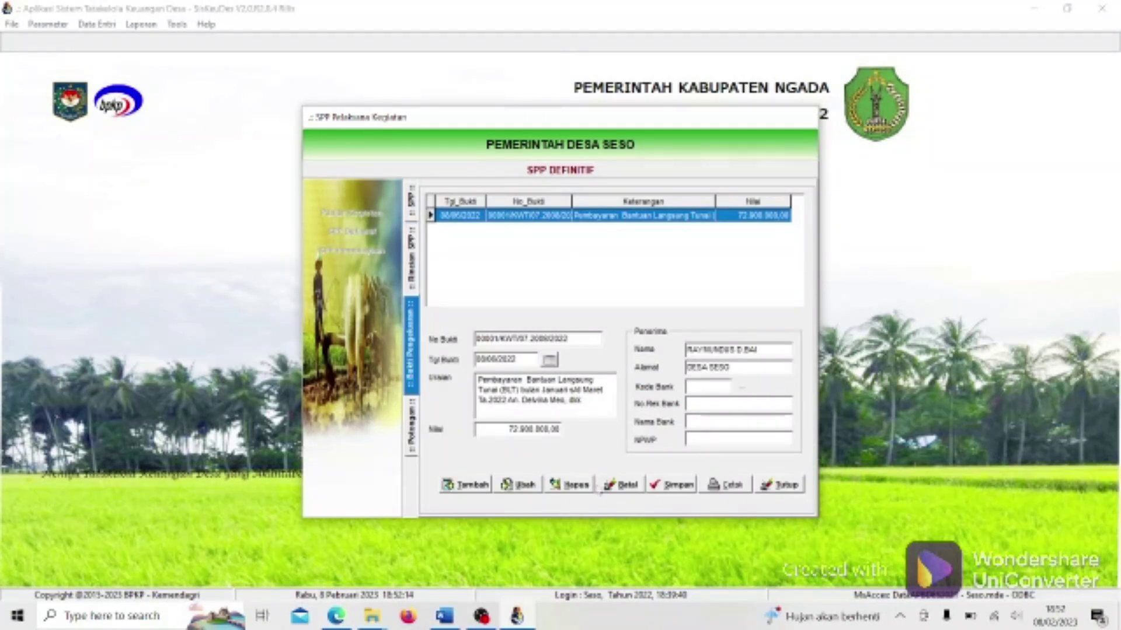
click(724, 484)
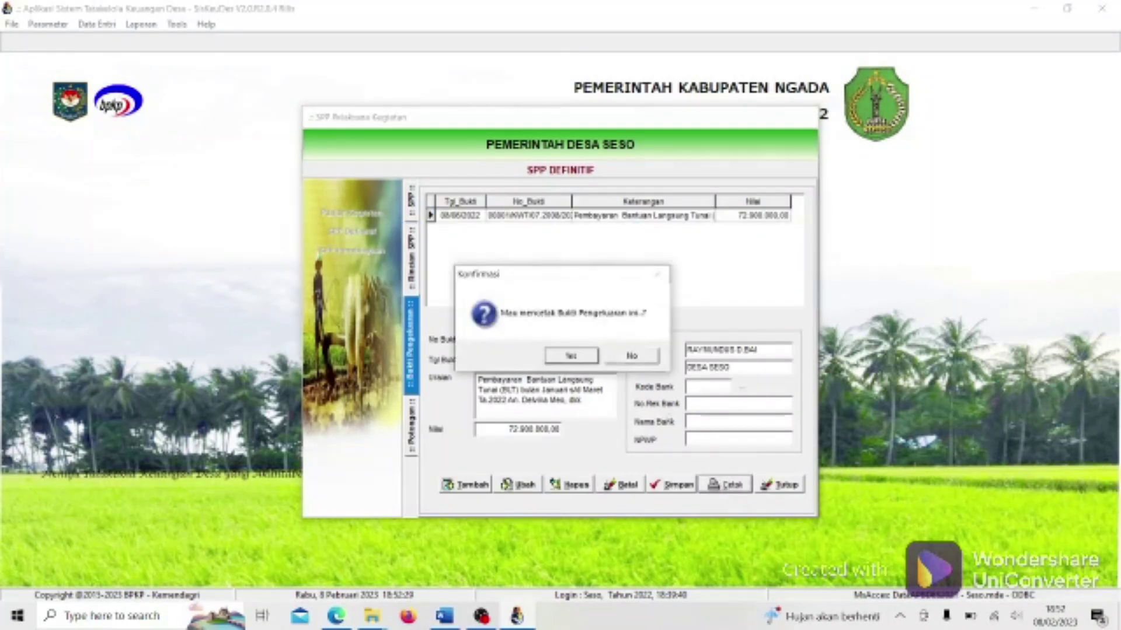
click(570, 356)
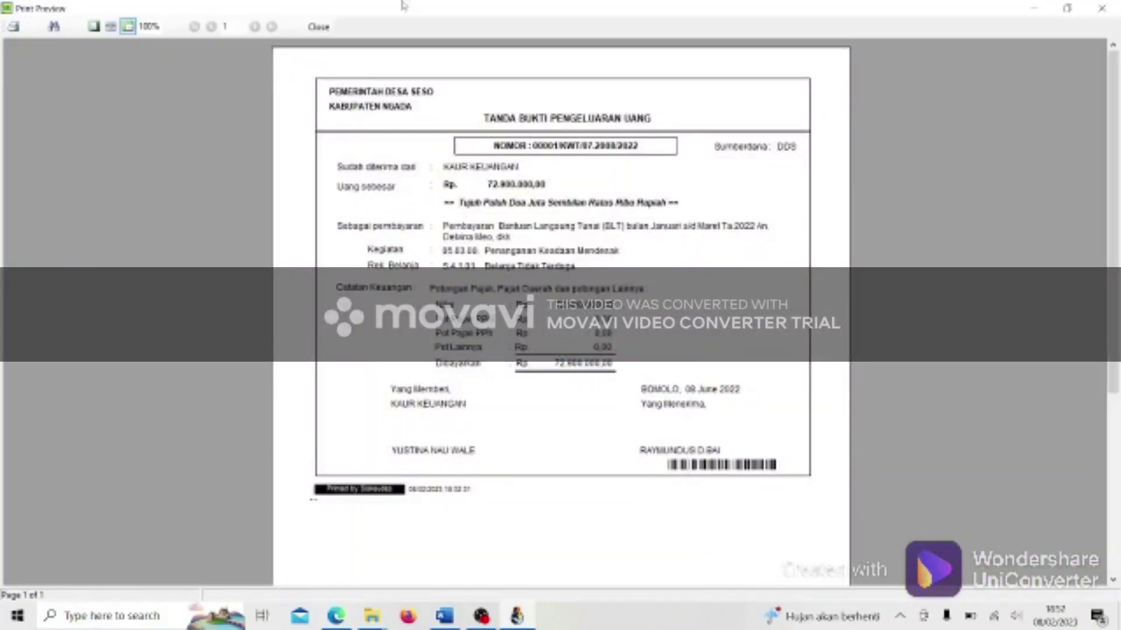
click(318, 27)
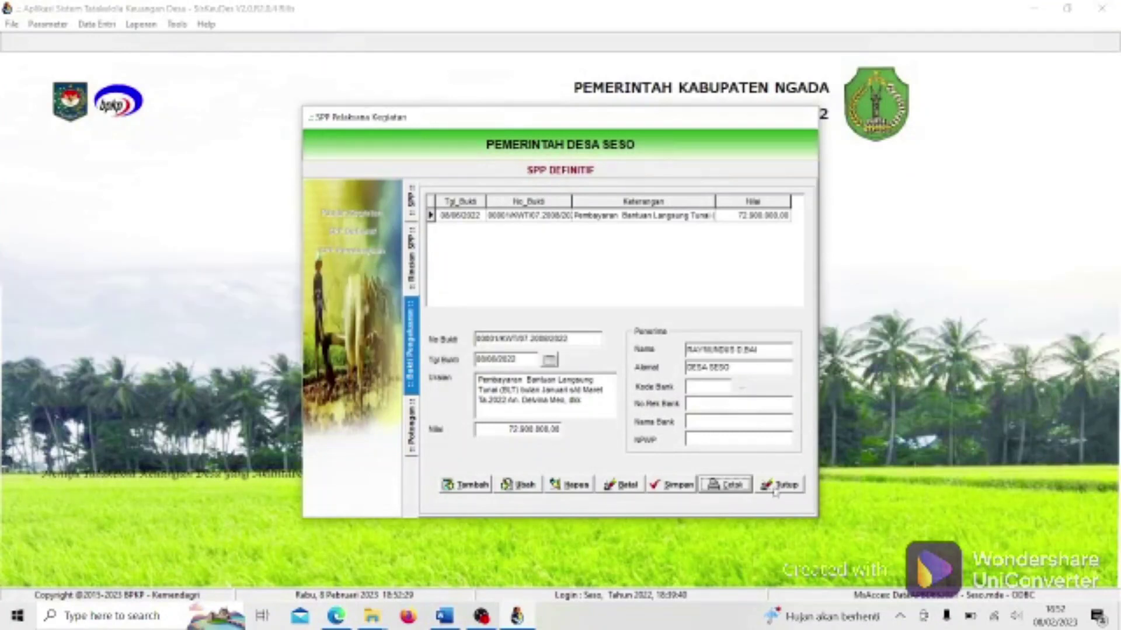
click(776, 485)
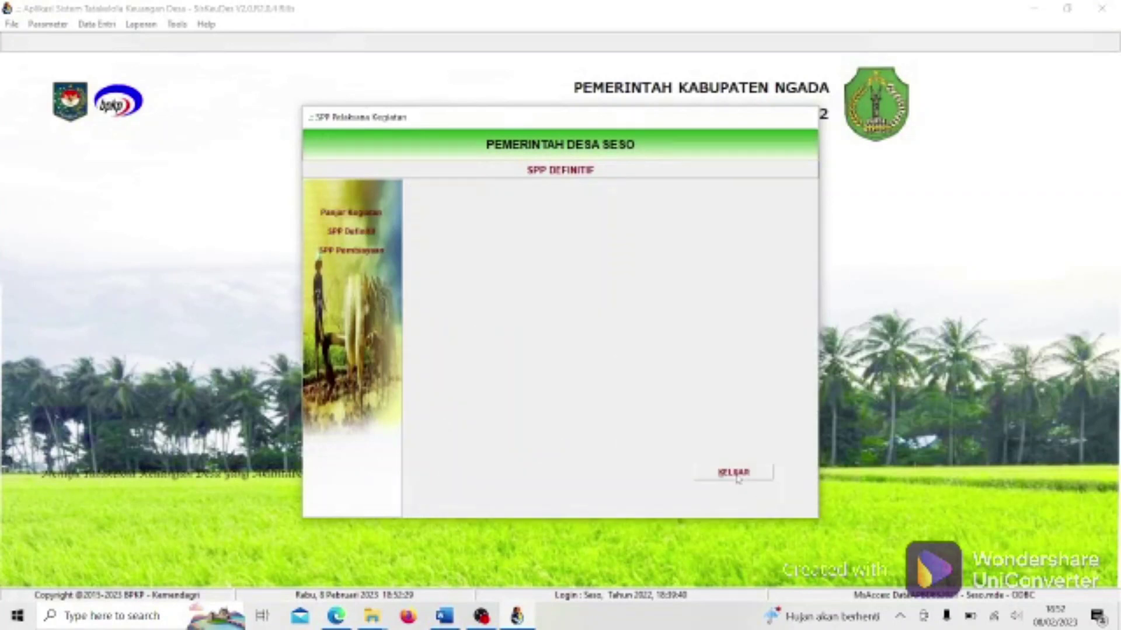
click(734, 471)
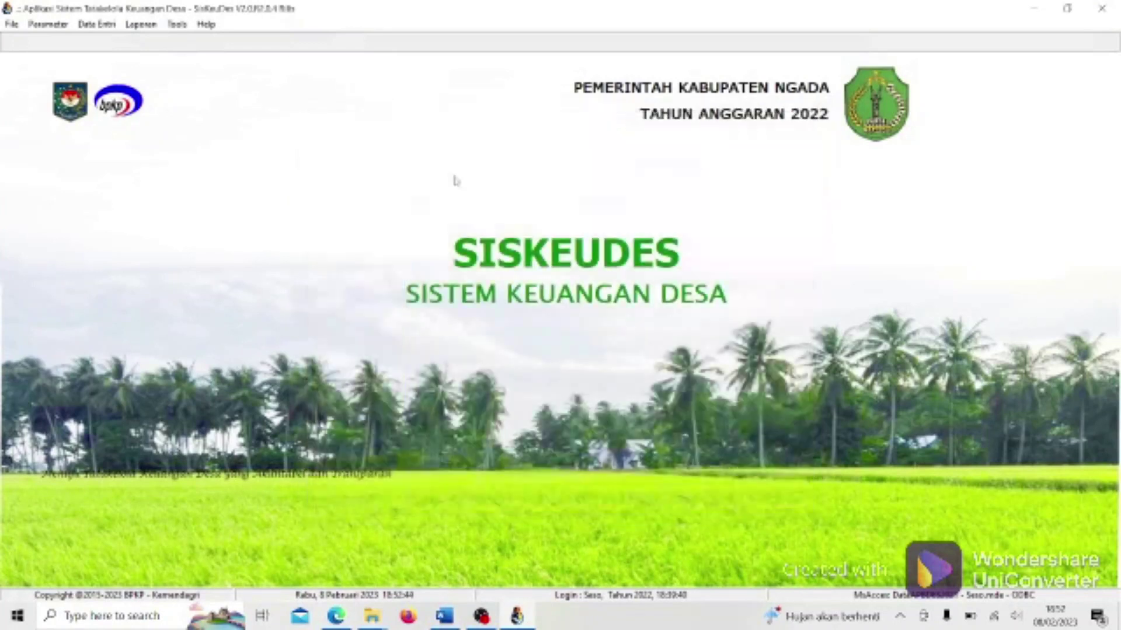
click(130, 27)
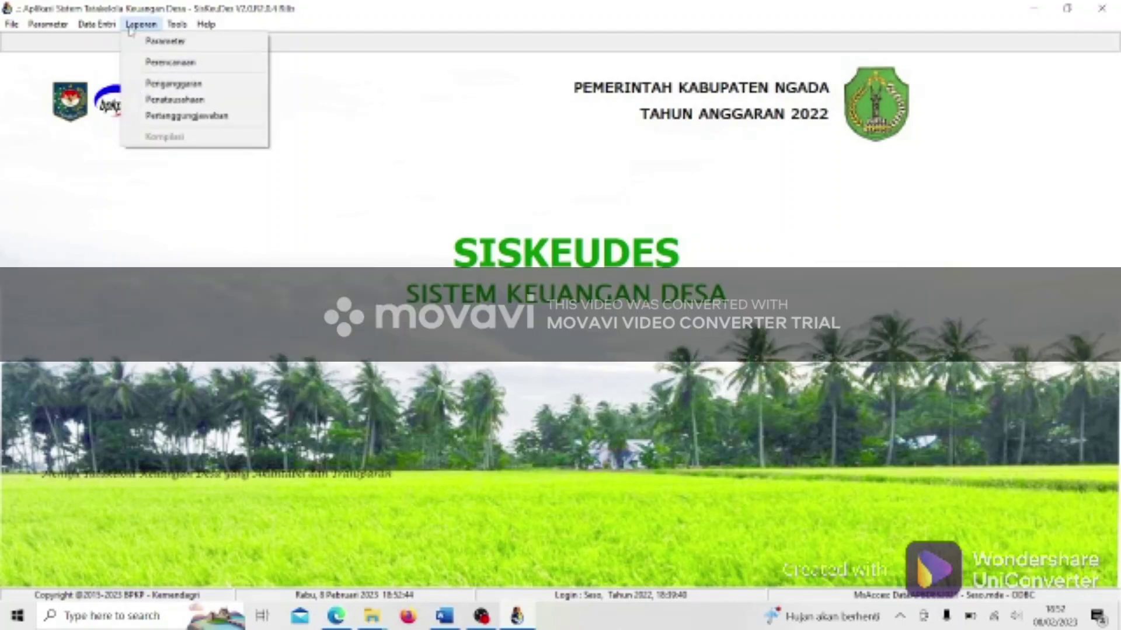
mouse_move(93, 25)
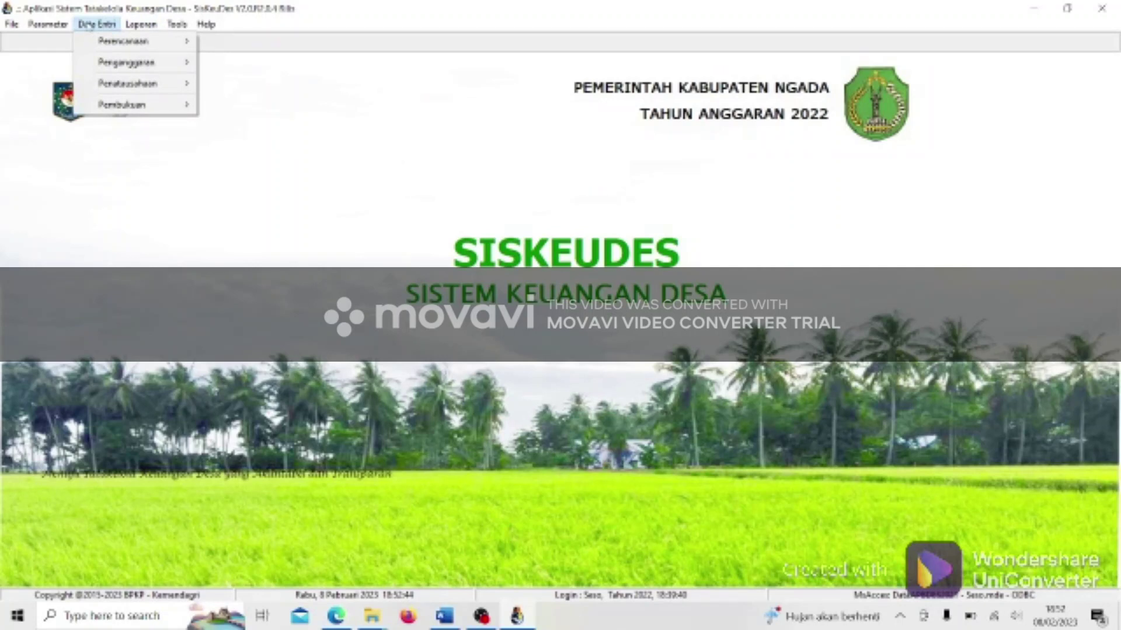
mouse_move(133, 81)
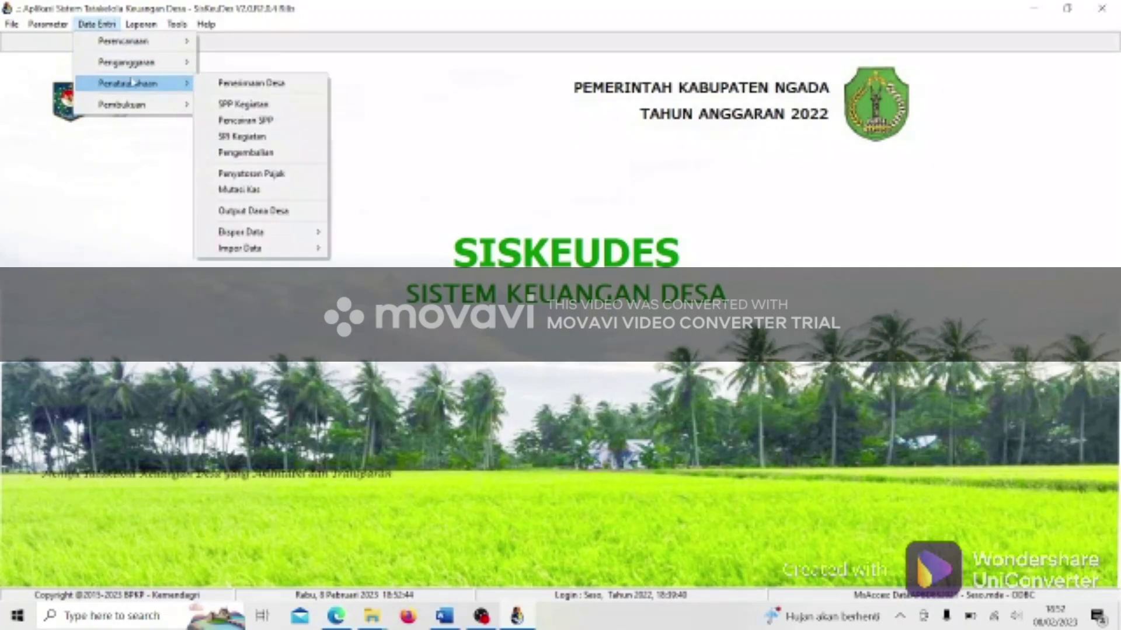
click(256, 105)
click(349, 231)
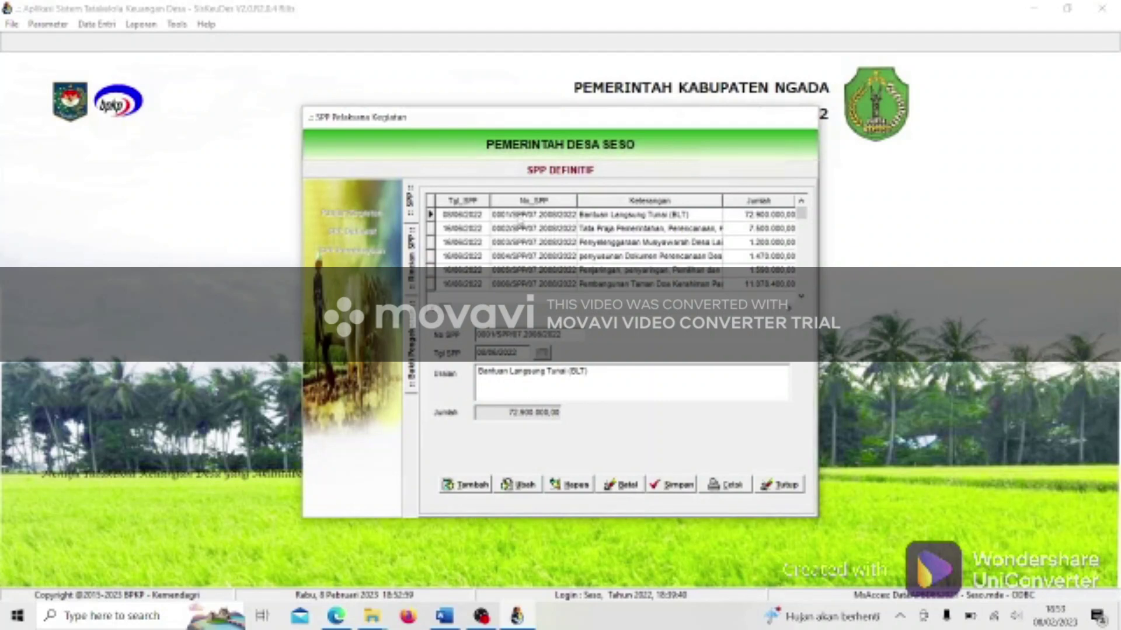
click(521, 220)
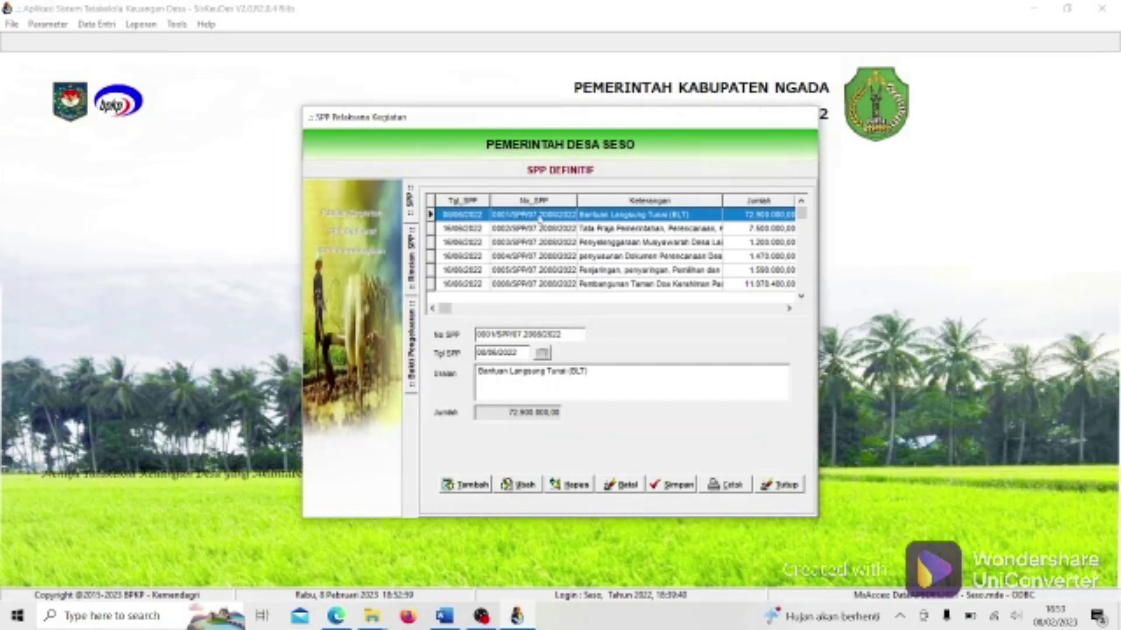
scroll(540, 217, down, 9)
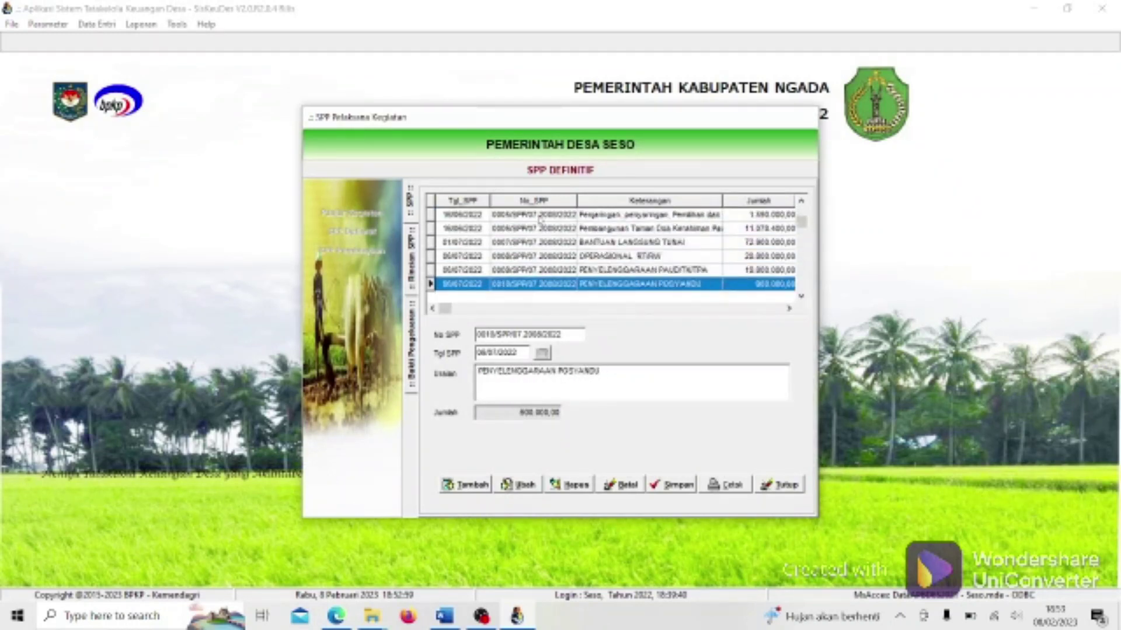
scroll(540, 218, up, 9)
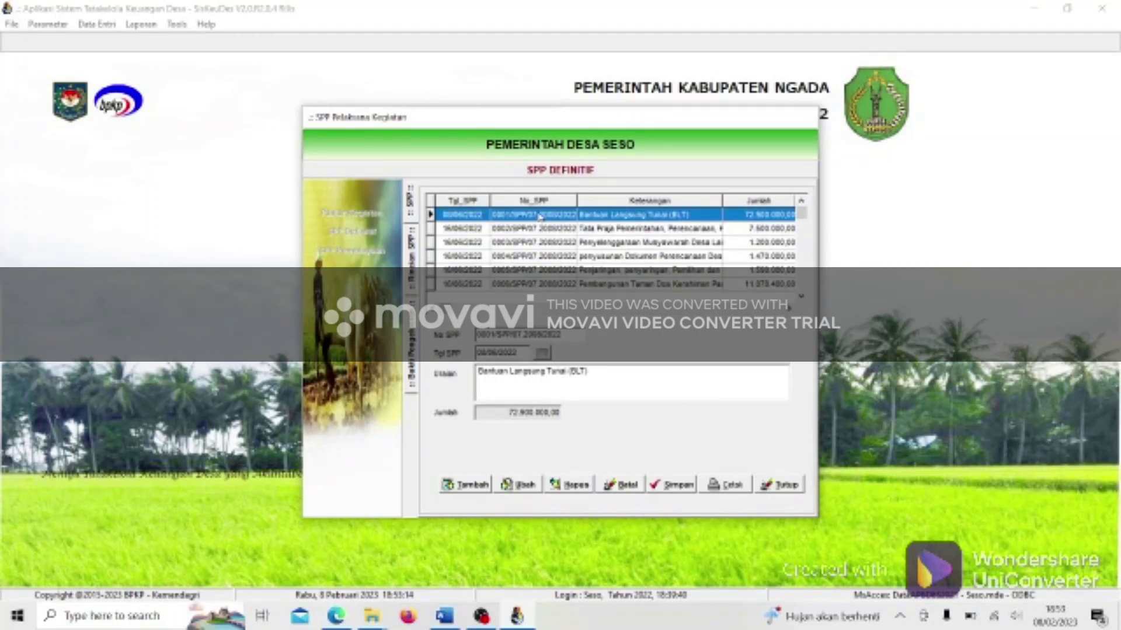
double_click(540, 216)
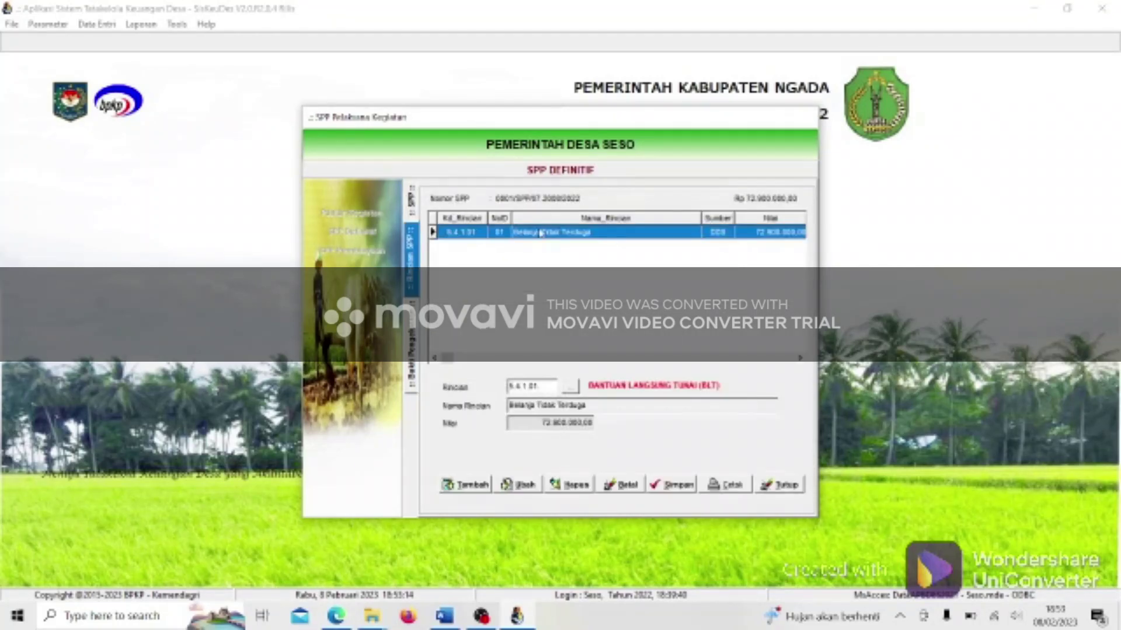
double_click(541, 233)
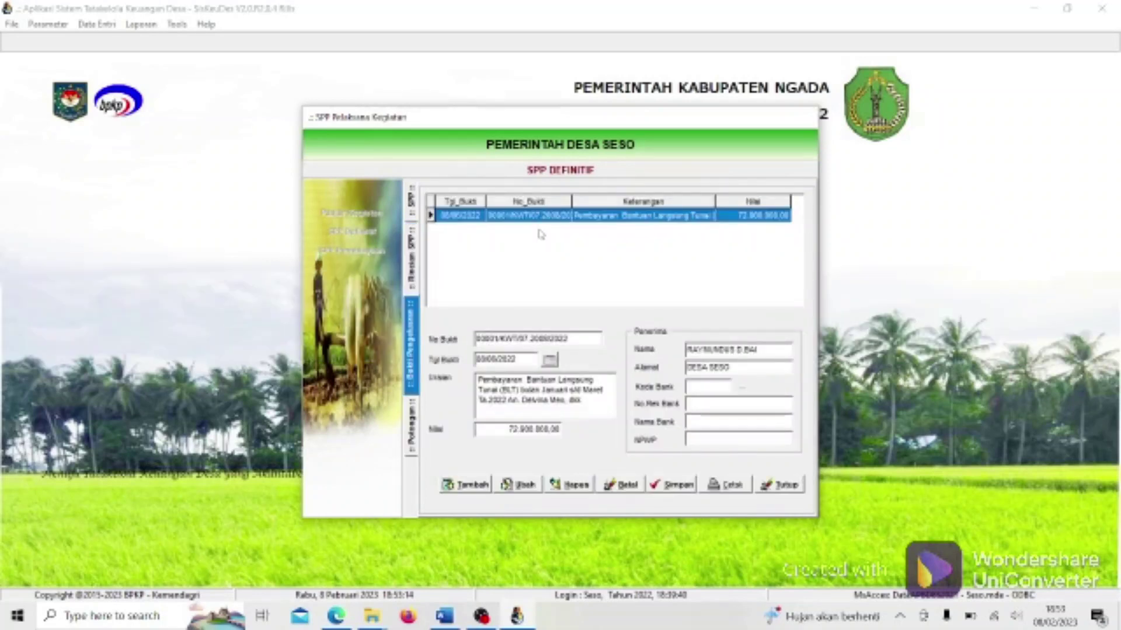
click(412, 257)
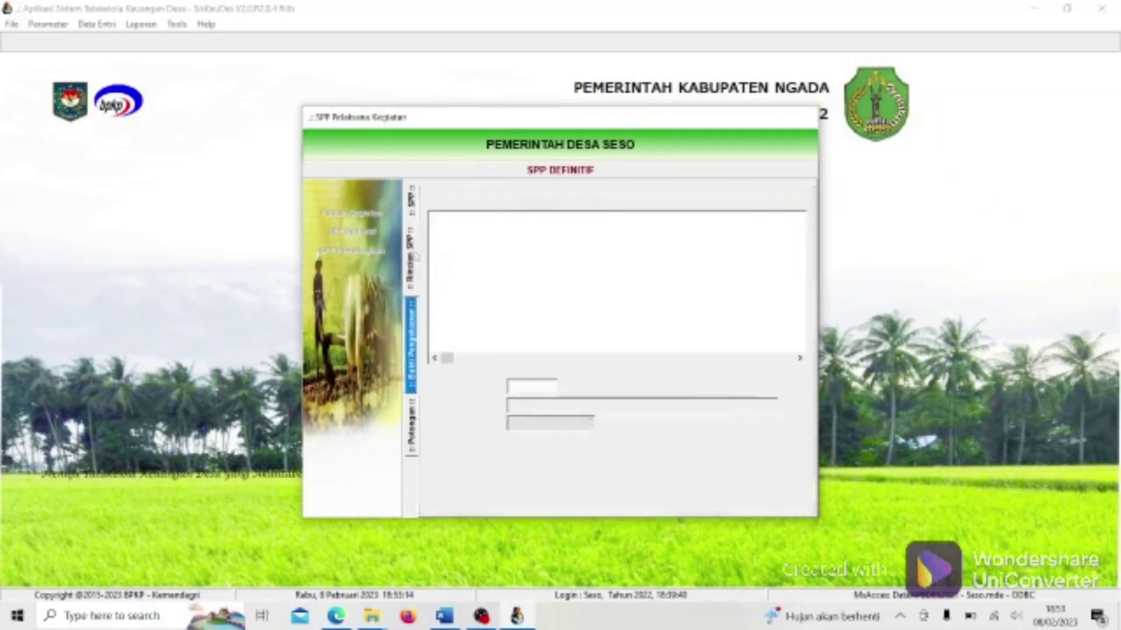
click(410, 205)
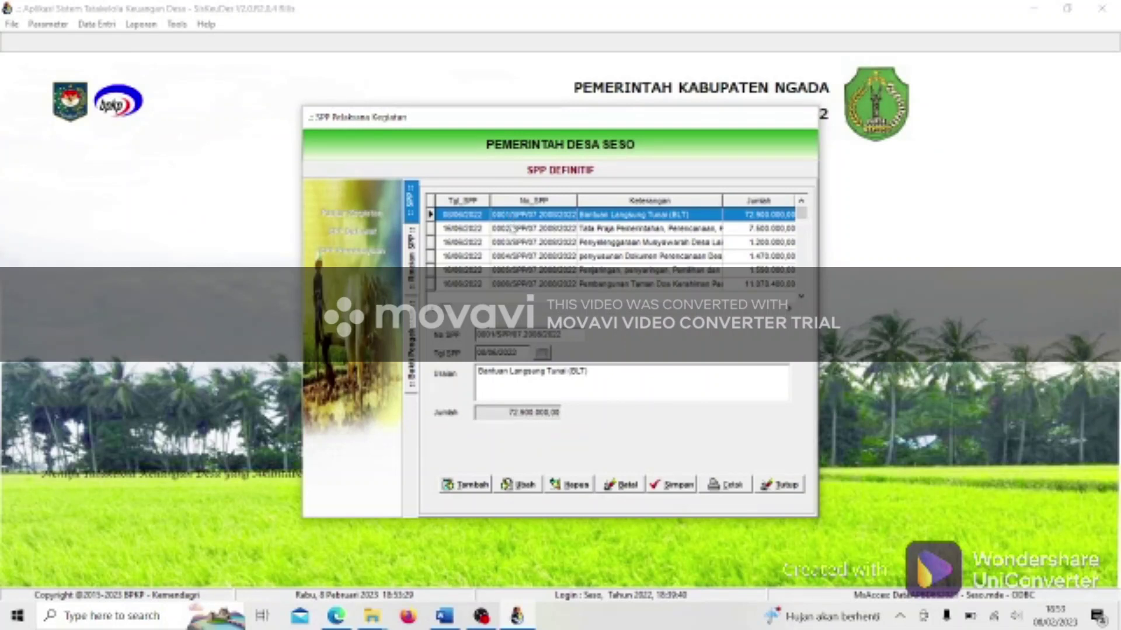
Inspect each payment receipt under SPP 0002, from receipt 00002 up to 00006.
double_click(535, 230)
double_click(535, 233)
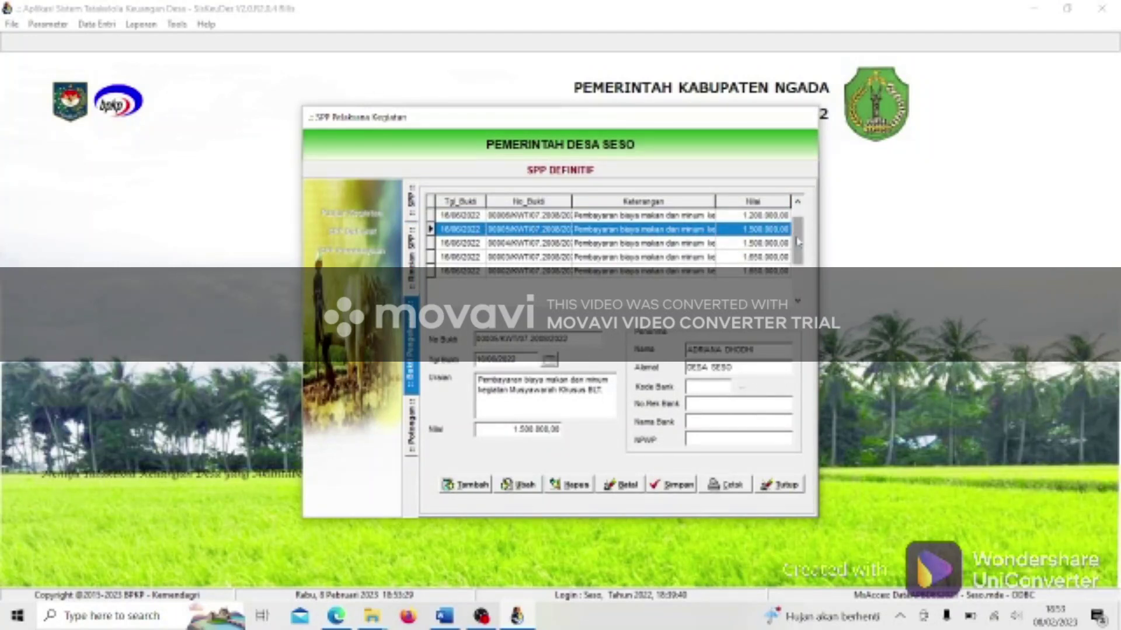
click(791, 215)
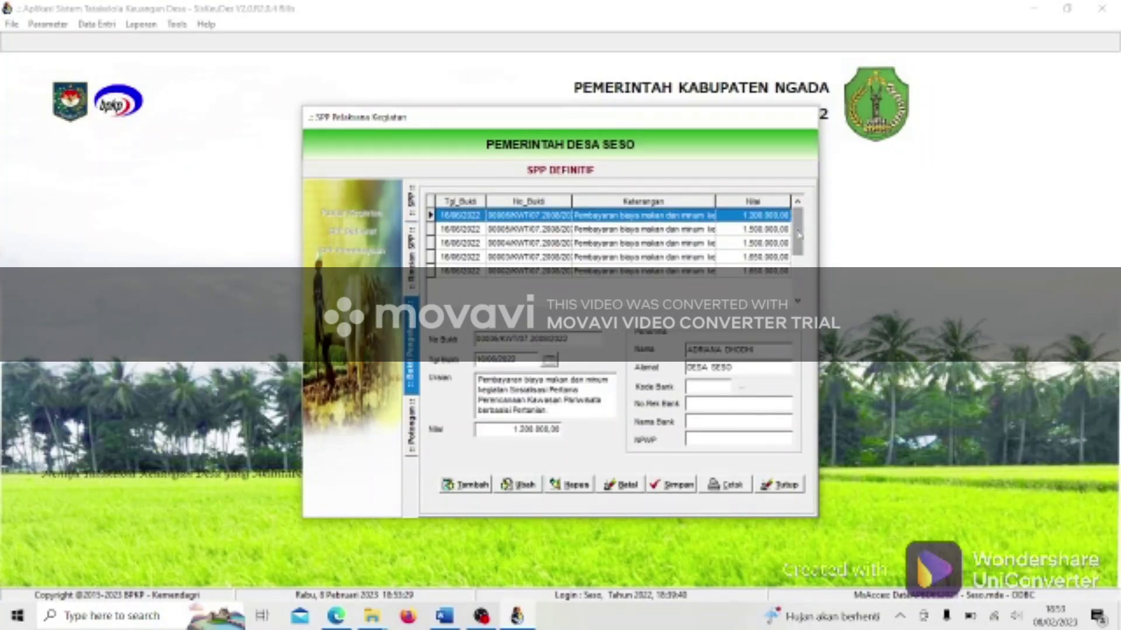
drag(798, 233, 800, 293)
click(498, 272)
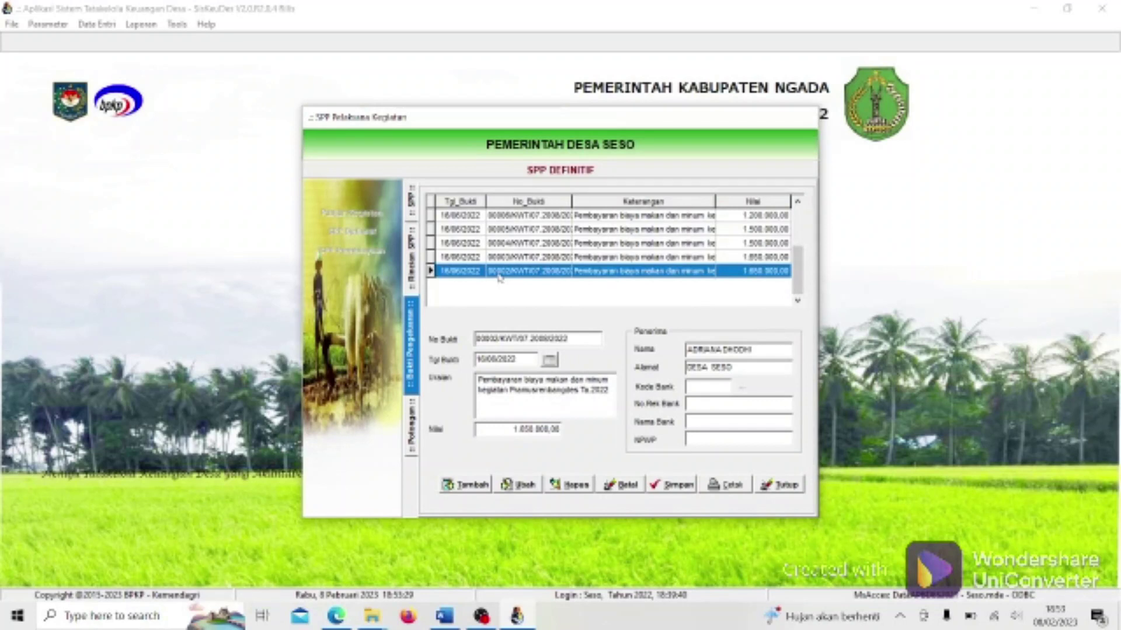
click(500, 257)
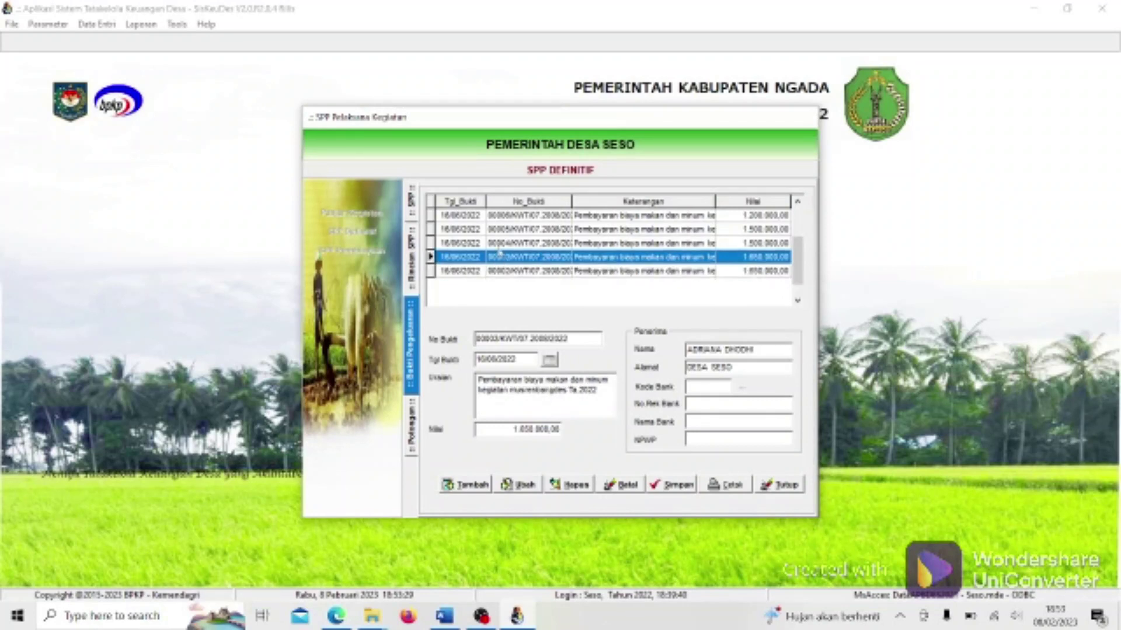
click(499, 244)
click(499, 232)
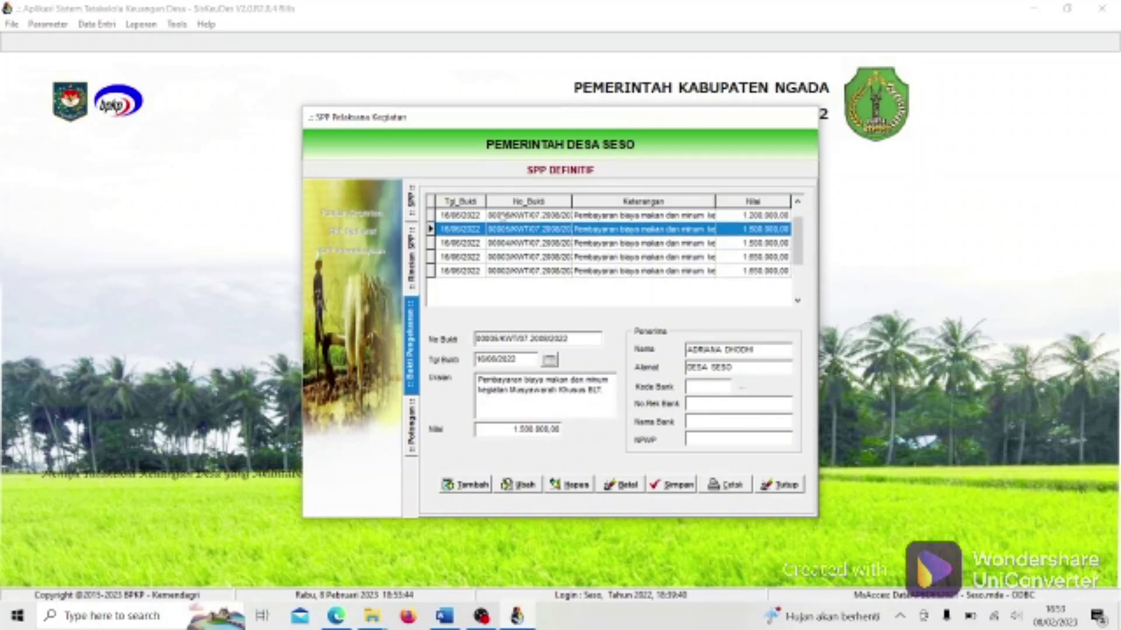
click(500, 215)
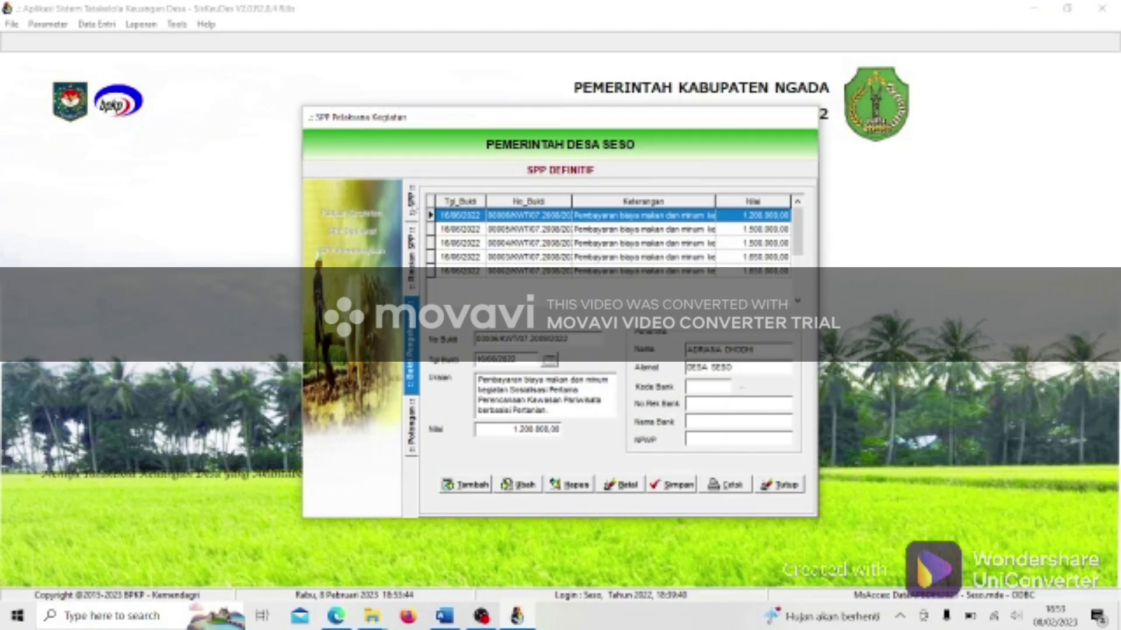
click(413, 205)
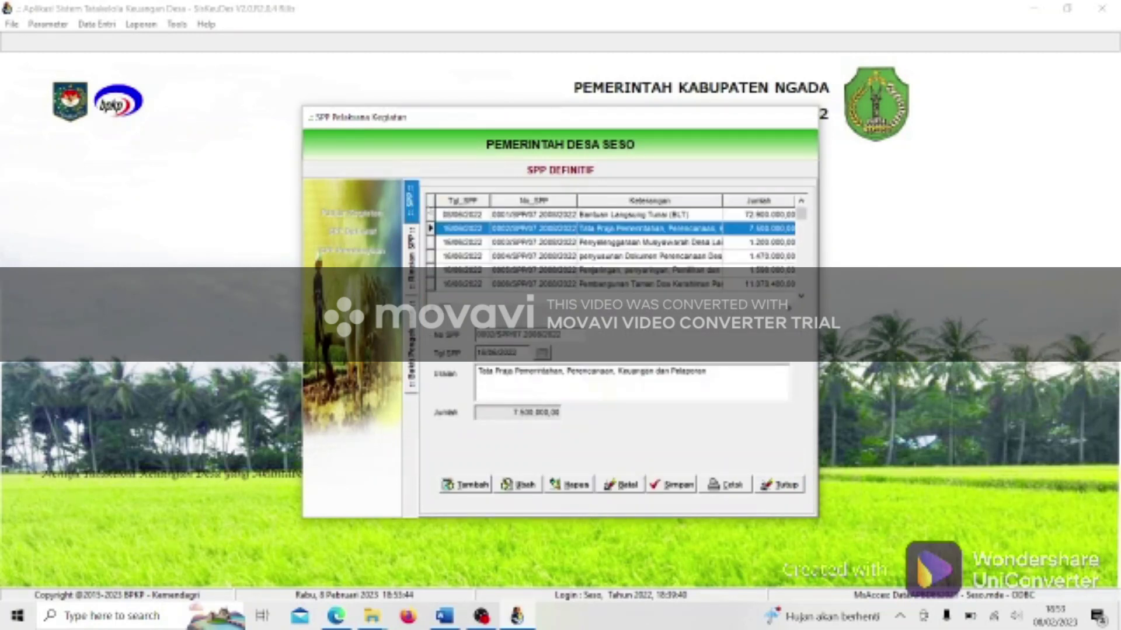
Check SPP 0003's 1.200.000 receipt and SPP 0004's 1.470.000 receipt, then close the window.
double_click(532, 244)
double_click(532, 235)
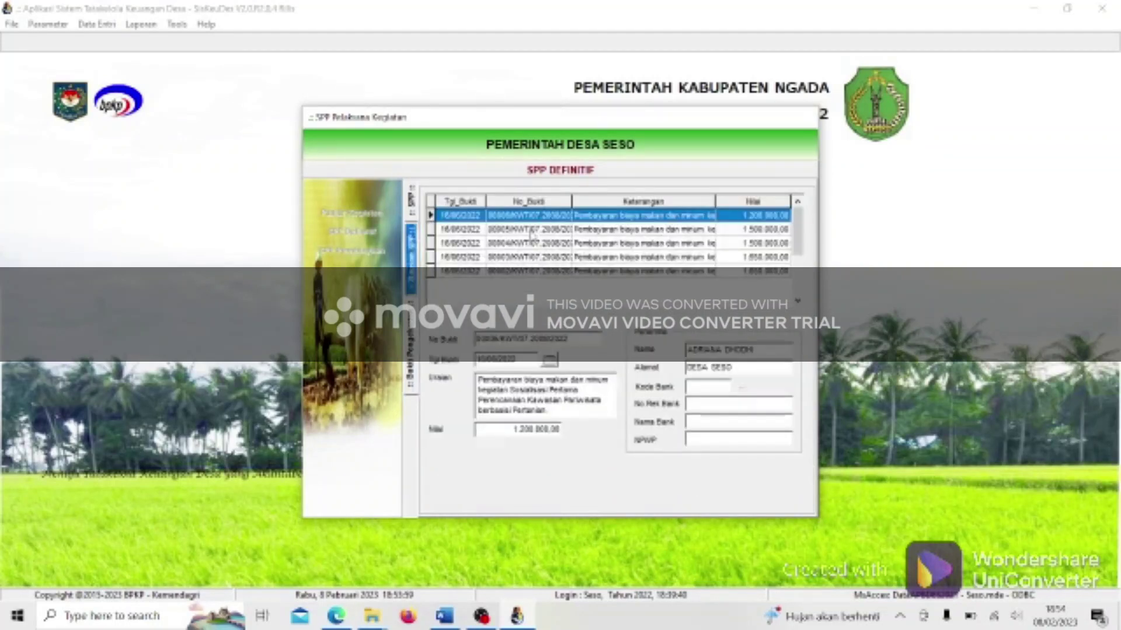
click(413, 252)
click(412, 207)
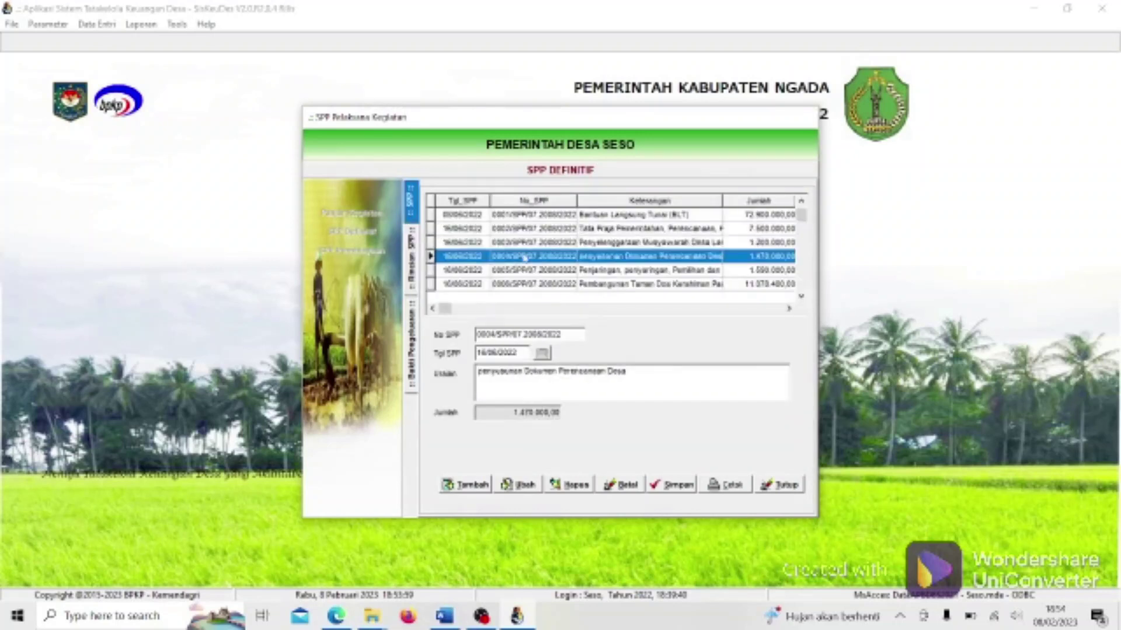
double_click(526, 254)
double_click(530, 242)
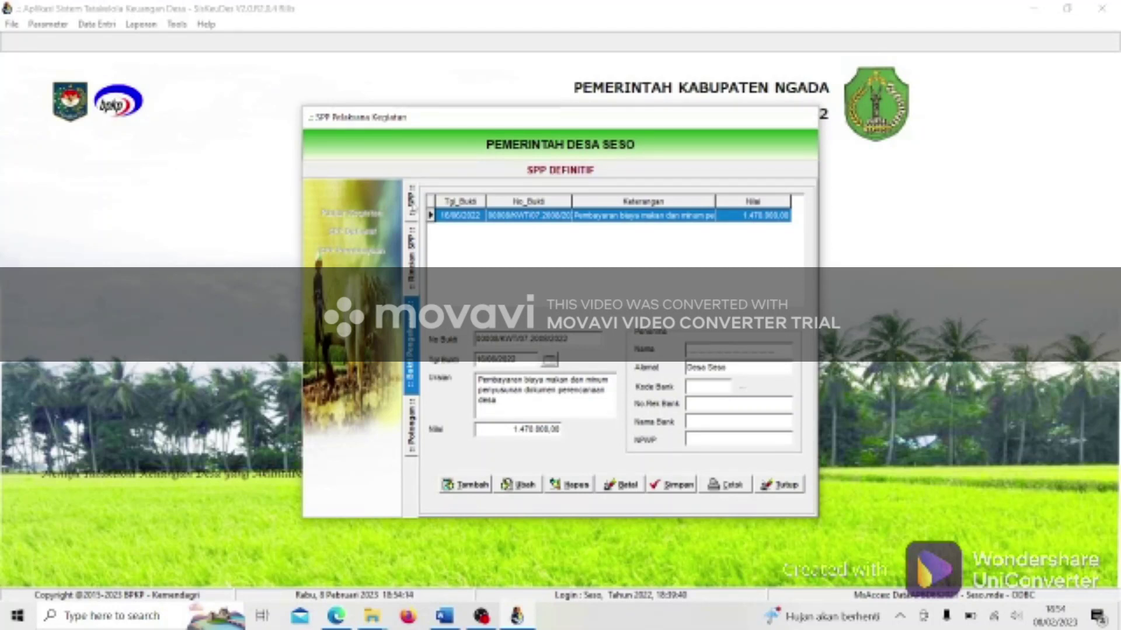
click(411, 201)
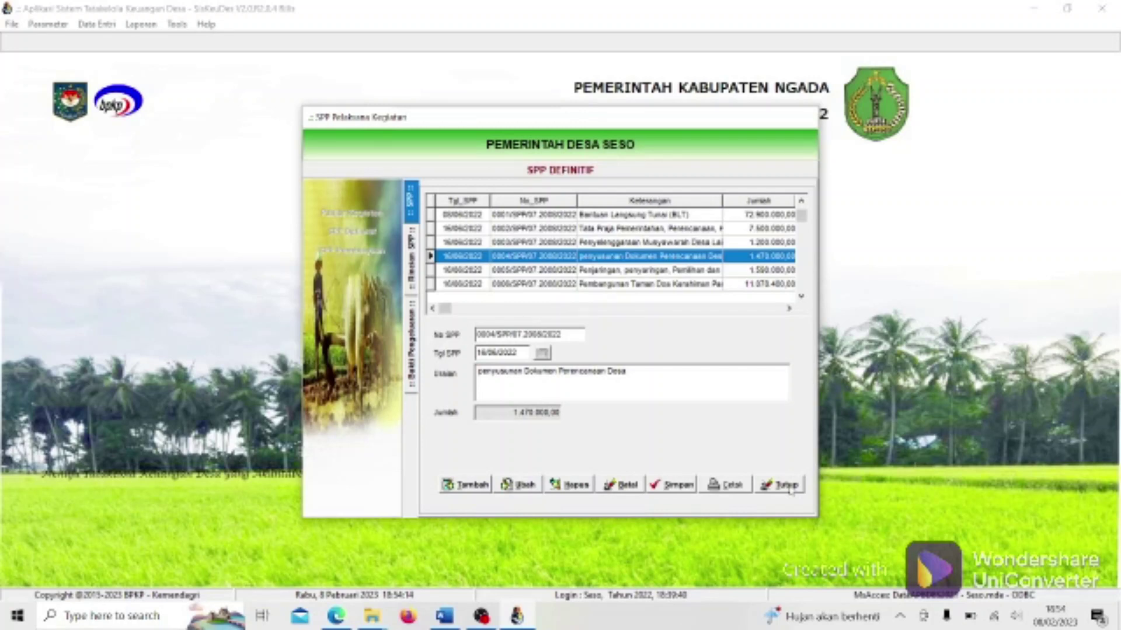
click(782, 485)
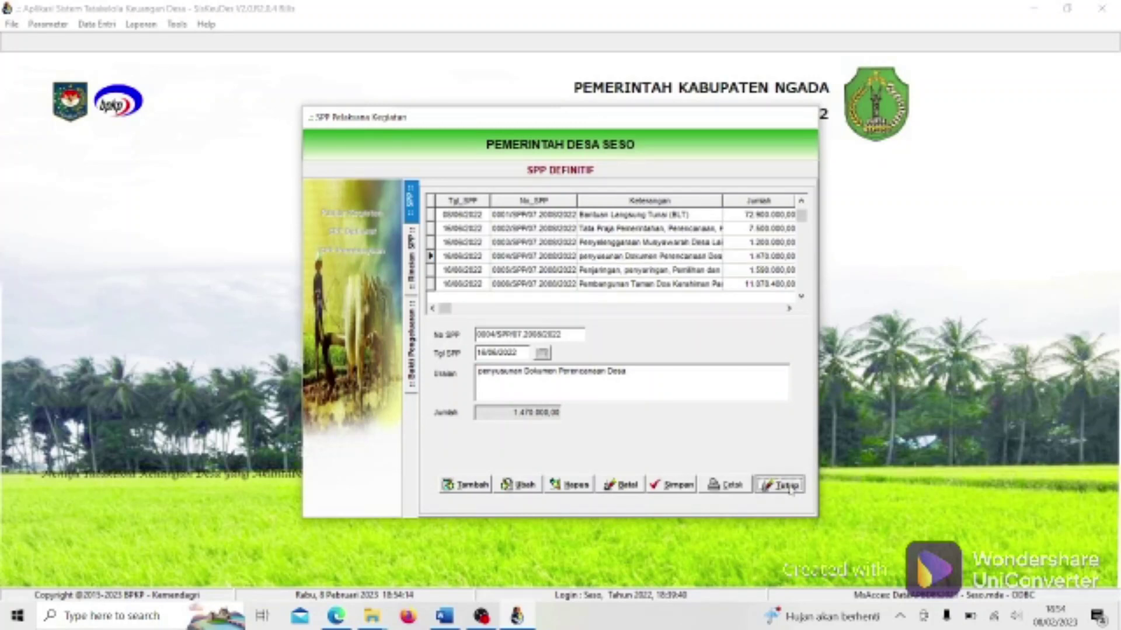
Generate the Register SPP Pengeluaran for 07 Kecamatan Soa, Desa Seso.
click(140, 24)
click(199, 102)
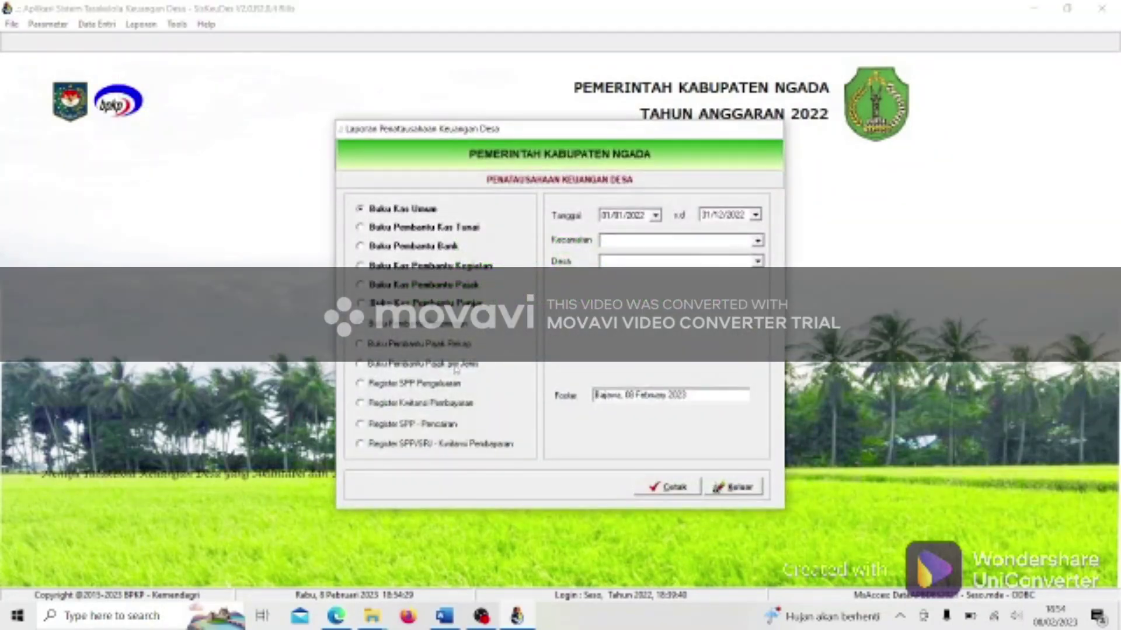
click(443, 386)
click(695, 239)
key(Down)
key(Tab)
key(Down)
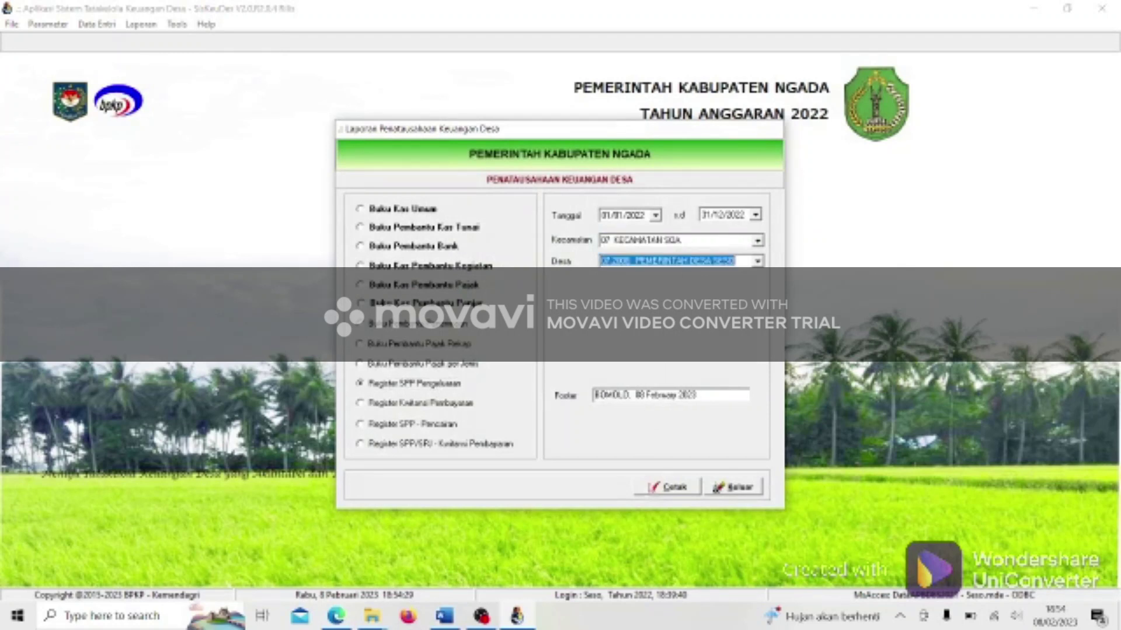
click(652, 490)
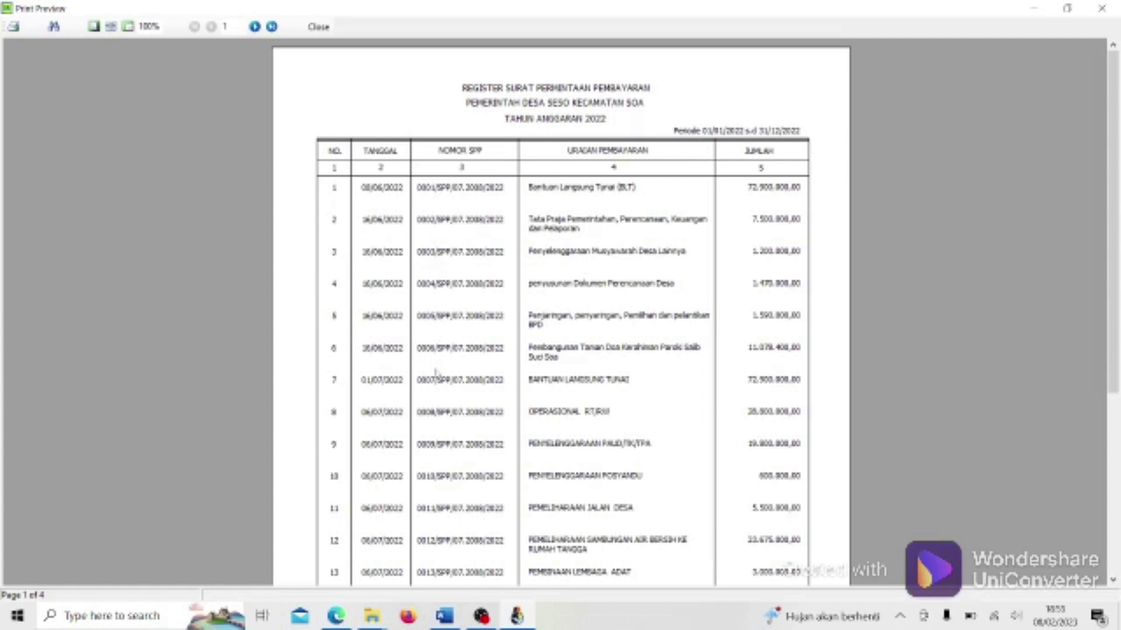
Check the register's last page total: 67 SPPs, 1.024.741.436,00, then close the preview.
scroll(450, 367, down, 5)
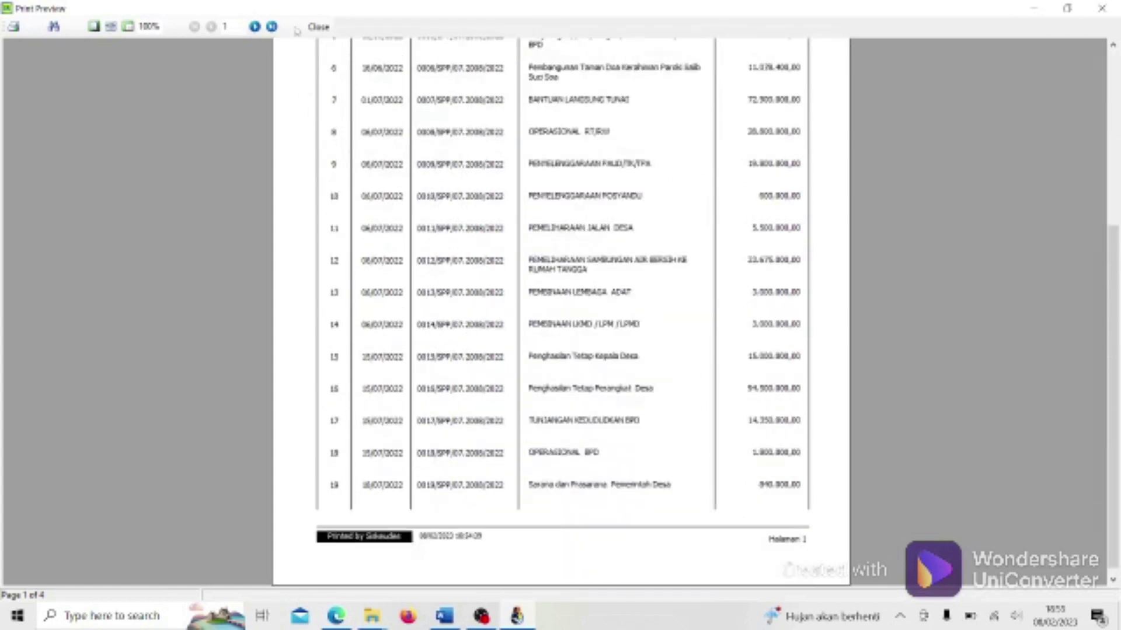
click(273, 27)
scroll(467, 274, up, 3)
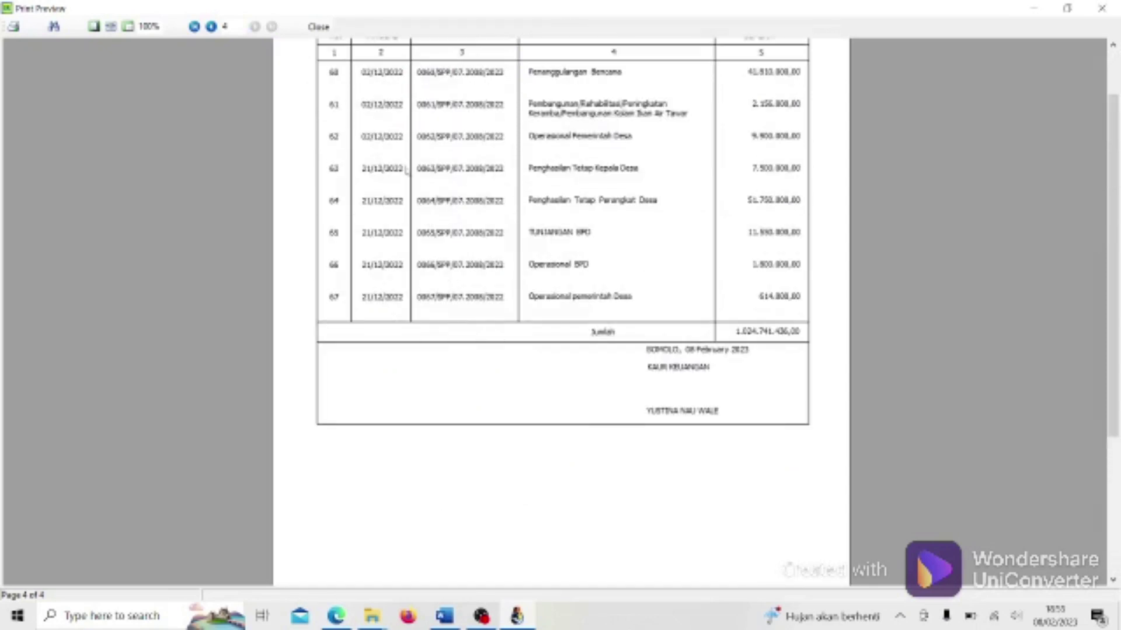
click(318, 27)
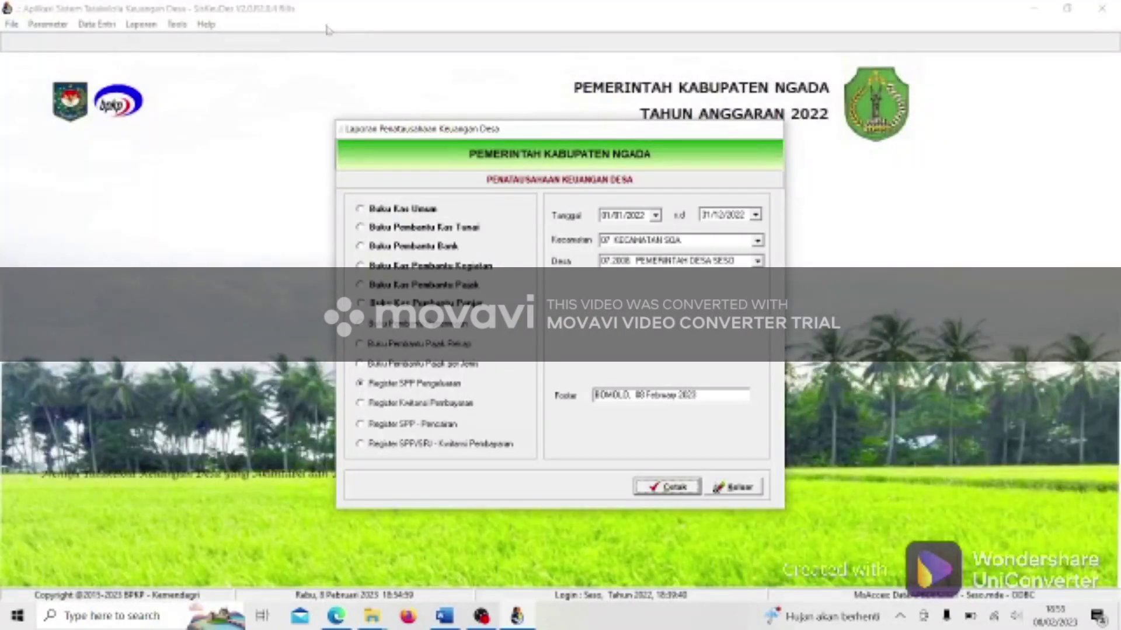
Preview the Register Kwitansi Pembayaran to its final total of 254 receipts, 1.024.741.436,00, and close it.
click(437, 406)
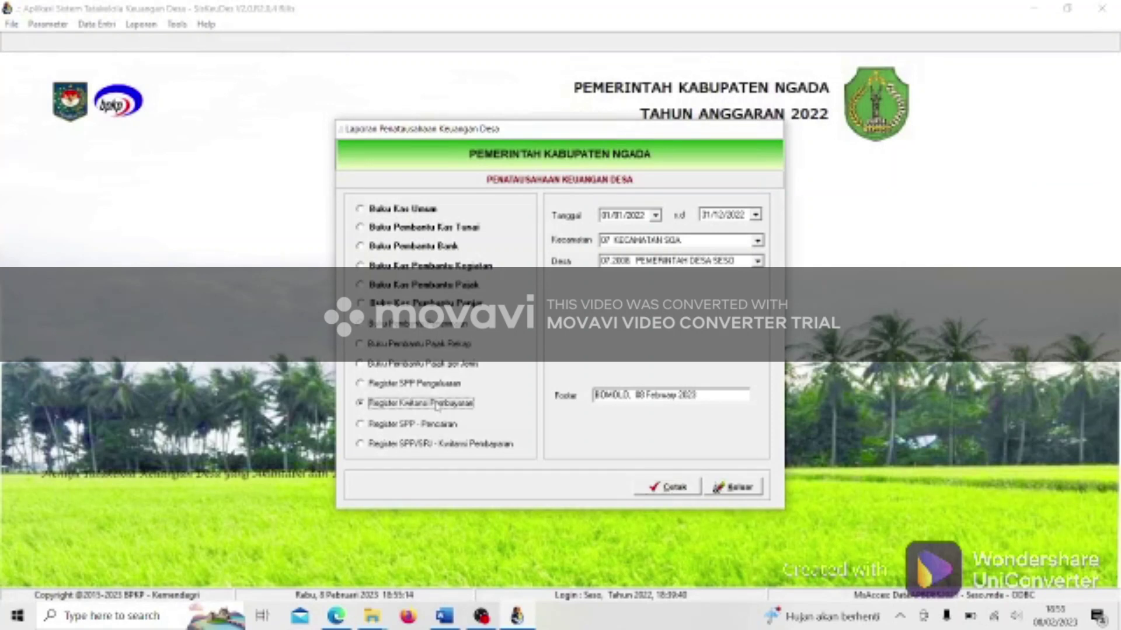
click(670, 487)
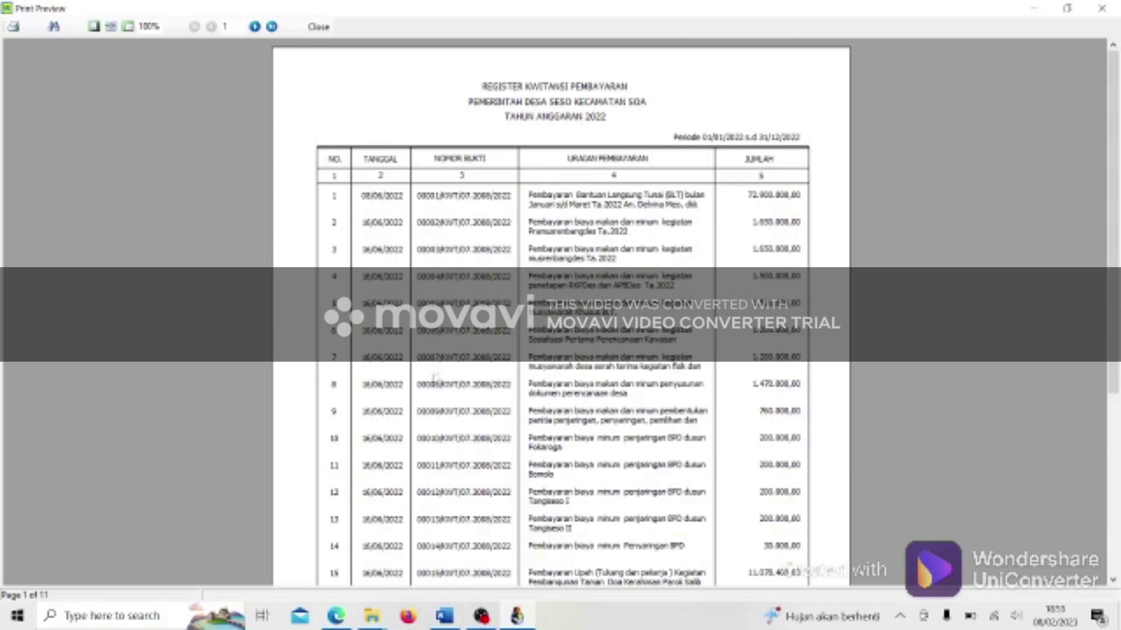
scroll(447, 415, down, 10)
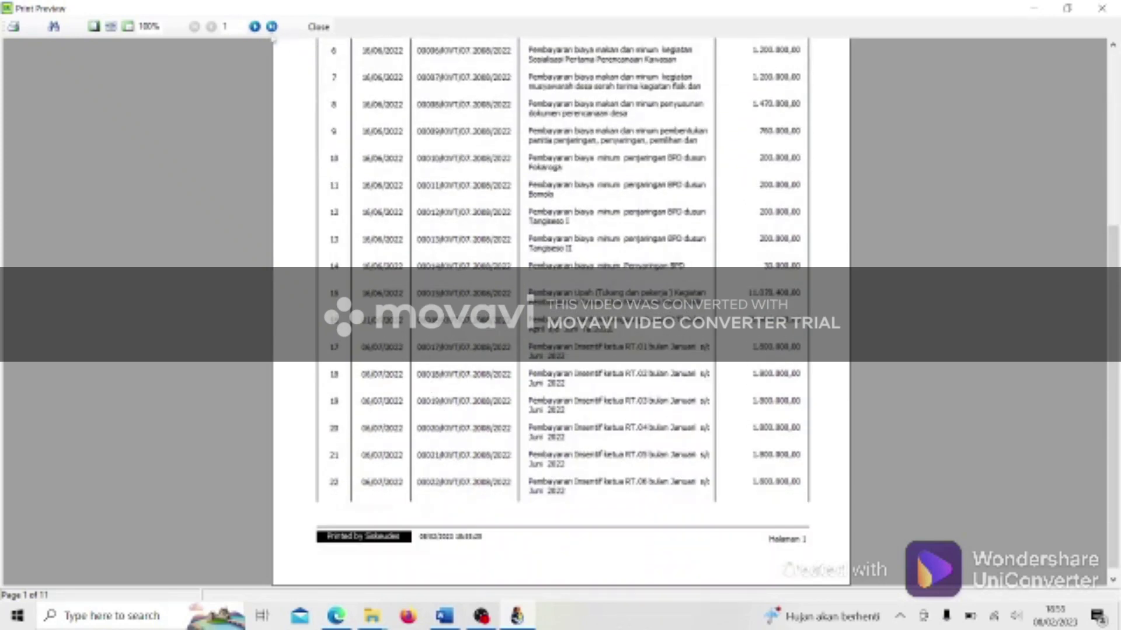
click(272, 26)
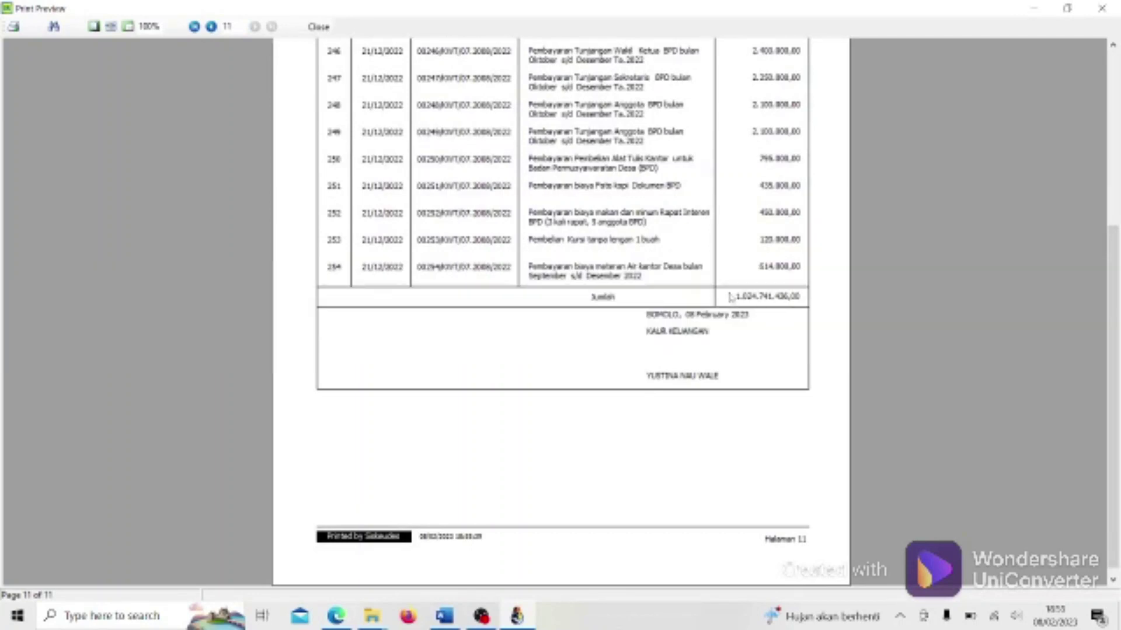
click(319, 28)
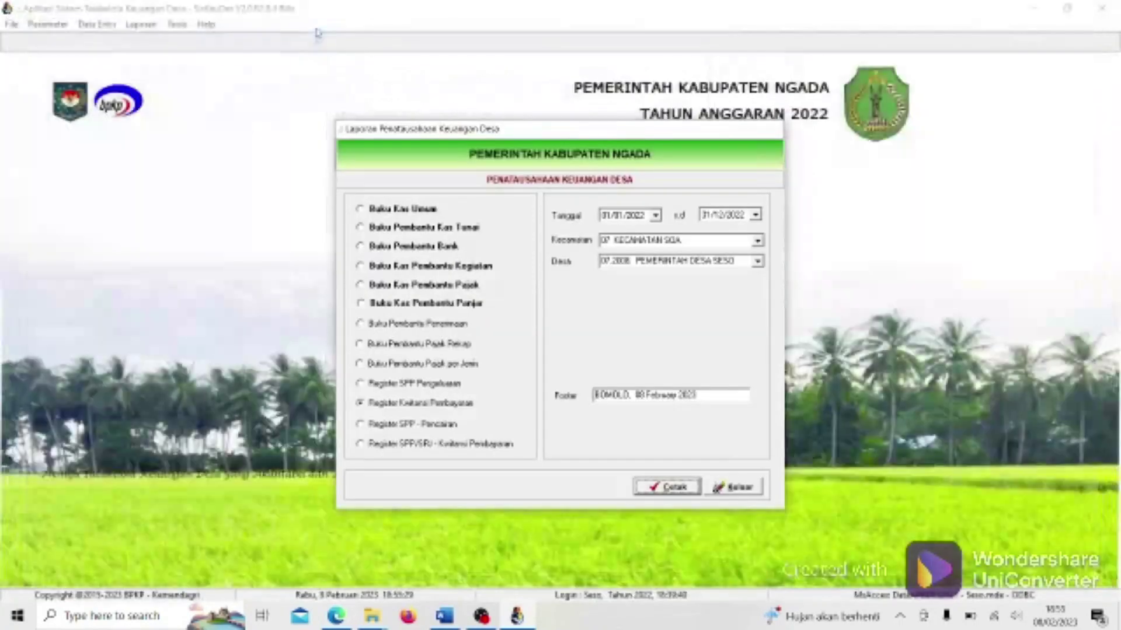
In the Word checklist, make the word 'dibackup' in item 3 bold.
key(alt+Tab)
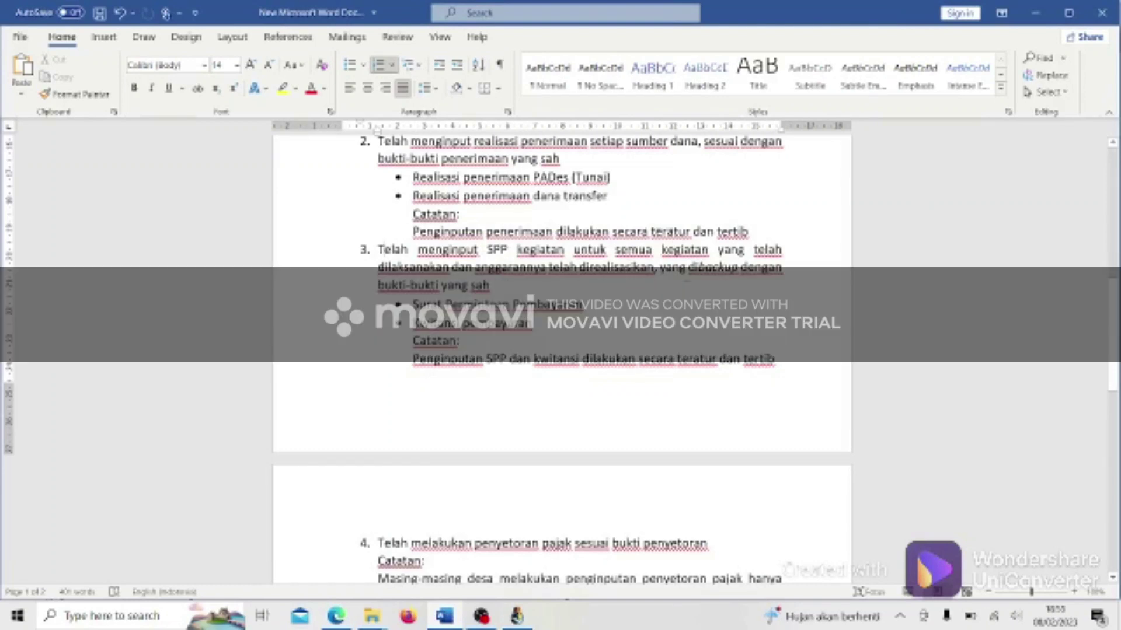
drag(690, 268, 740, 267)
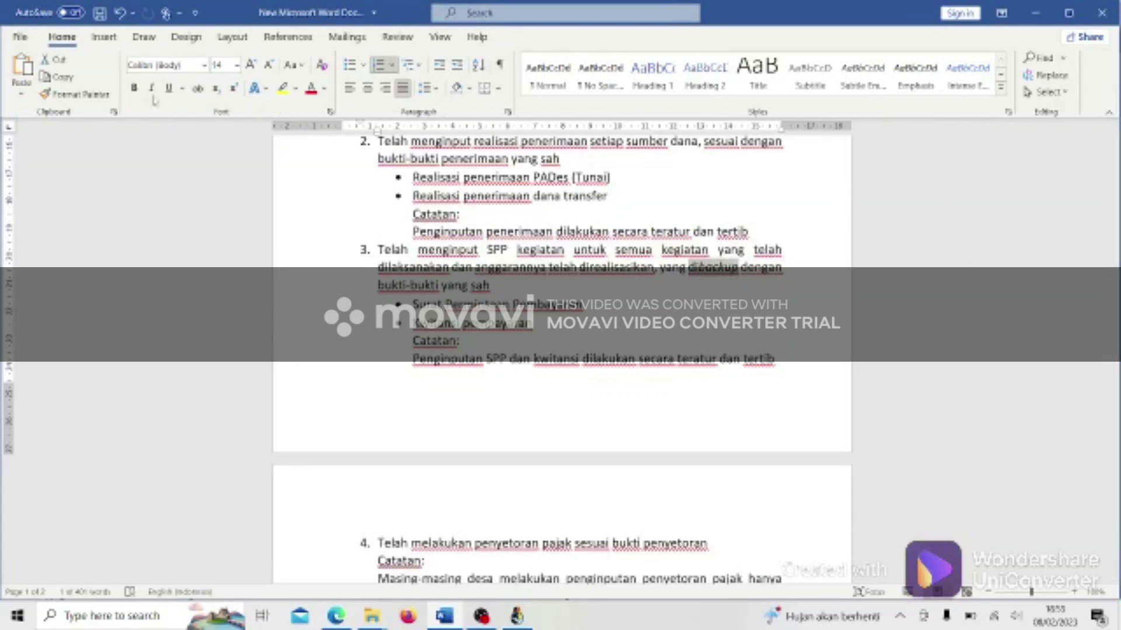
click(134, 87)
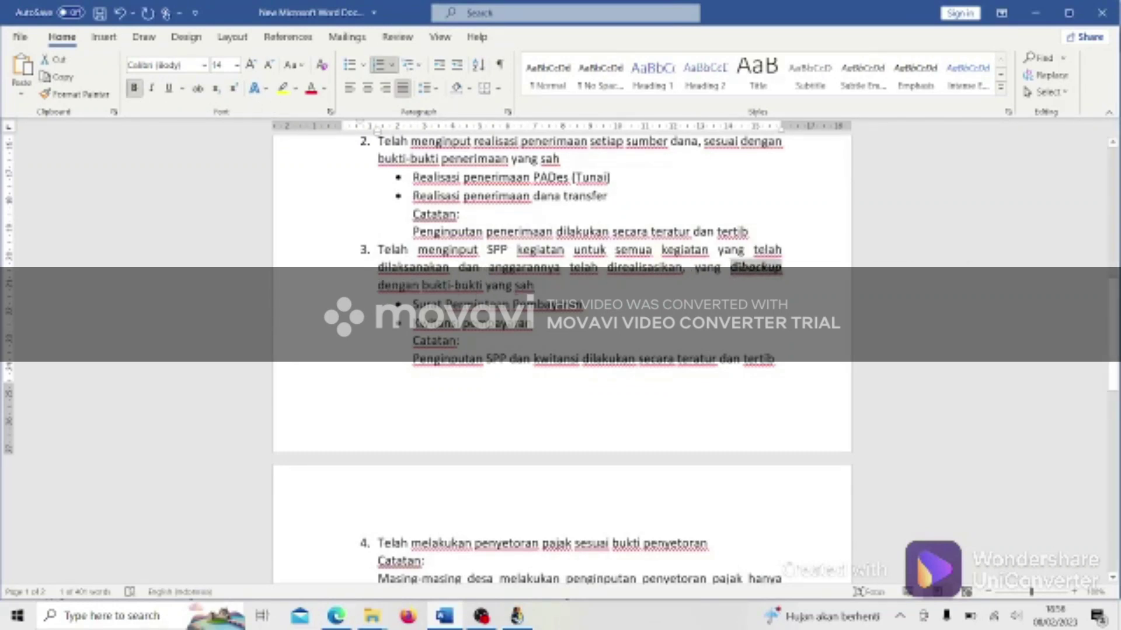
click(554, 287)
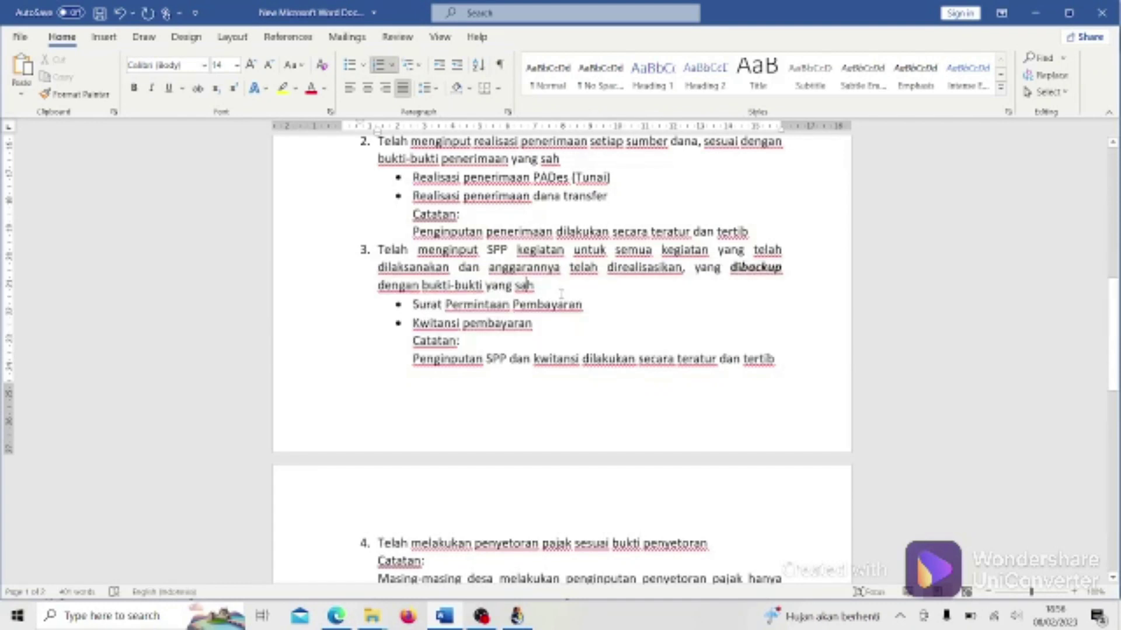
Append 'pajak' to item 4's first line, then go back to Siskeudes.
click(738, 266)
key(End)
scroll(495, 333, down, 2)
scroll(496, 332, down, 2)
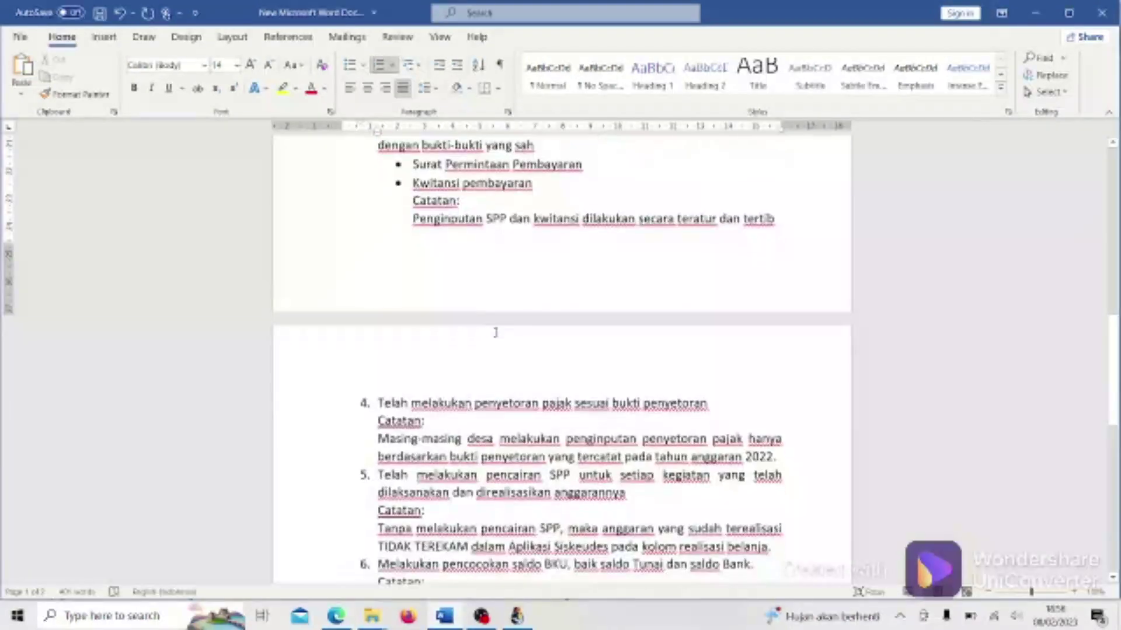
scroll(496, 330, up, 2)
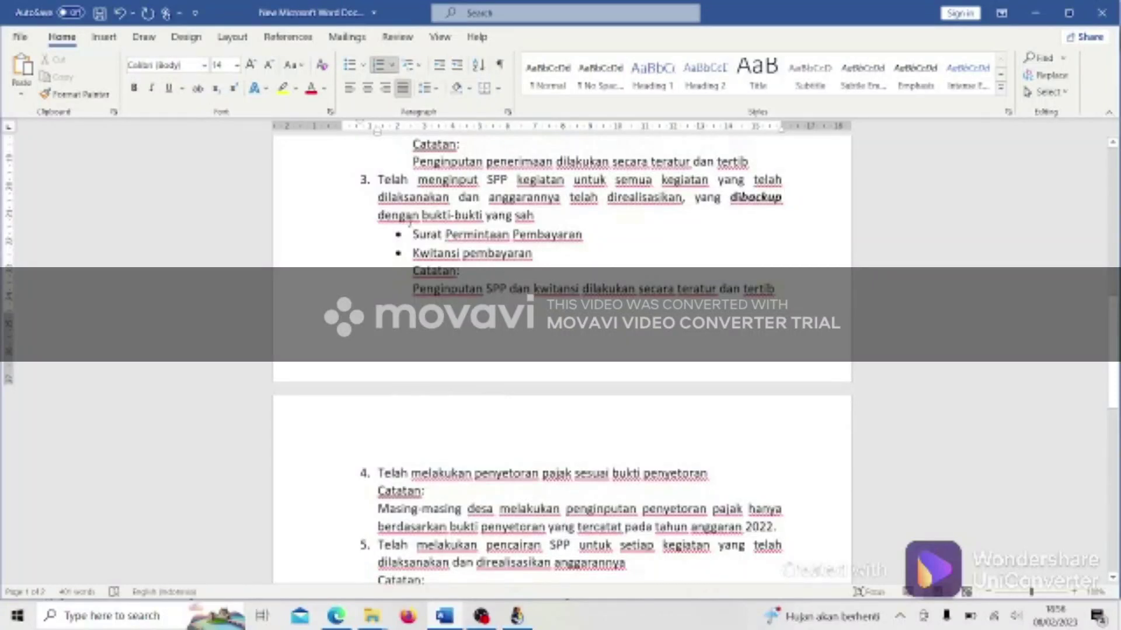
scroll(383, 335, down, 4)
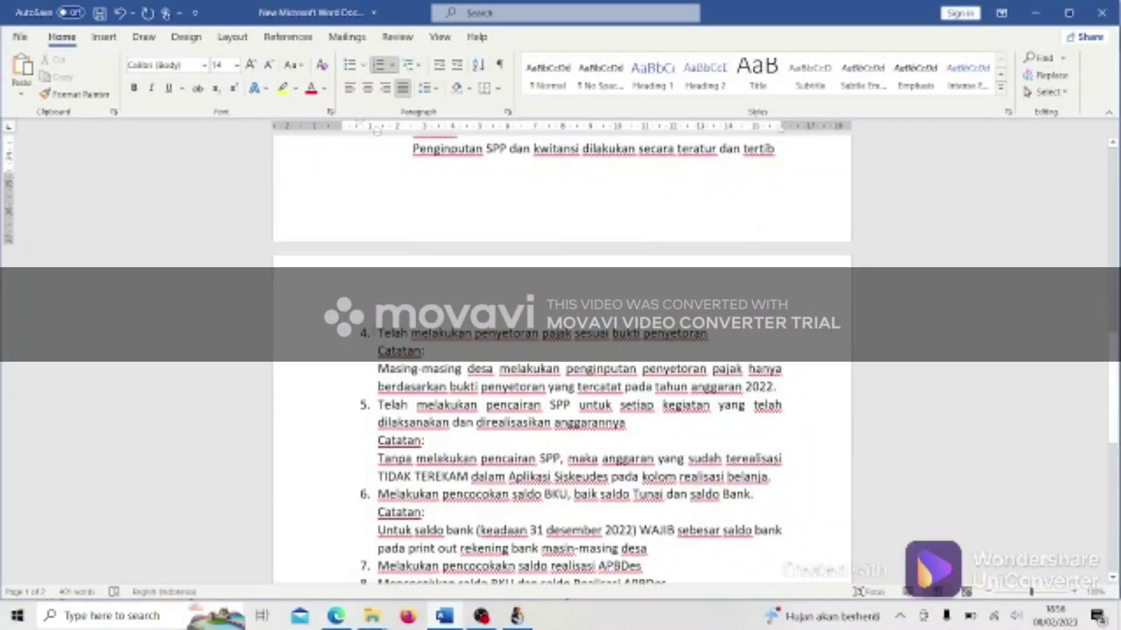
click(377, 333)
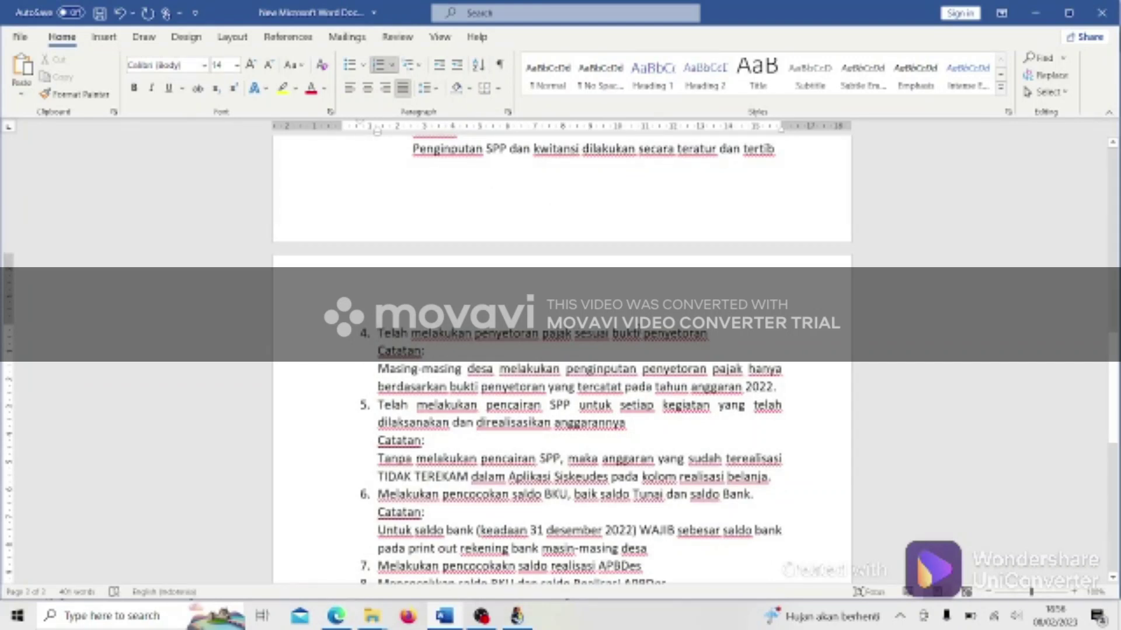
click(718, 333)
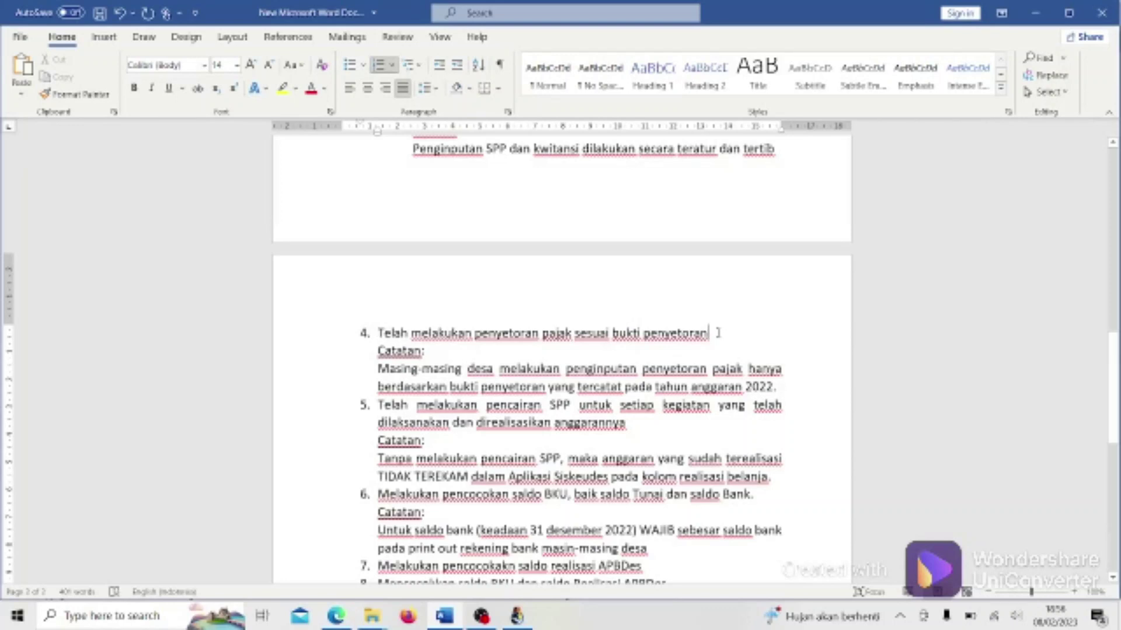
text(pajak)
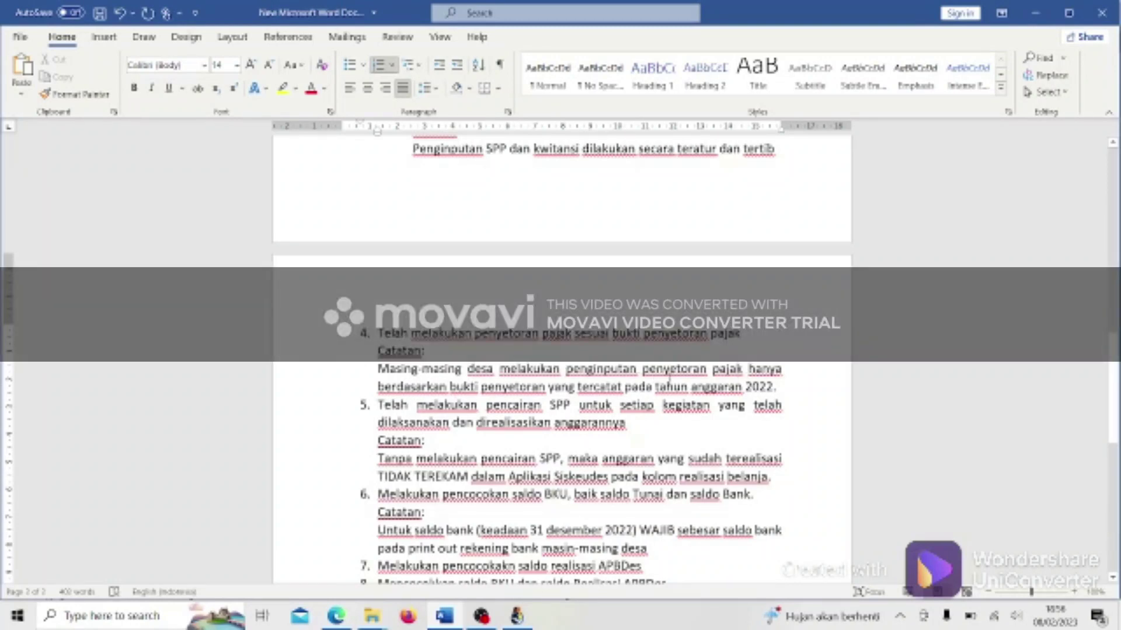
click(516, 616)
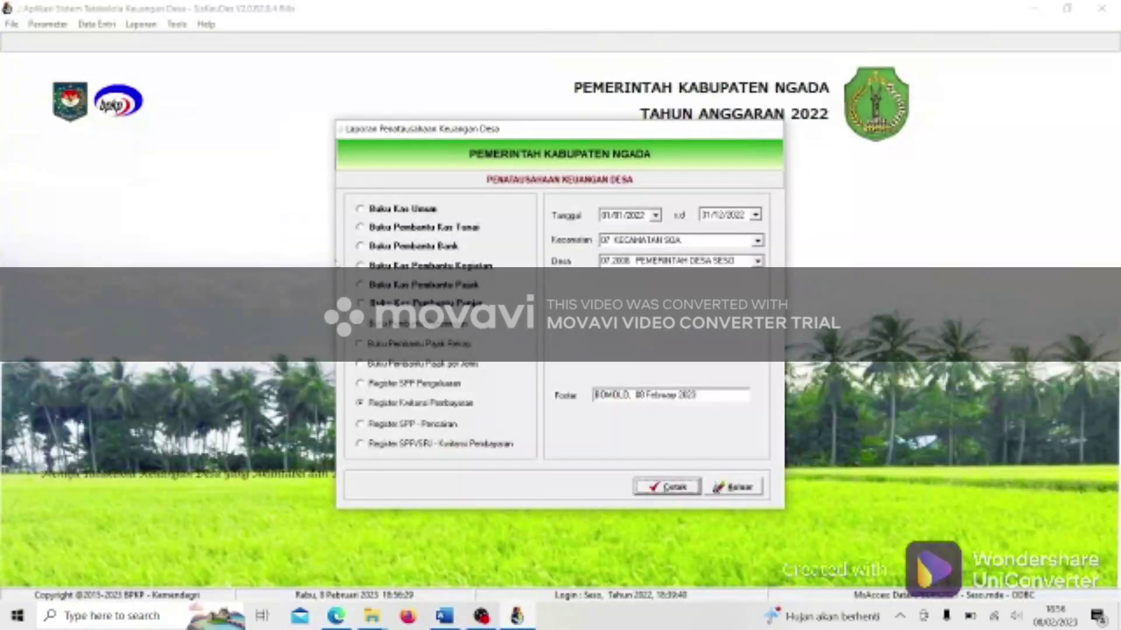
Close the reports dialog and load Desa Seso's Penyetoran Pajak records.
click(730, 488)
click(97, 24)
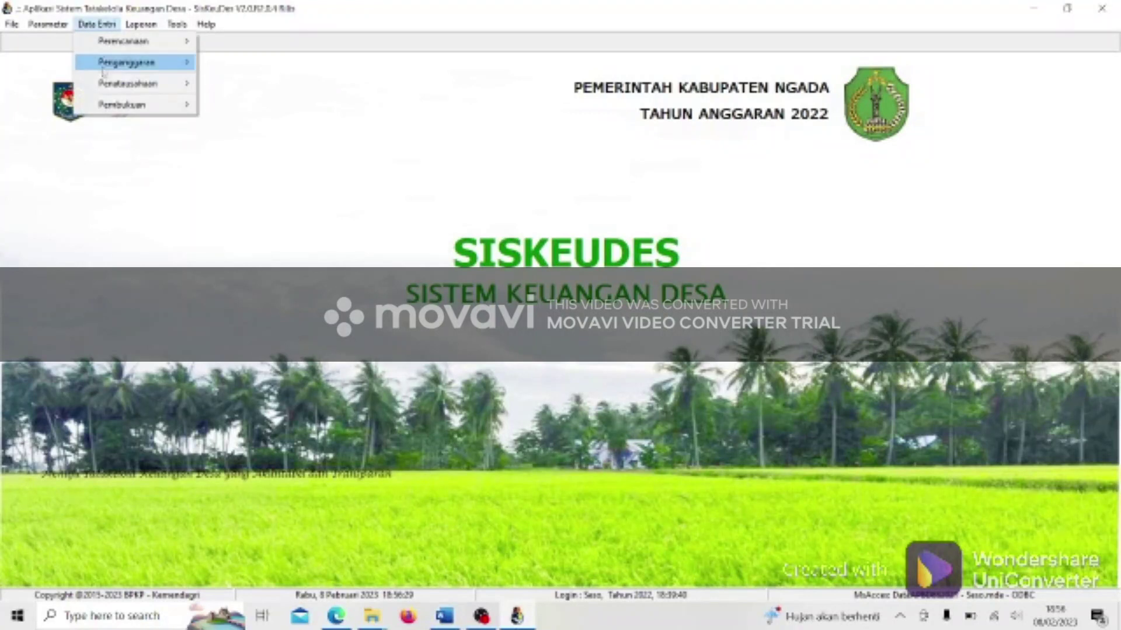
mouse_move(106, 85)
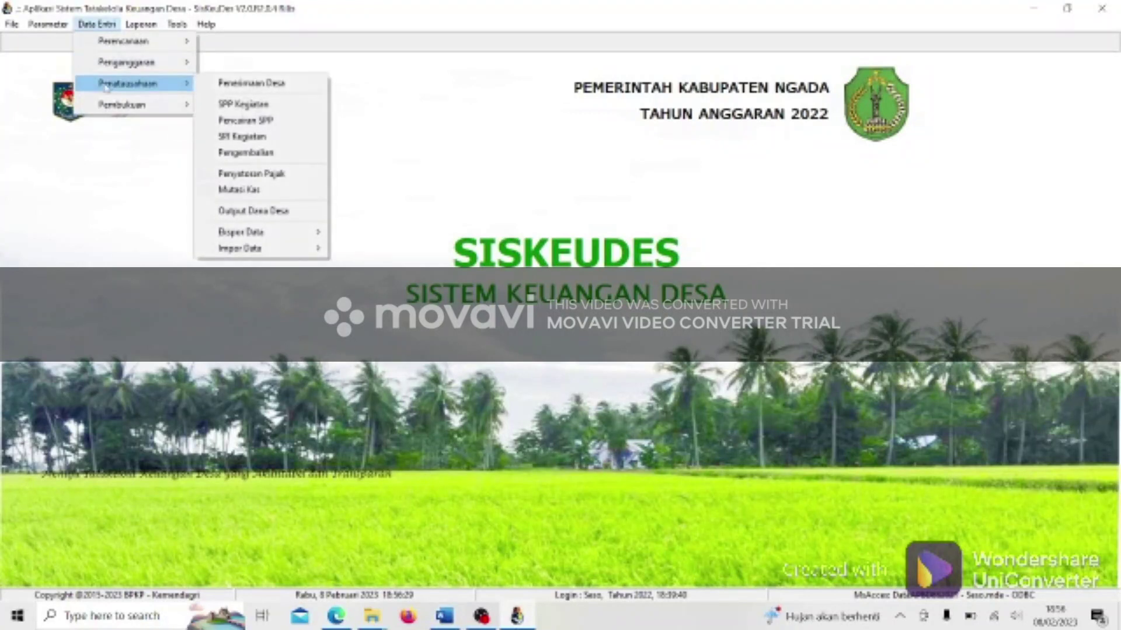
click(276, 171)
click(353, 216)
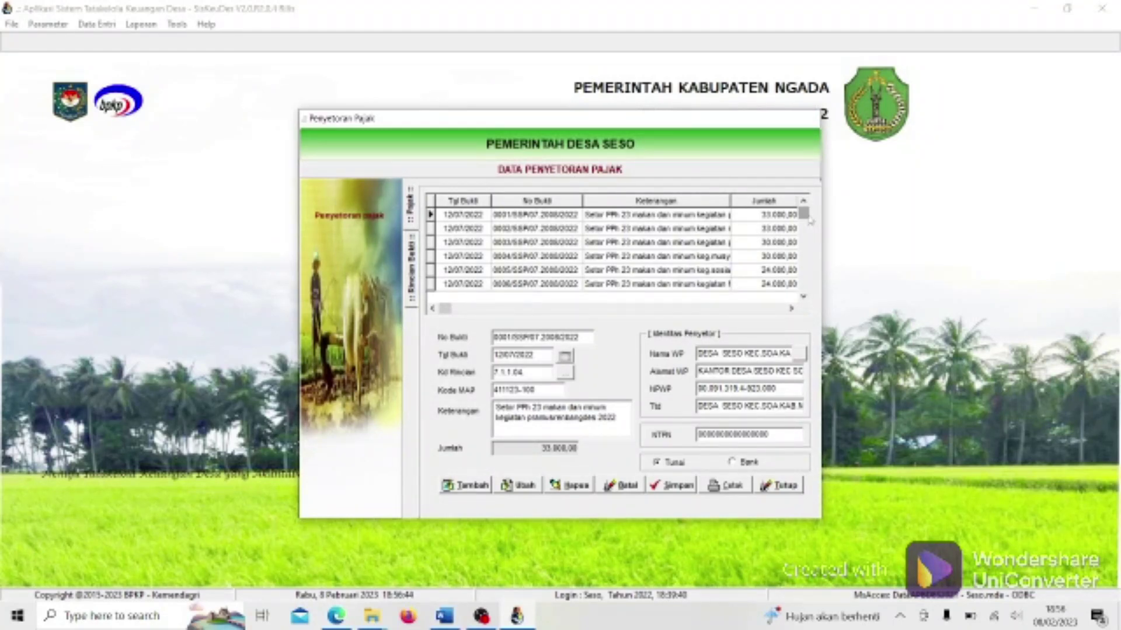
Inspect the first 12/07/2022 PPh 23 deposit's deductions, then reopen the tax deposit list.
click(458, 217)
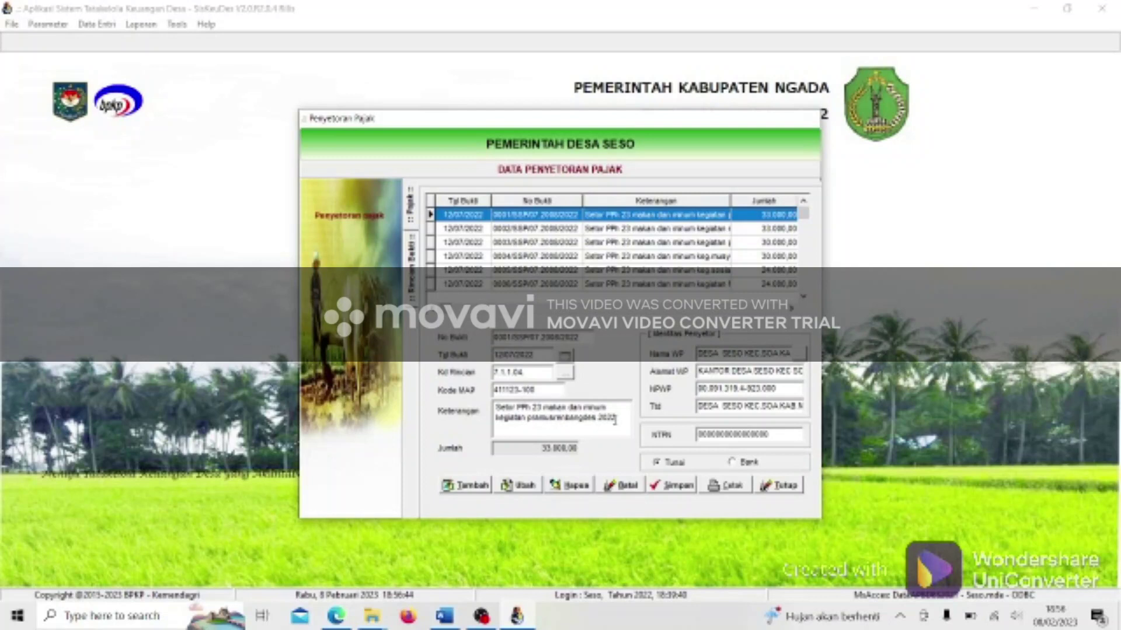
double_click(609, 216)
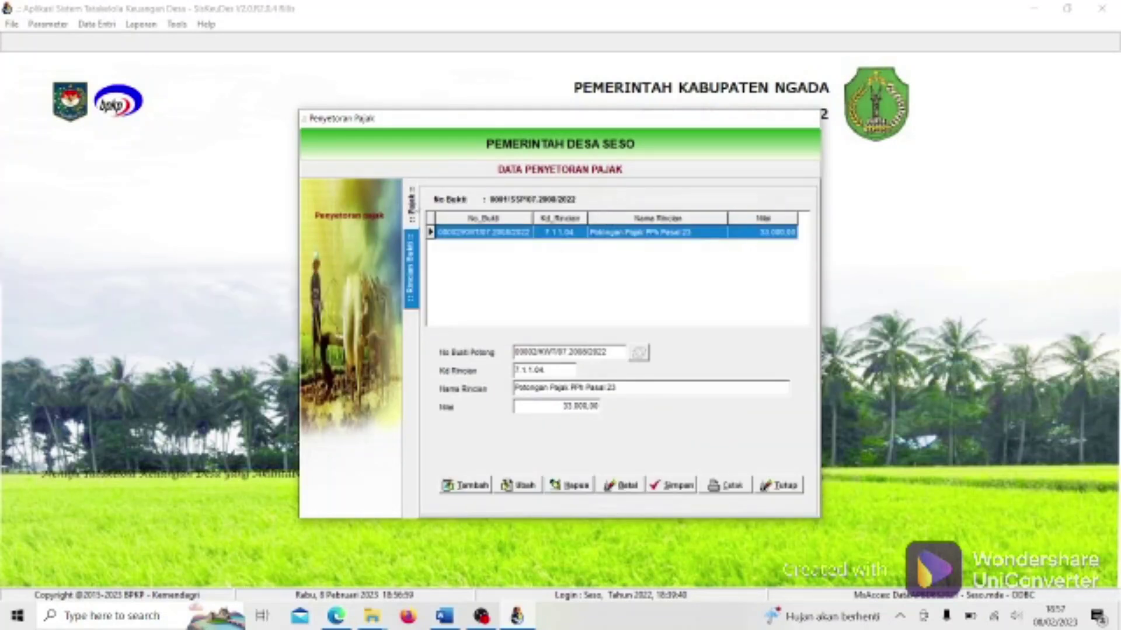
click(412, 204)
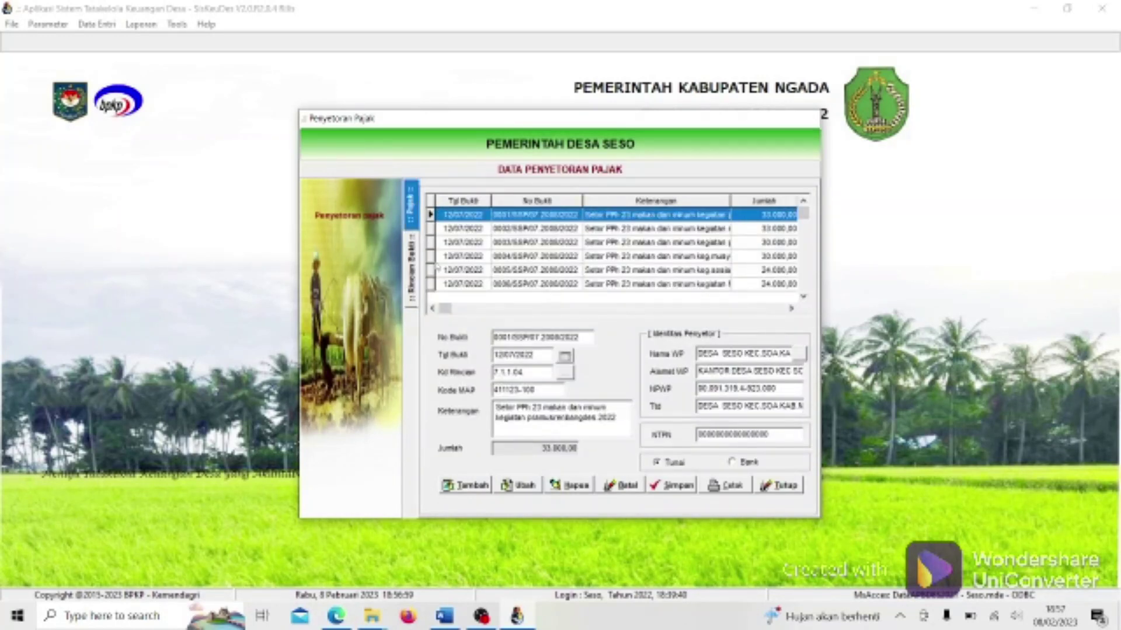
click(782, 487)
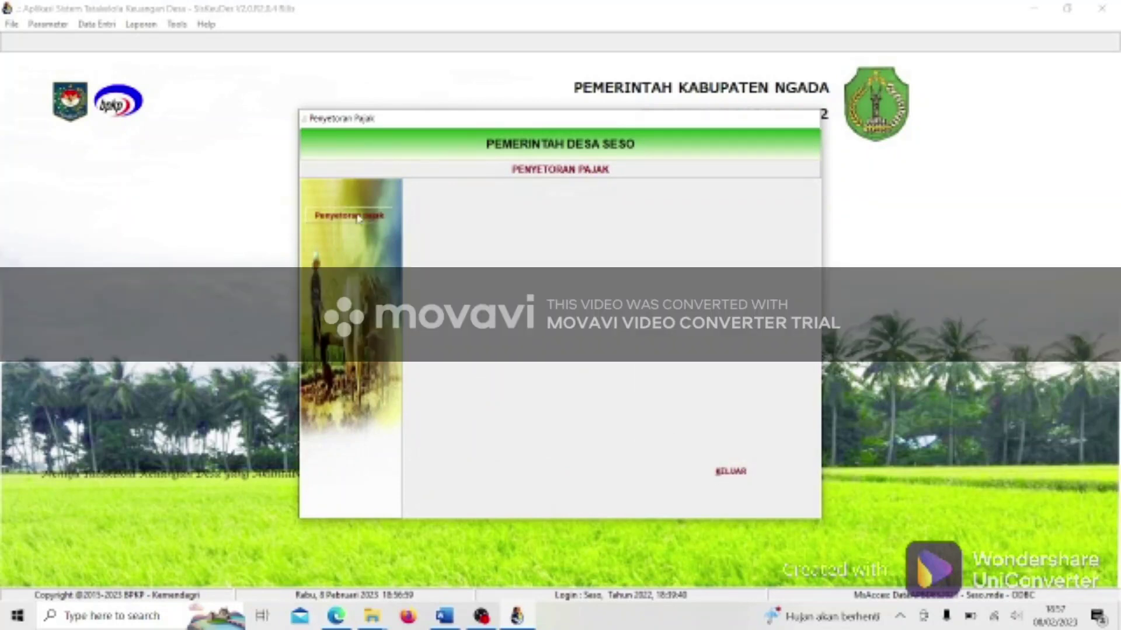
click(358, 217)
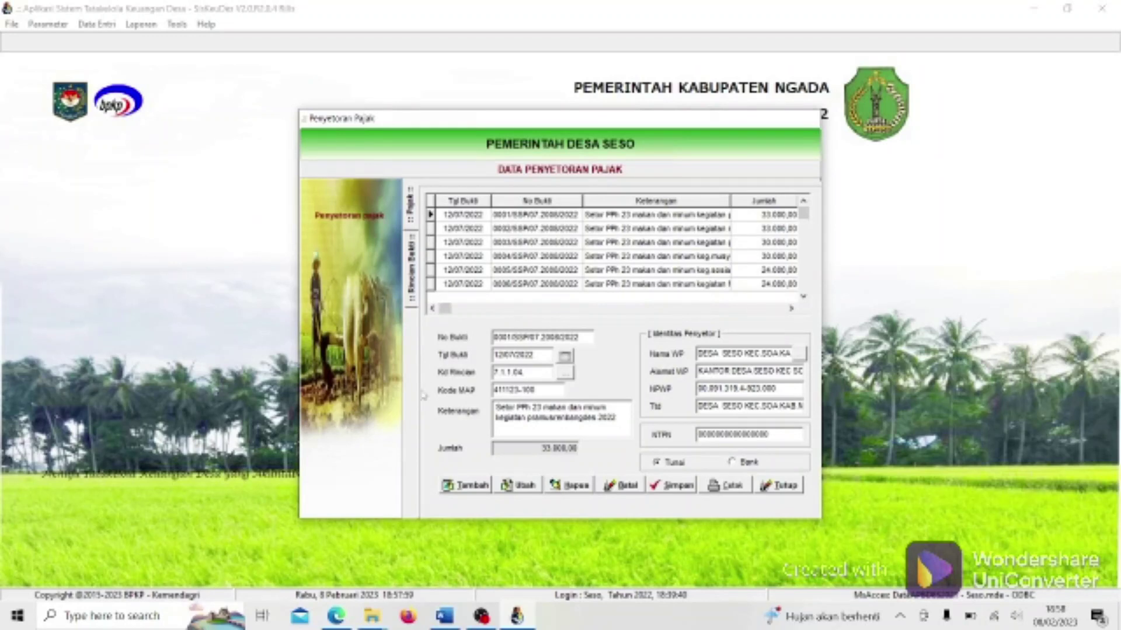
click(444, 616)
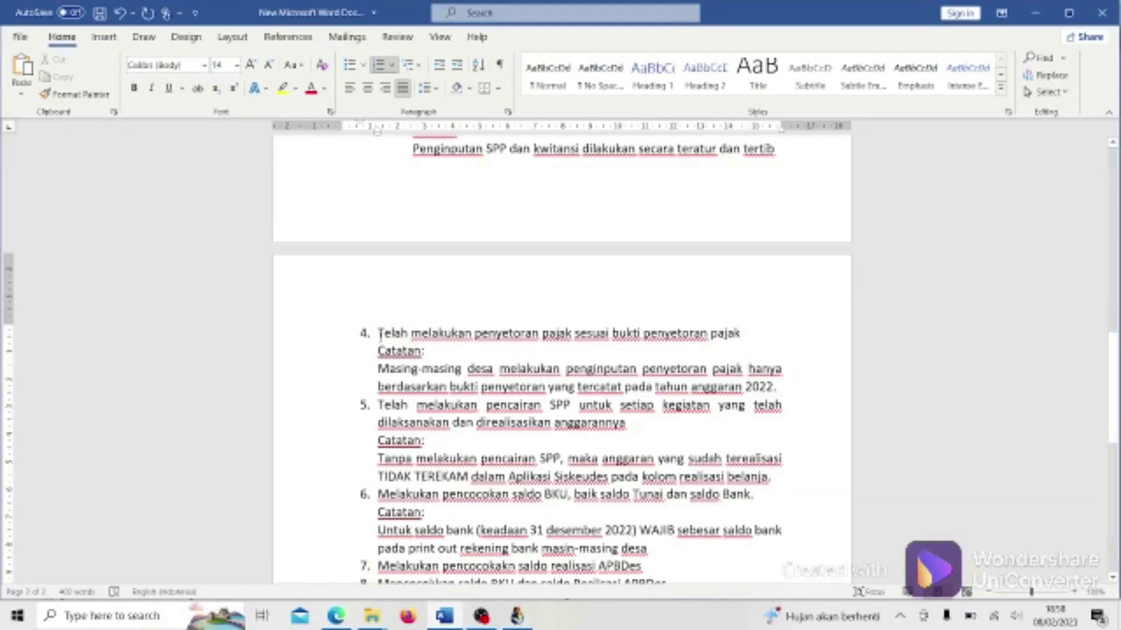
drag(380, 334, 774, 386)
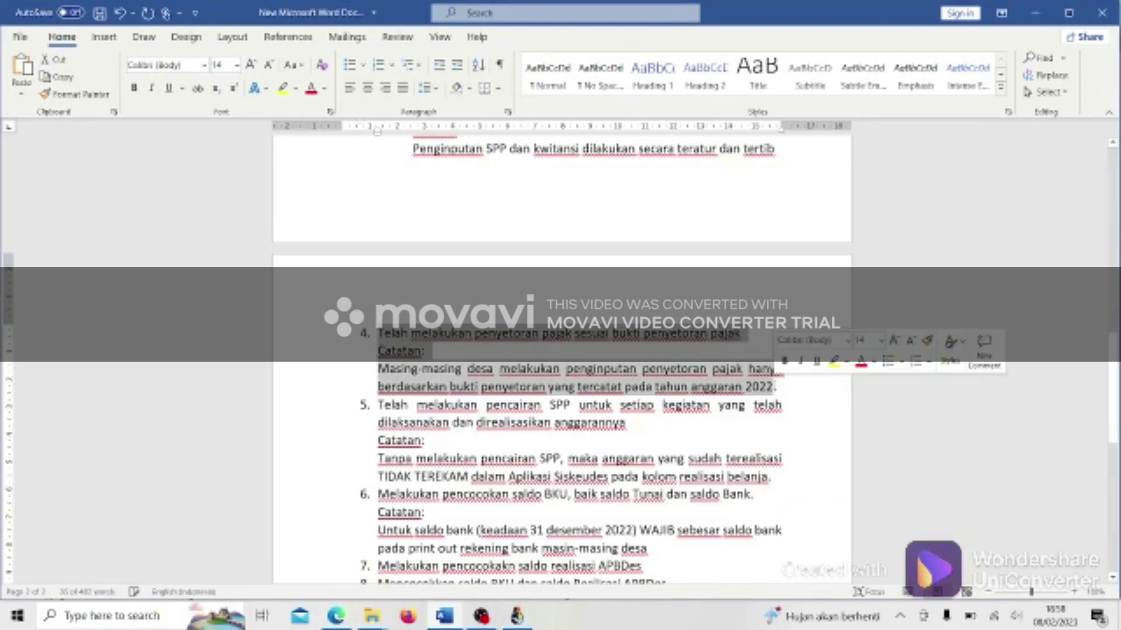
scroll(775, 387, down, 3)
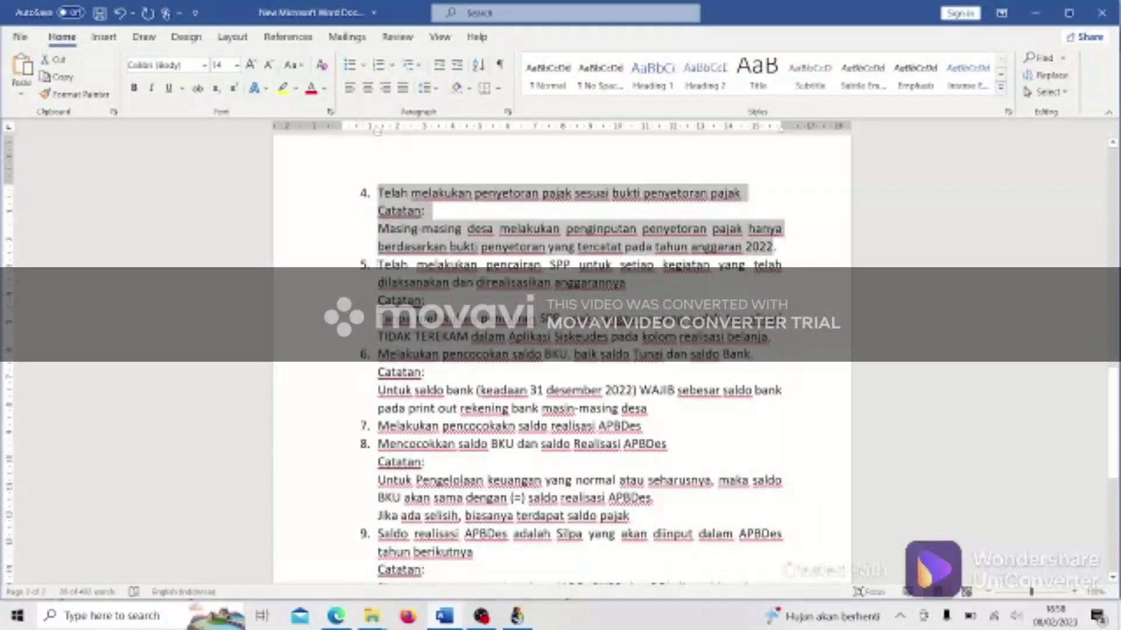
click(377, 264)
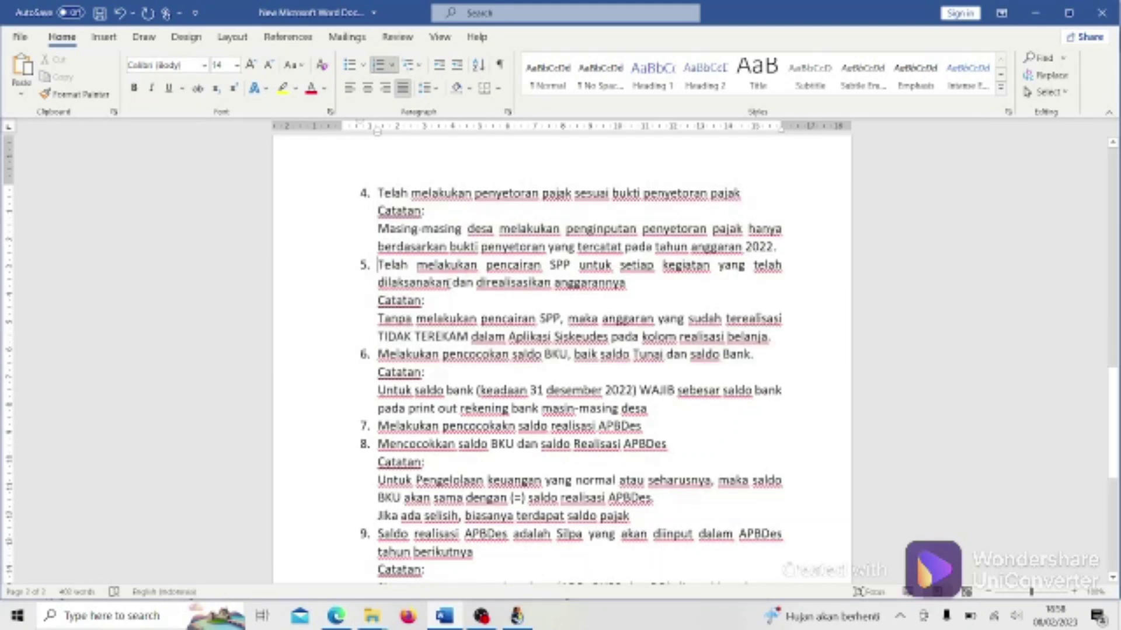
click(640, 284)
scroll(631, 274, up, 4)
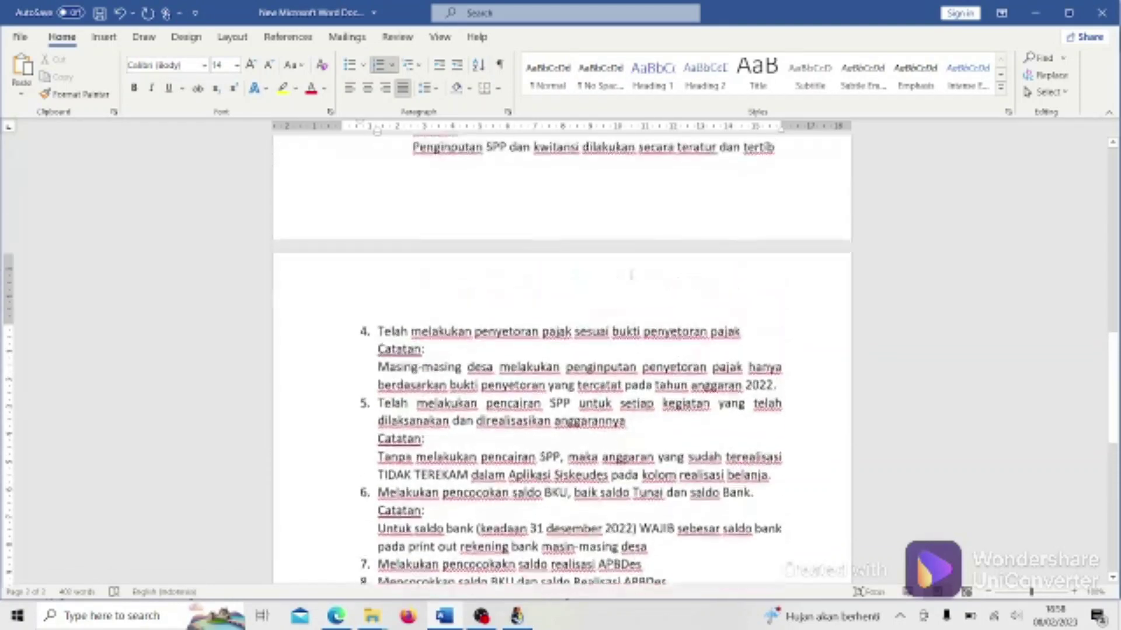
scroll(630, 274, up, 2)
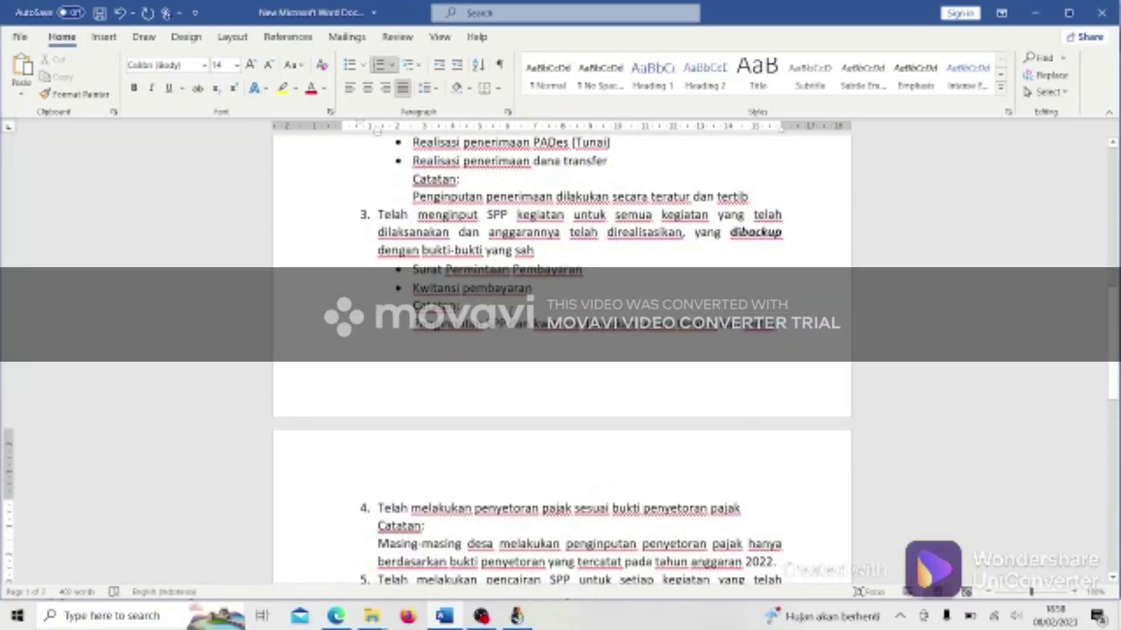
scroll(501, 317, down, 2)
scroll(501, 318, down, 3)
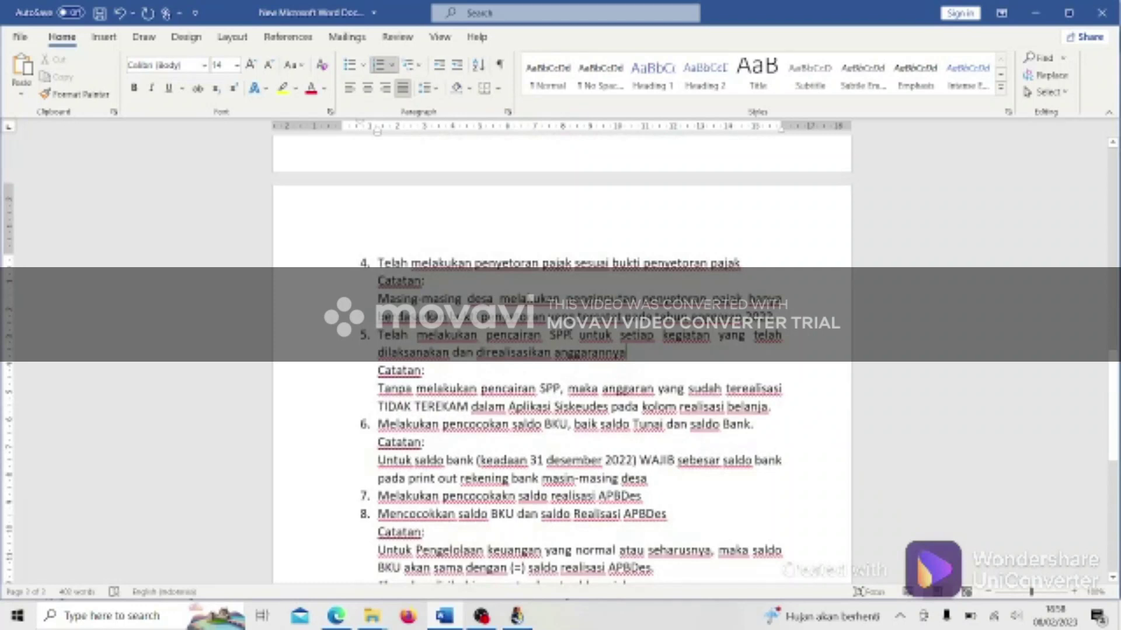
click(516, 615)
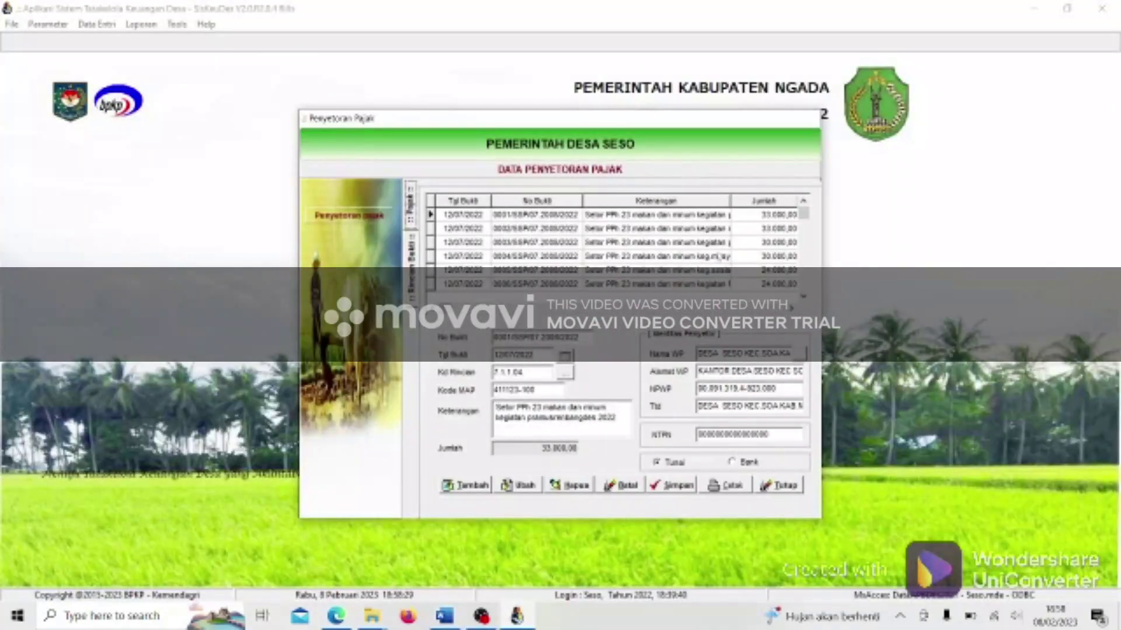
Close Penyetoran Pajak and open the Pencairan SPP records under Penatausahaan.
click(778, 485)
click(732, 471)
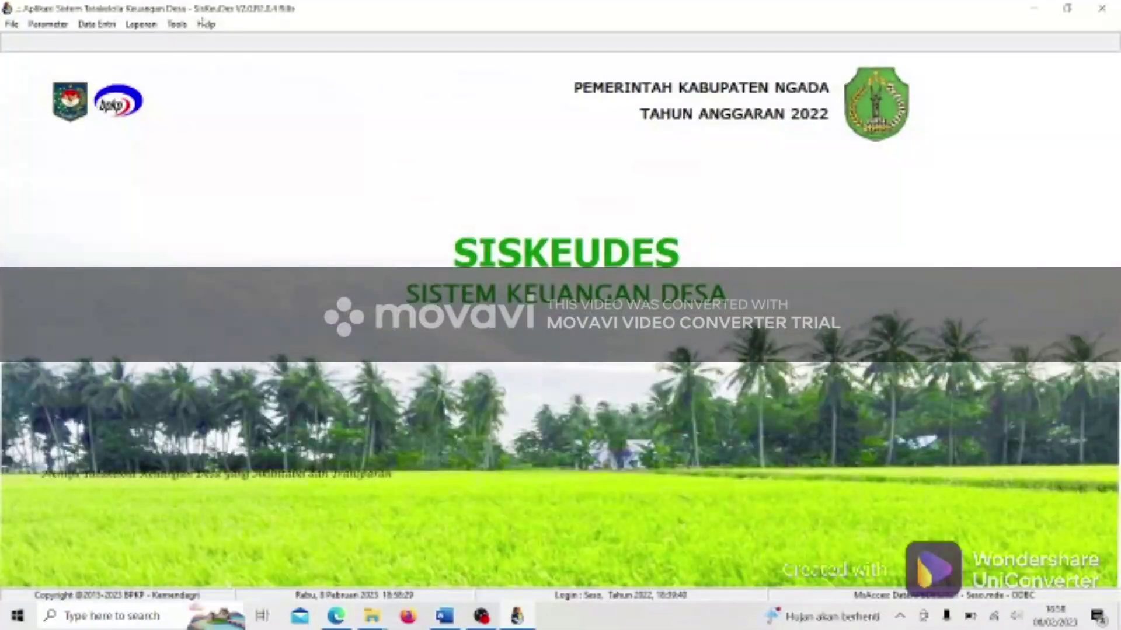
click(97, 24)
mouse_move(137, 84)
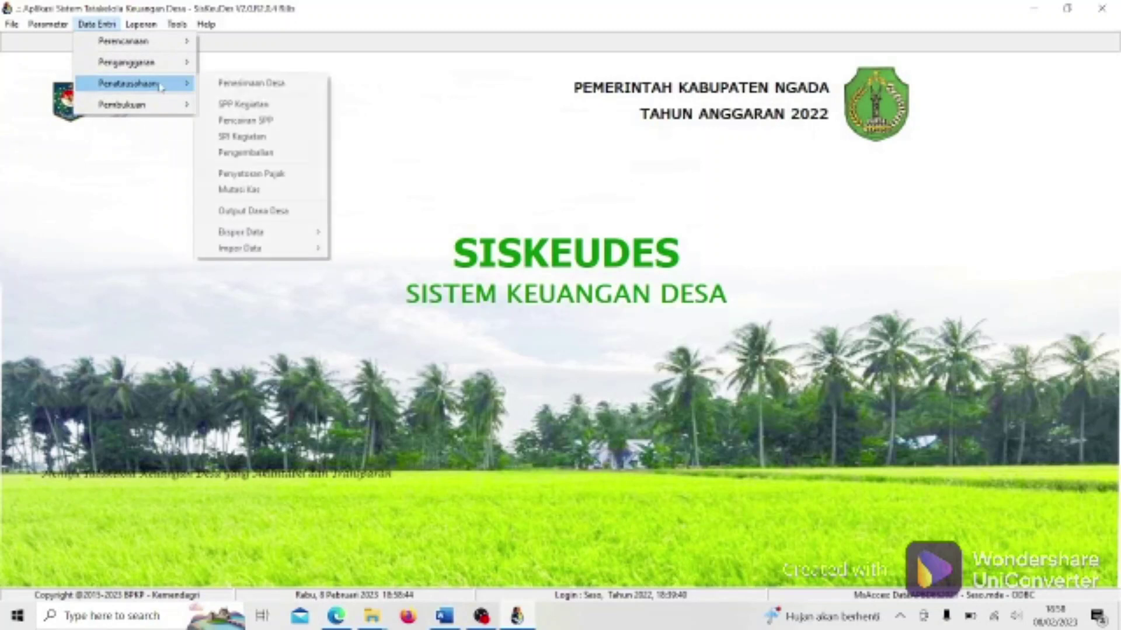
click(256, 120)
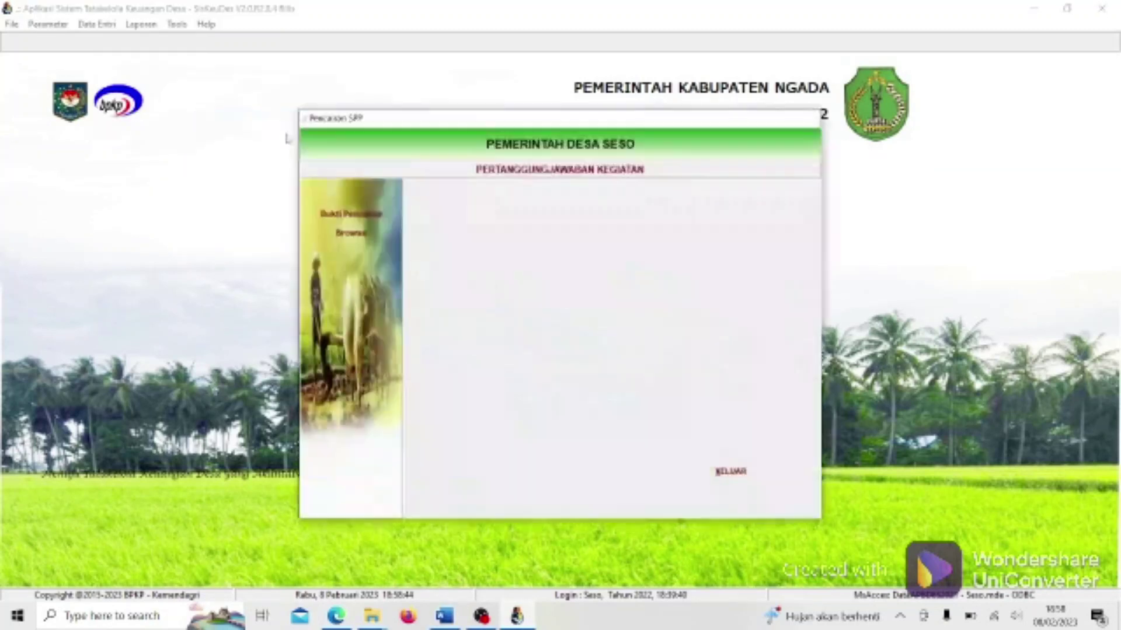
Confirm all twelve SPPs are disbursed, with no SPP still pending disbursement.
click(357, 232)
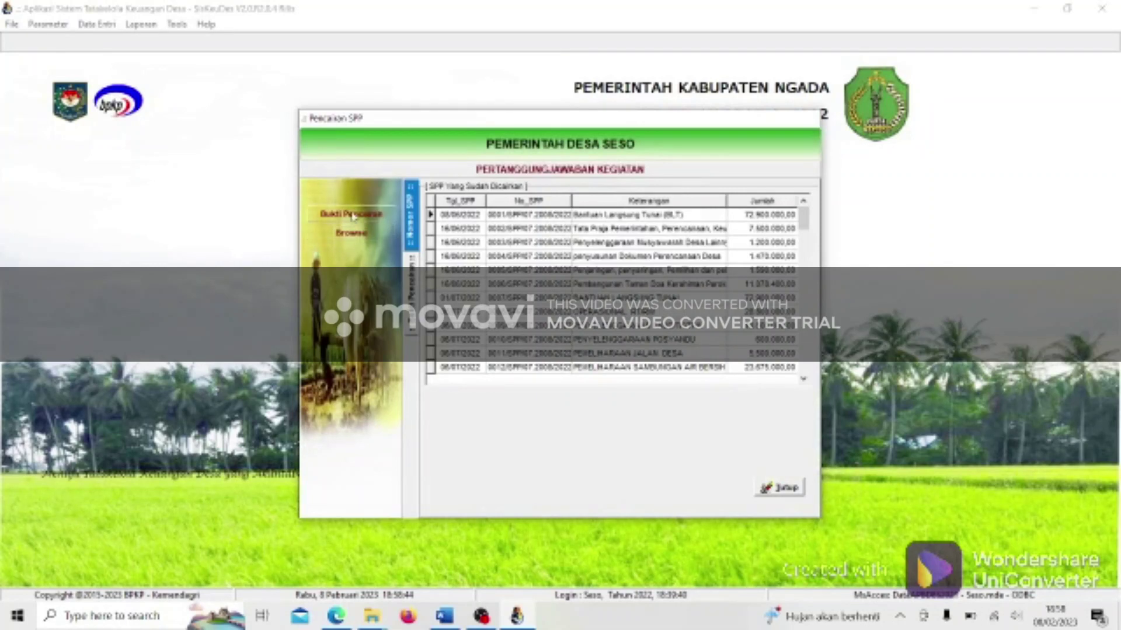
click(350, 214)
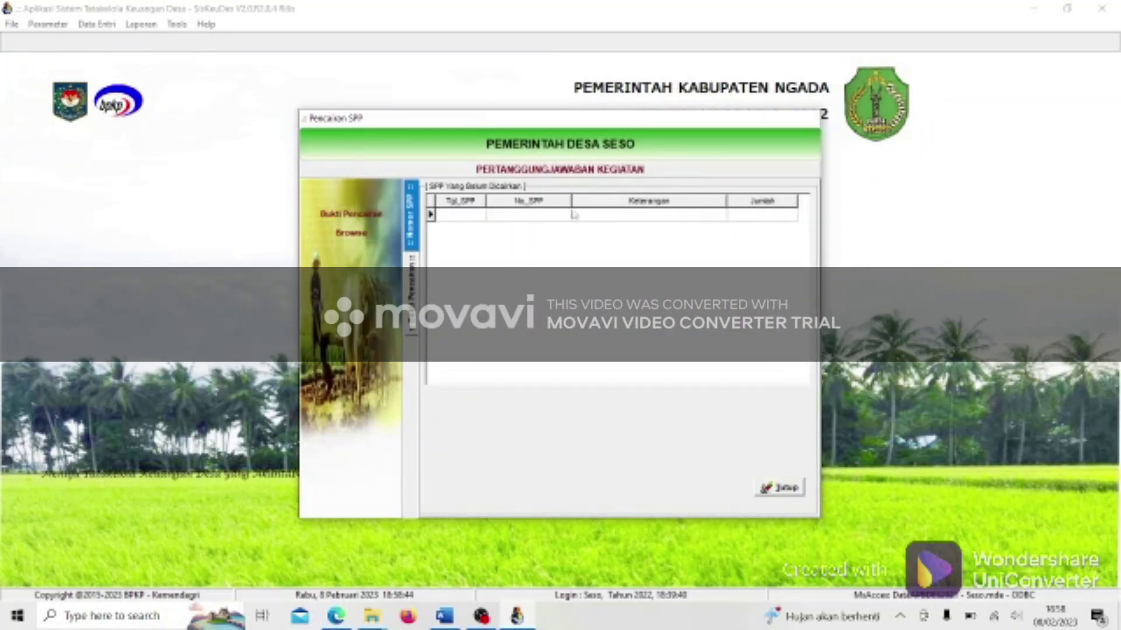
click(362, 235)
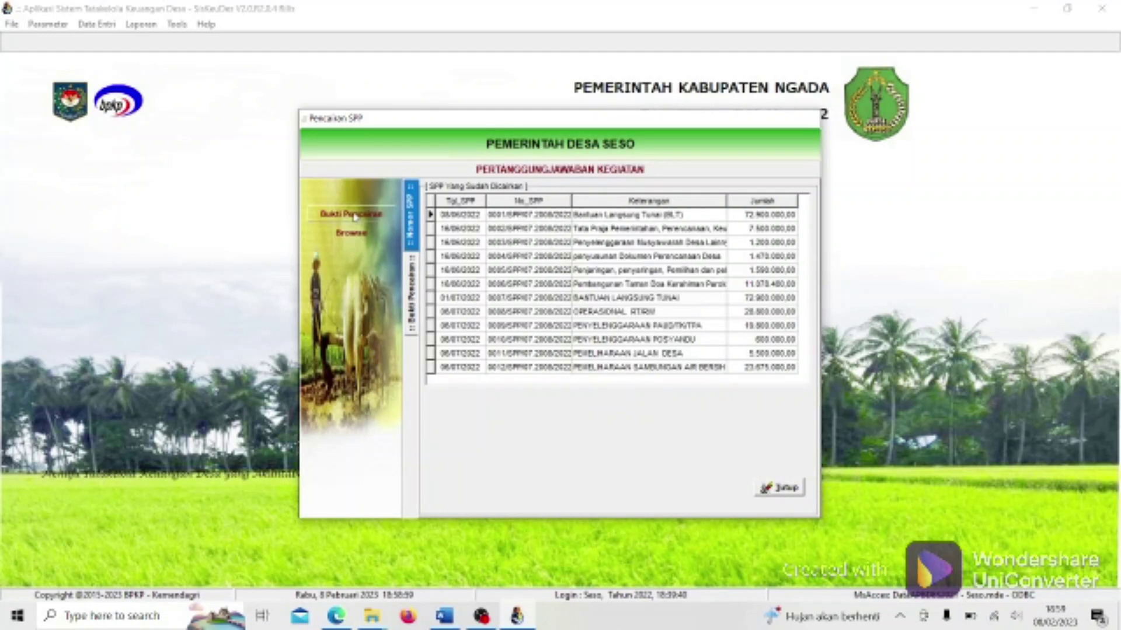
click(355, 216)
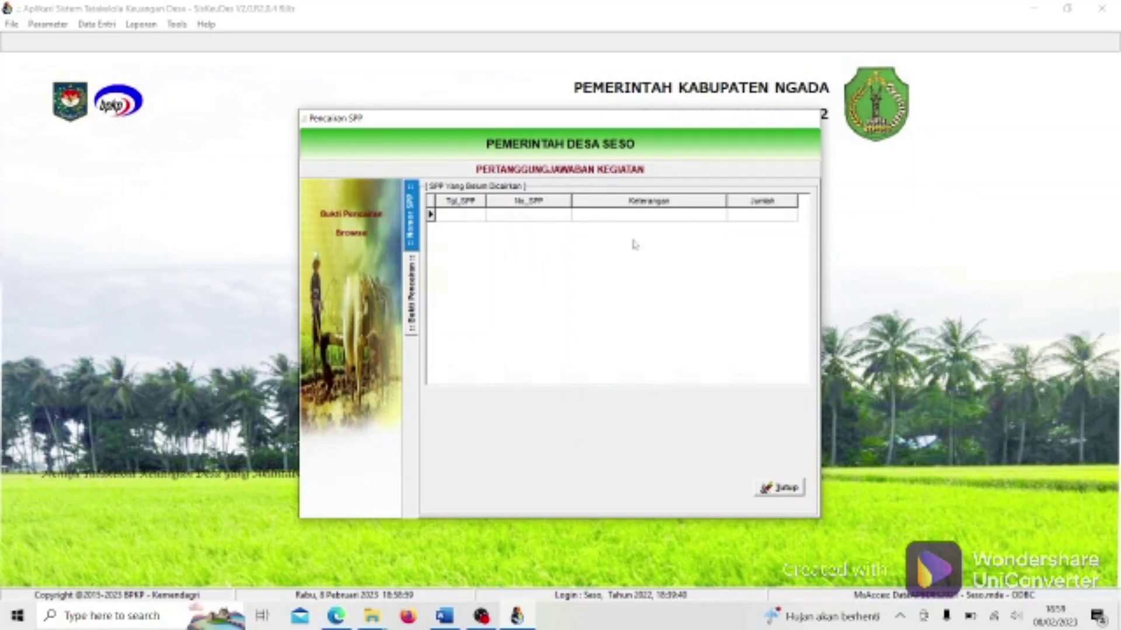
click(365, 240)
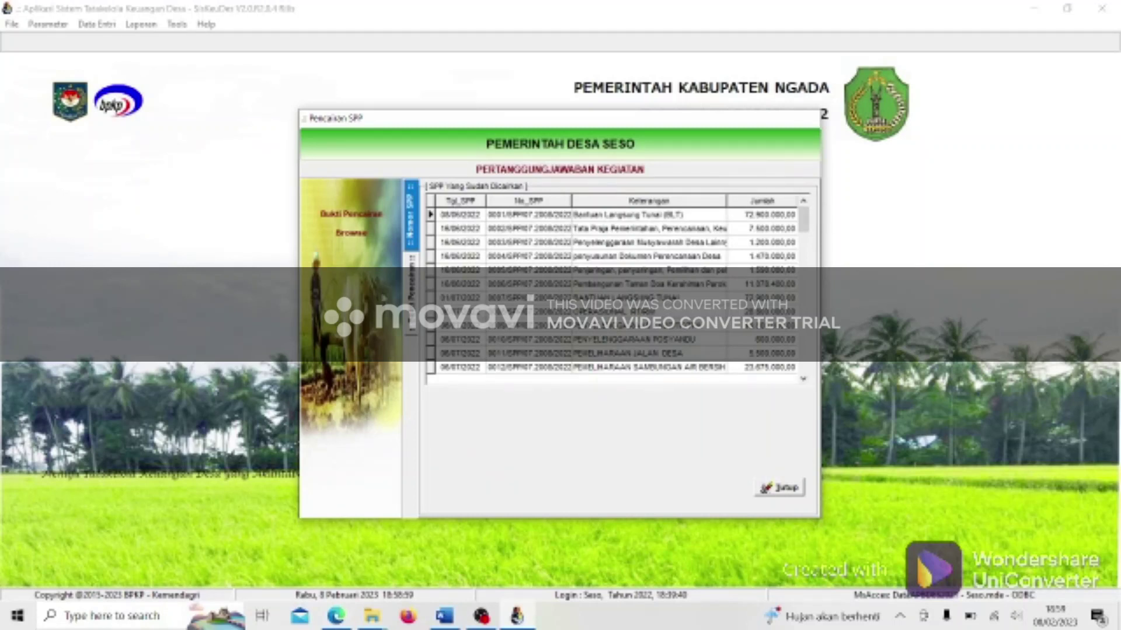
Check the disbursement proofs for SPP 0001 and SPP 0002.
click(412, 286)
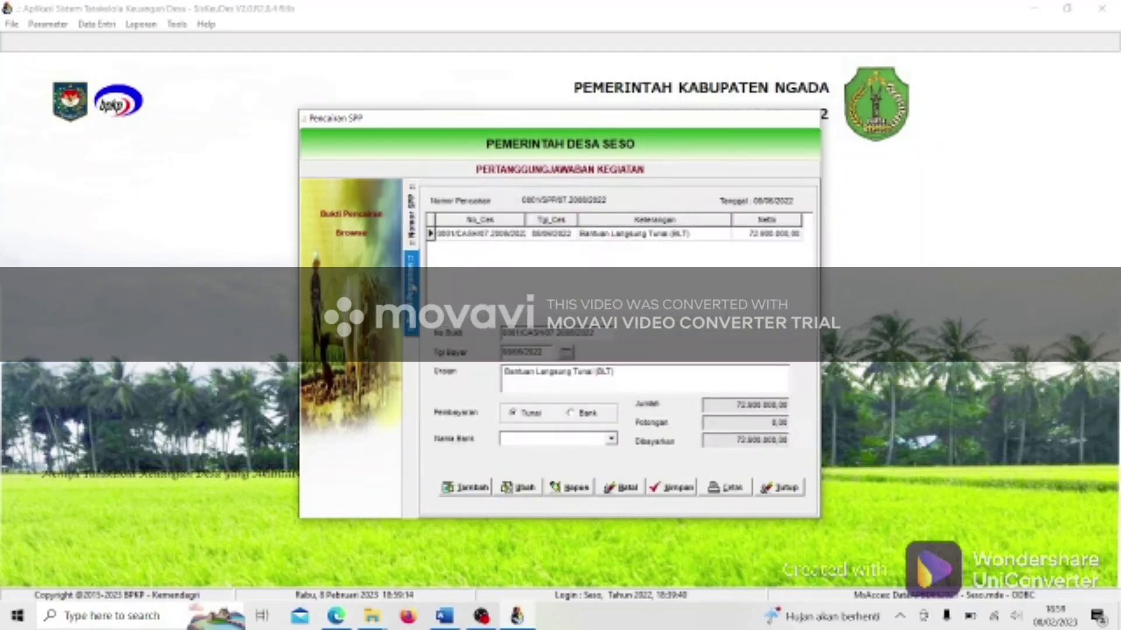
click(413, 240)
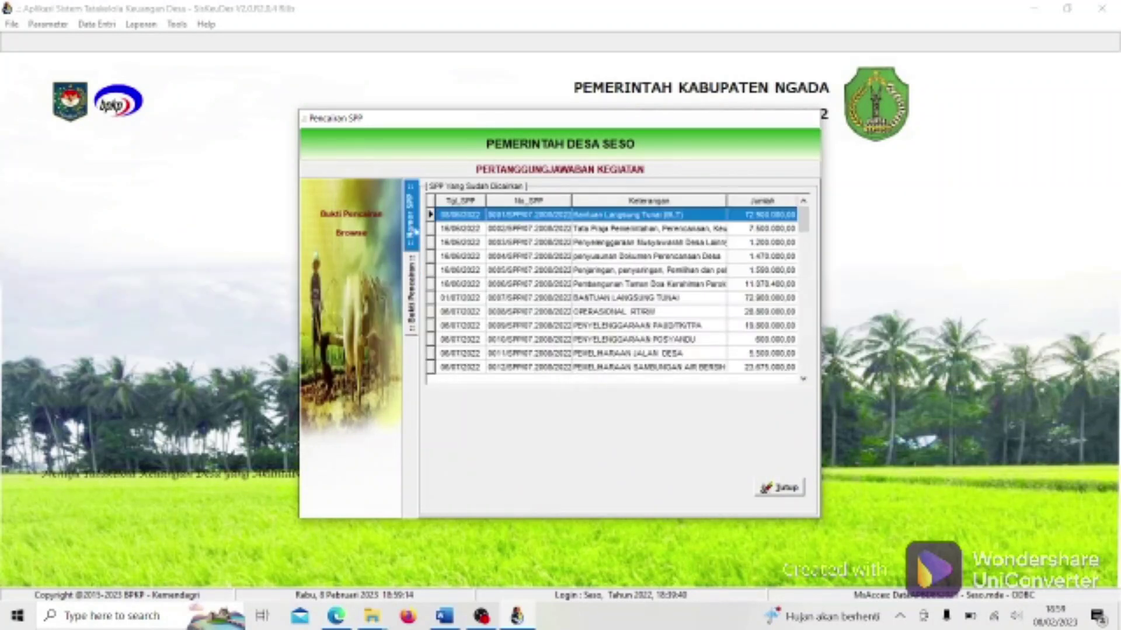
click(365, 222)
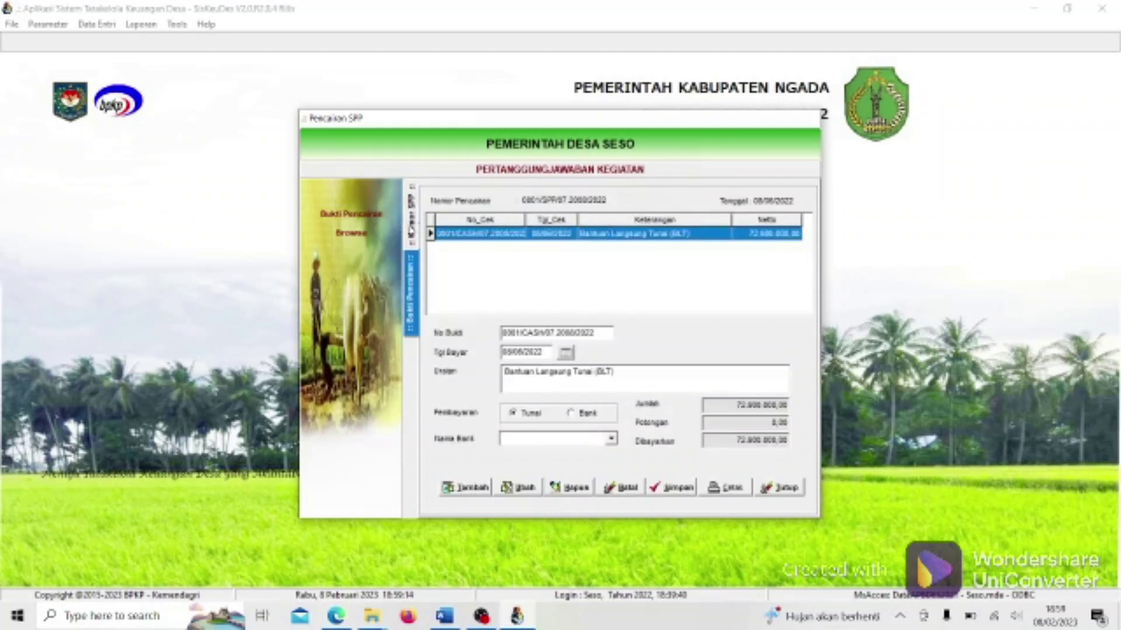
click(413, 229)
double_click(517, 233)
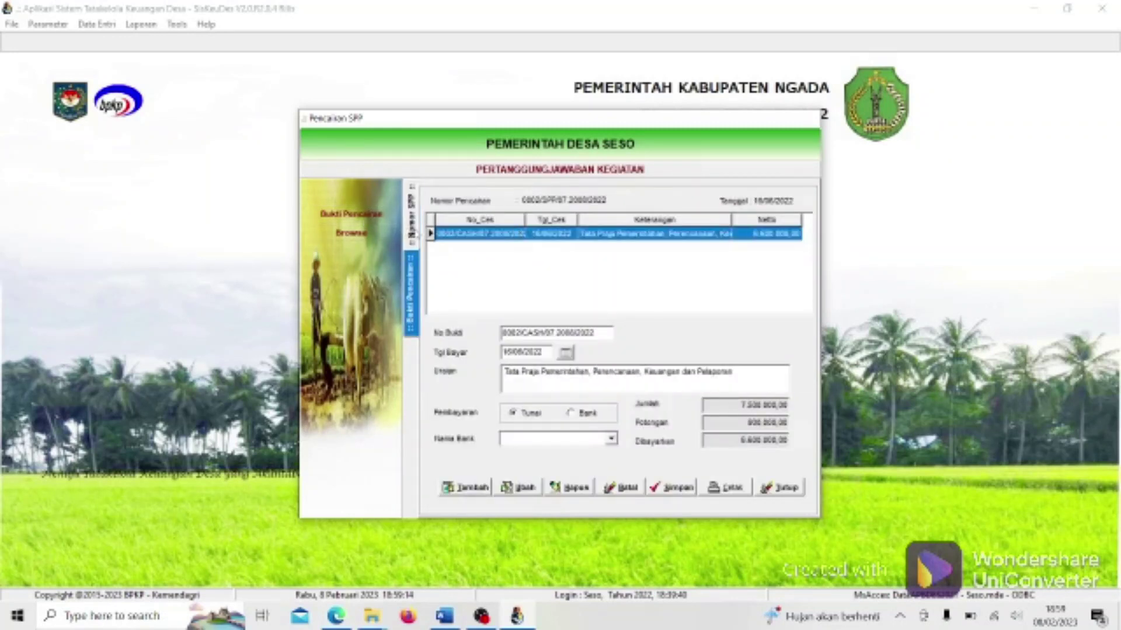
click(414, 232)
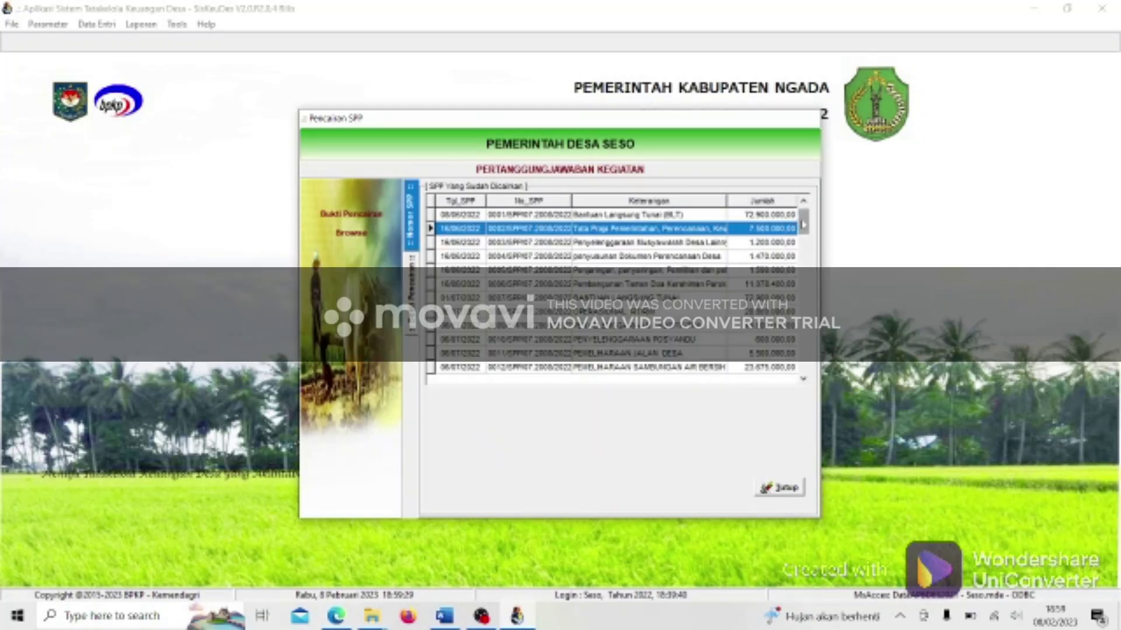
Close the disbursed SPP list and exit the Pencairan SPP window.
mouse_move(804, 223)
mouse_down()
mouse_move(803, 245)
mouse_move(804, 217)
mouse_up()
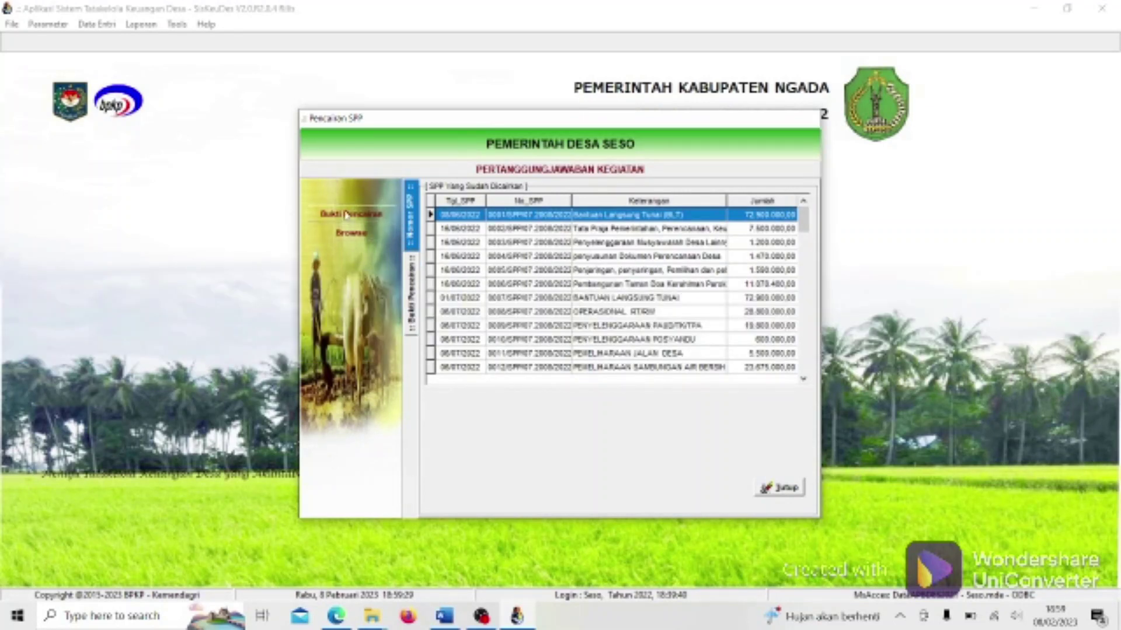
click(778, 489)
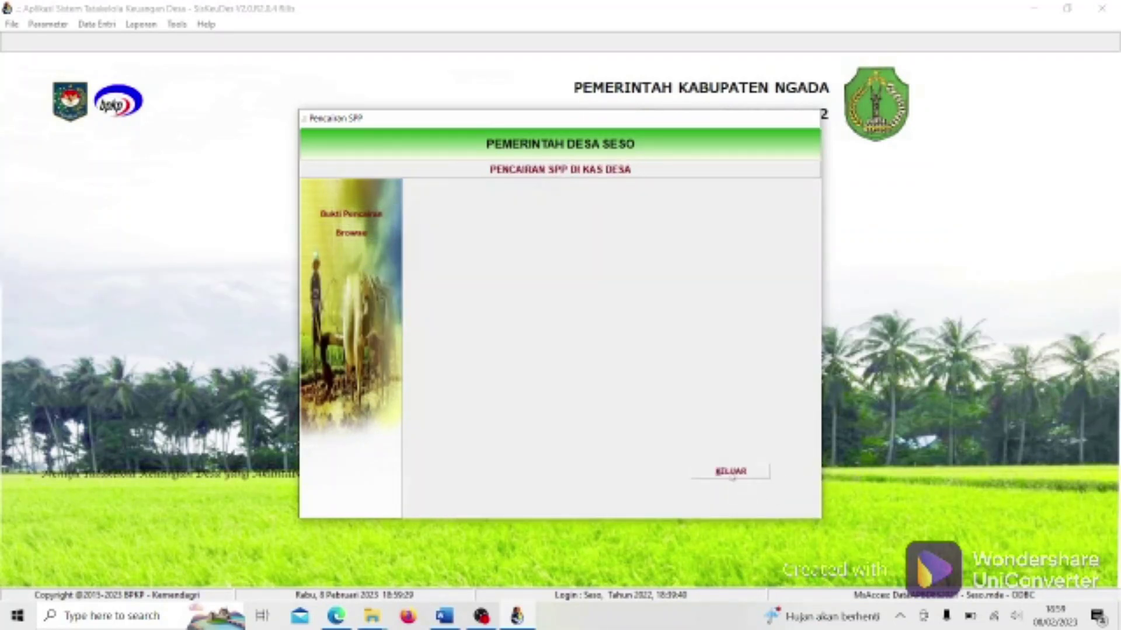
click(730, 472)
Generate the Laporan Realisasi Anggaran Desa for 07 Kecamatan Soa, Pemerintah Desa Seso, including revised budget figures.
click(136, 26)
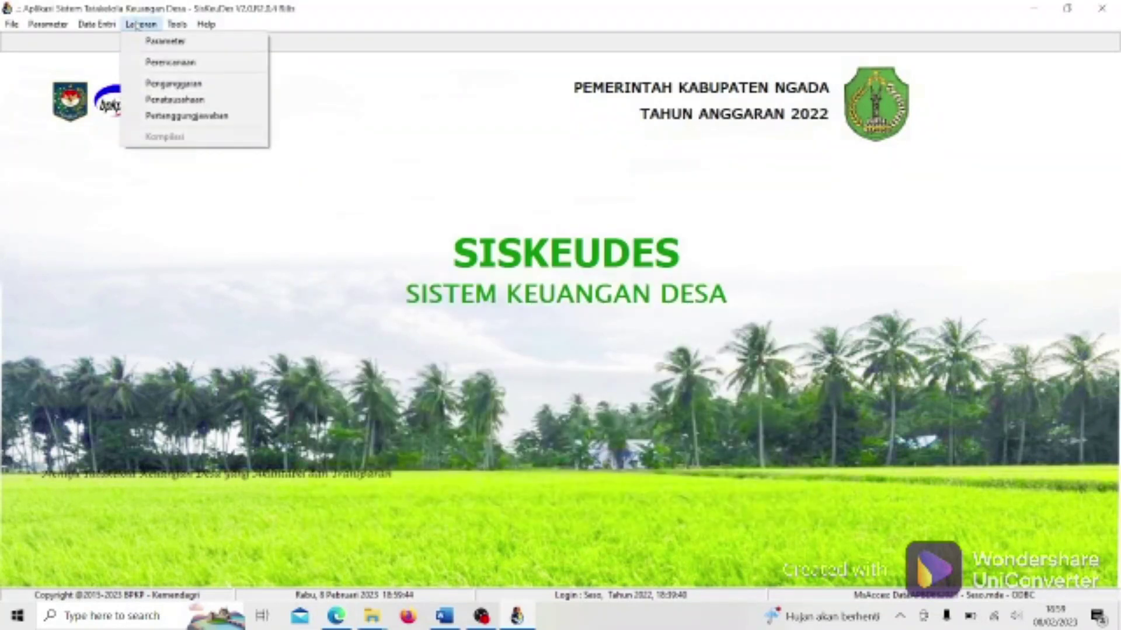
click(172, 117)
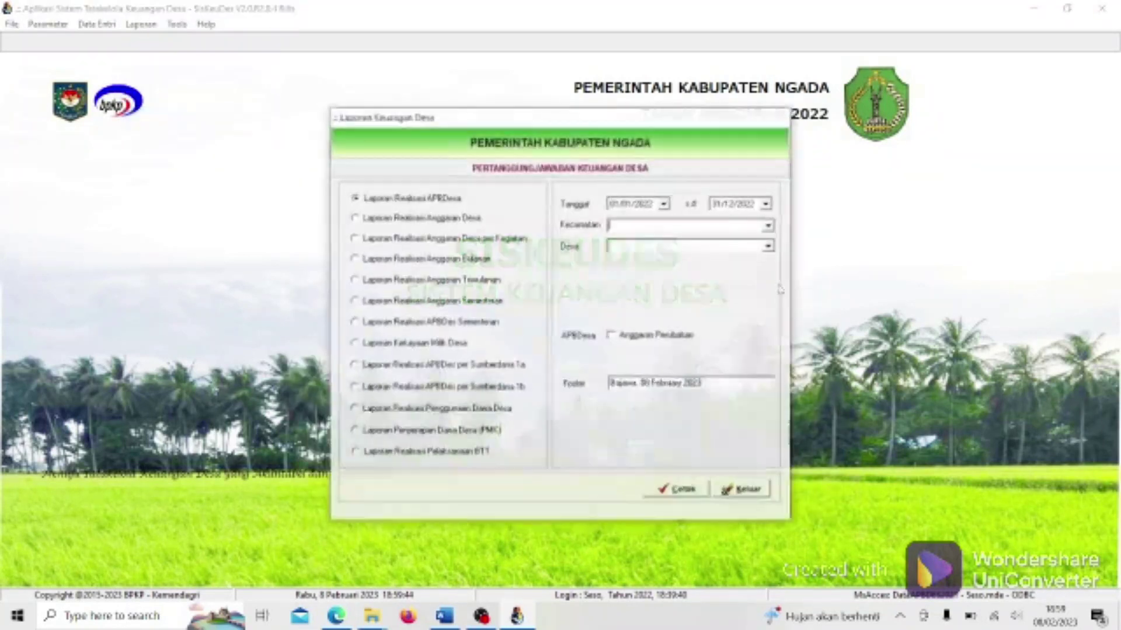
click(749, 224)
click(739, 243)
click(728, 246)
click(724, 262)
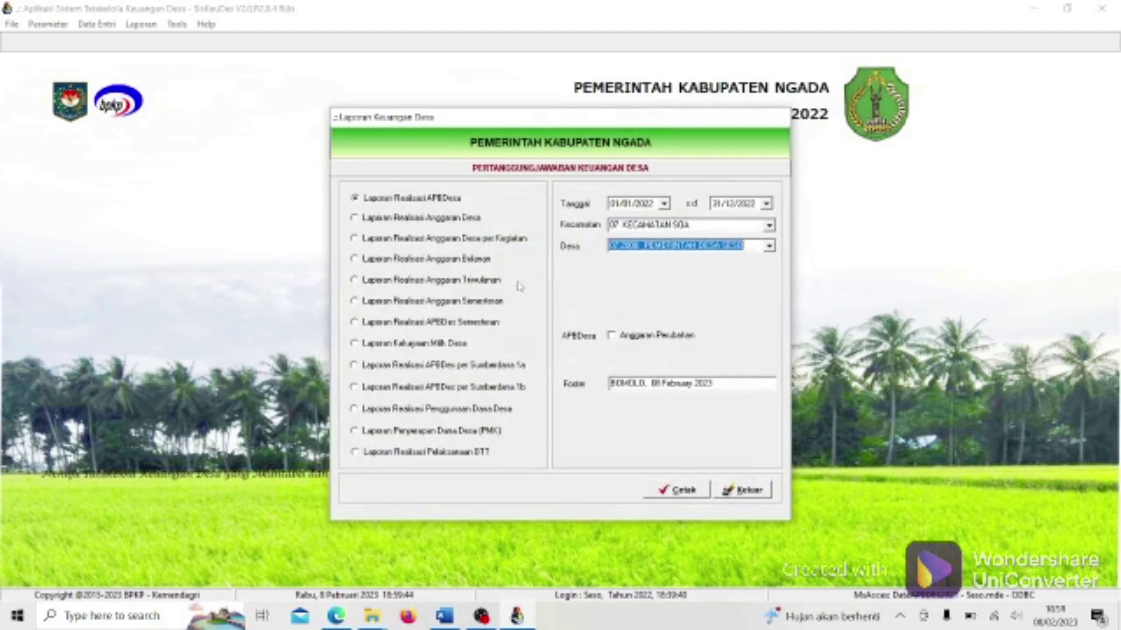
click(523, 387)
click(429, 219)
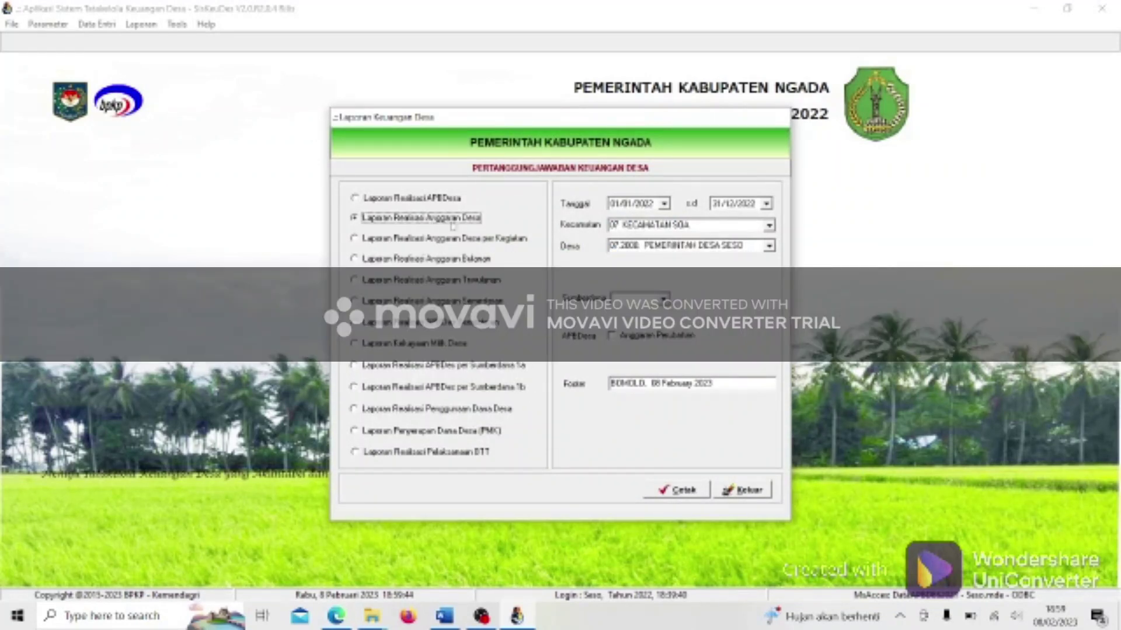
click(655, 338)
click(700, 491)
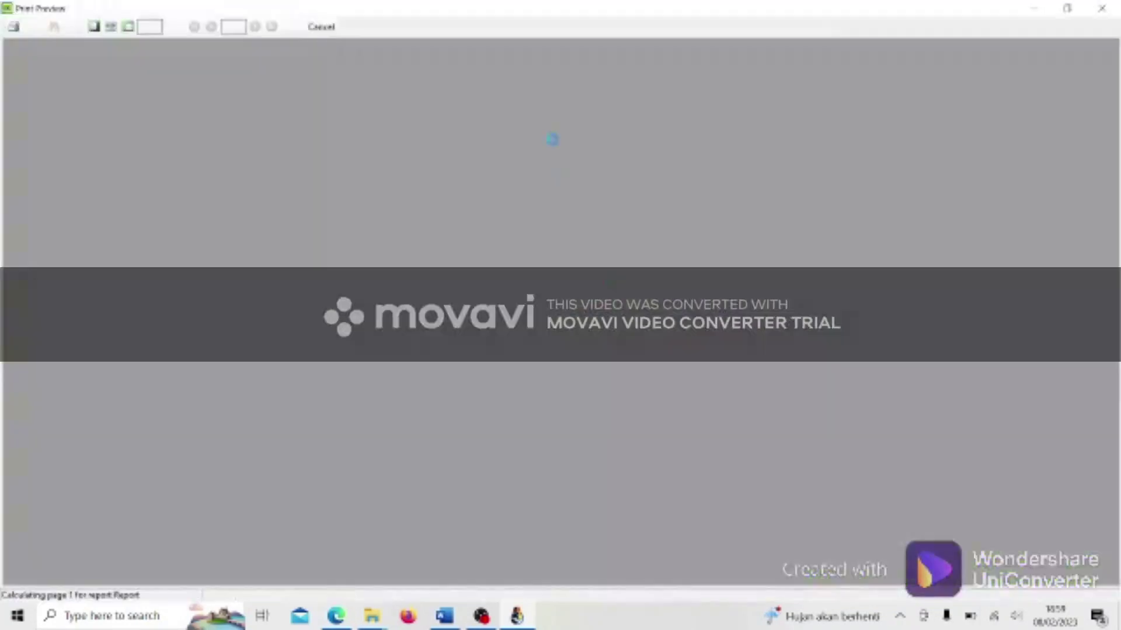
Scroll through the realization report preview, then switch to the Word checklist.
scroll(661, 231, down, 5)
scroll(661, 230, up, 5)
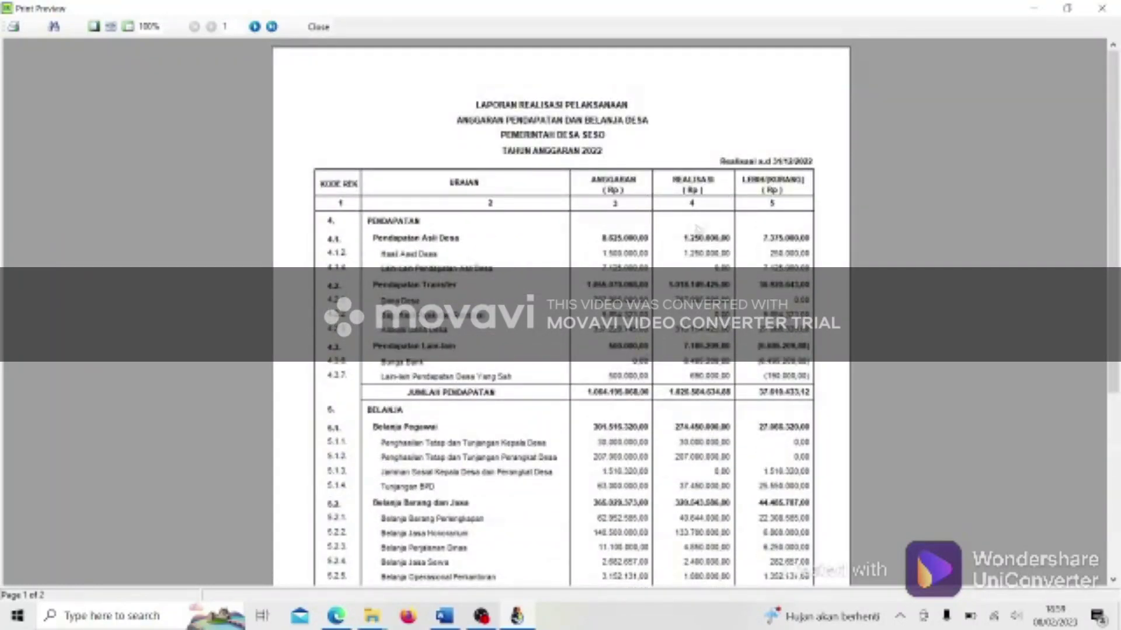
drag(1113, 191, 1113, 234)
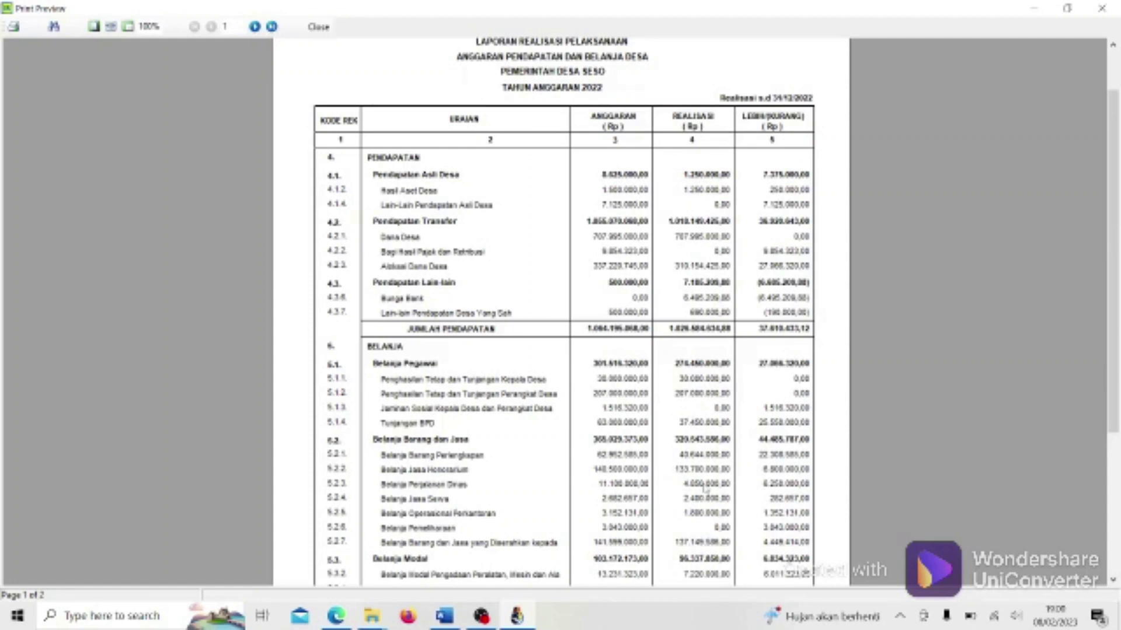
scroll(704, 489, down, 2)
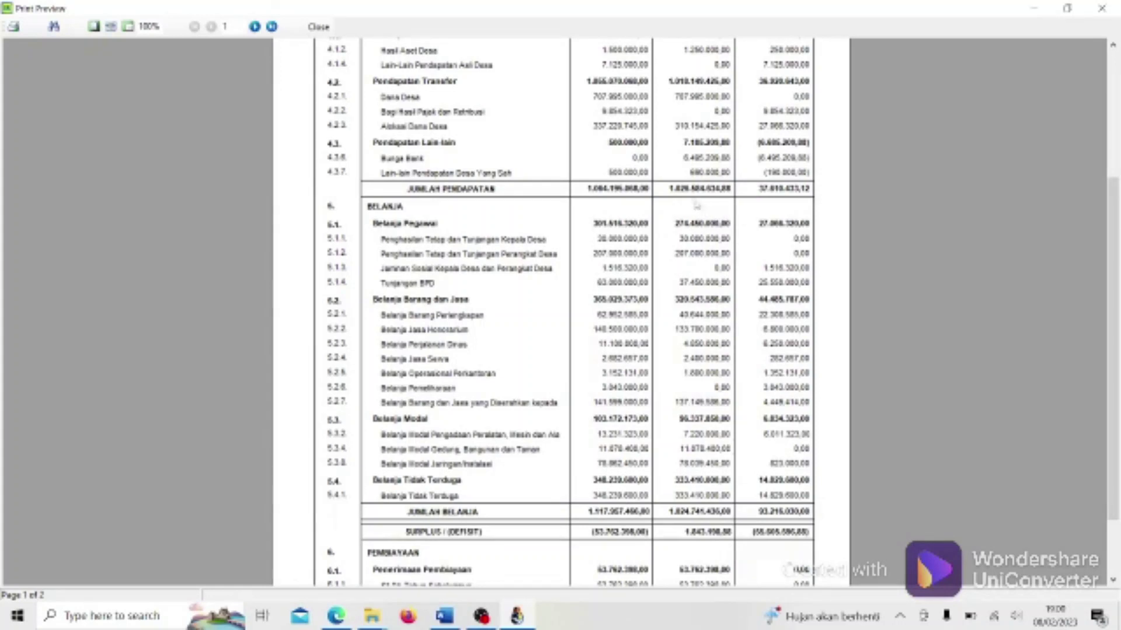
scroll(689, 233, up, 3)
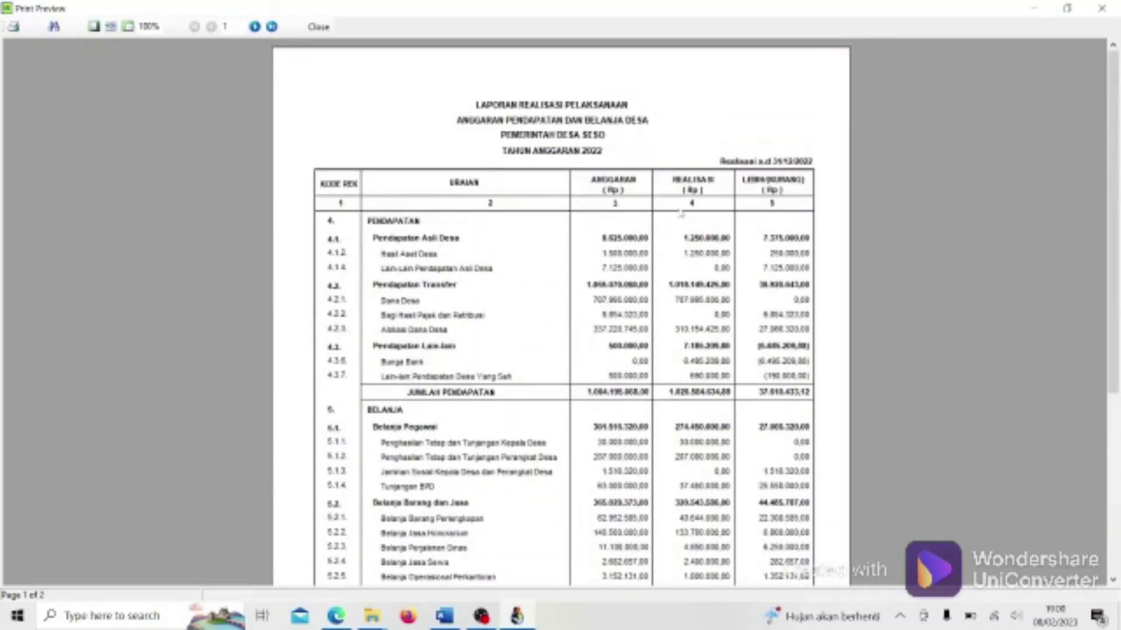
scroll(687, 407, down, 1)
scroll(687, 407, down, 3)
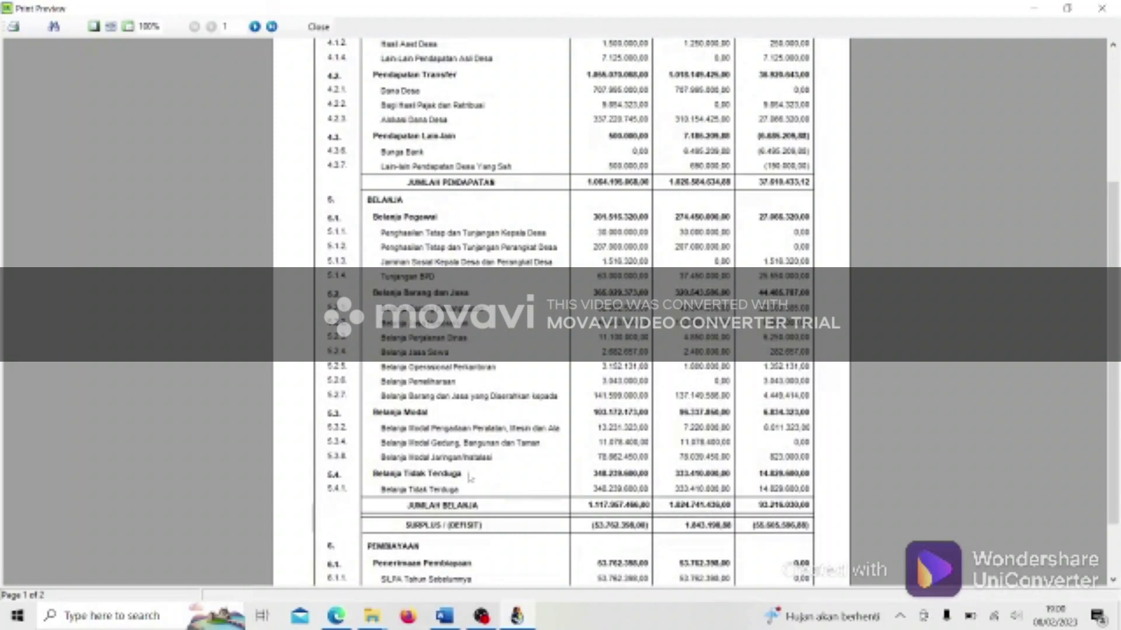
click(443, 620)
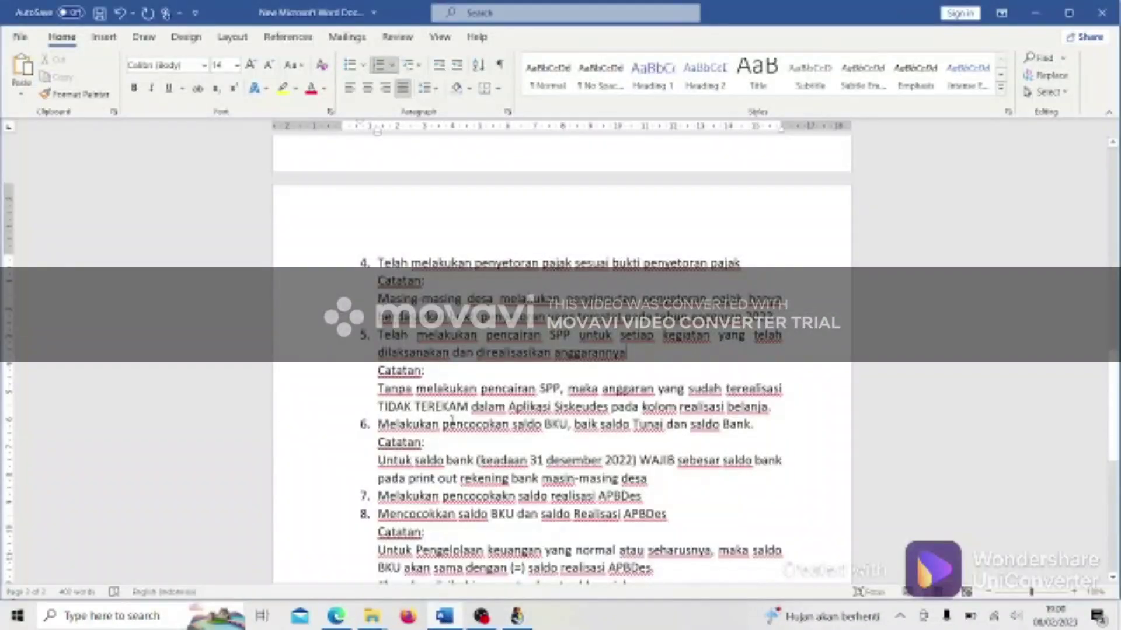
scroll(452, 418, down, 2)
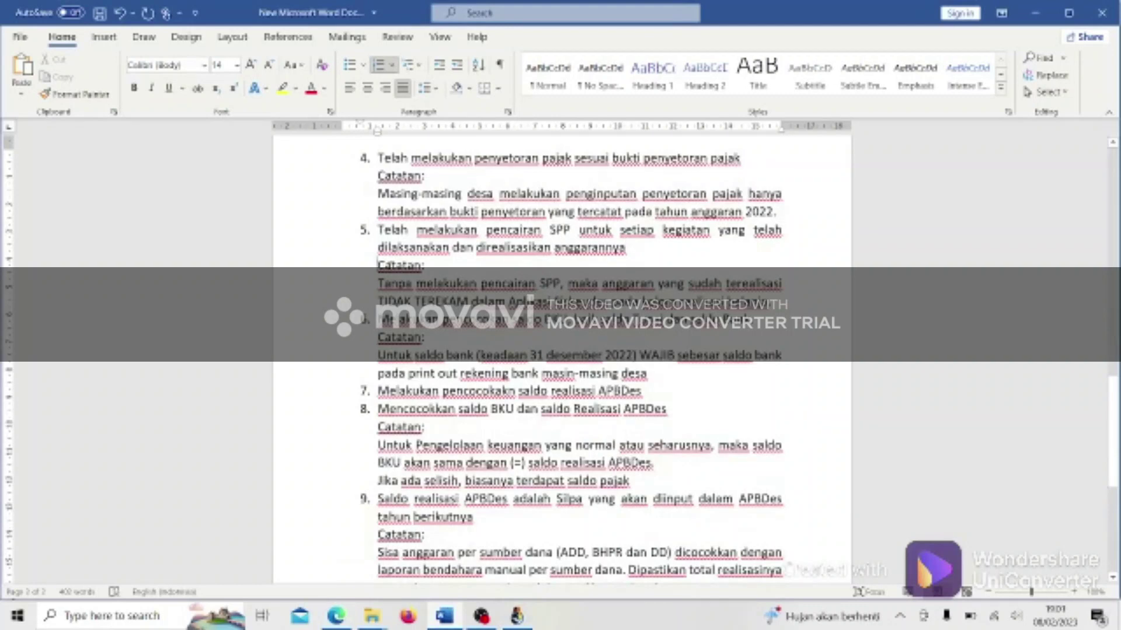
drag(378, 265, 434, 265)
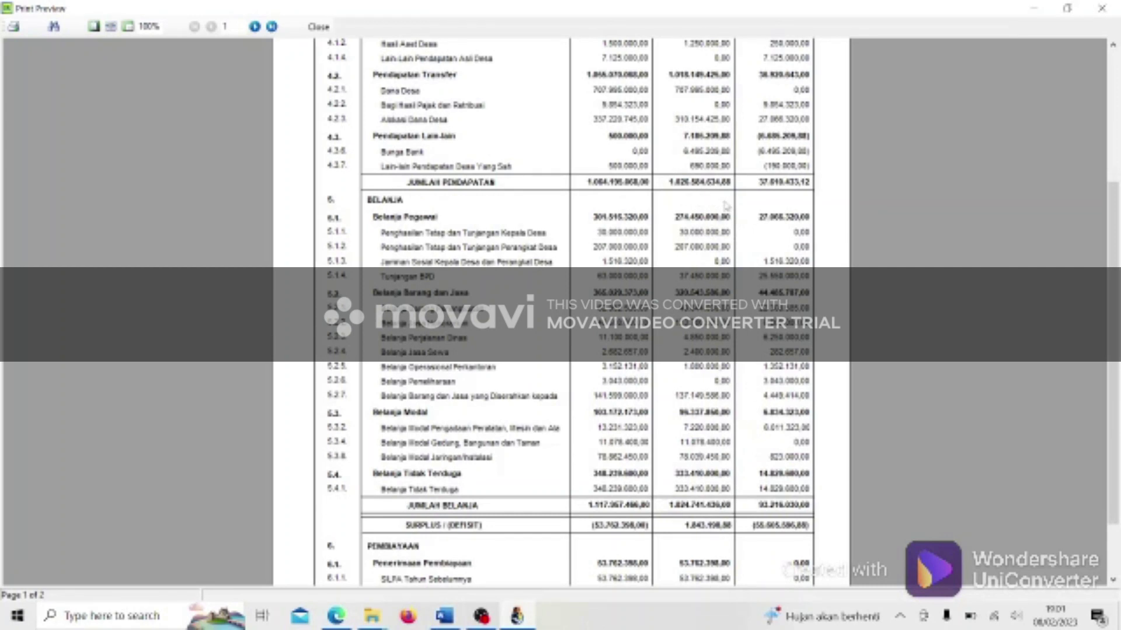
click(445, 616)
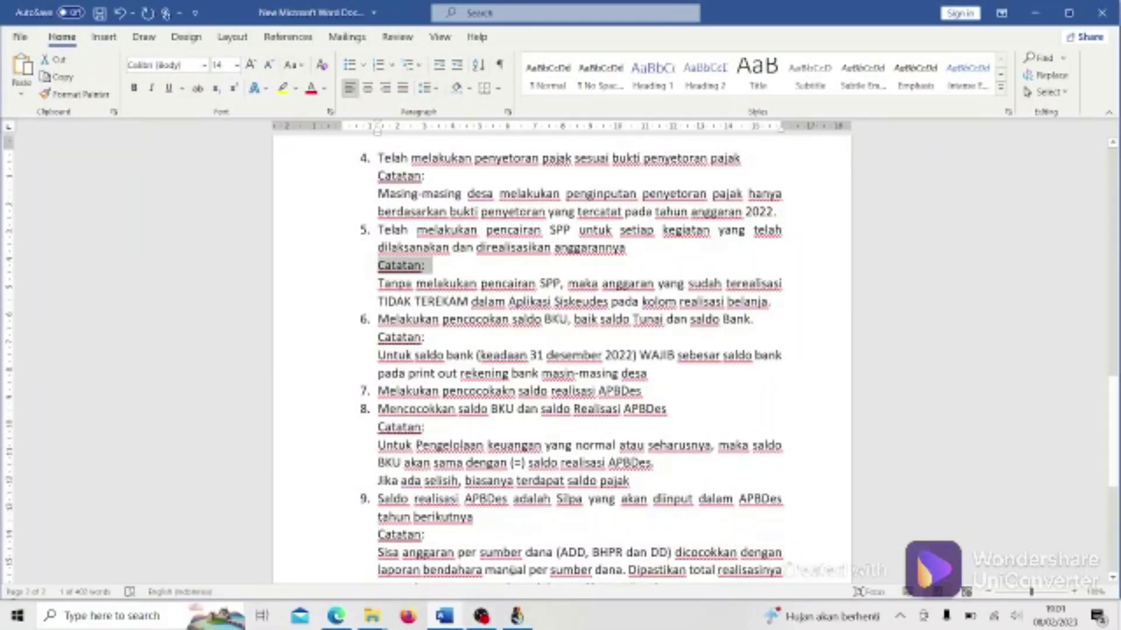
click(517, 616)
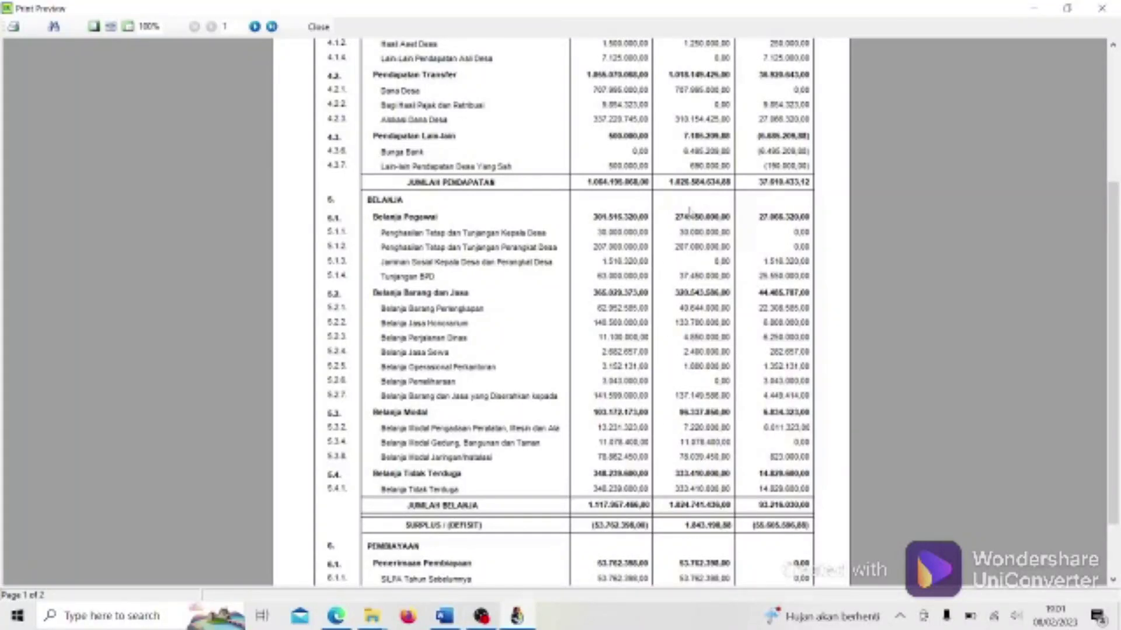
click(445, 616)
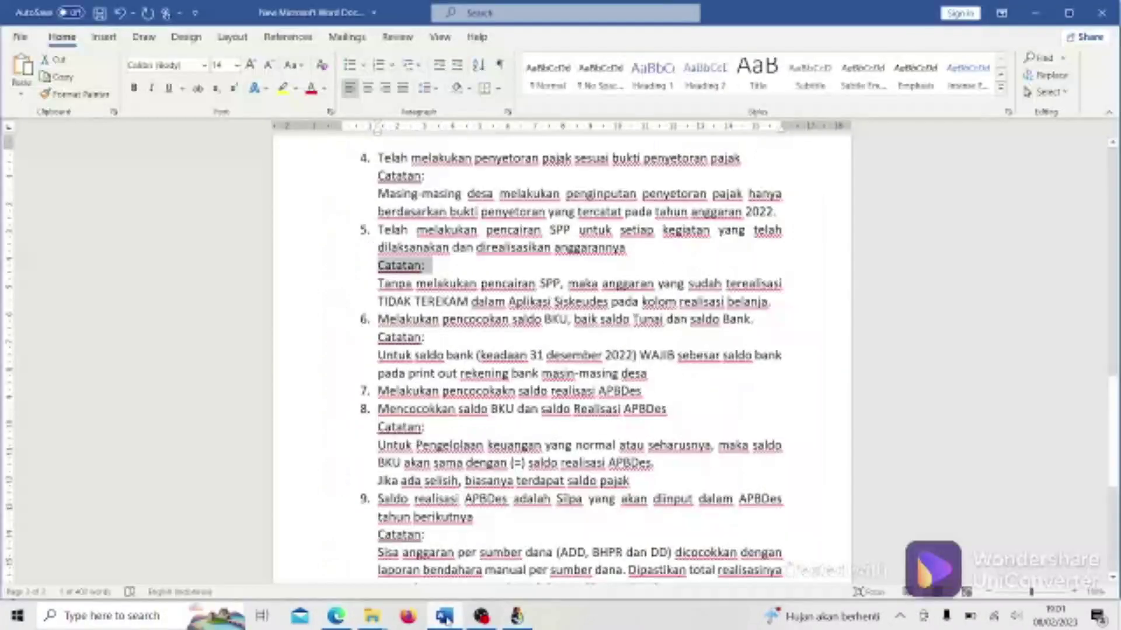
scroll(560, 350, down, 1)
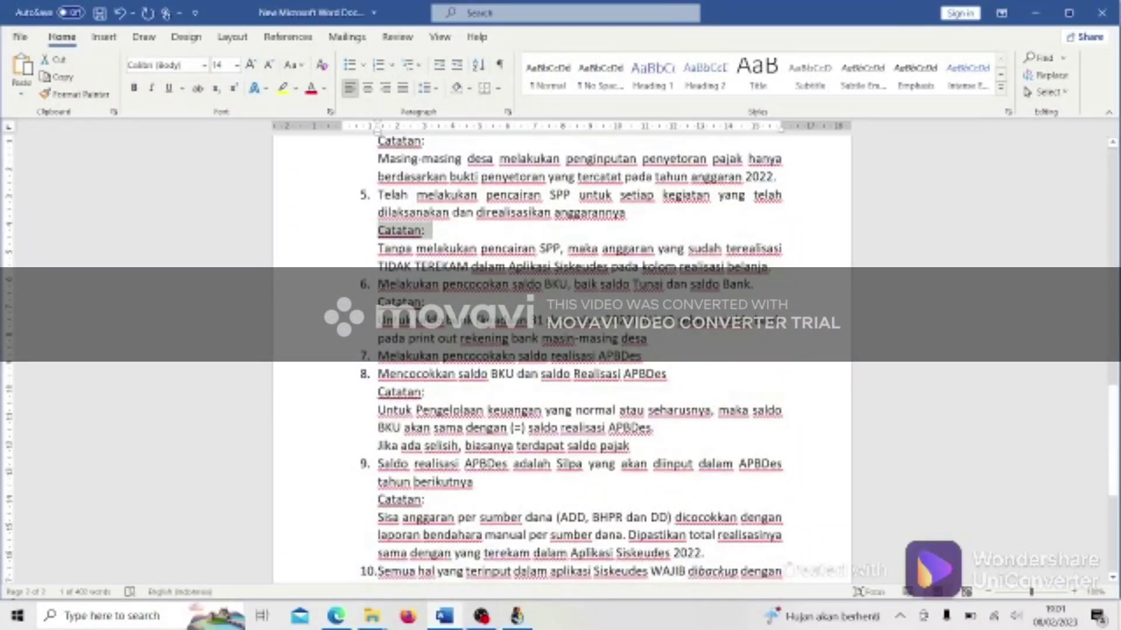
click(378, 284)
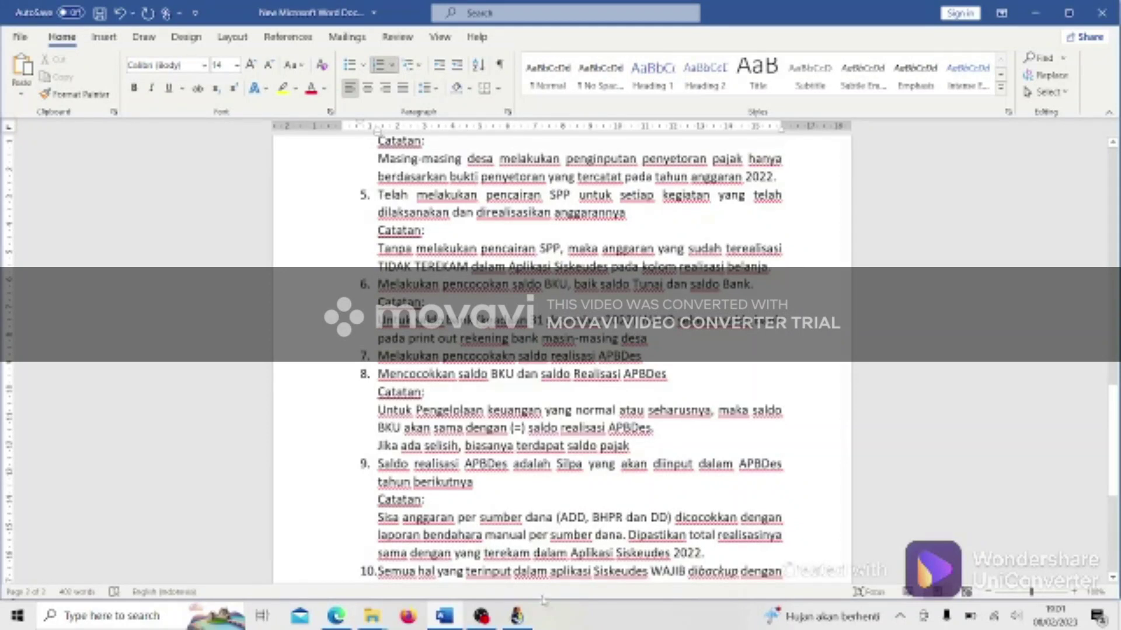
click(521, 617)
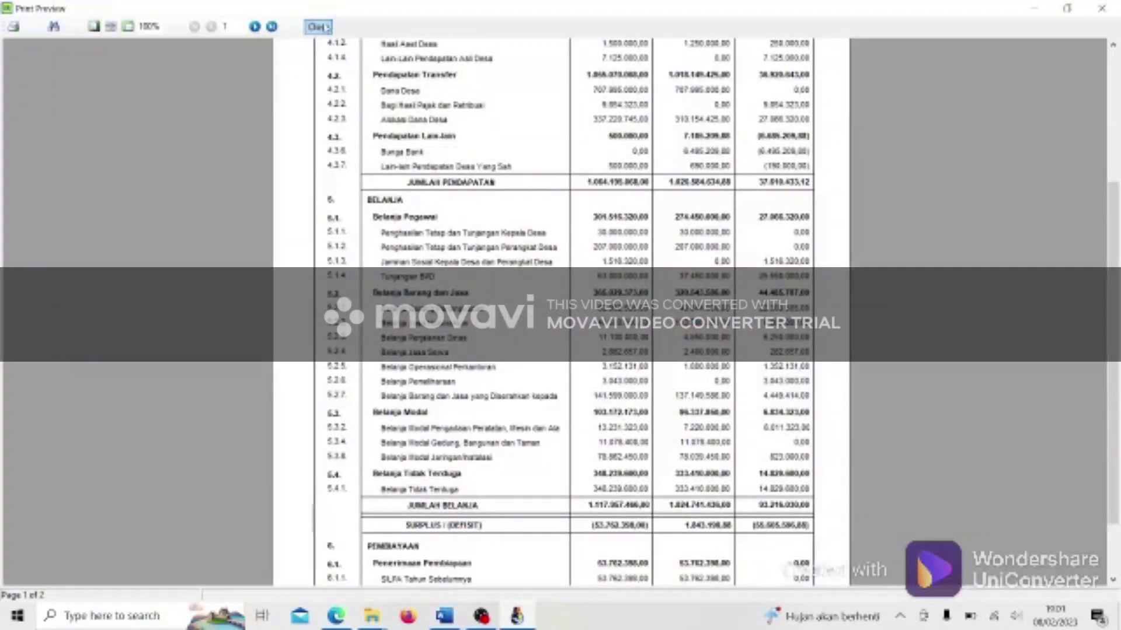
Close the realization report preview and its report dialog, briefly checking the Word checklist.
click(318, 26)
click(743, 491)
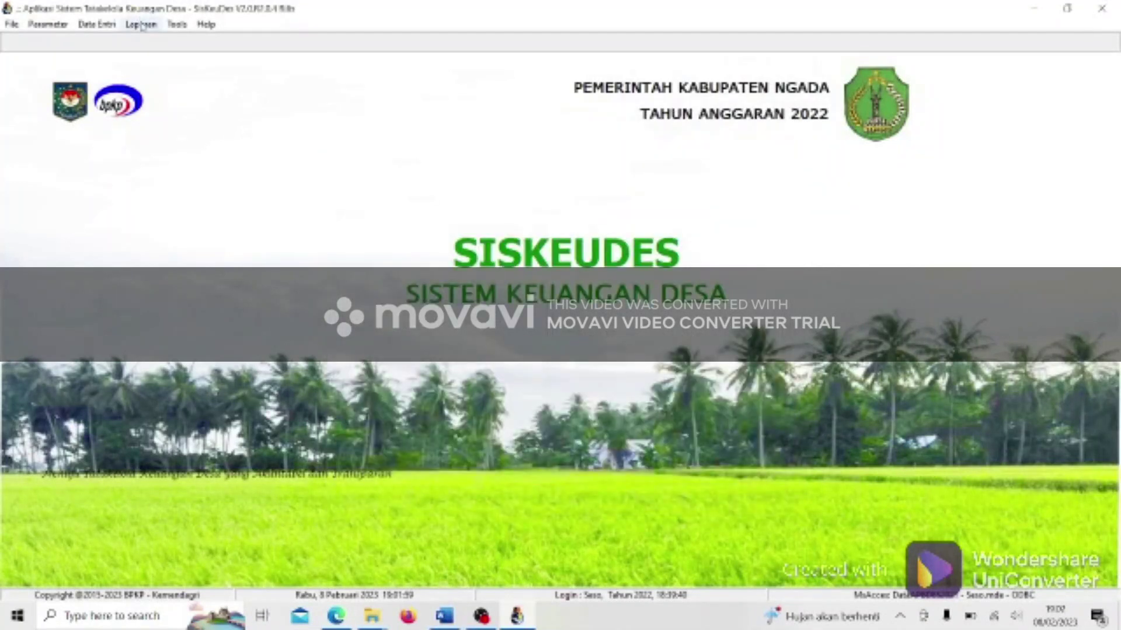
click(445, 617)
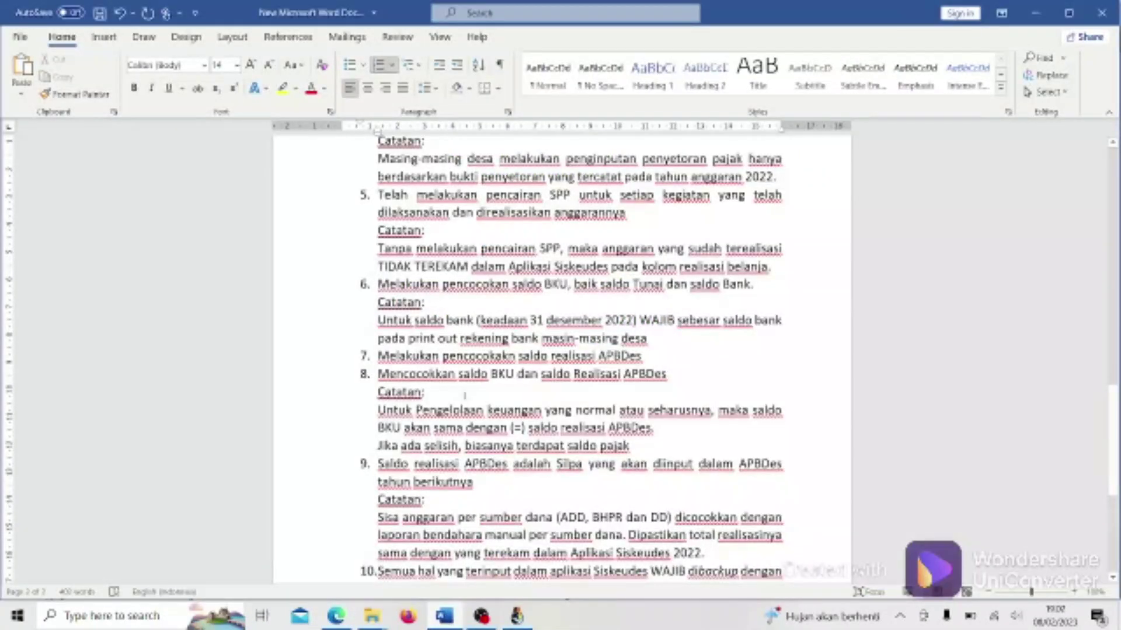
click(518, 618)
Preview the Buku Kas Umum for Kecamatan Soa, Pemerintah Desa Seso, 01/01/2022–31/12/2022.
click(96, 25)
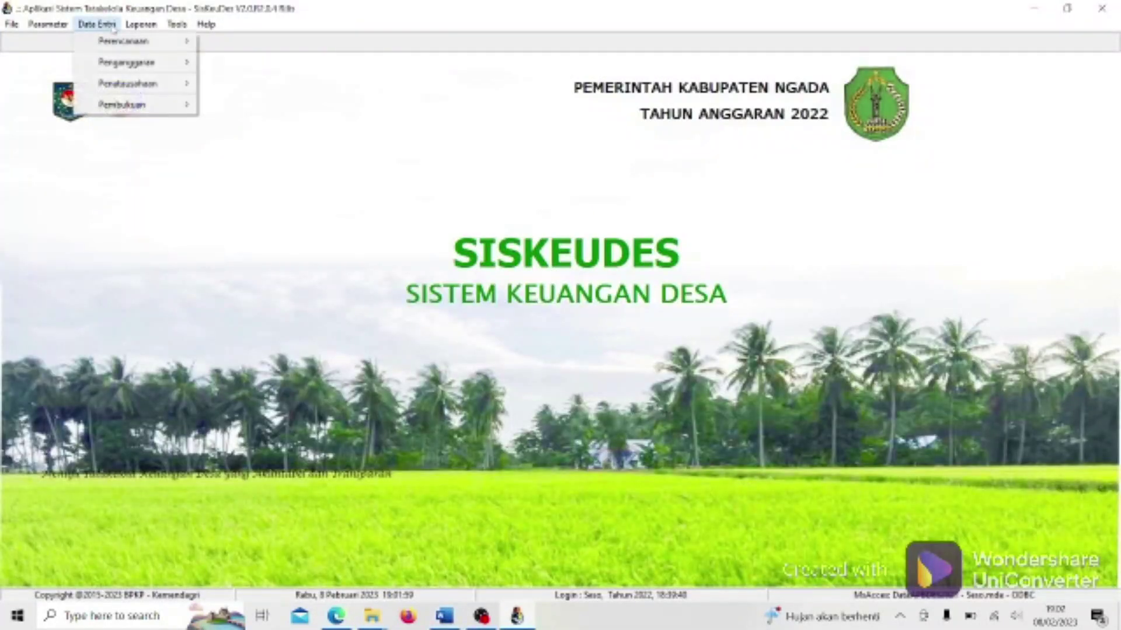
mouse_move(141, 29)
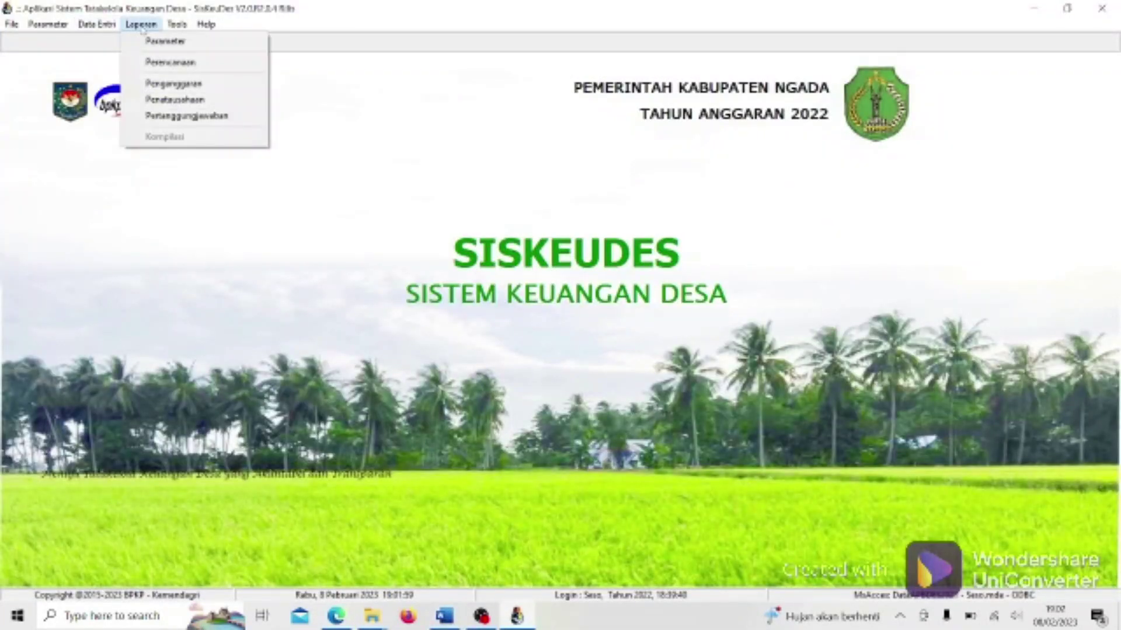
click(178, 102)
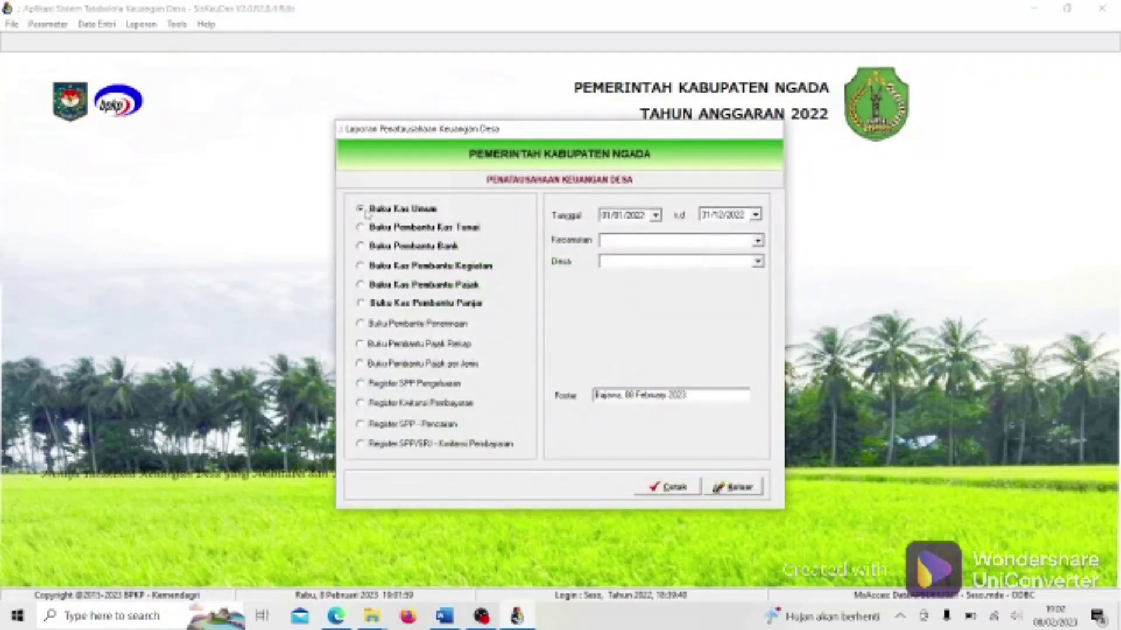
click(680, 241)
key(Down)
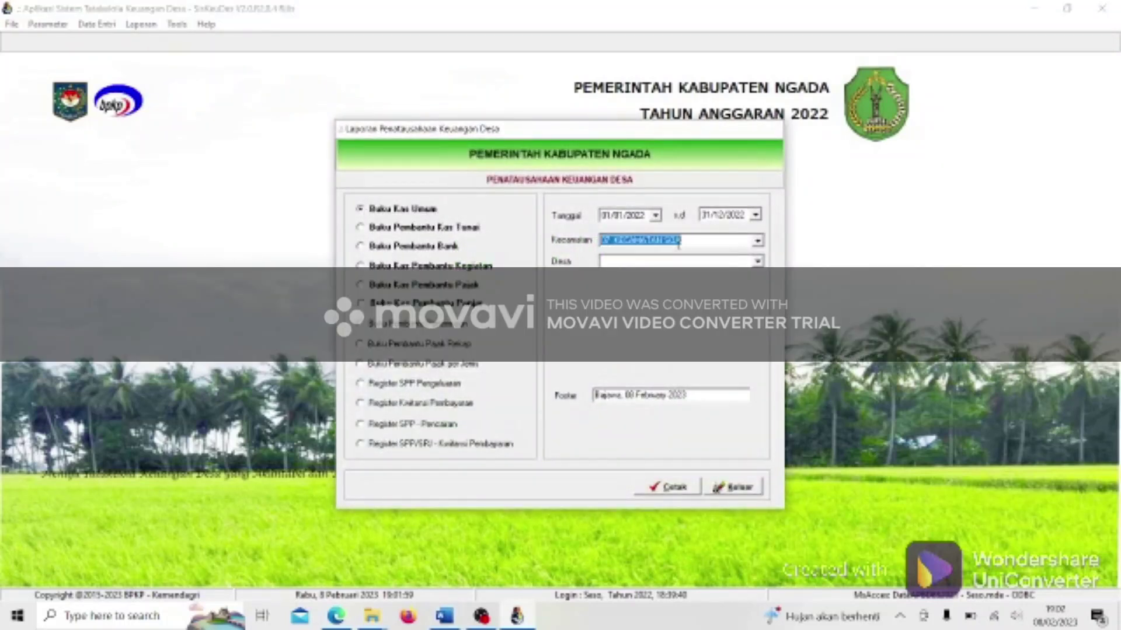
click(679, 261)
key(Down)
click(673, 489)
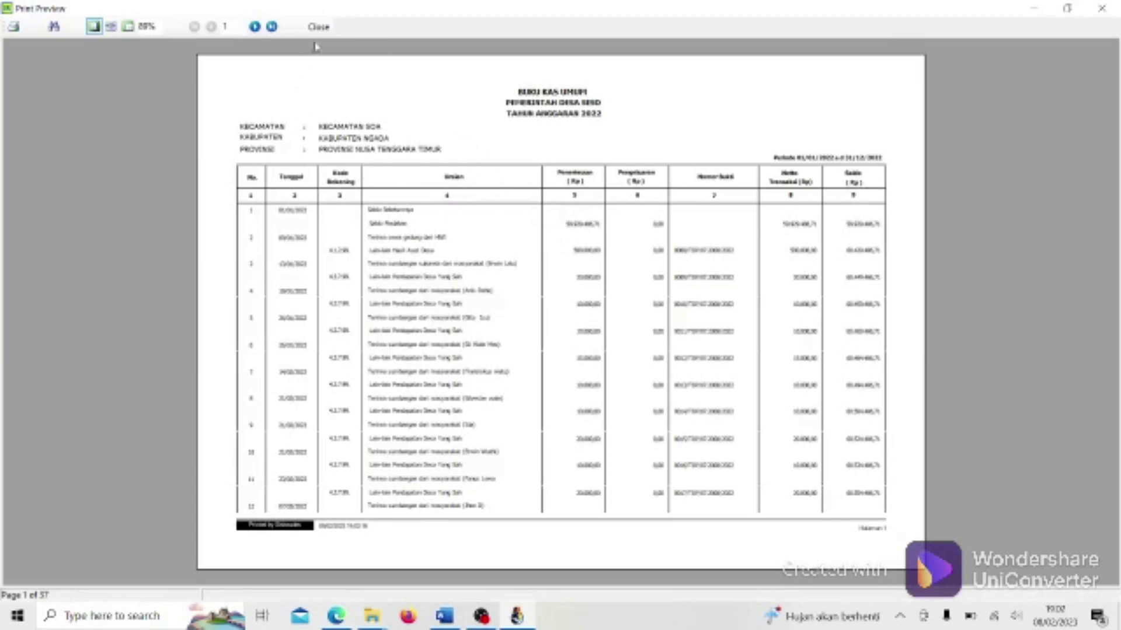
Show BKU page 37 at page width with the 31 December 2022 balance 55.605.596,88.
click(272, 26)
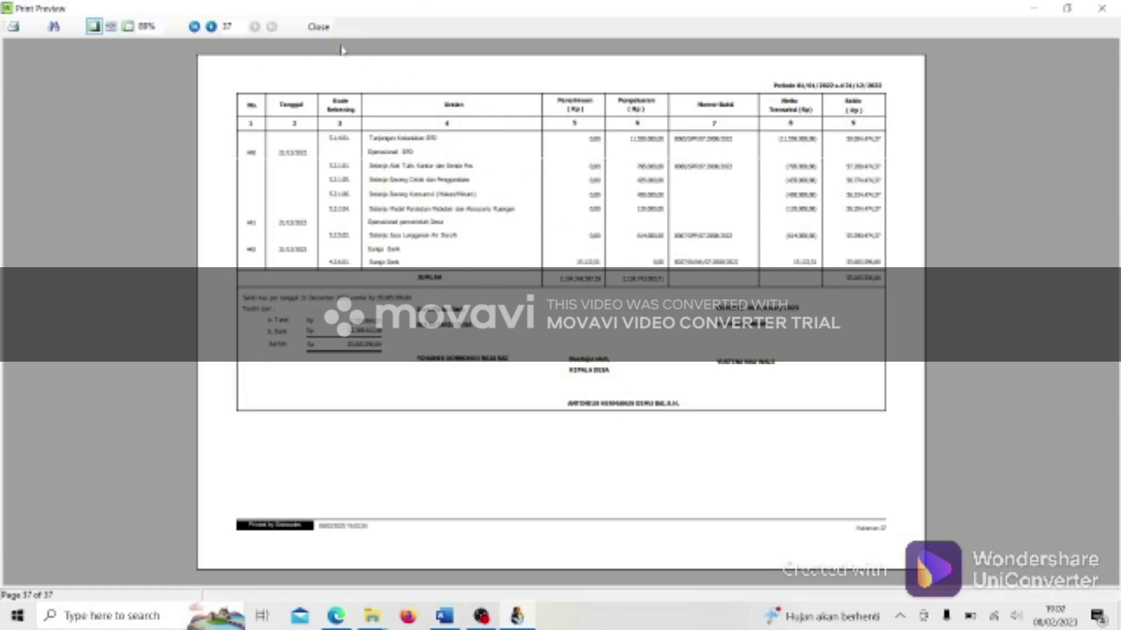
click(319, 27)
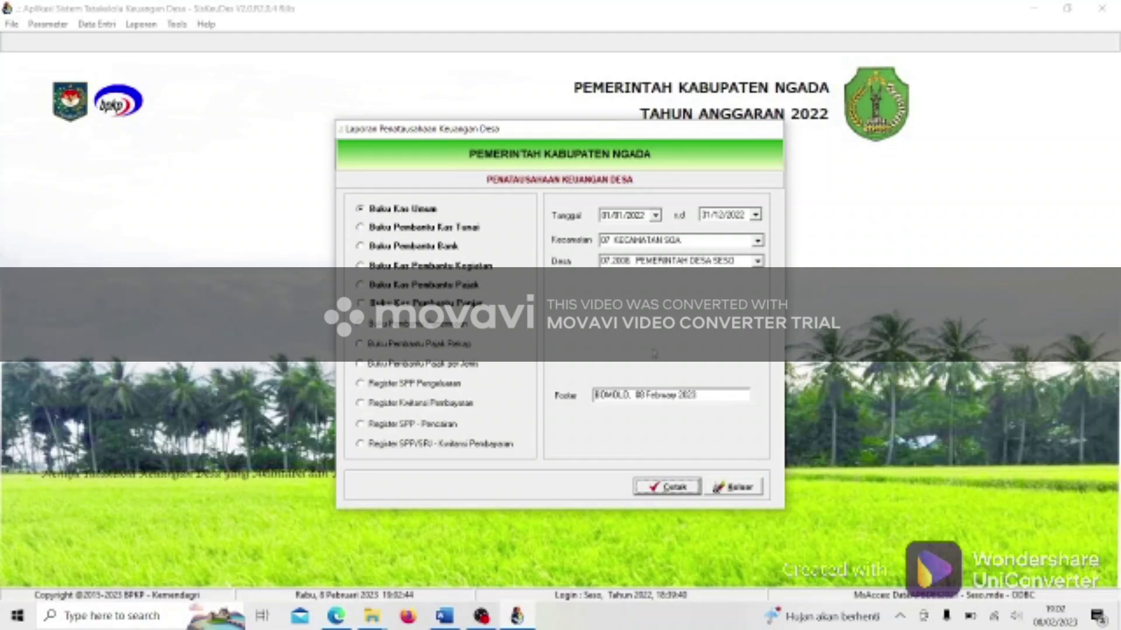
click(659, 488)
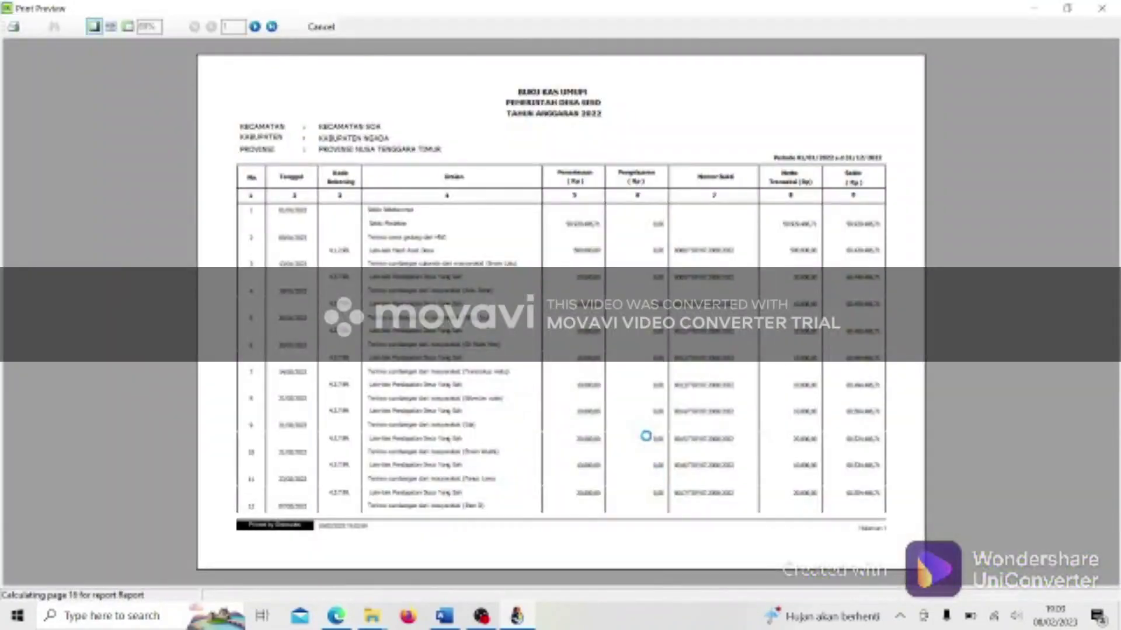
click(272, 27)
click(111, 27)
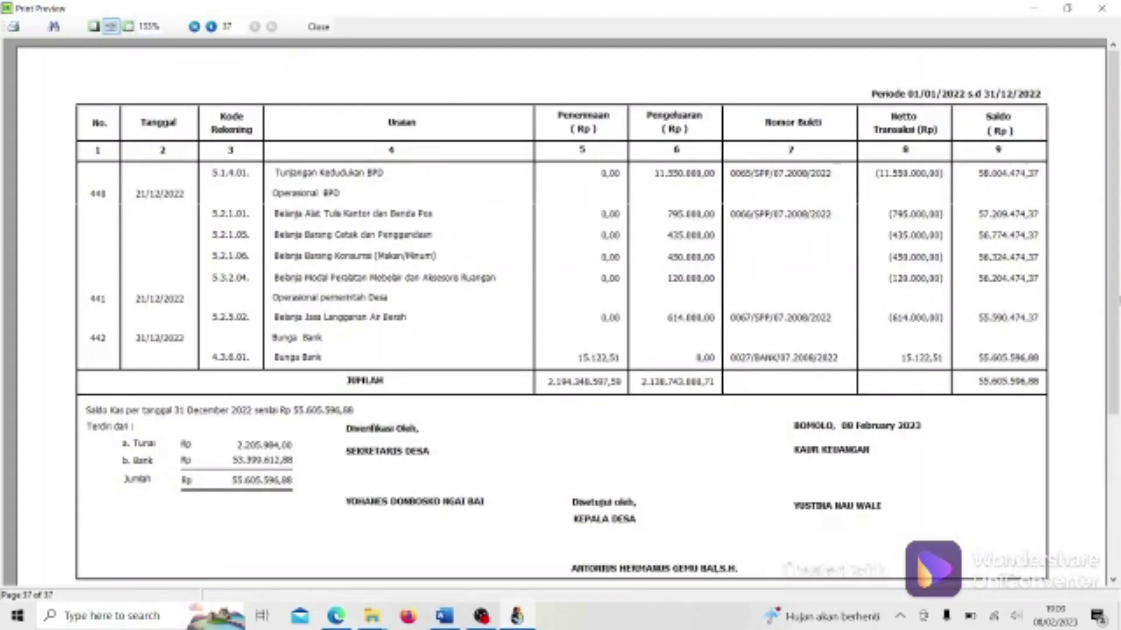
scroll(1116, 327, down, 3)
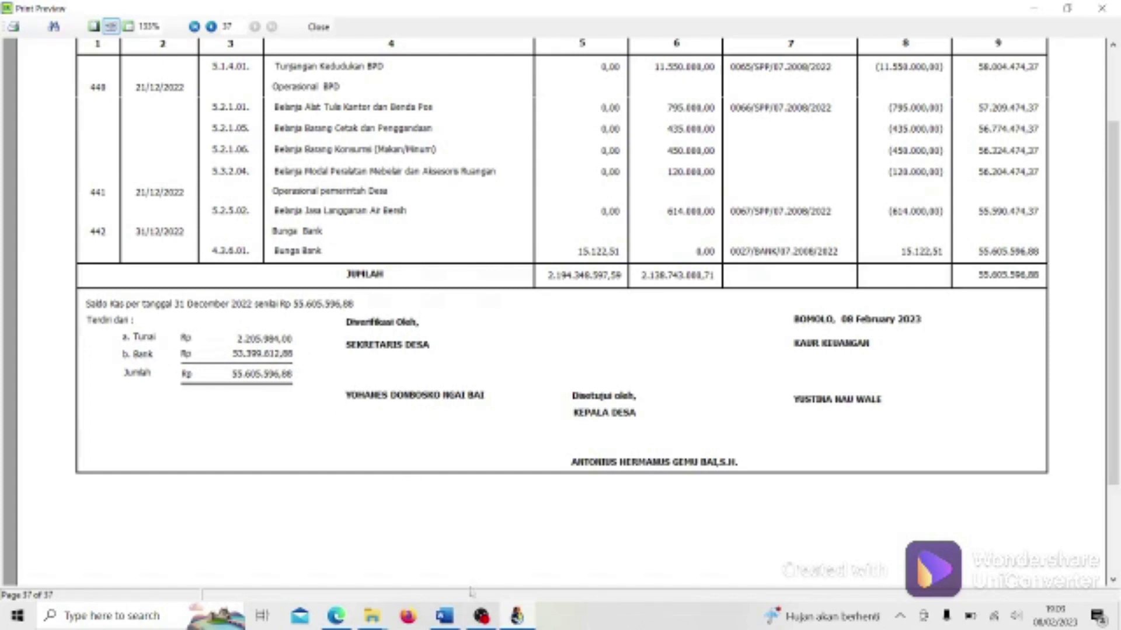
click(444, 616)
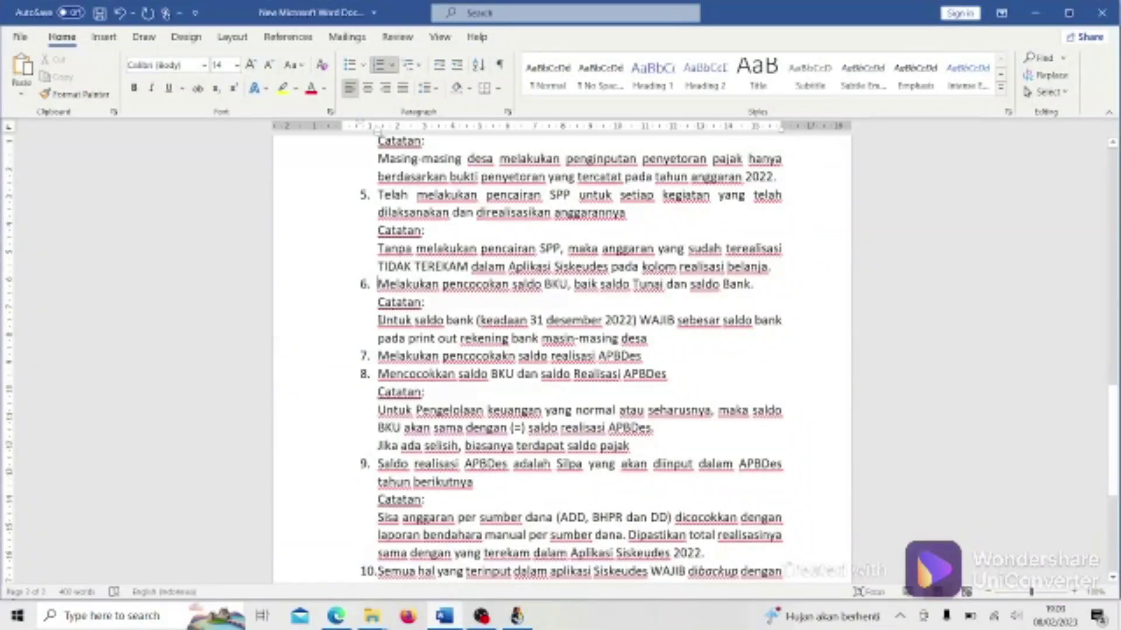
Bold the Catatan note under item 6 about the 31 December 2022 bank balance.
drag(378, 320, 653, 338)
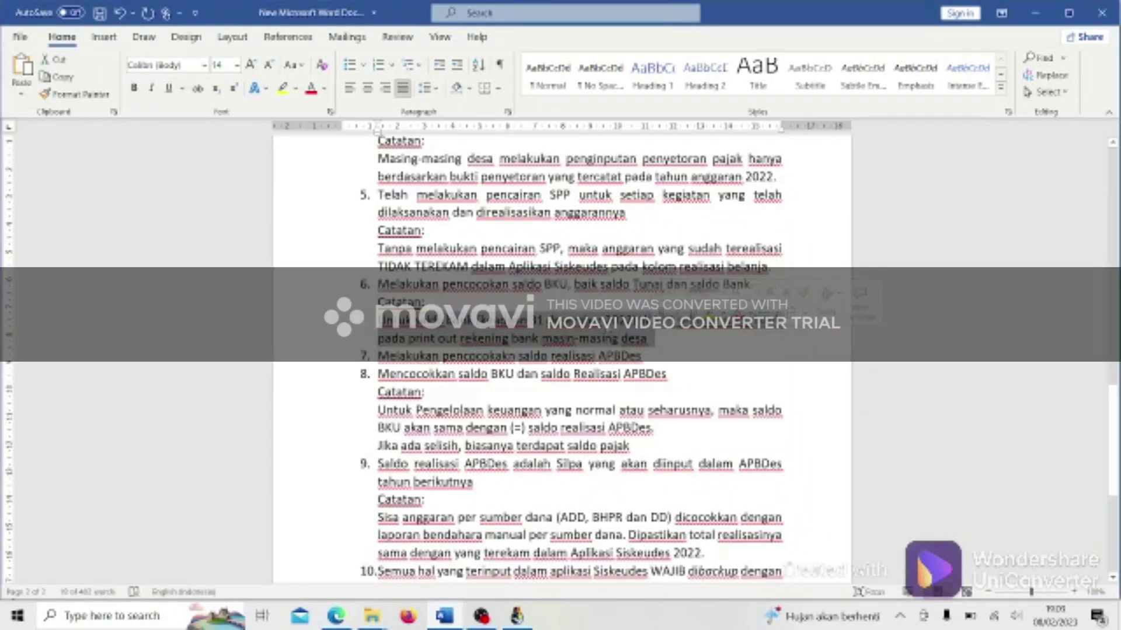
click(653, 339)
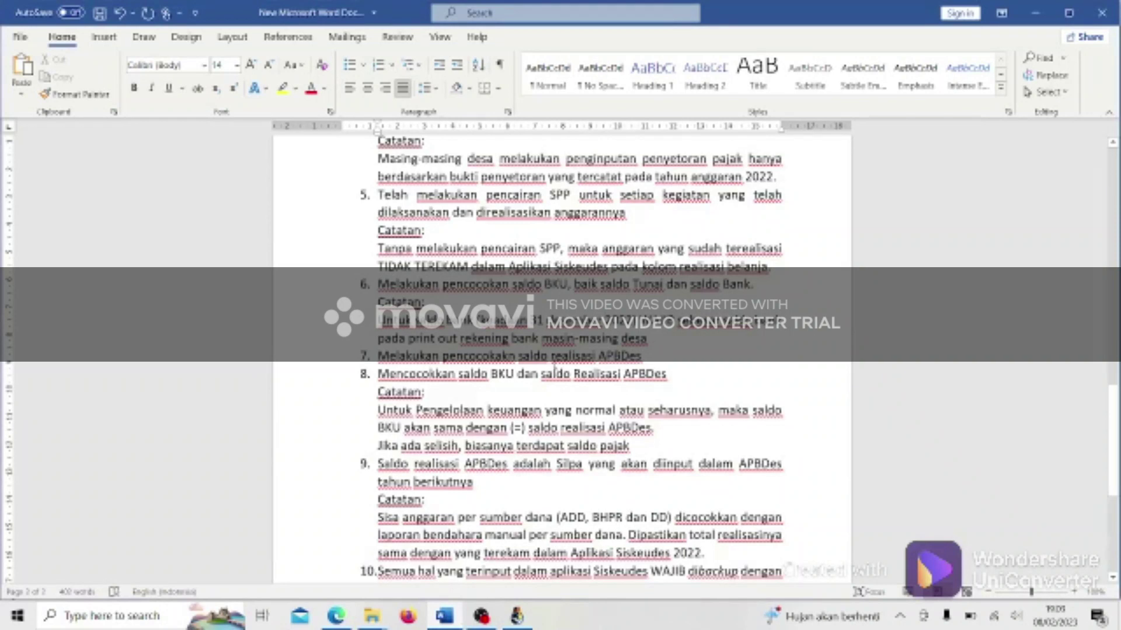
drag(654, 341, 378, 320)
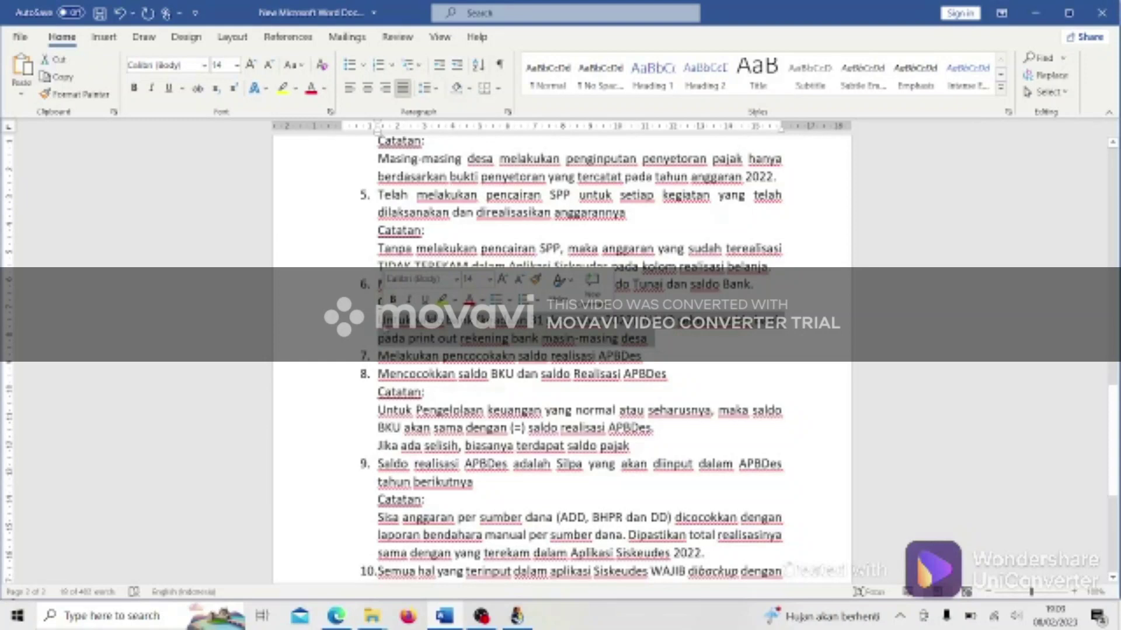
click(393, 300)
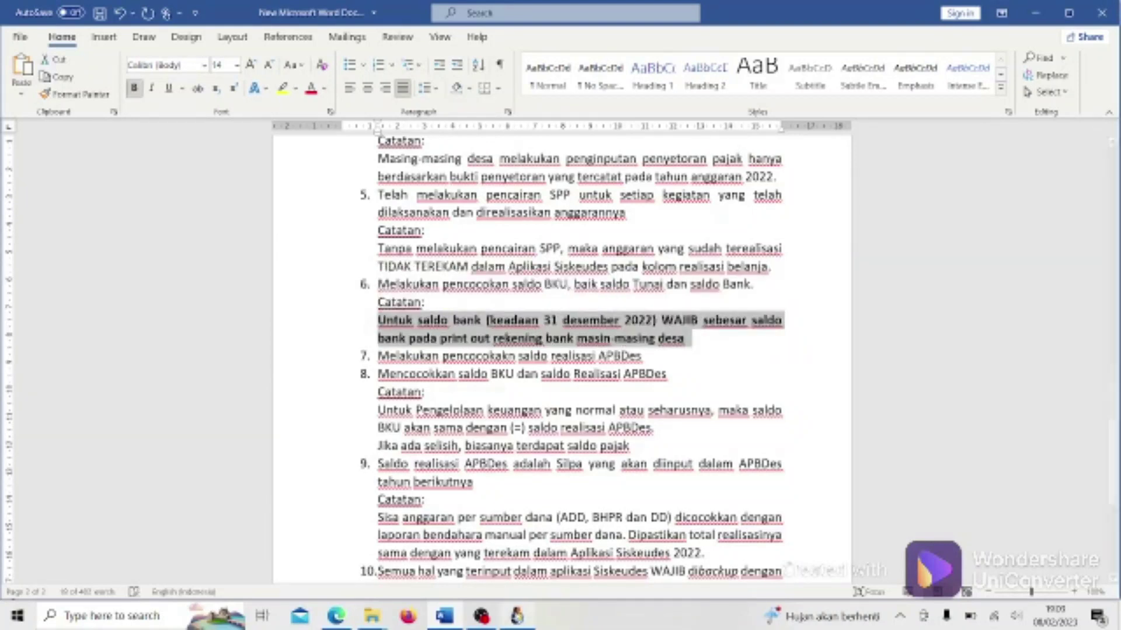
click(517, 616)
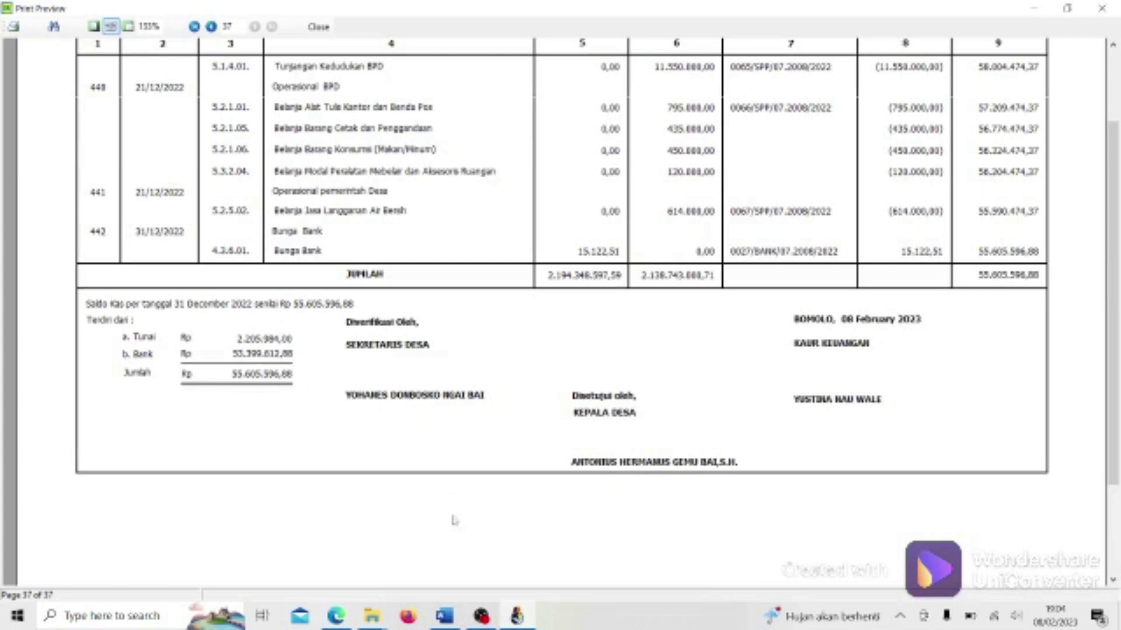
Select checklist item 7 on matching APBDes realization, then return to the BKU preview.
click(444, 616)
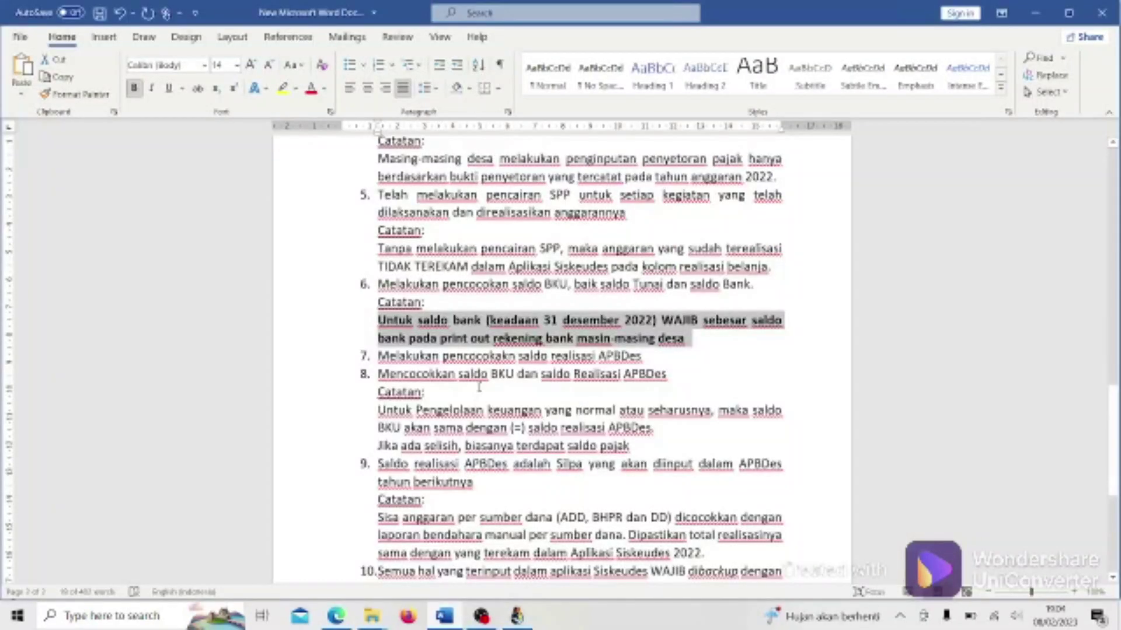
scroll(468, 368, down, 1)
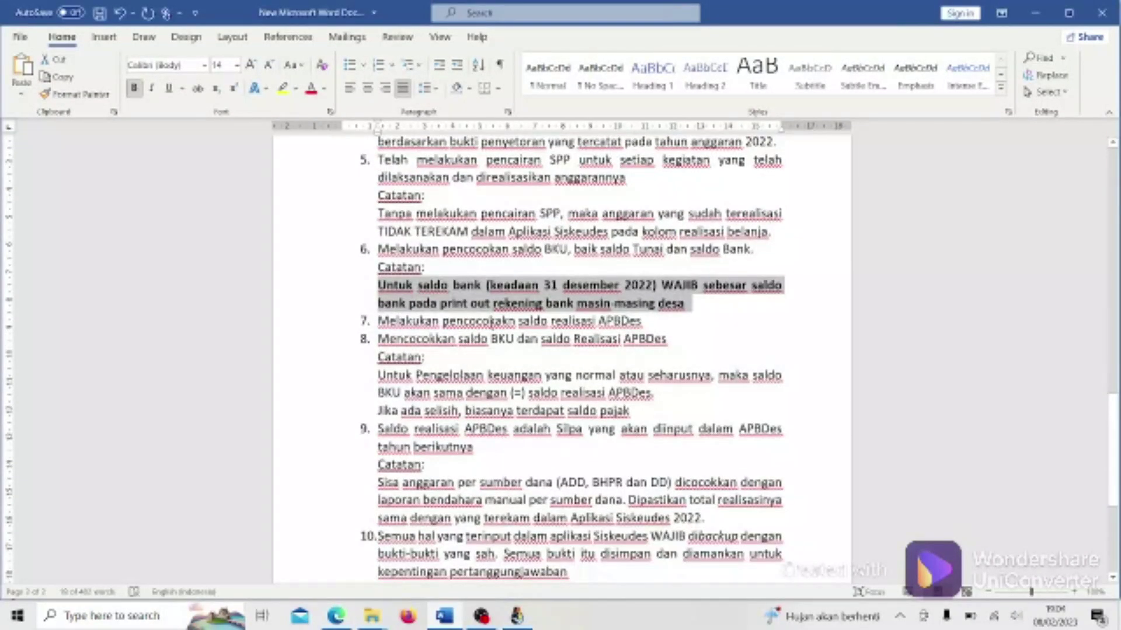
click(491, 322)
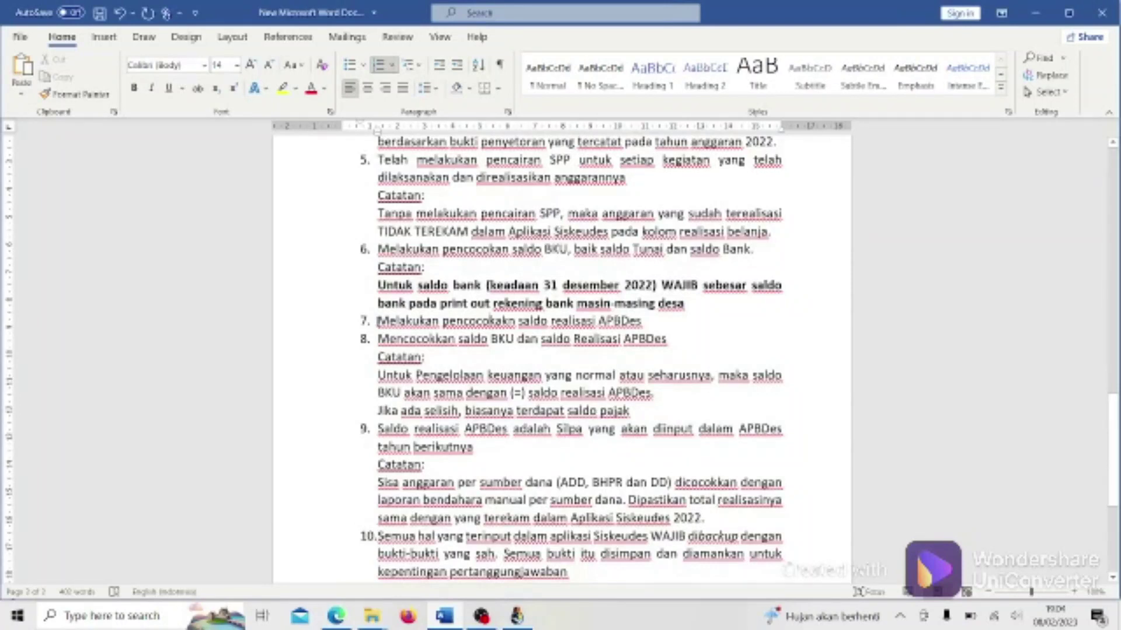
drag(376, 321, 641, 322)
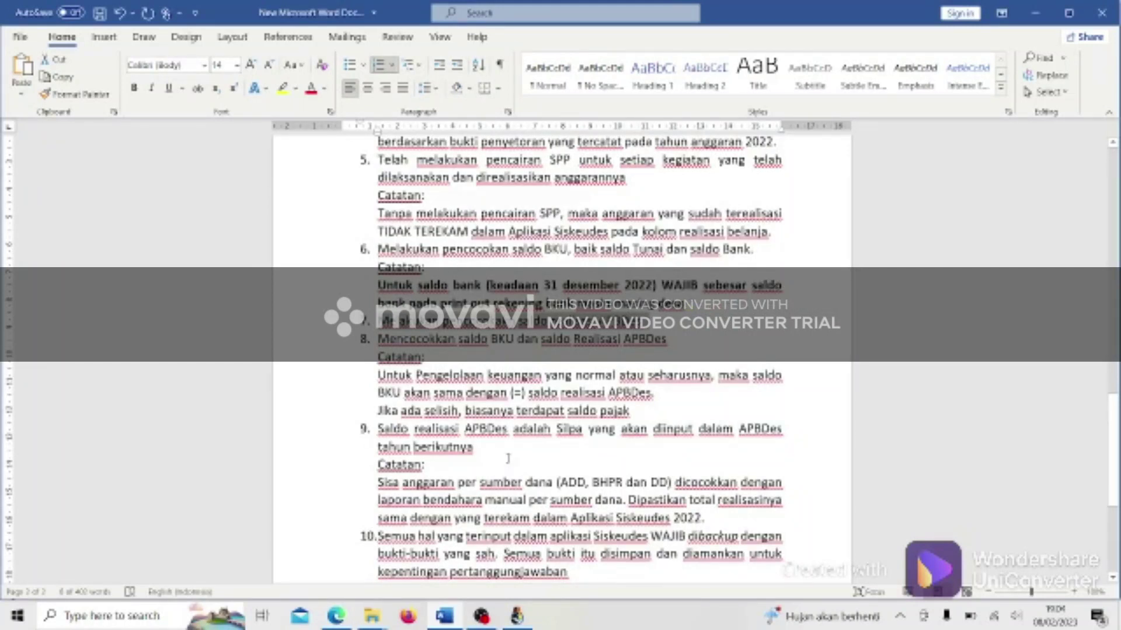
click(516, 615)
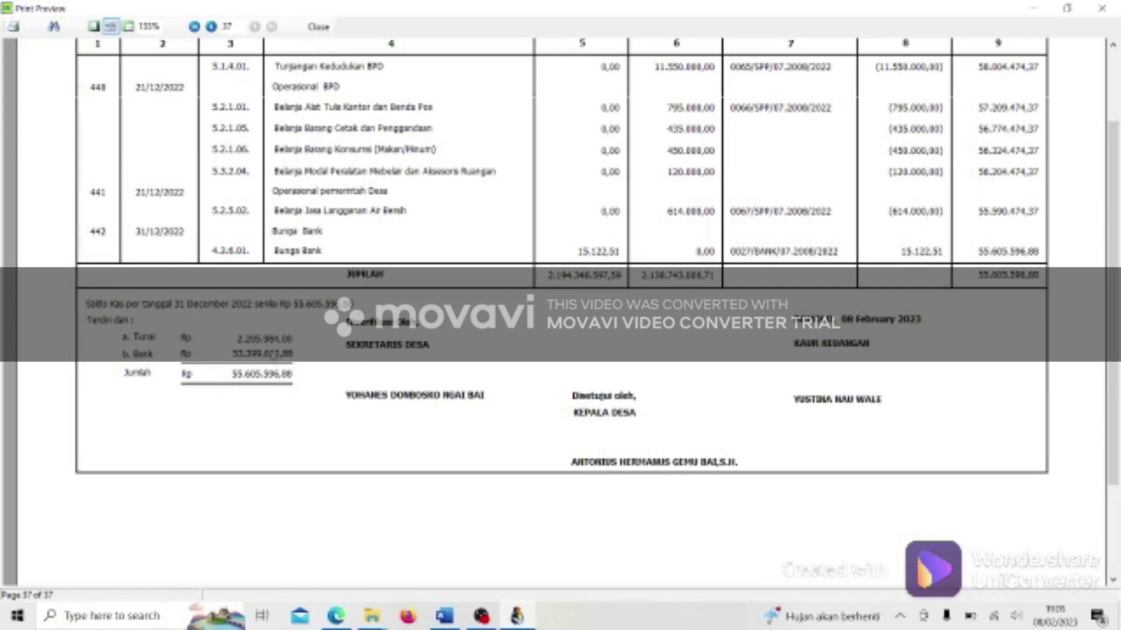
Close the BKU preview and choose Laporan Realisasi APBDesa among the accountability reports.
click(318, 26)
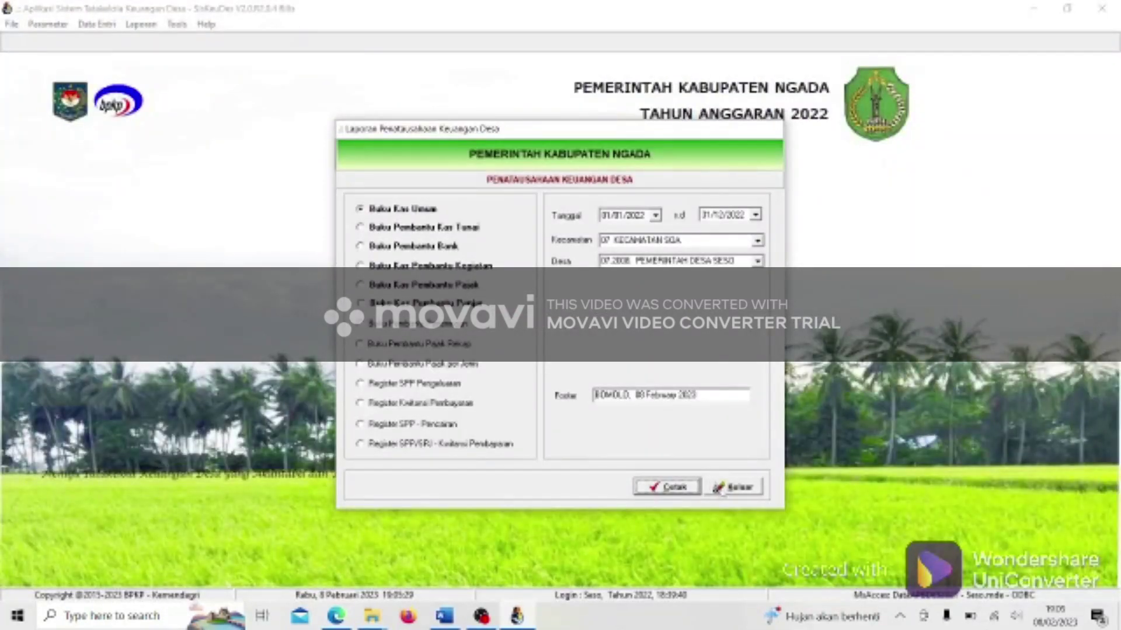
click(733, 486)
click(141, 24)
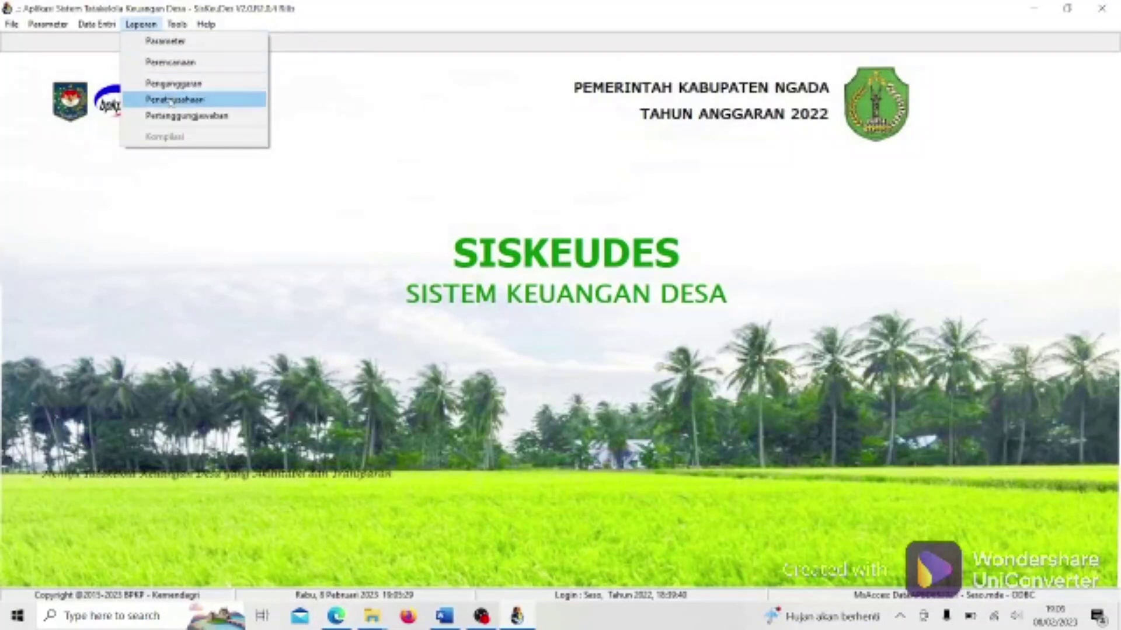
click(174, 115)
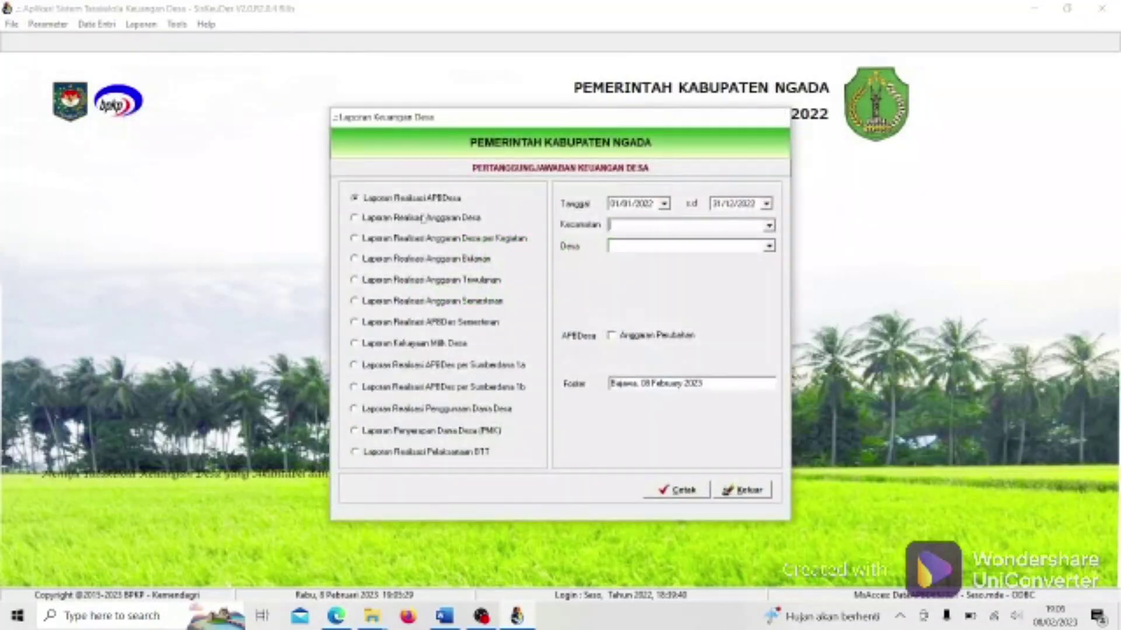
click(416, 202)
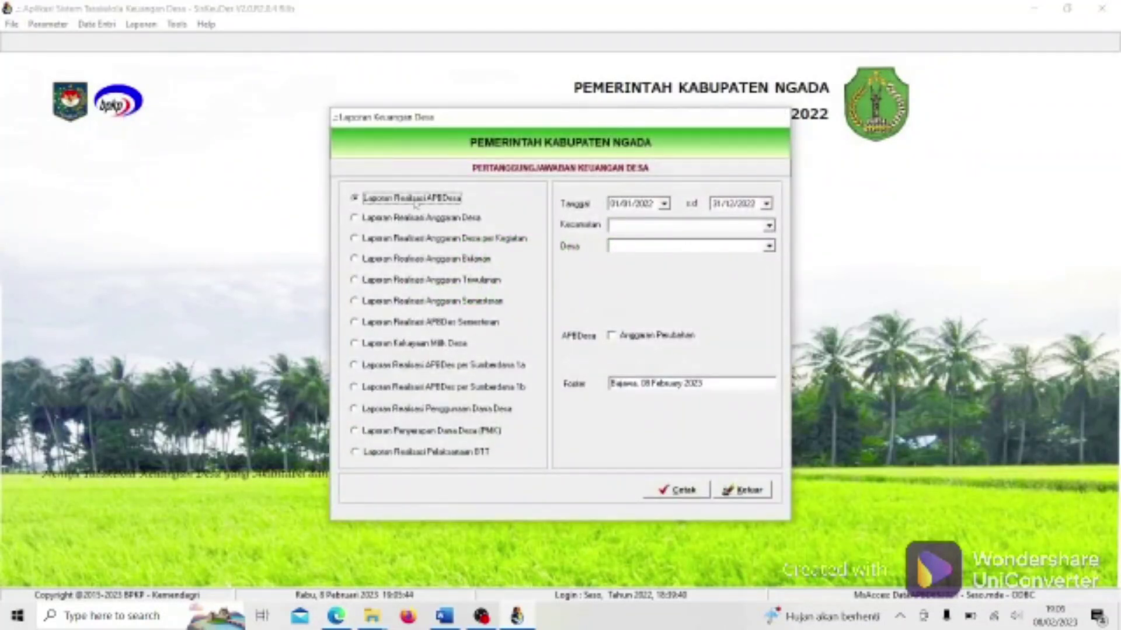
Preview it for 07 Kecamatan Soa, Pemerintah Desa Seso with Anggaran Perubahan, then return to Word.
click(631, 228)
key(Down)
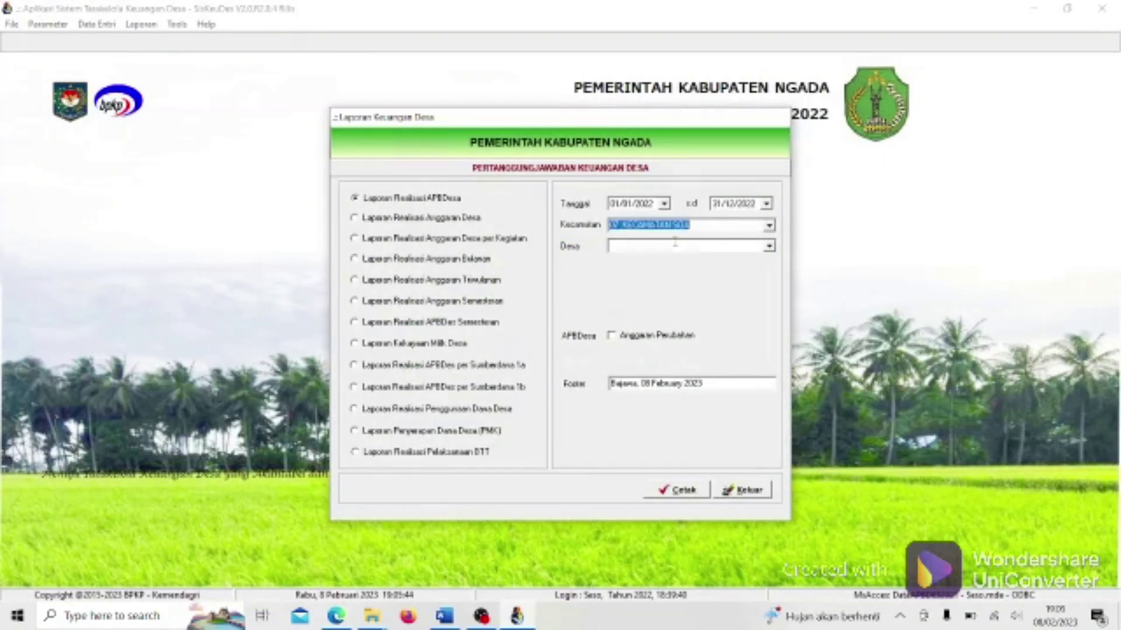
click(674, 246)
key(Down)
click(664, 345)
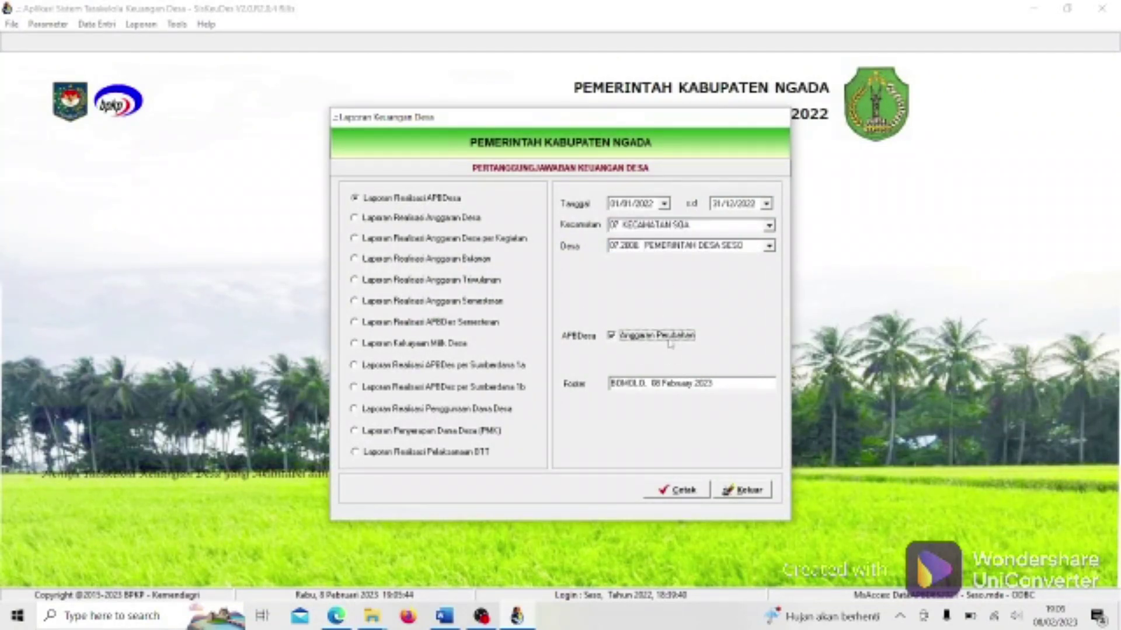
click(677, 492)
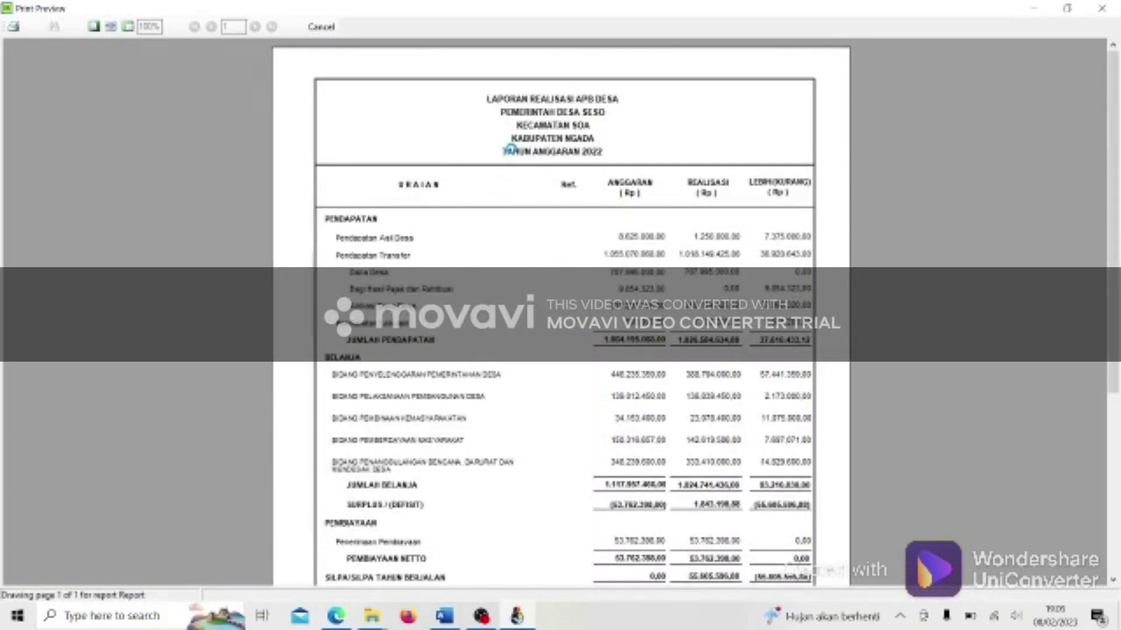
click(534, 150)
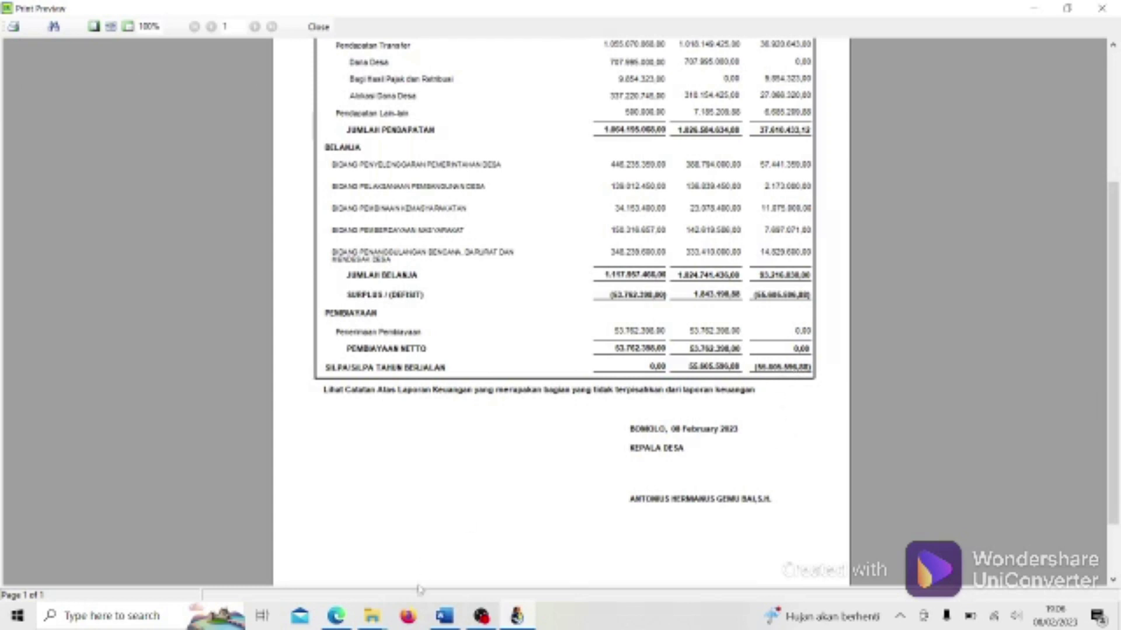
click(444, 615)
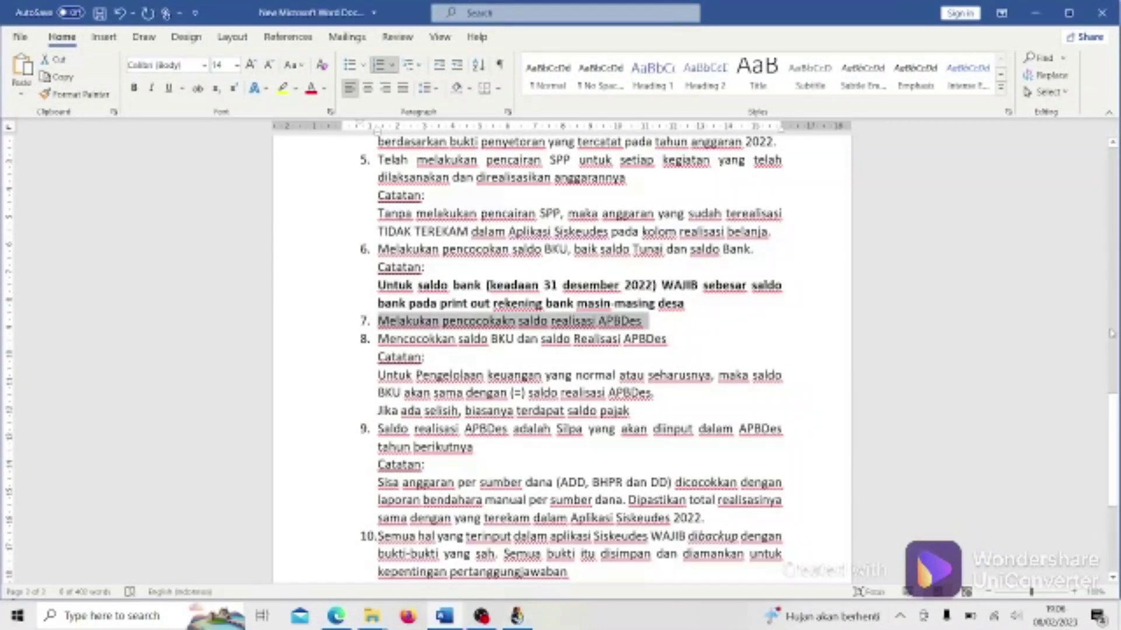
Type 'Lap Realisasi: 55.605598,88' on page 3 after checking the report total.
drag(1112, 397, 1112, 422)
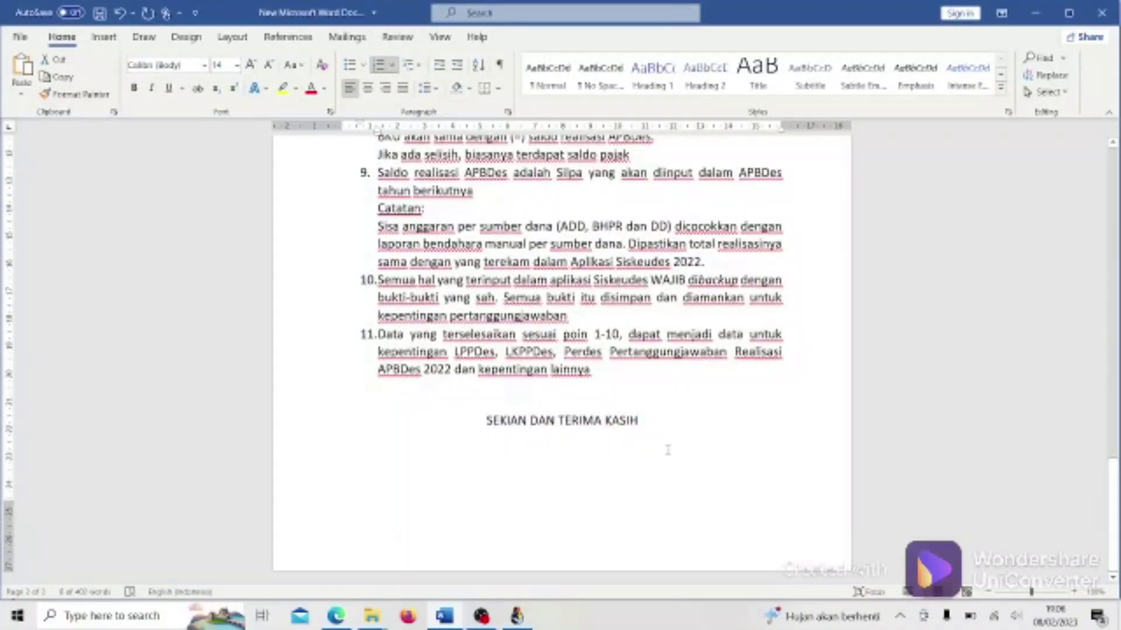
click(655, 428)
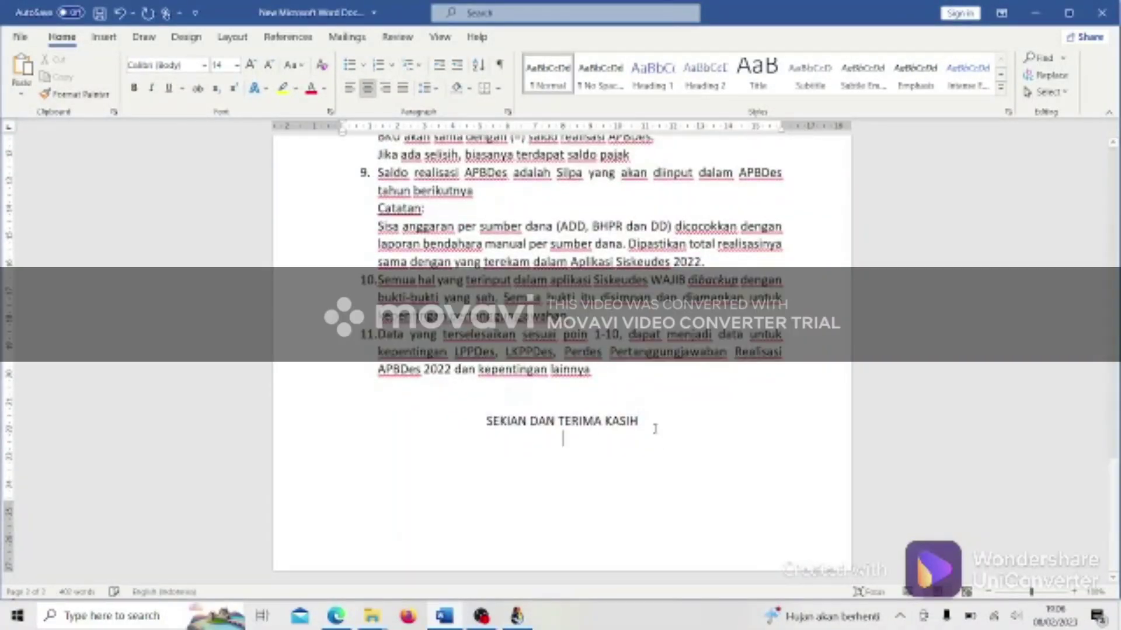
scroll(655, 428, down, 3)
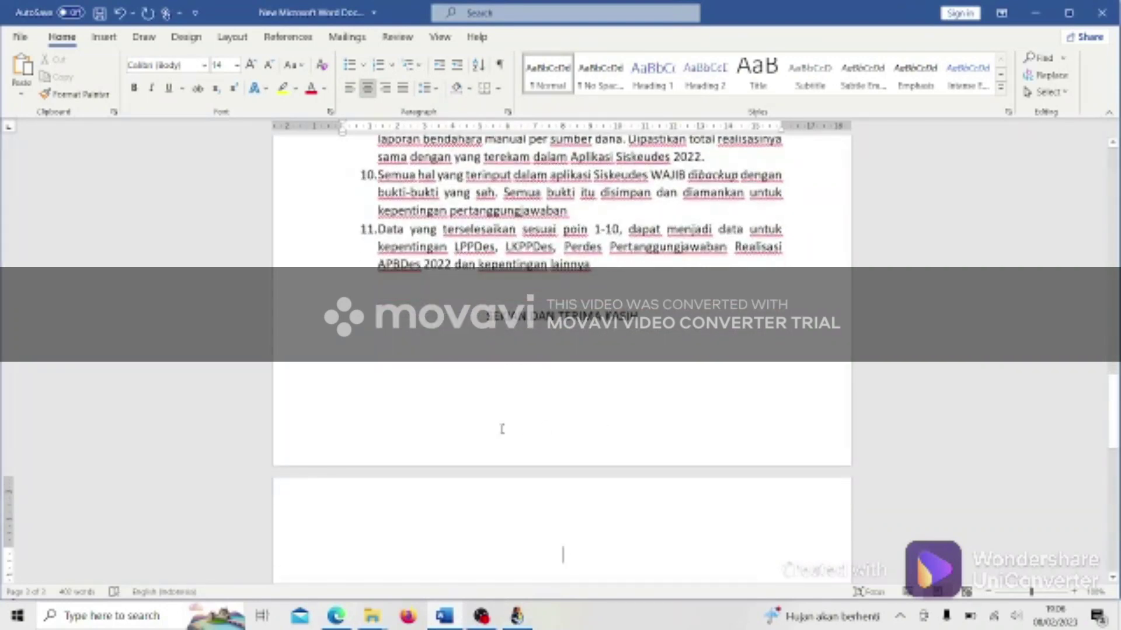
text(55.)
key(alt+Tab)
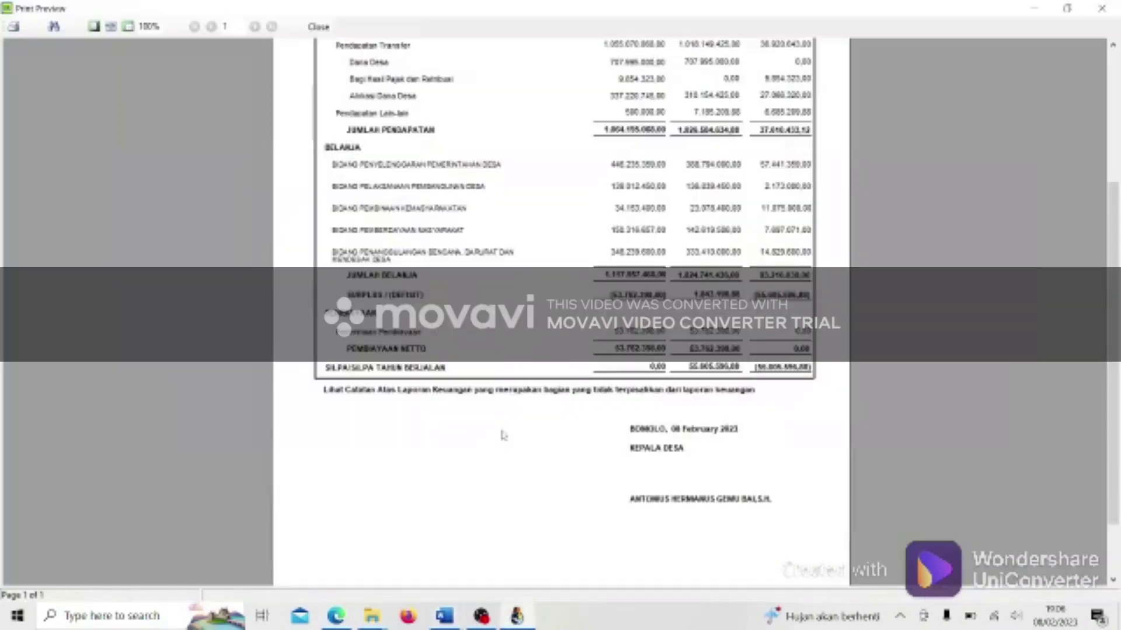
key(alt+Tab)
text(6)
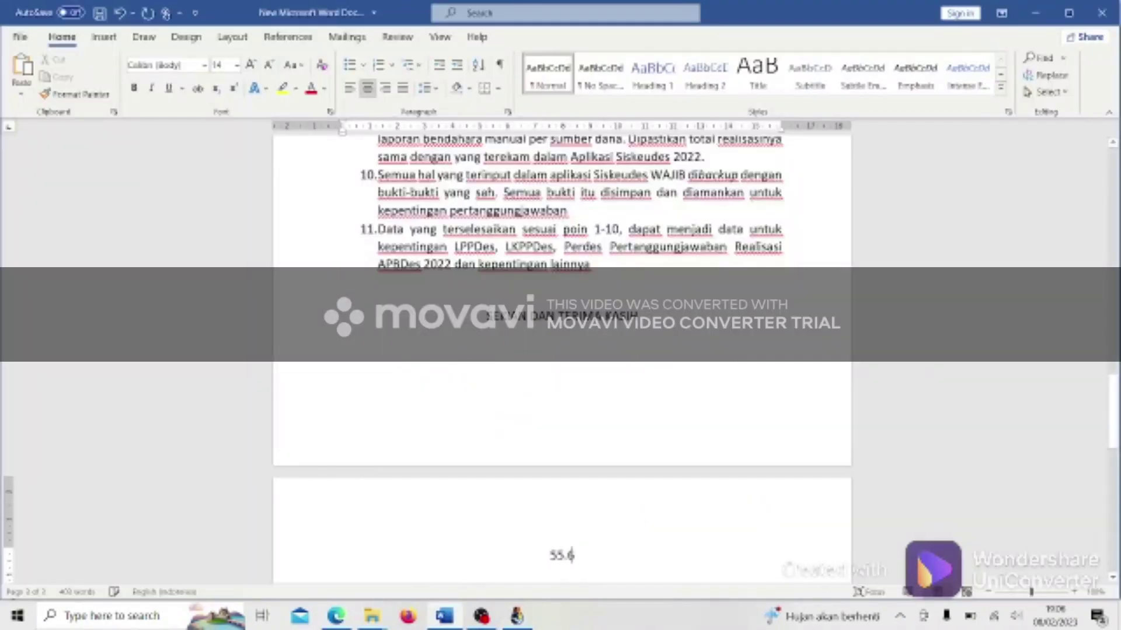
text(05)
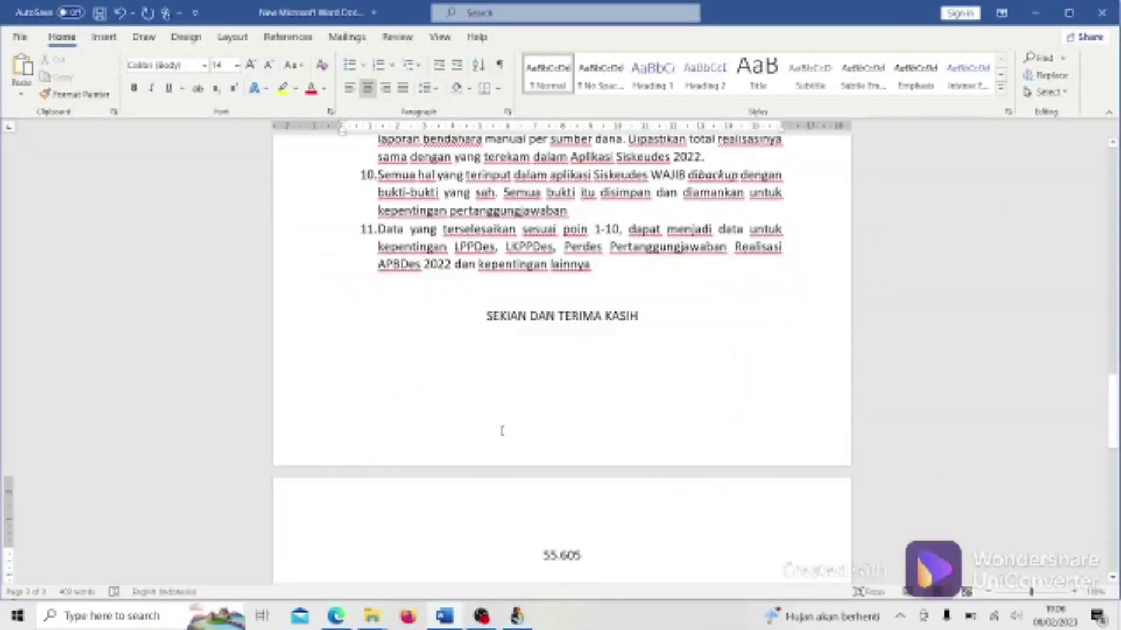
text(5)
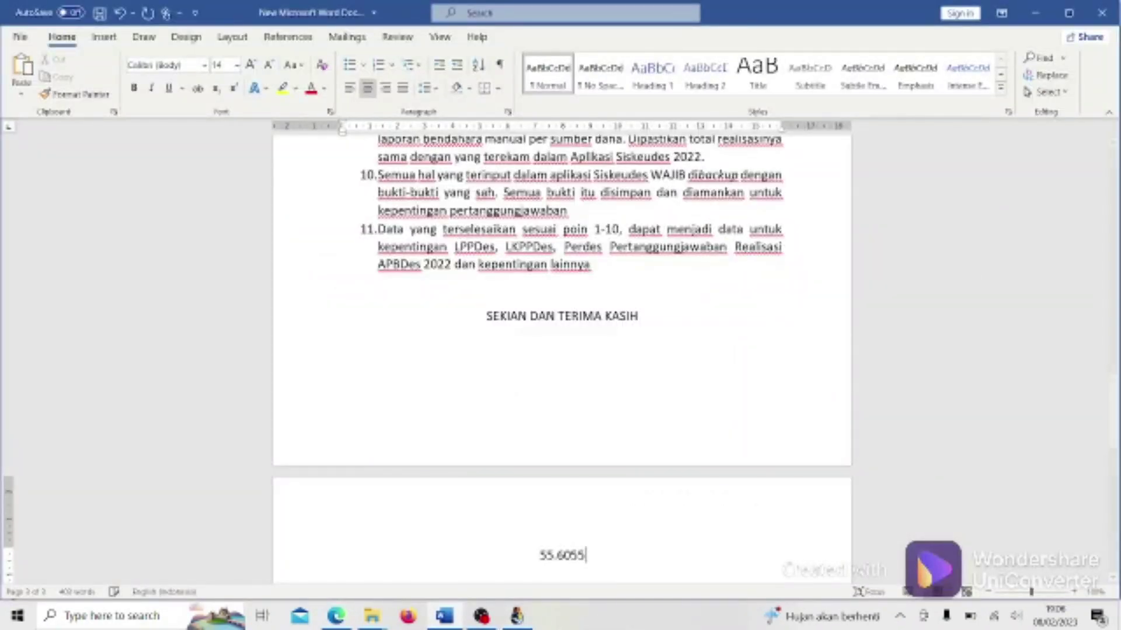
text(98,88)
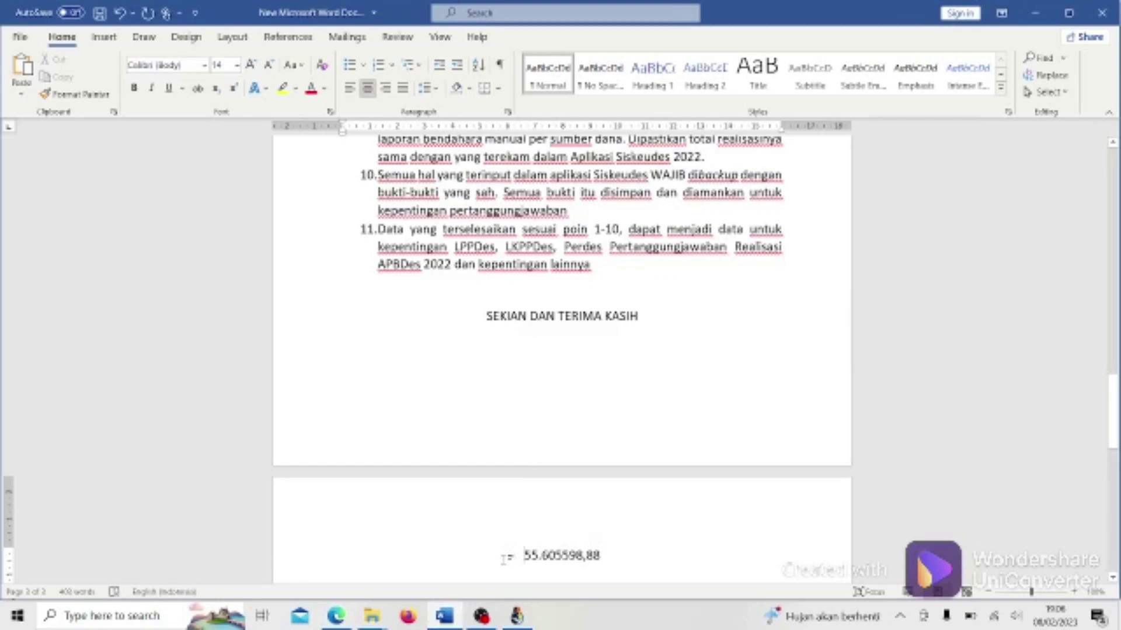
click(503, 560)
text(Lap )
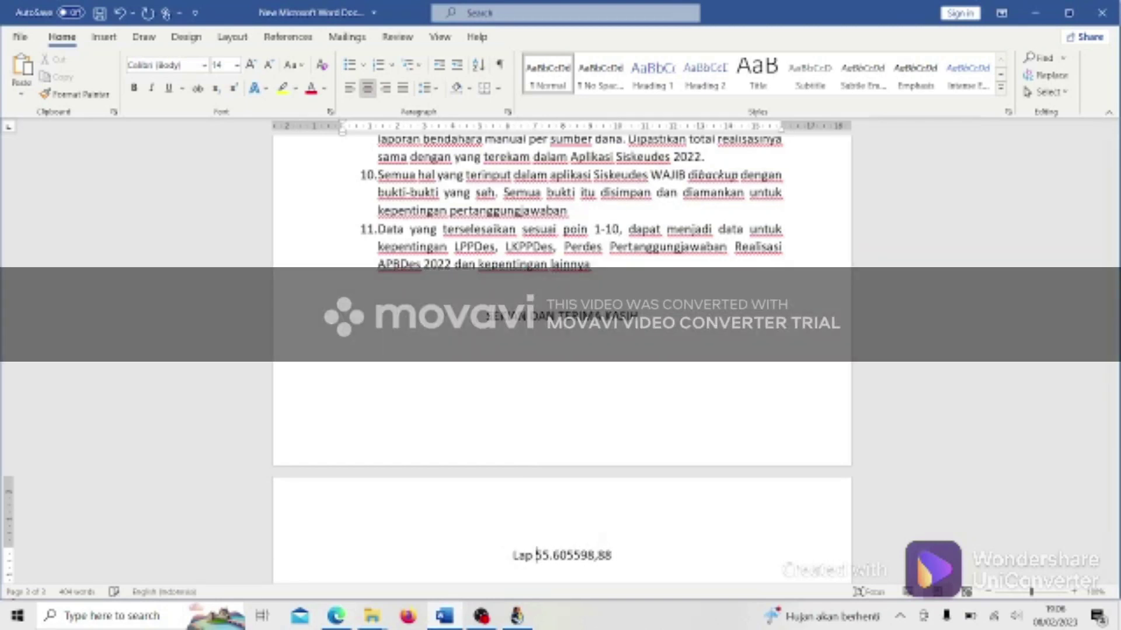
text(Realisas)
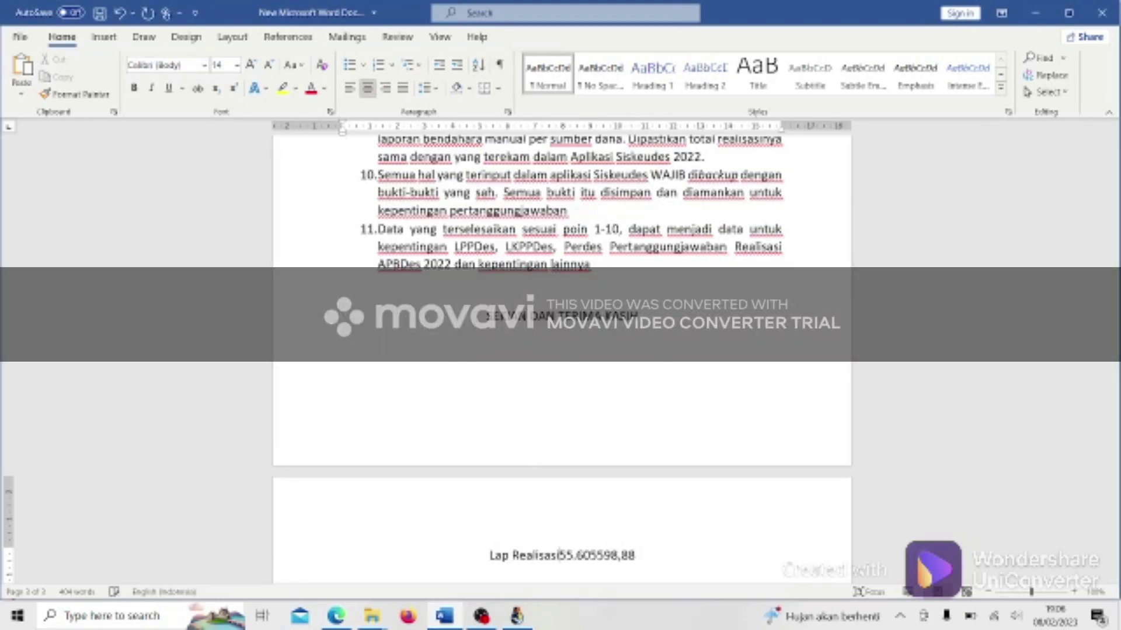
text(i:)
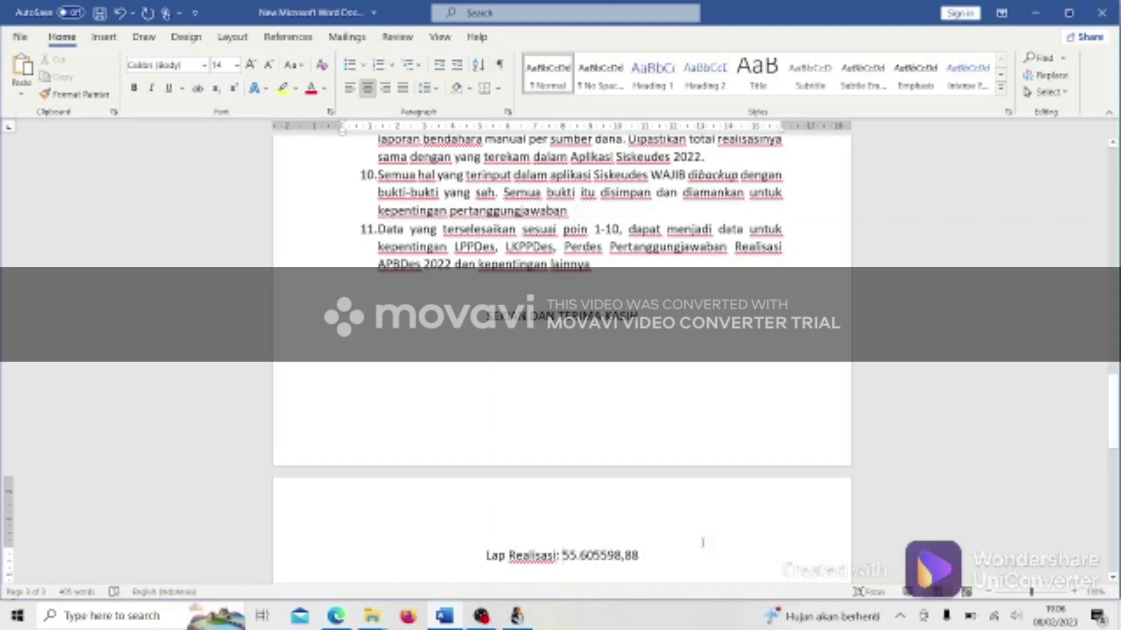
Add a left-aligned, tab-spaced 'BKU :' line beneath it, then go back to the preview.
click(661, 561)
key(Return)
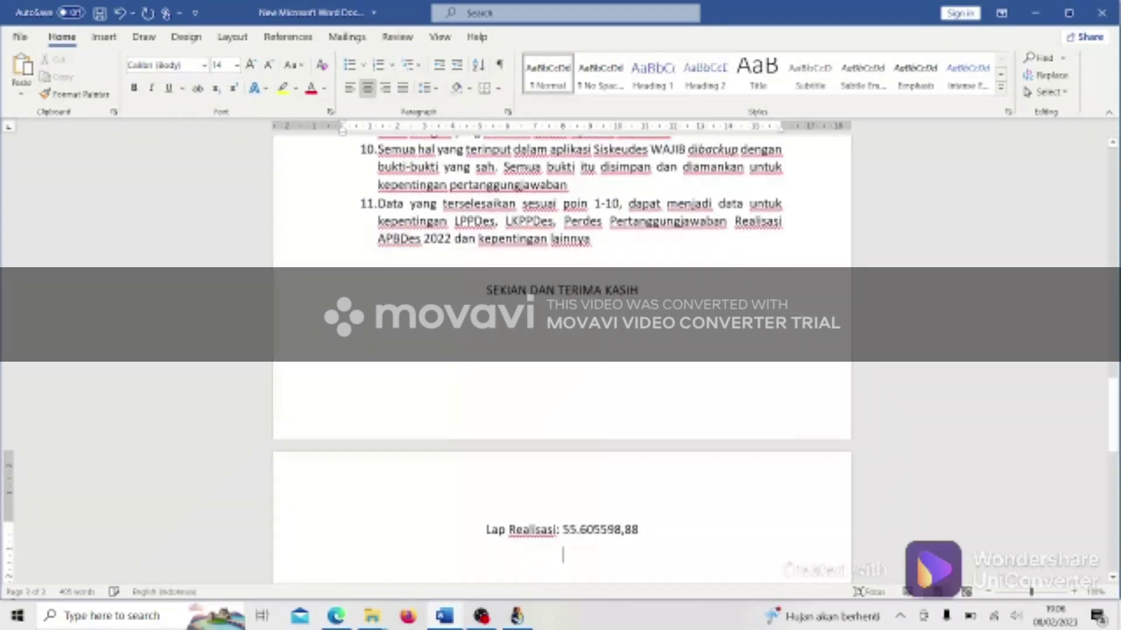
key(ctrl+l)
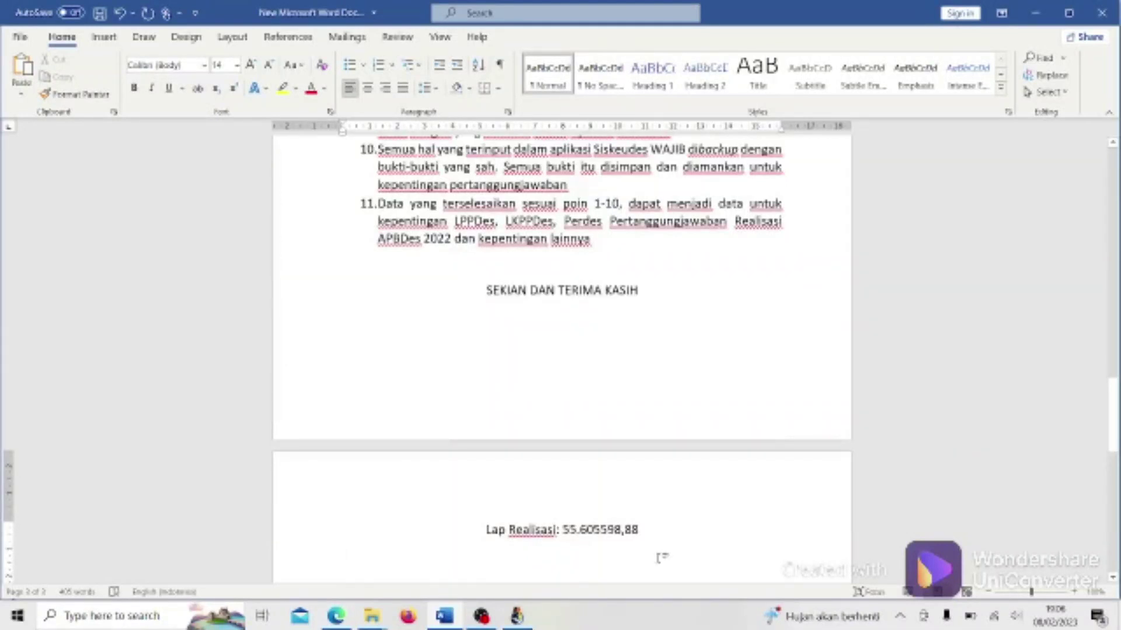
text(BKU)
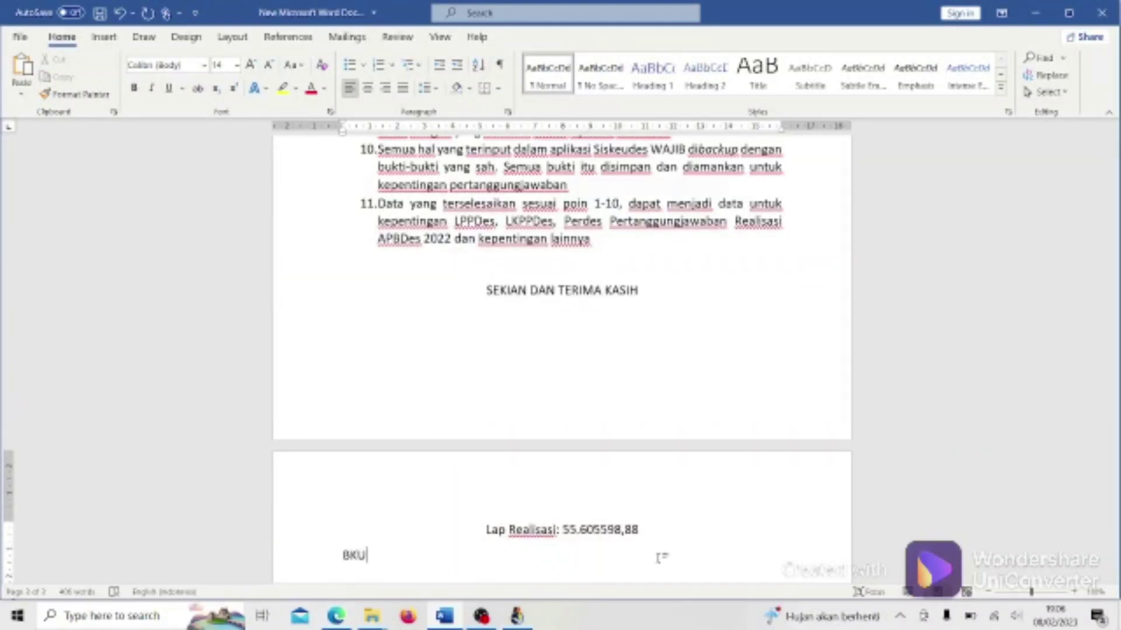
key(Left)
key(Tab)
key(BackSpace)
key(Tab)
key(Tab)
key(Tab)
key(Tab)
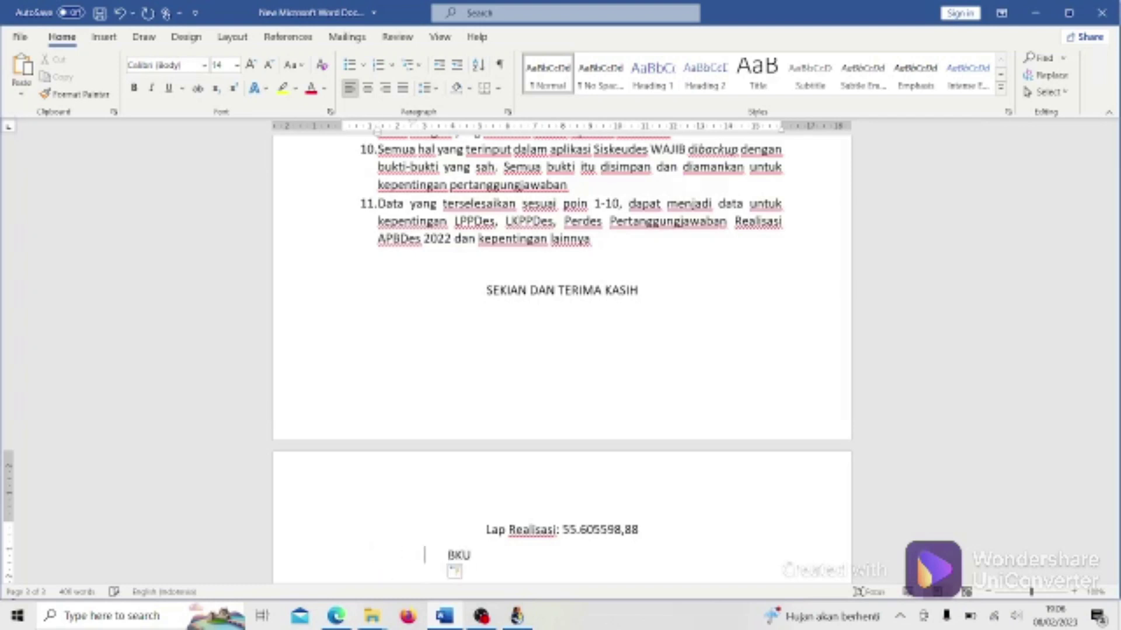
key(Right)
key(Right)
key(Right)
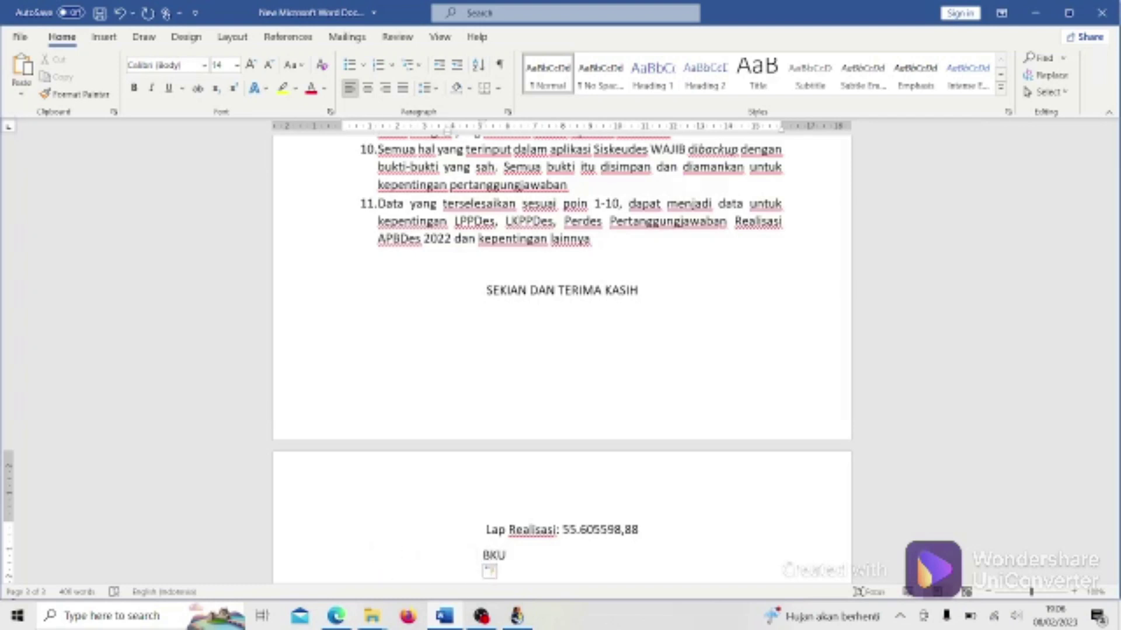
key(Tab)
key(Tab)
text(:)
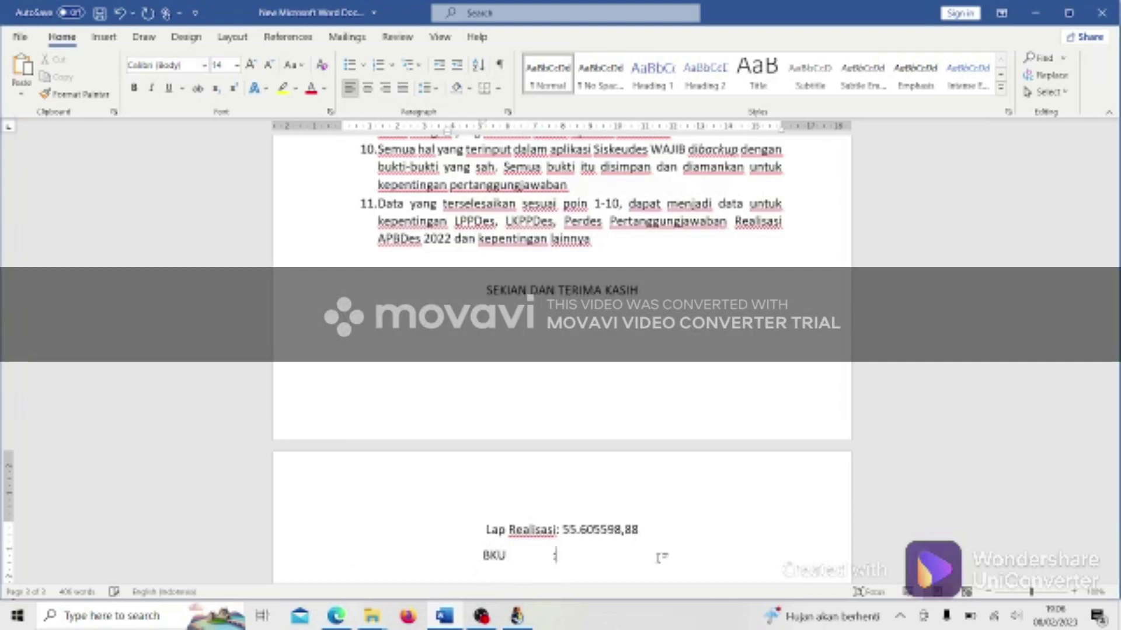
key(alt+Tab)
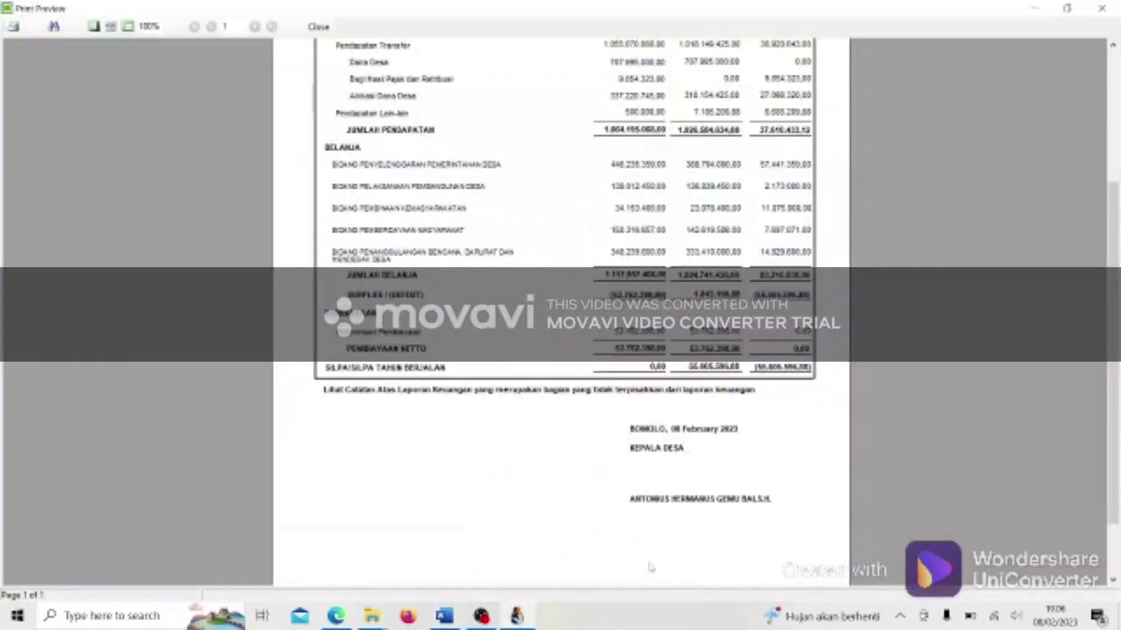
Reopen the Buku Kas Umum 2022 for Desa Seso and show page 37 at page width.
click(318, 26)
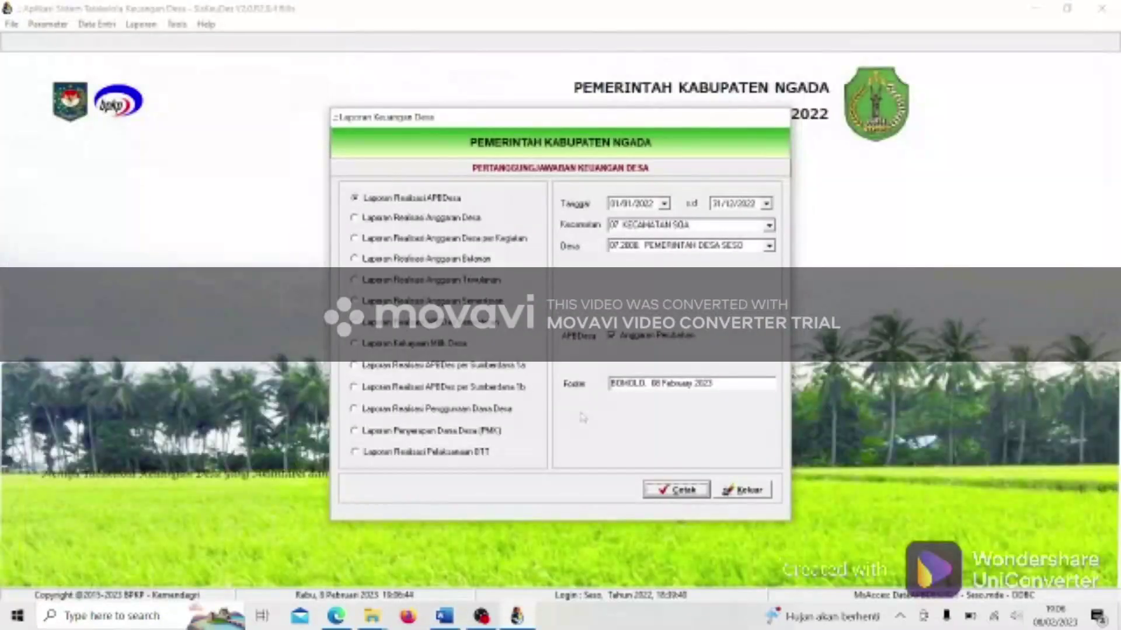
click(741, 489)
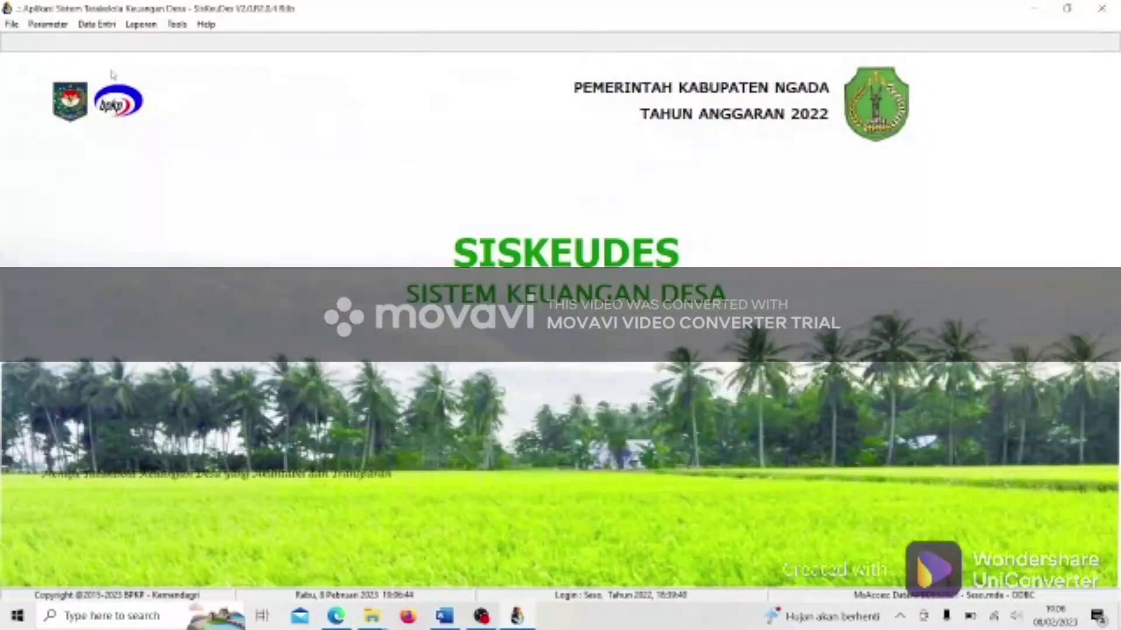
click(140, 23)
click(175, 100)
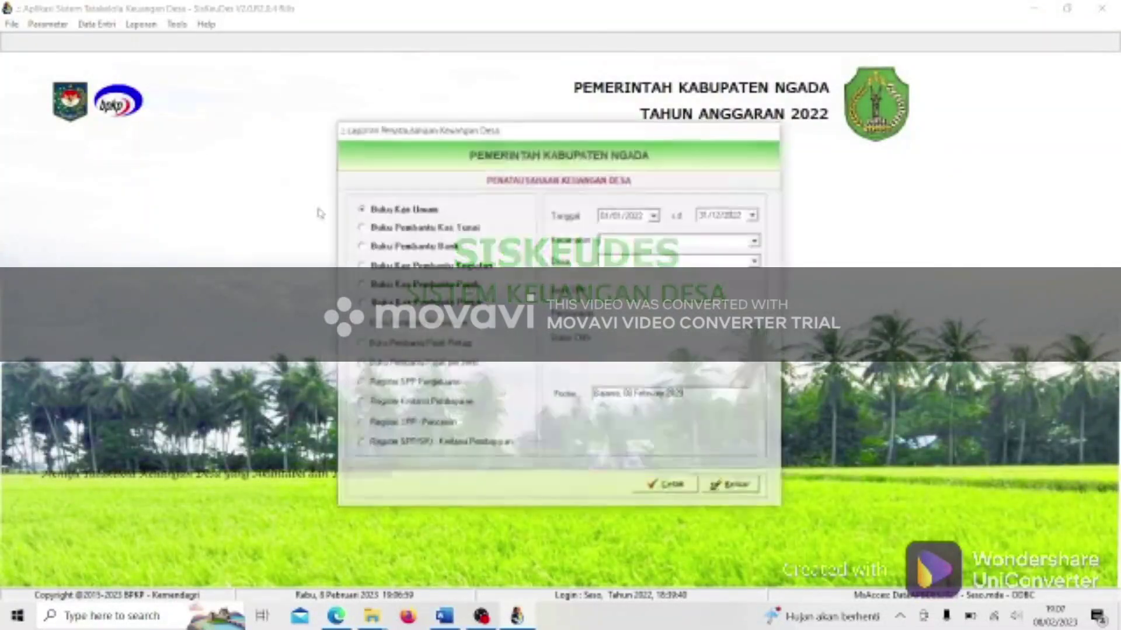
key(Down)
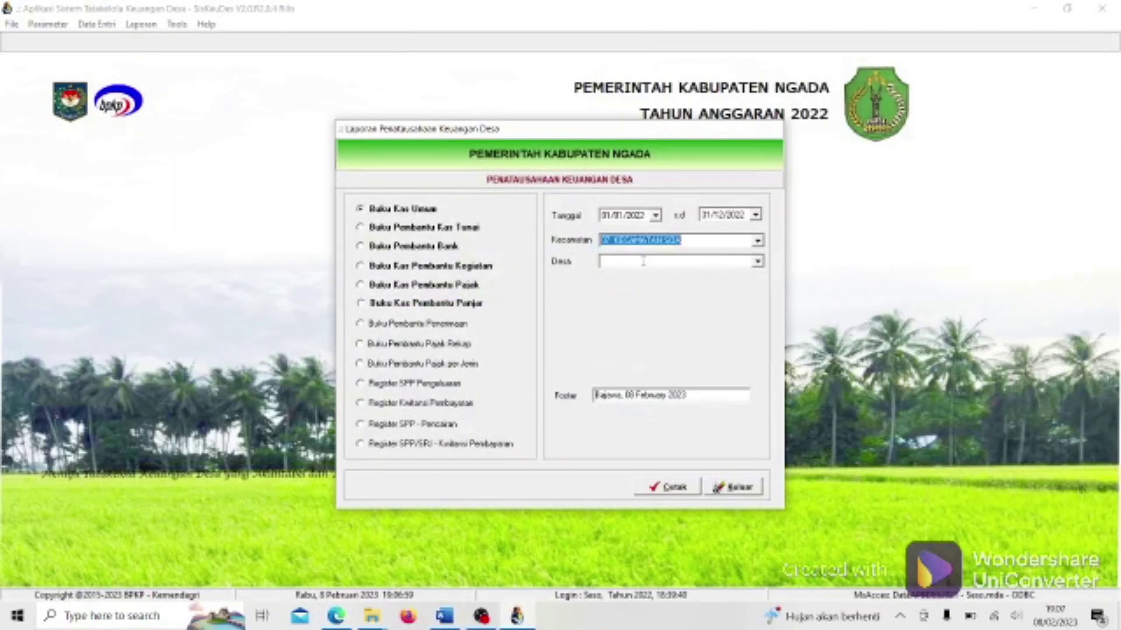
key(Tab)
click(668, 488)
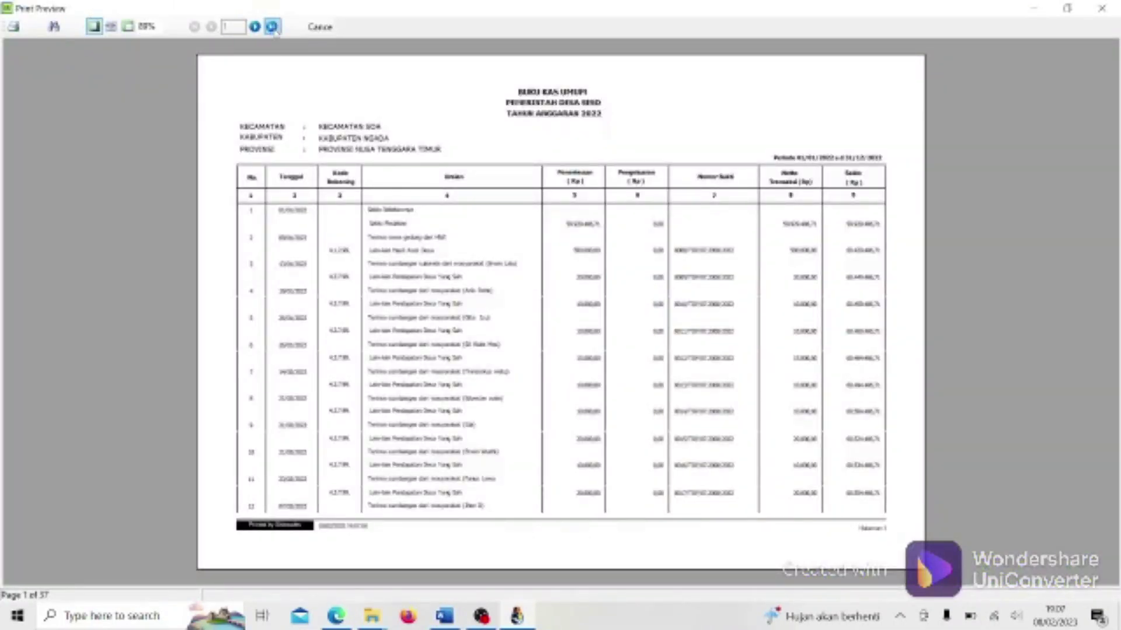
click(271, 26)
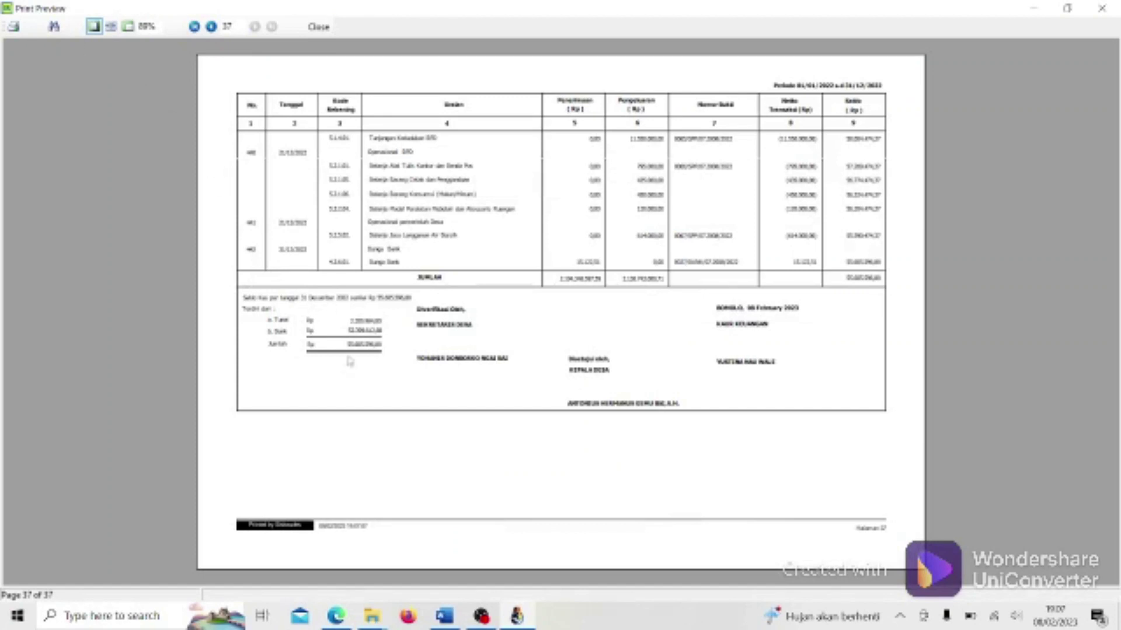
click(111, 27)
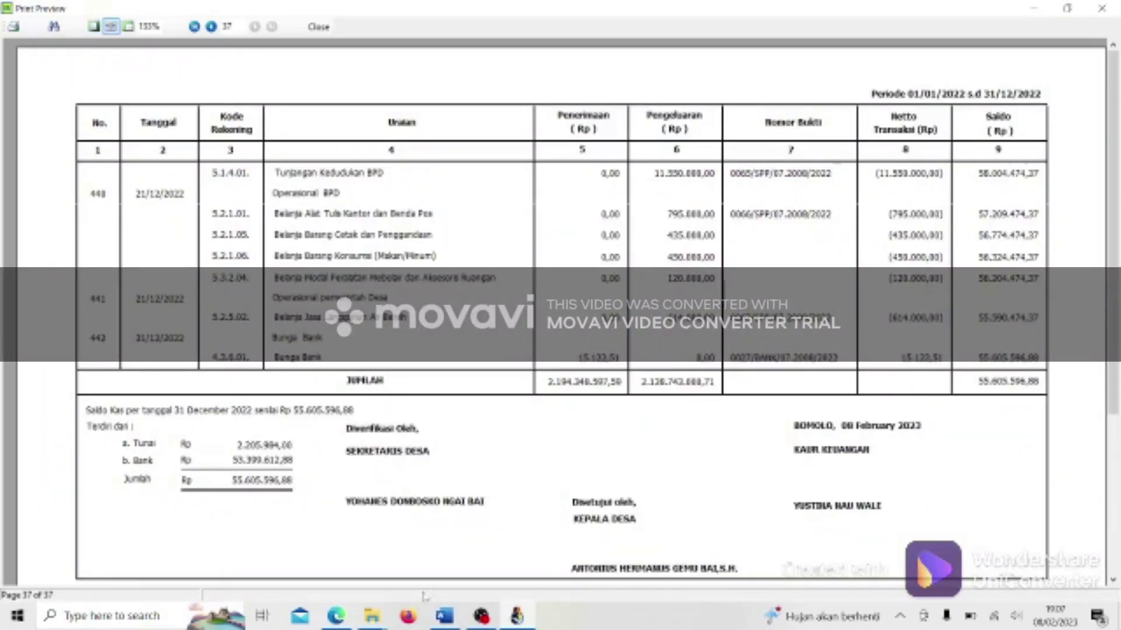
Enter 55.605.596,88 after 'BKU :' and correct Lap Realisasi to 55.605.598,88.
click(442, 618)
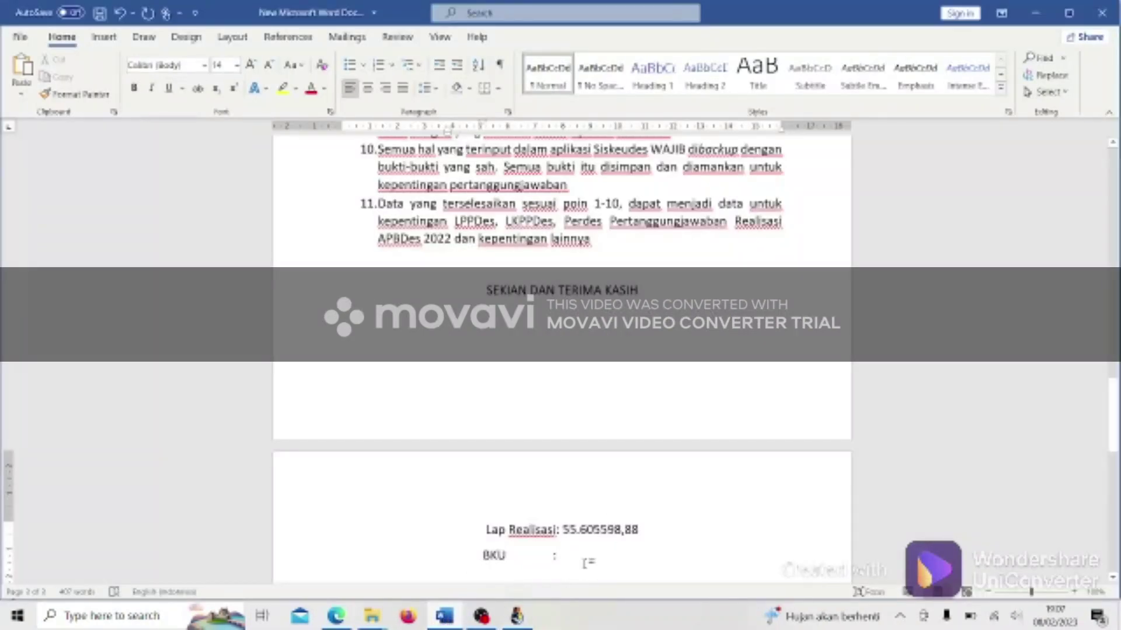
text(5)
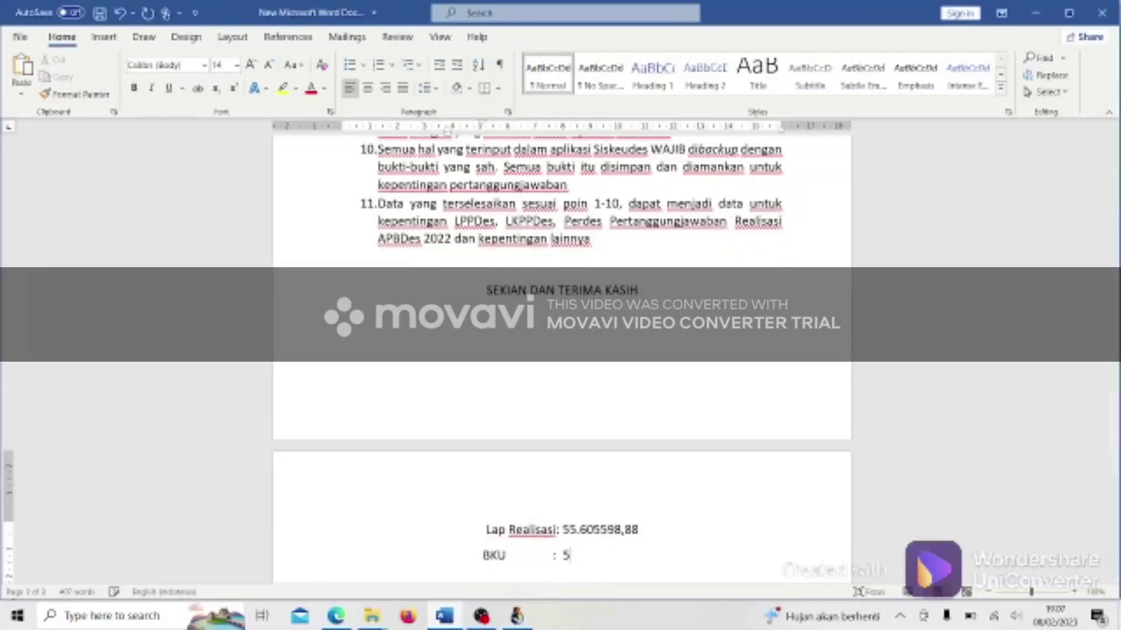
text(5.605.)
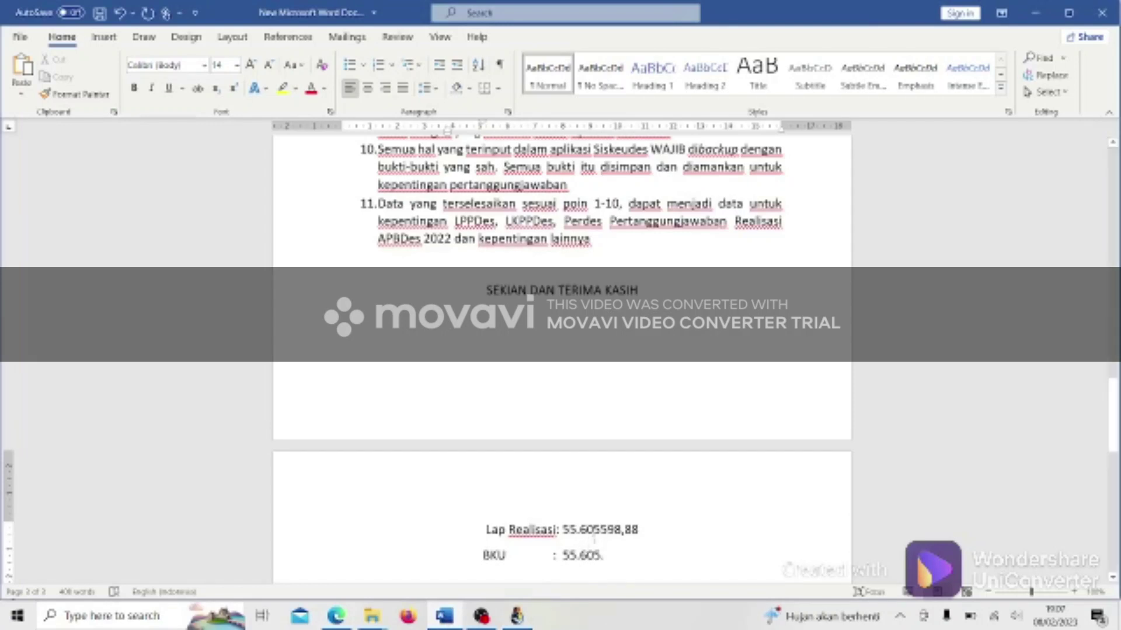
key(Up)
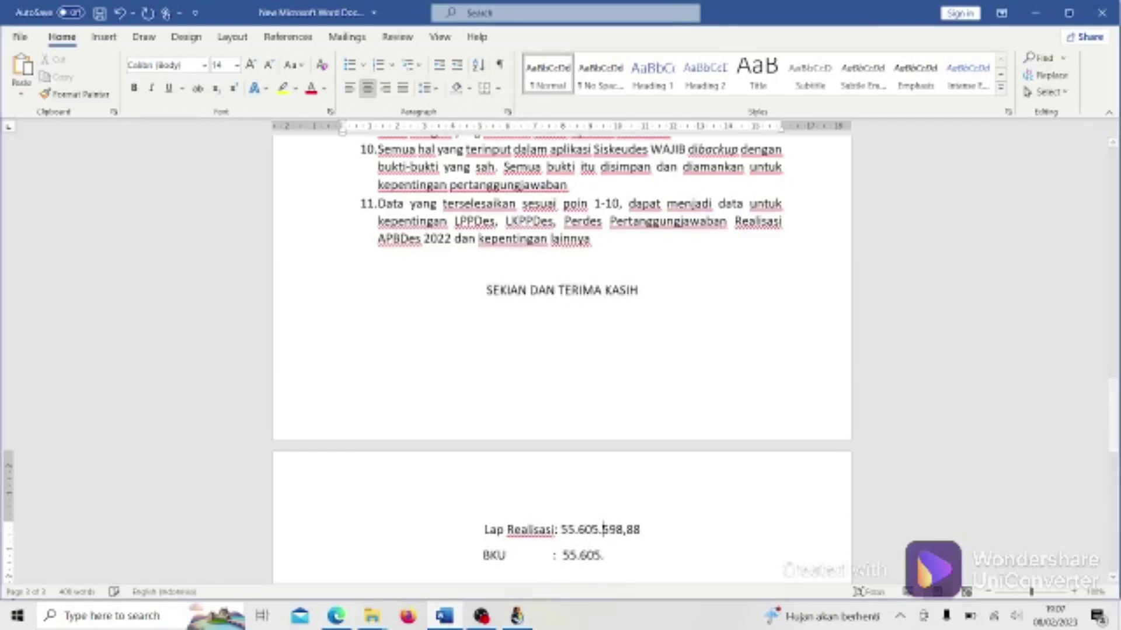
key(alt+Tab)
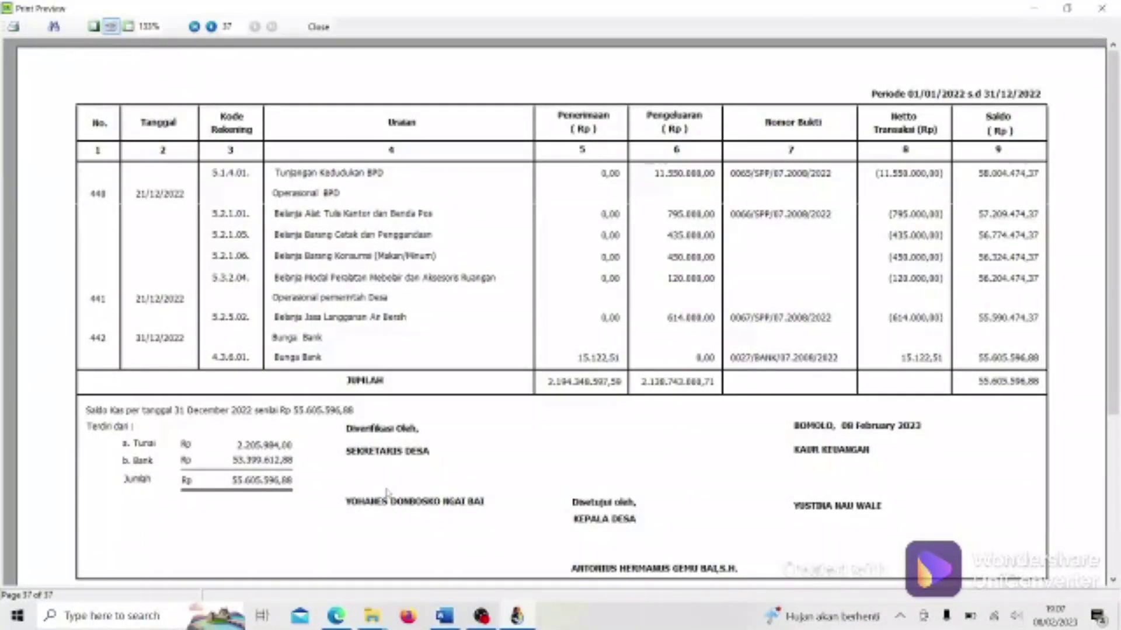
key(alt+Tab)
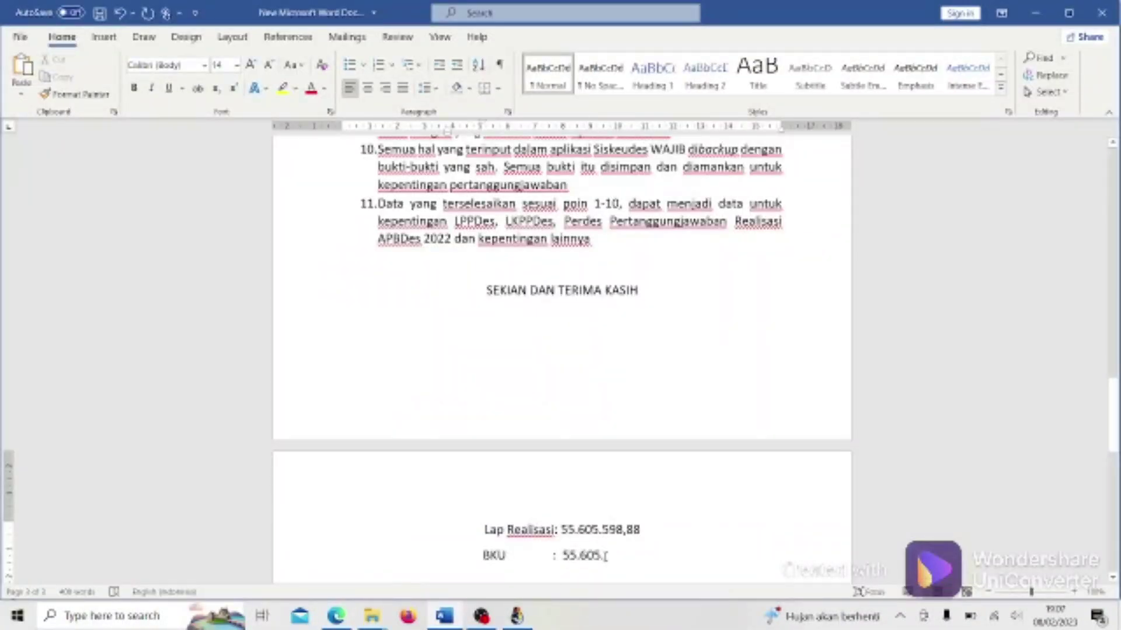
text(596)
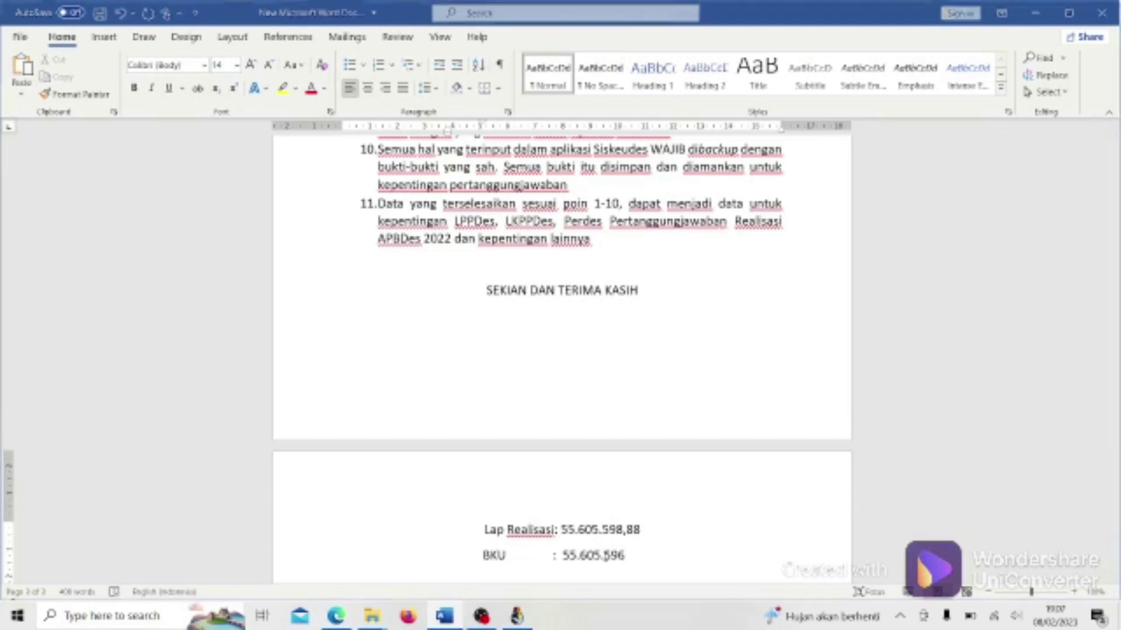
key(alt+Tab)
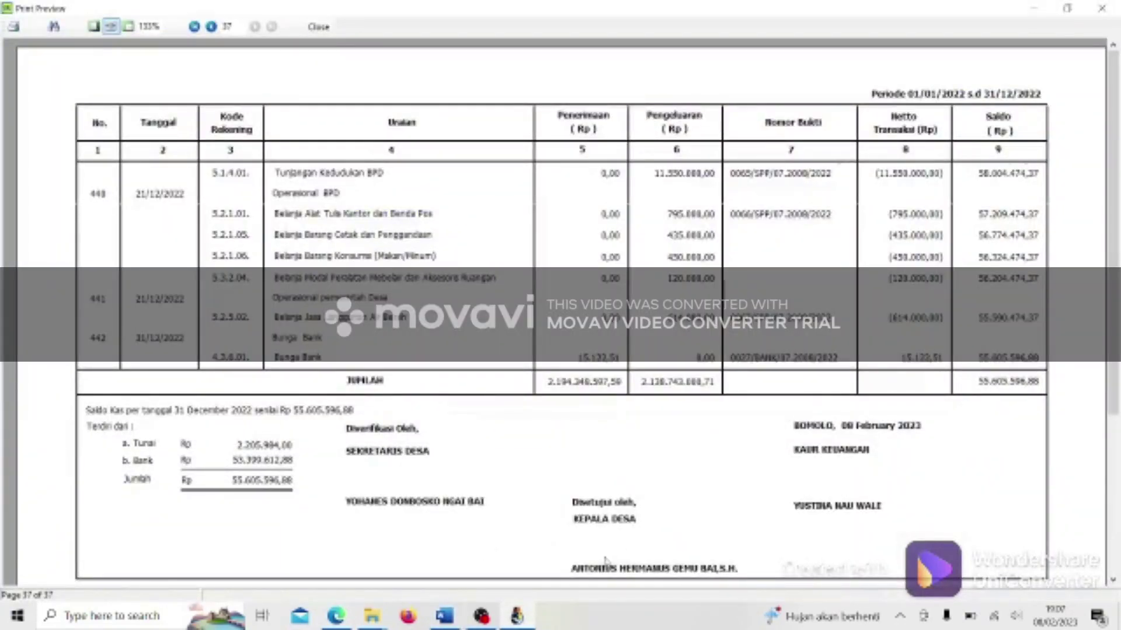
key(alt+Tab)
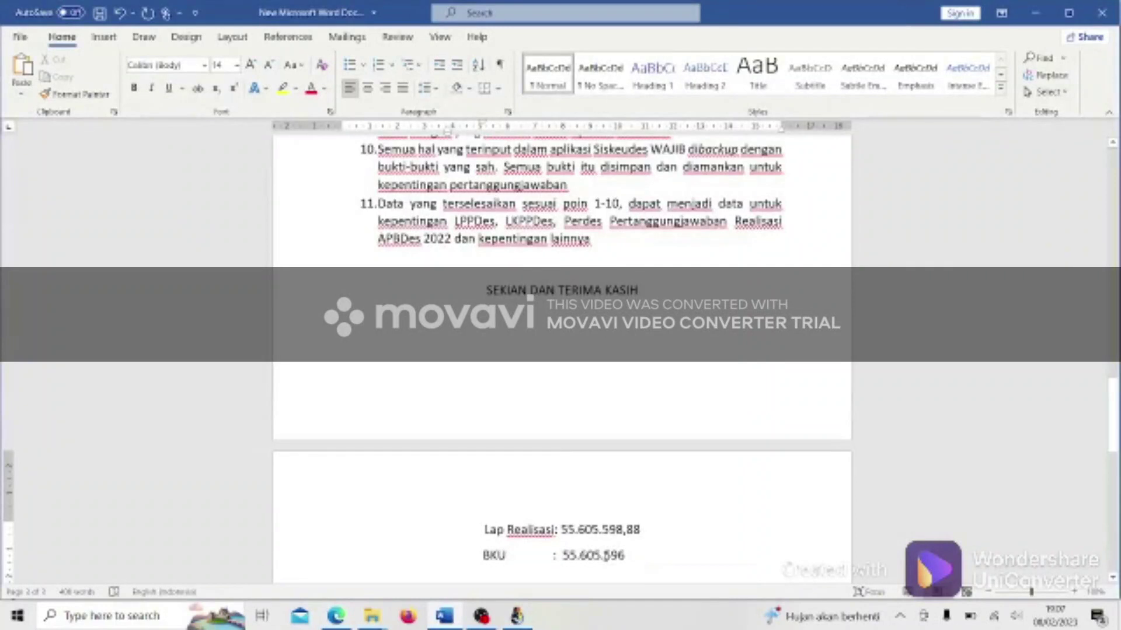
text(,88)
key(alt+Tab)
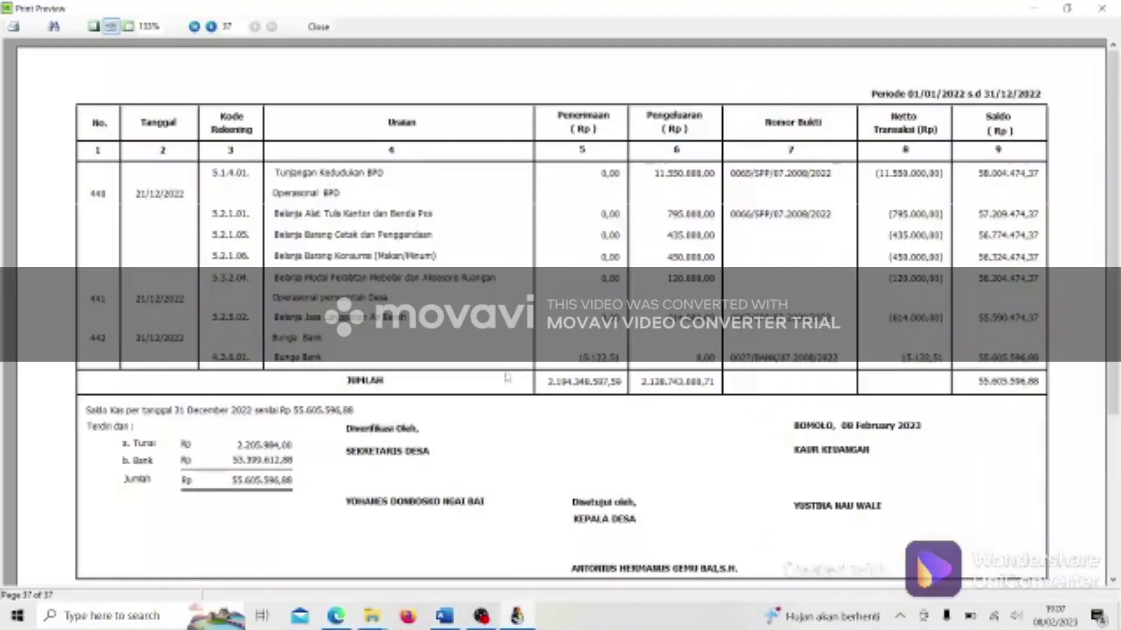
Close the cash book preview and generate Laporan Realisasi APB Desa with Anggaran Perubahan included.
click(318, 27)
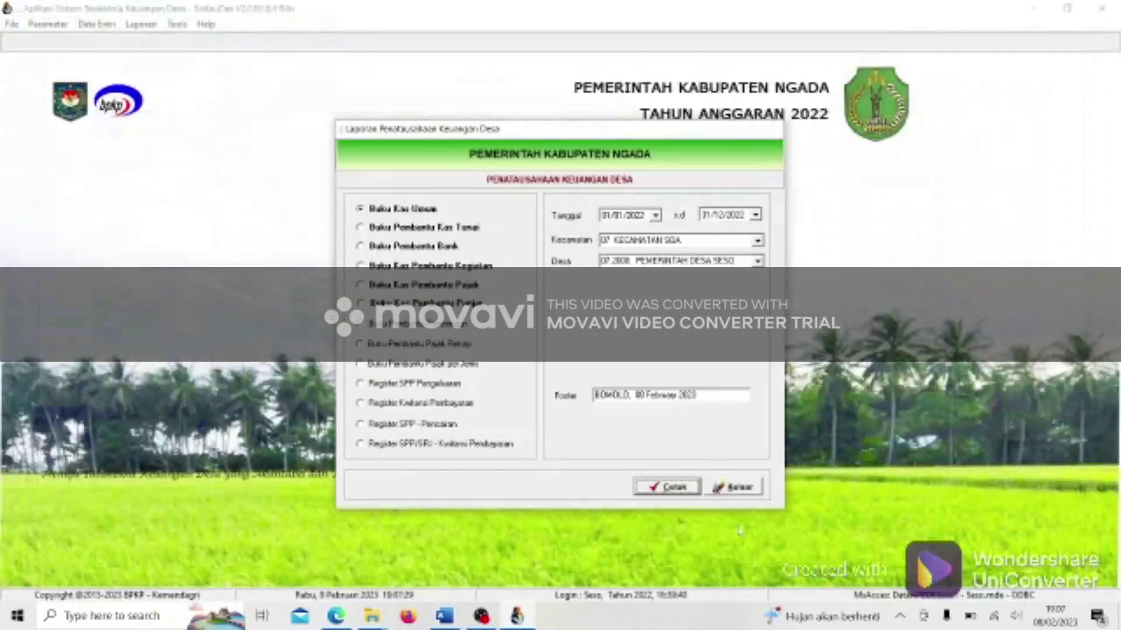
click(734, 487)
click(141, 24)
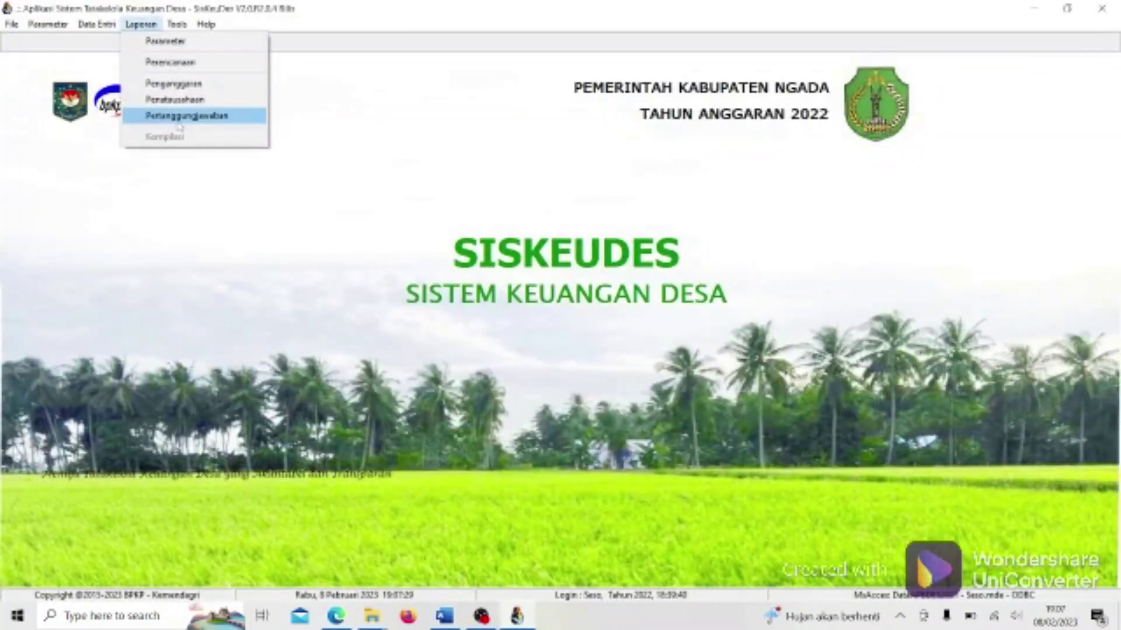
click(180, 119)
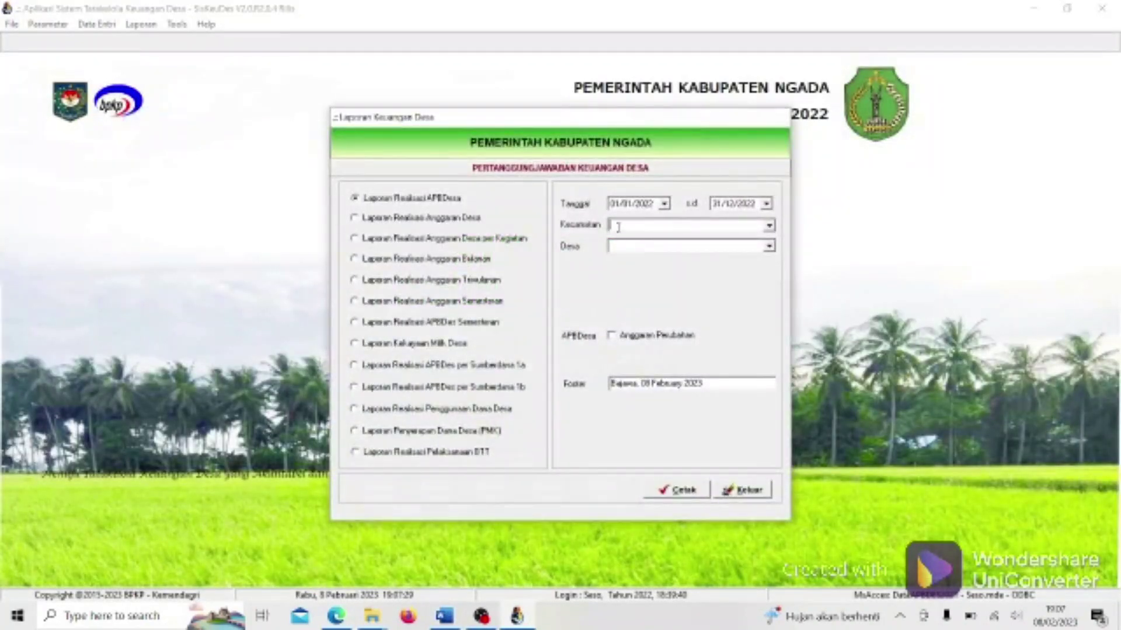
click(646, 343)
click(671, 490)
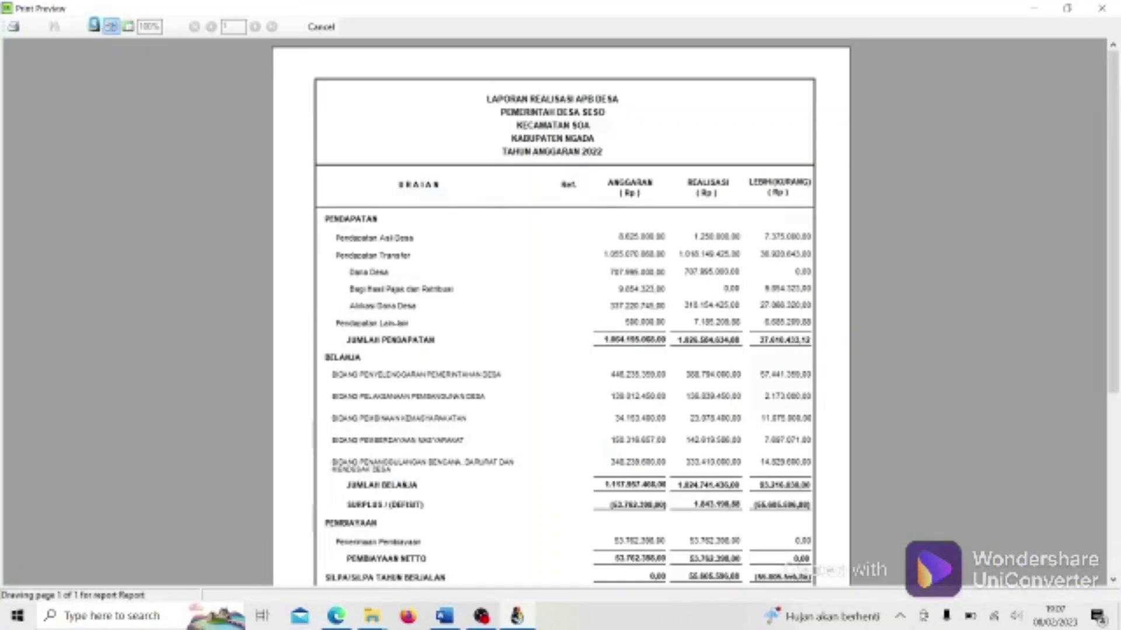
Scroll the realisation preview to Pembiayaan Netto 53.762.398,00 and SILPA, comparing it with the Word checklist.
scroll(540, 298, down, 5)
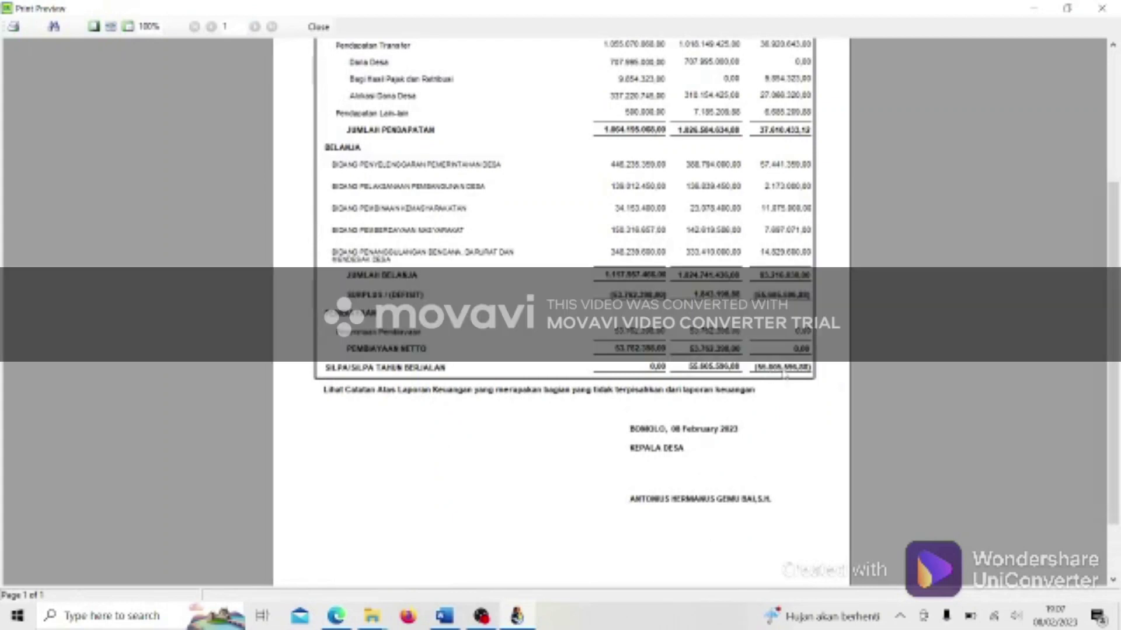
click(445, 616)
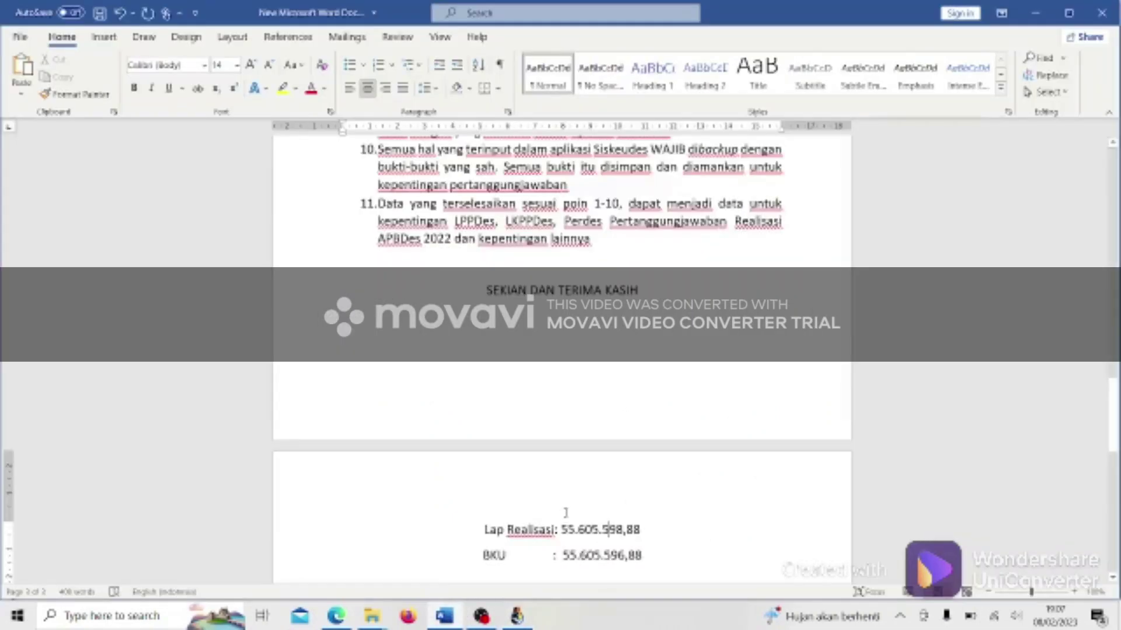
key(alt+Tab)
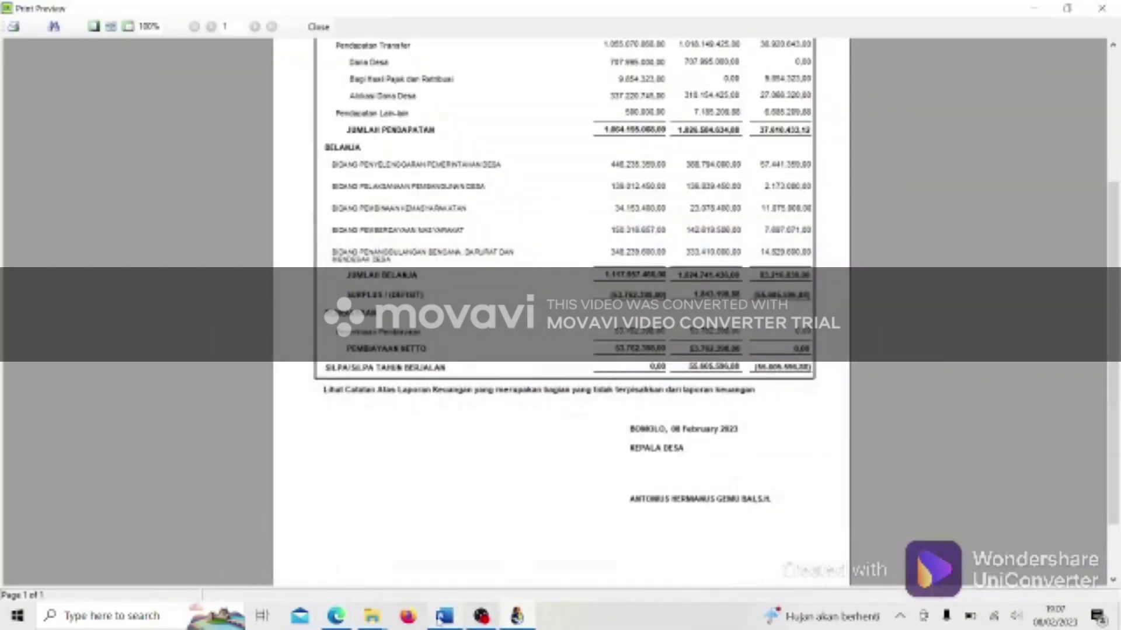
key(alt+Tab)
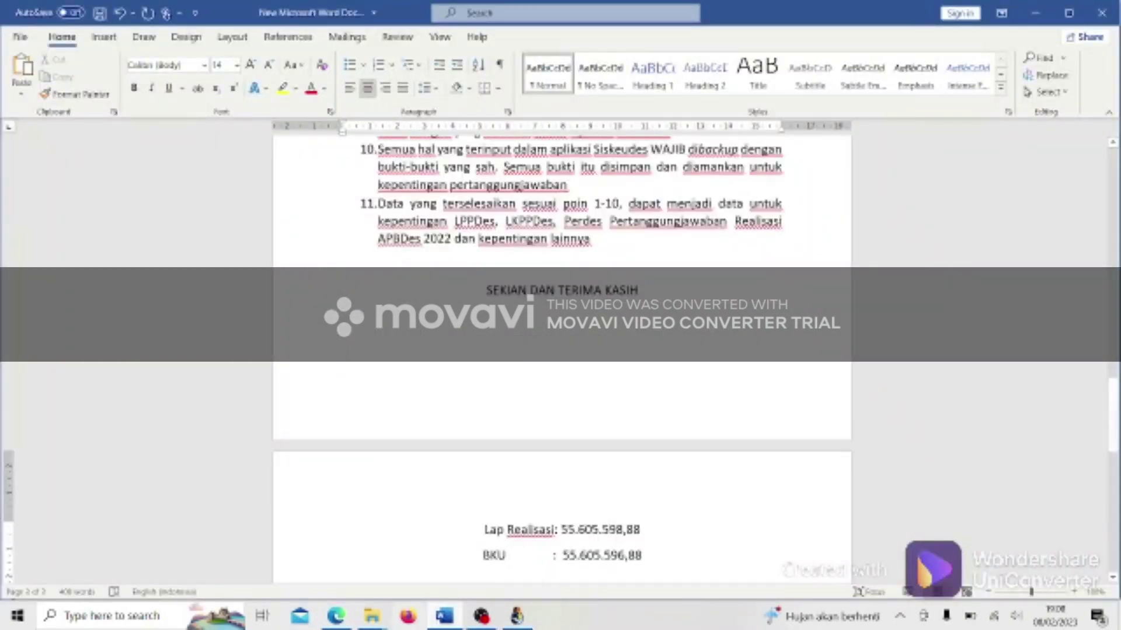
key(alt+Tab)
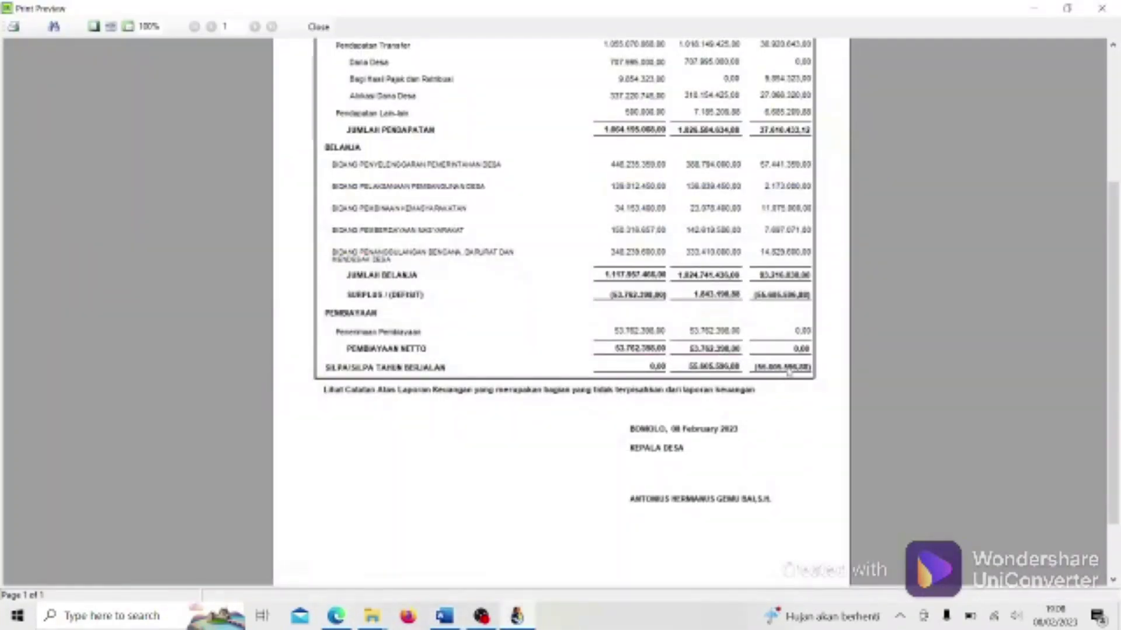
click(444, 616)
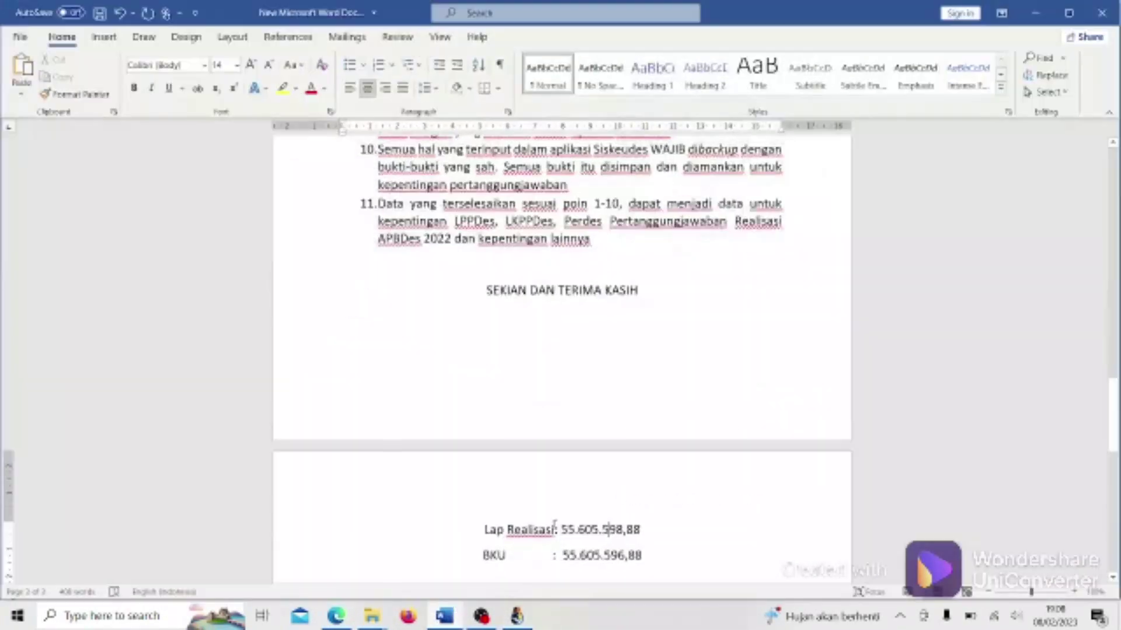
click(622, 530)
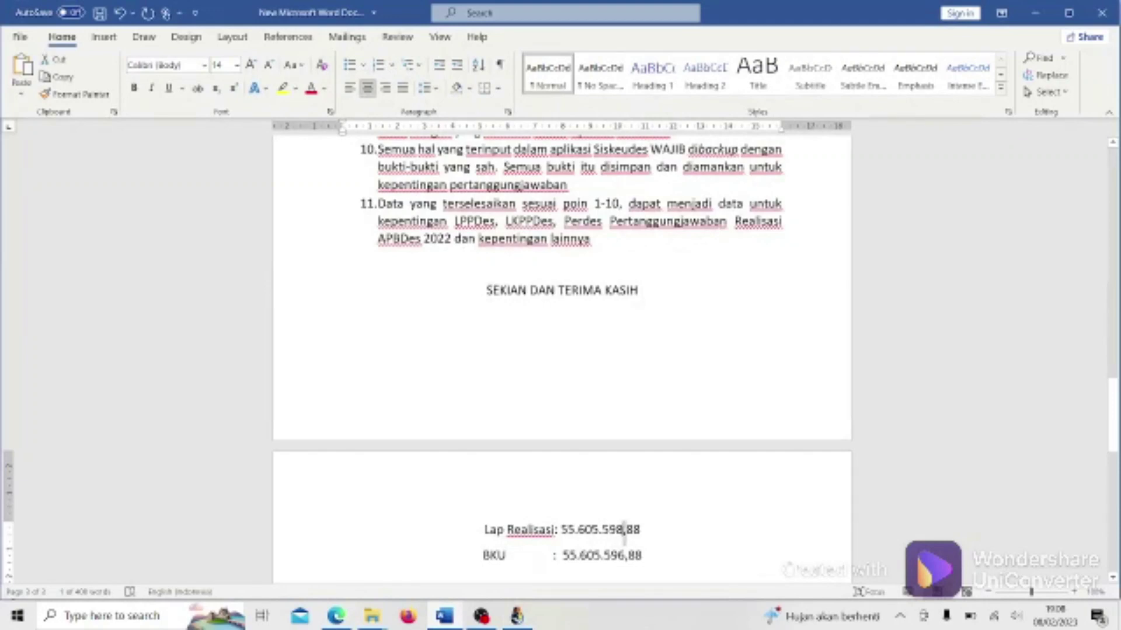
key(BackSpace)
text(6)
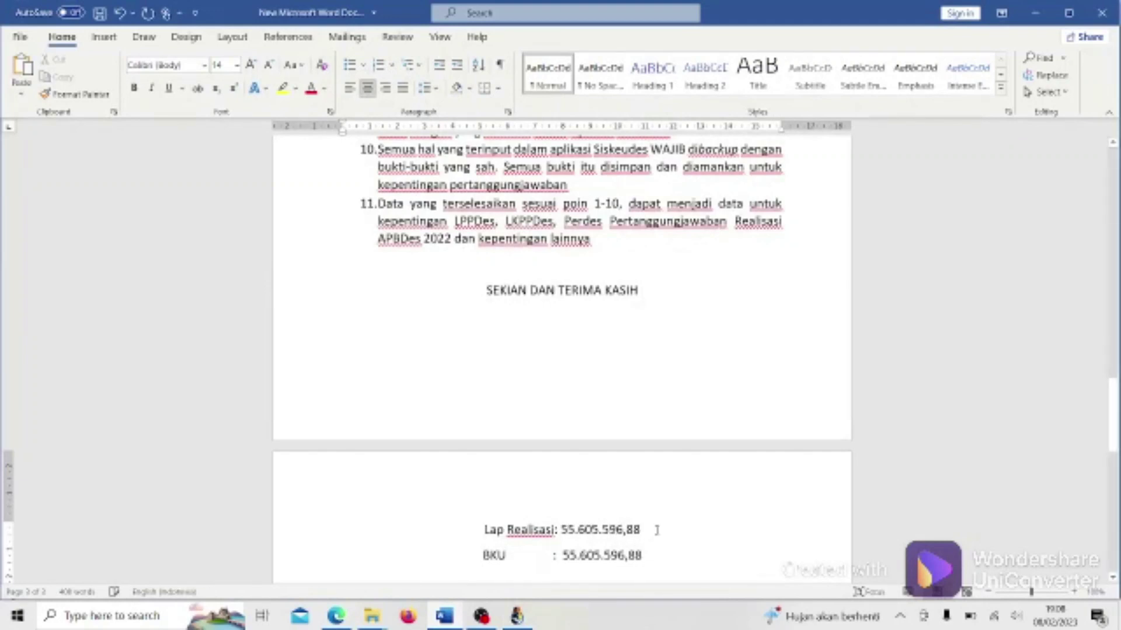
scroll(614, 479, down, 2)
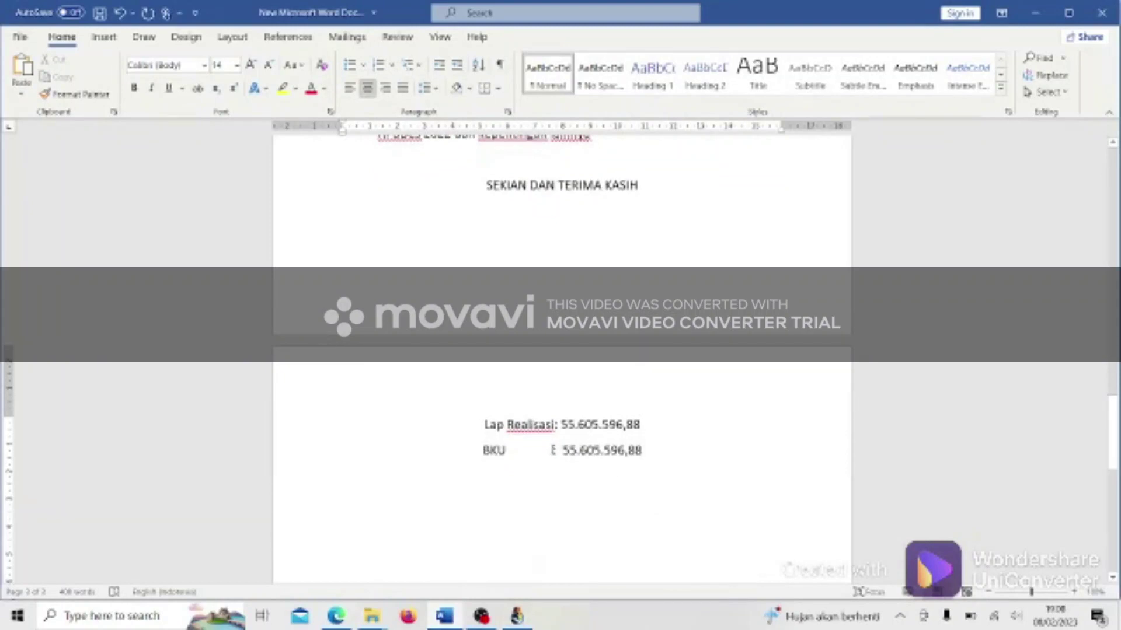
click(567, 450)
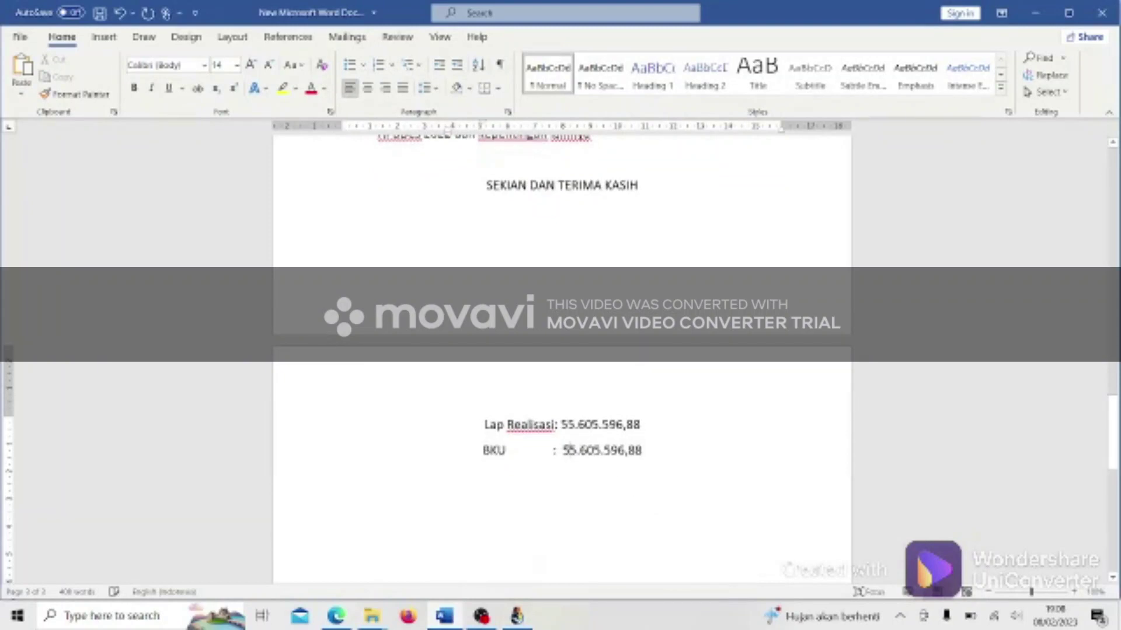
click(562, 424)
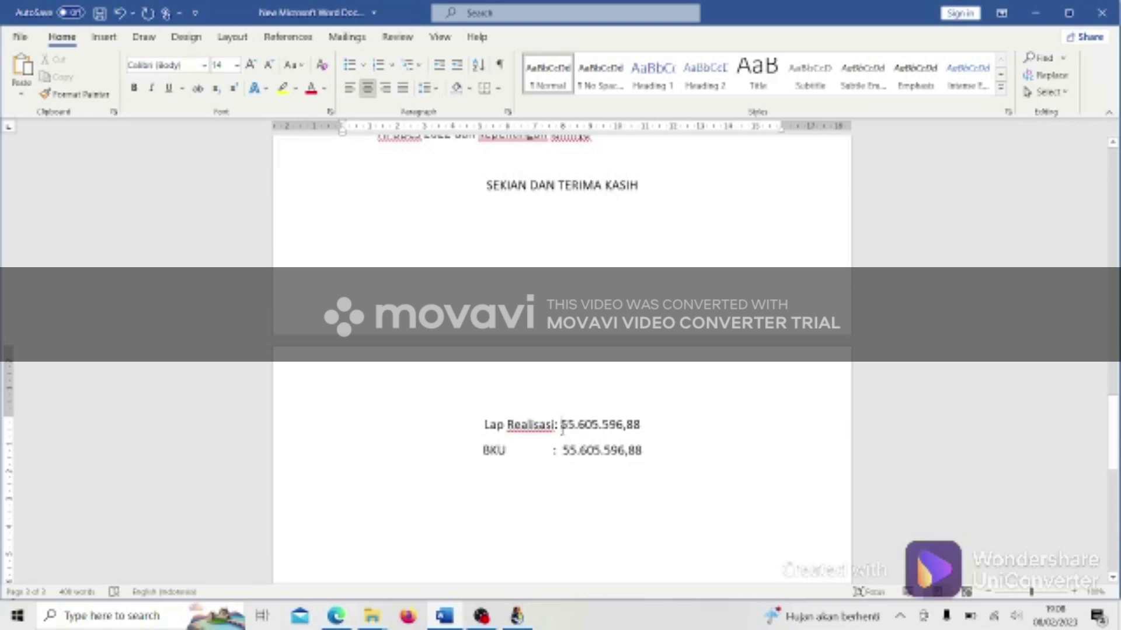
drag(562, 427, 649, 428)
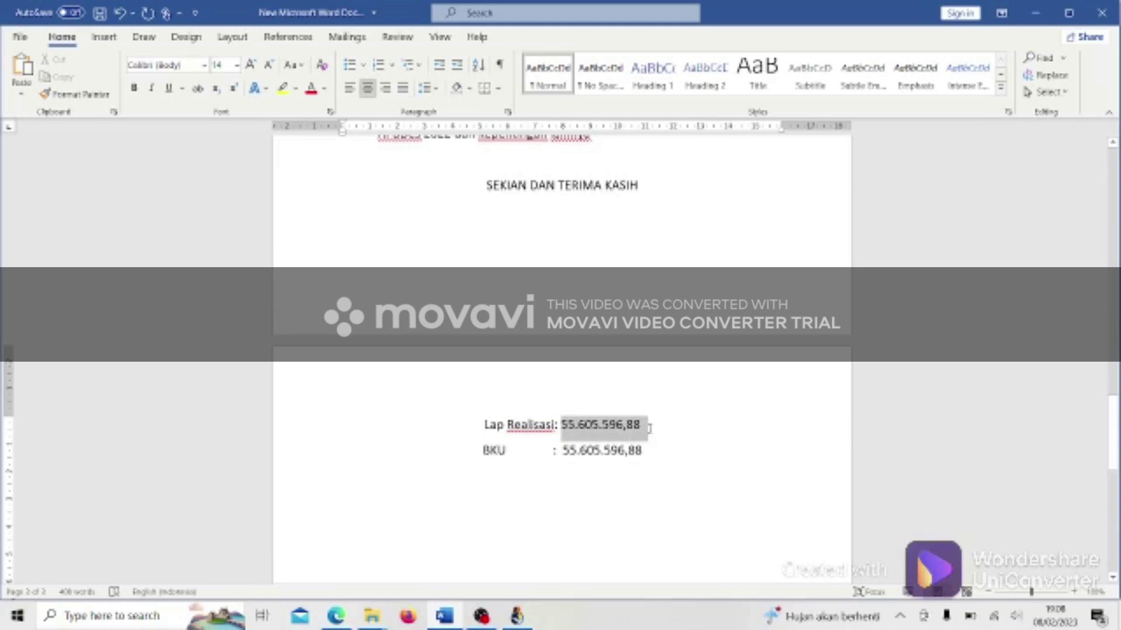
click(649, 428)
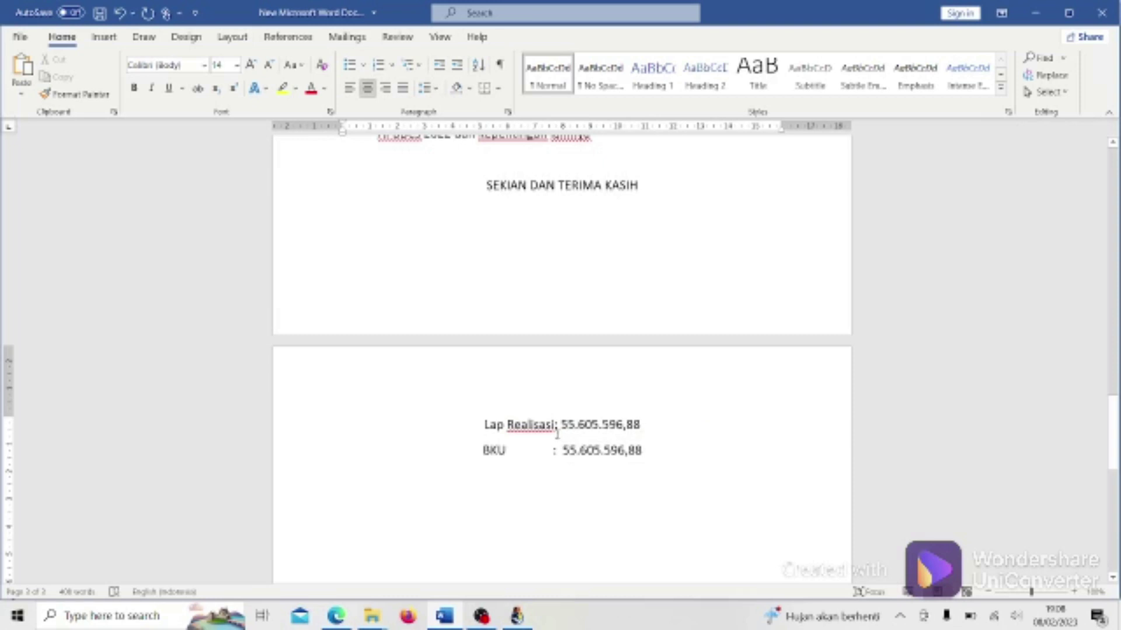
drag(562, 425, 640, 426)
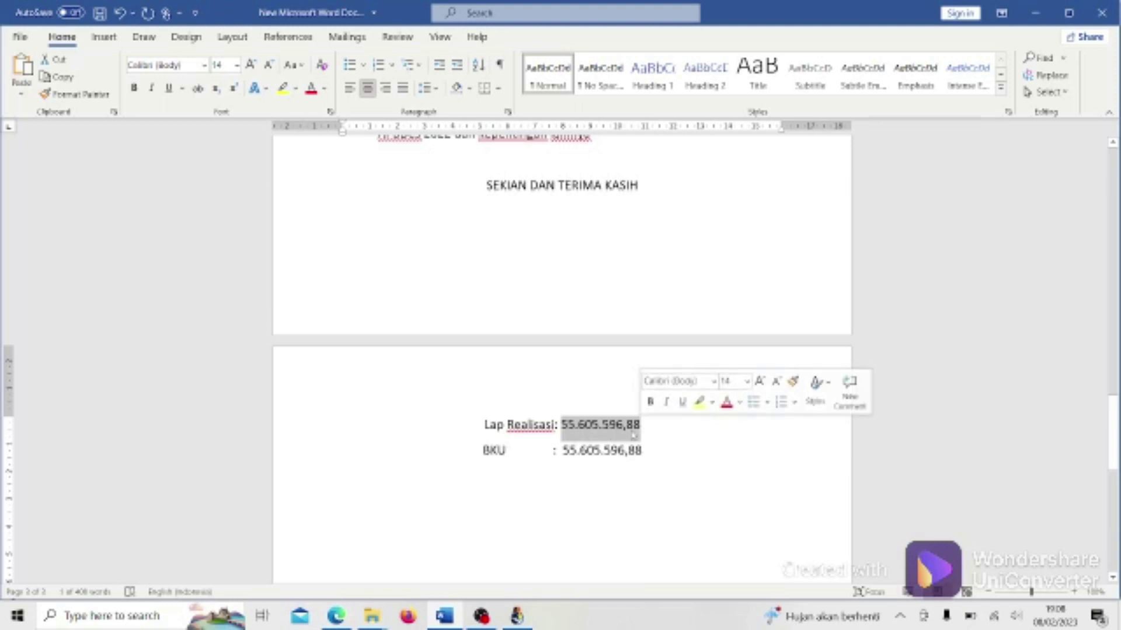
drag(564, 455, 640, 459)
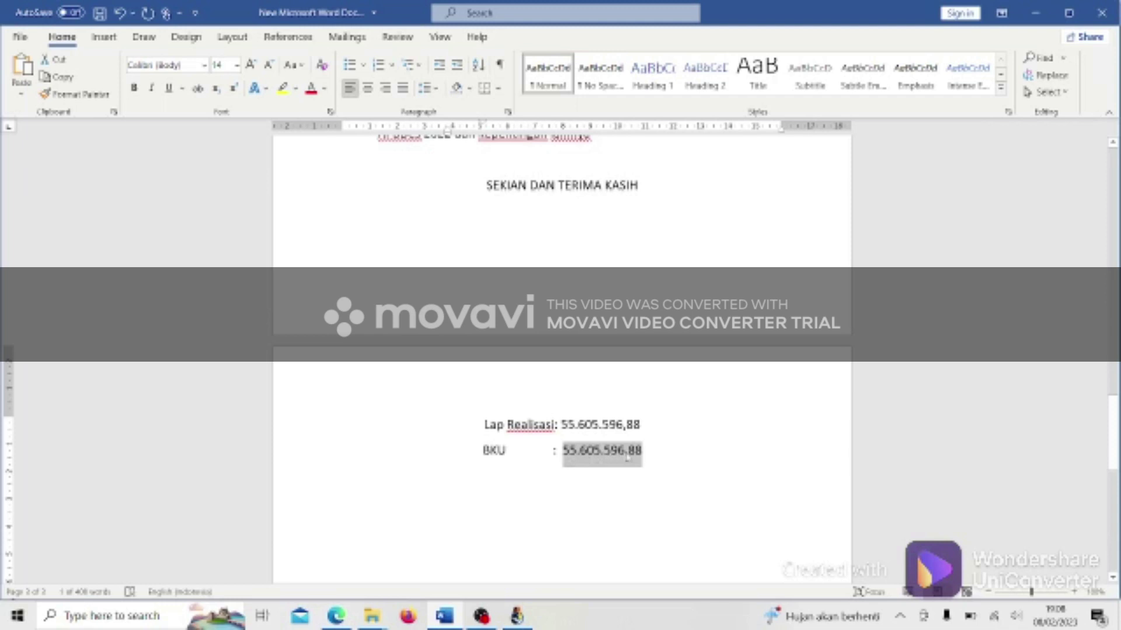
click(649, 451)
click(640, 424)
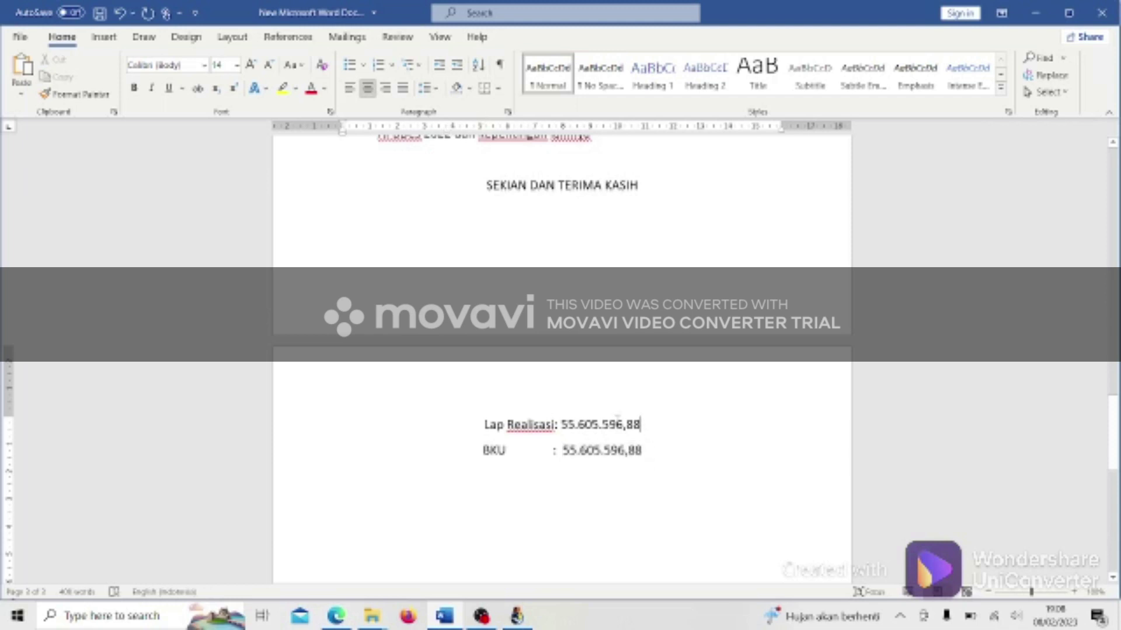
click(482, 425)
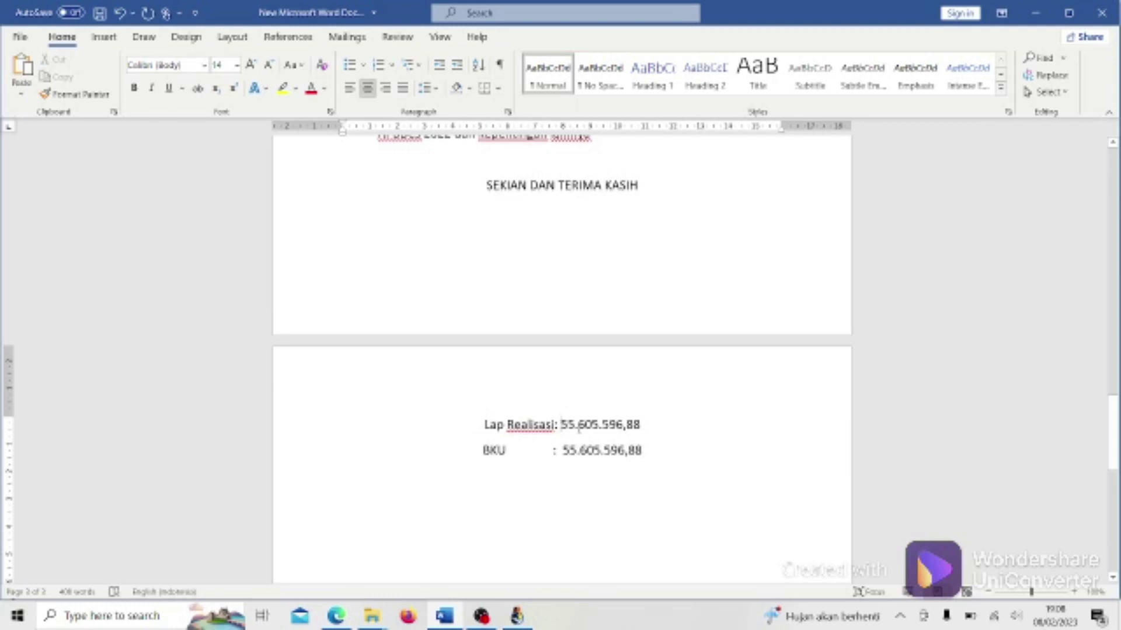
click(652, 450)
click(645, 425)
click(652, 452)
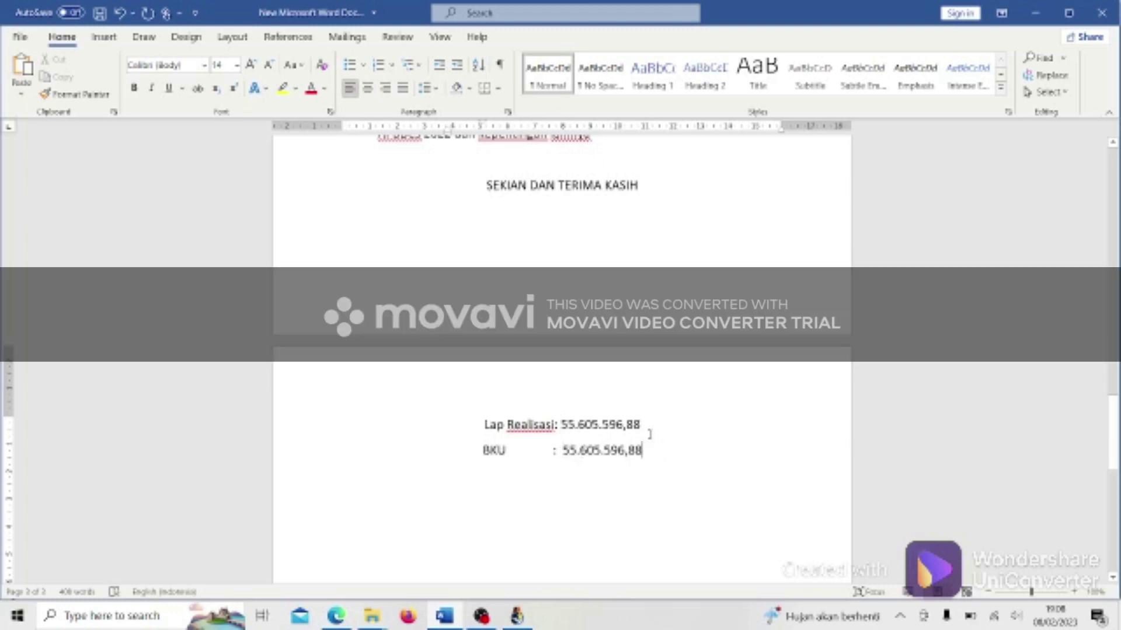
click(645, 426)
click(646, 457)
click(644, 426)
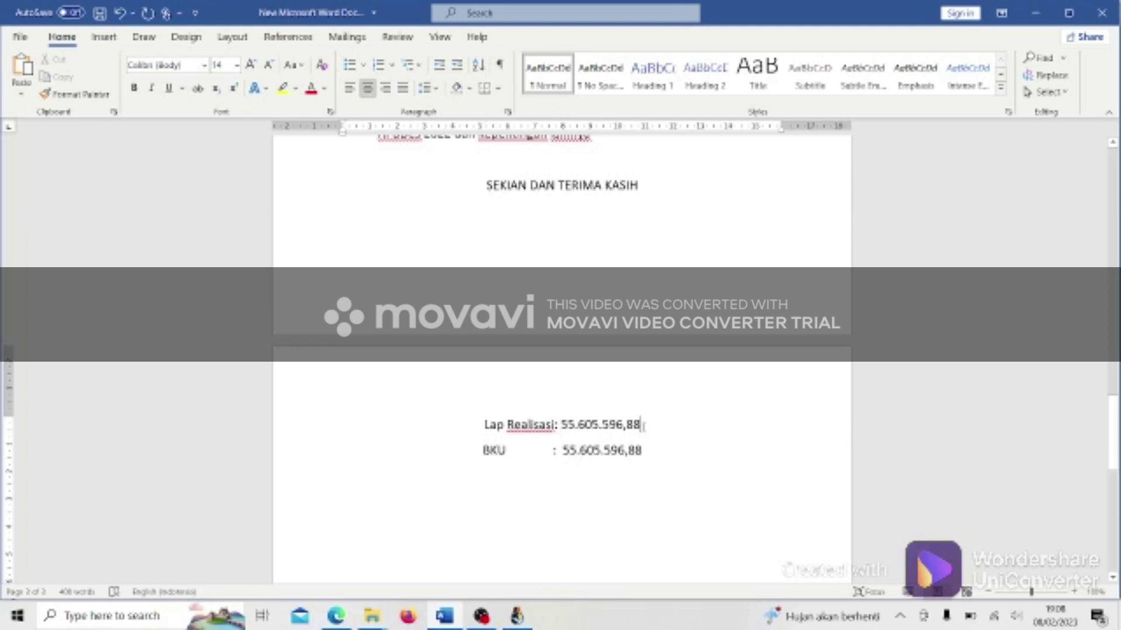
scroll(643, 426, up, 3)
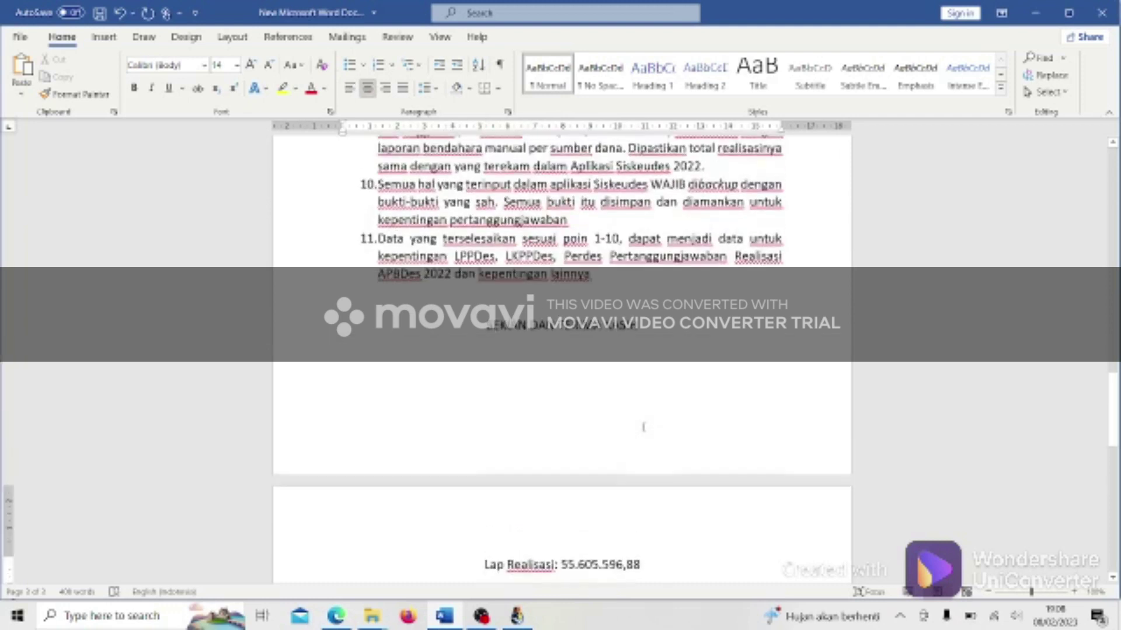
Locate the Lap Realisasi and BKU balance lines below checklist item 11 in Word.
scroll(643, 429, down, 3)
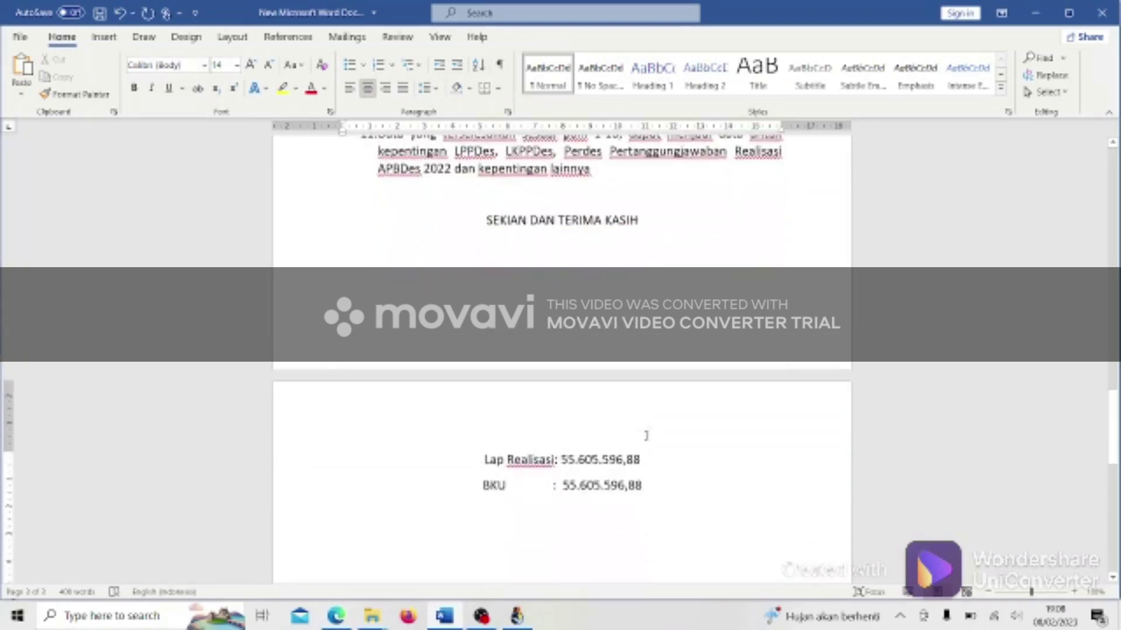
click(642, 485)
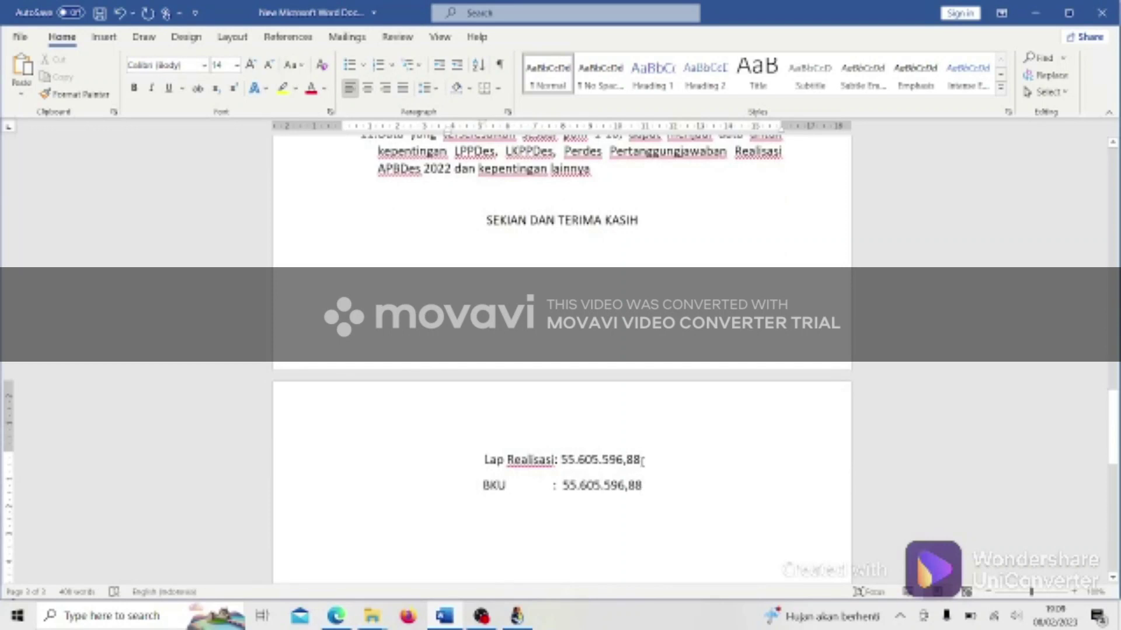
click(643, 460)
scroll(642, 461, up, 3)
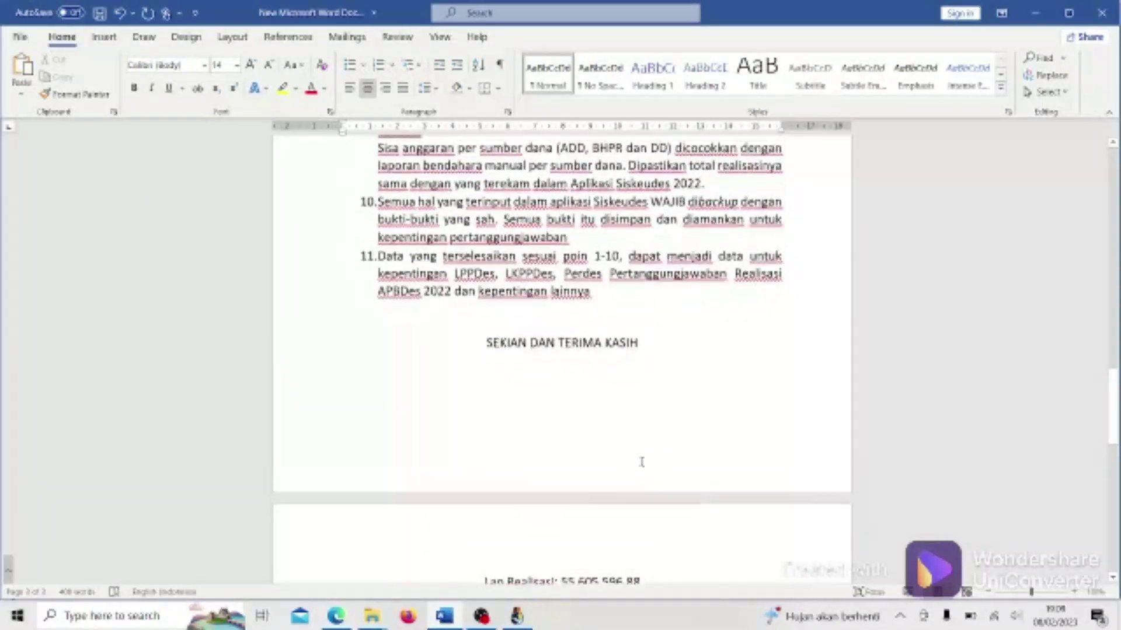
scroll(642, 462, up, 3)
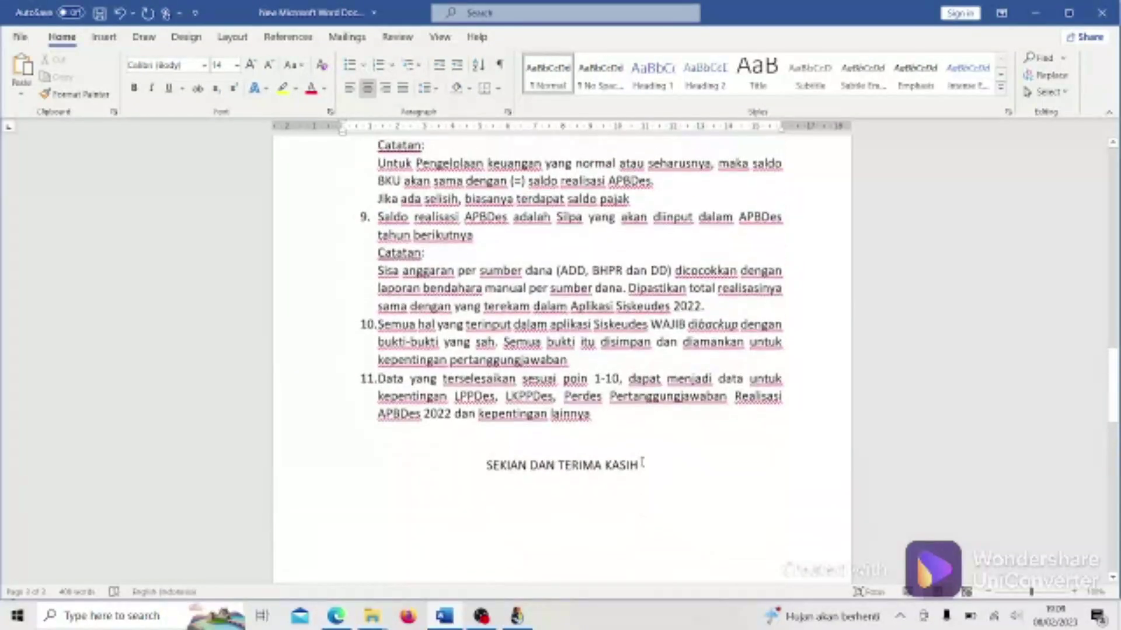
click(601, 418)
scroll(608, 428, down, 3)
scroll(608, 427, down, 3)
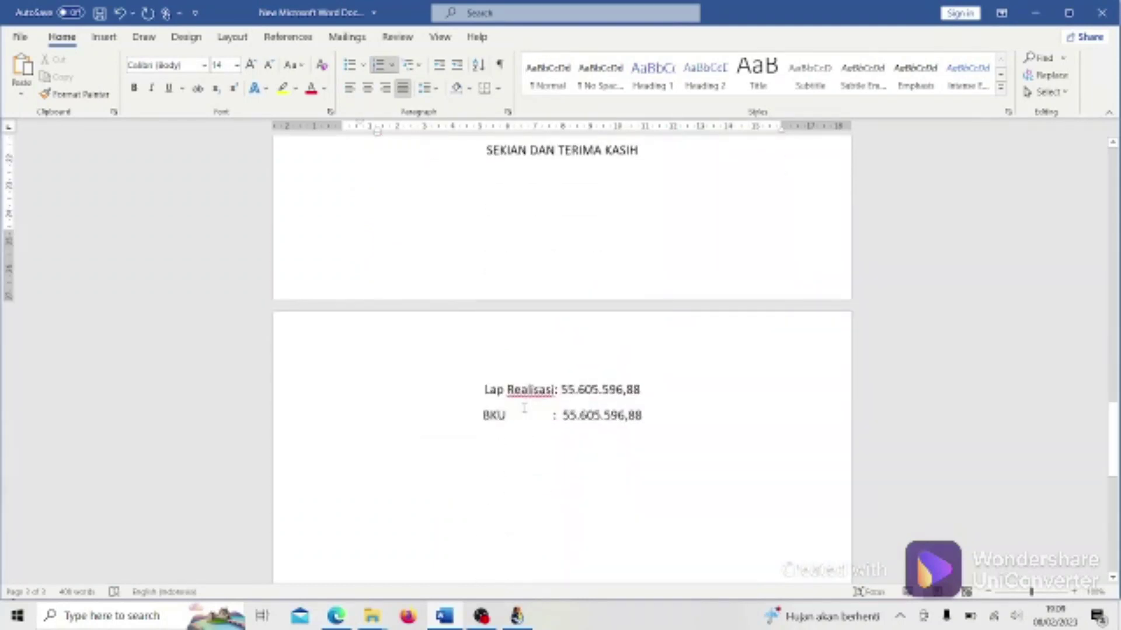
Select the Lap Realisasi and BKU lines, then switch to the Siskeudes realisation preview.
click(474, 388)
drag(483, 388, 655, 408)
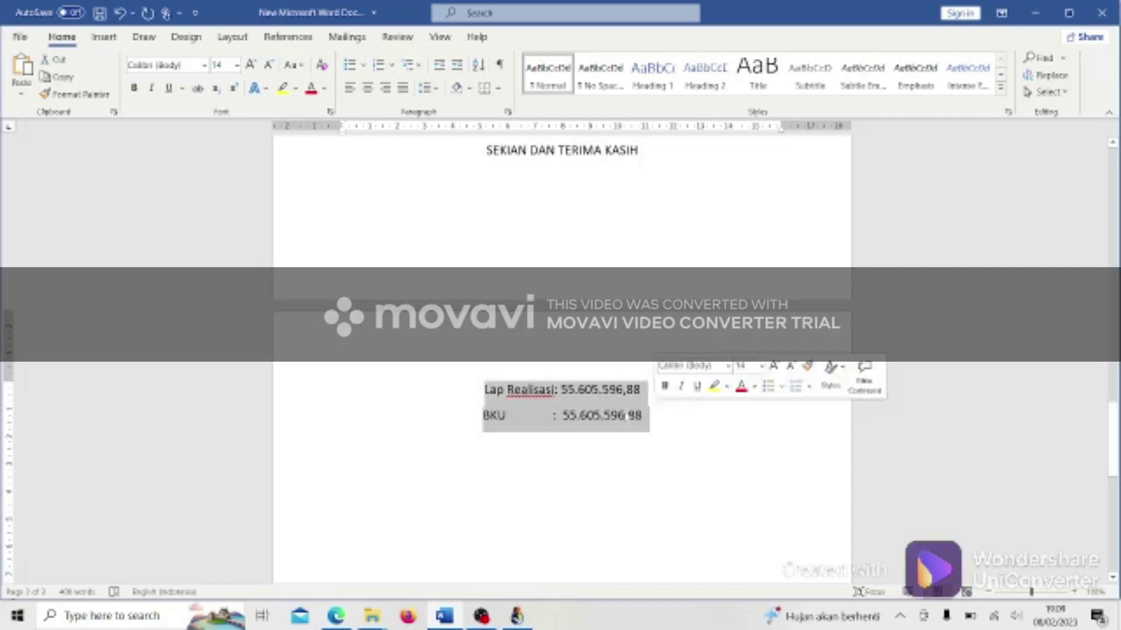
key(Right)
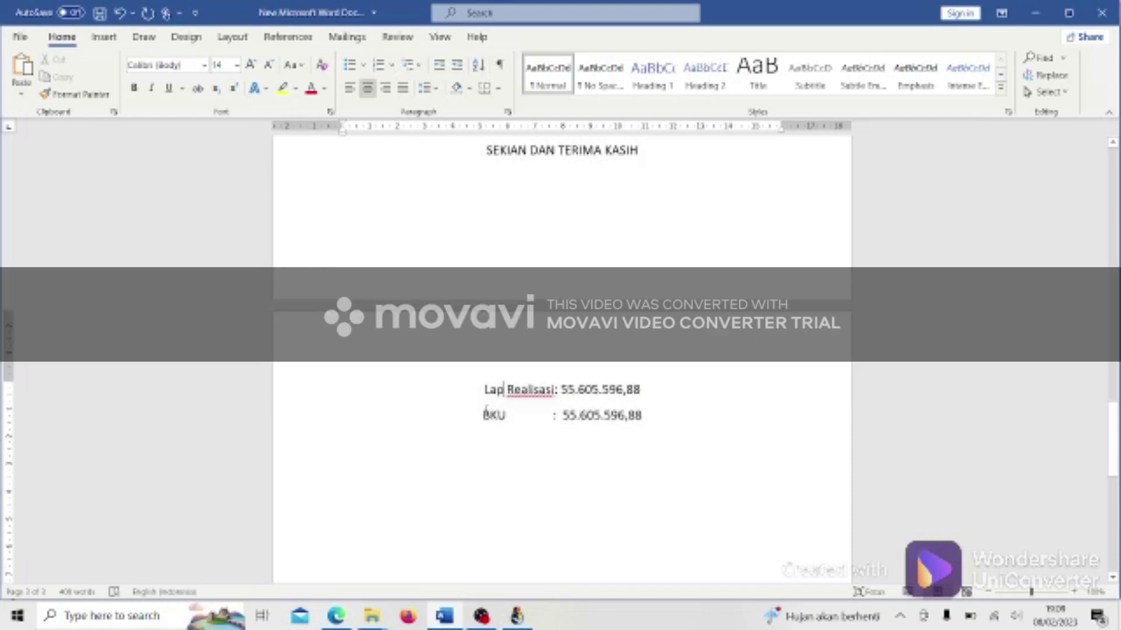
drag(482, 391, 653, 418)
click(653, 418)
key(Up)
key(ctrl+Left)
key(ctrl+Left)
key(ctrl+Left)
key(ctrl+Left)
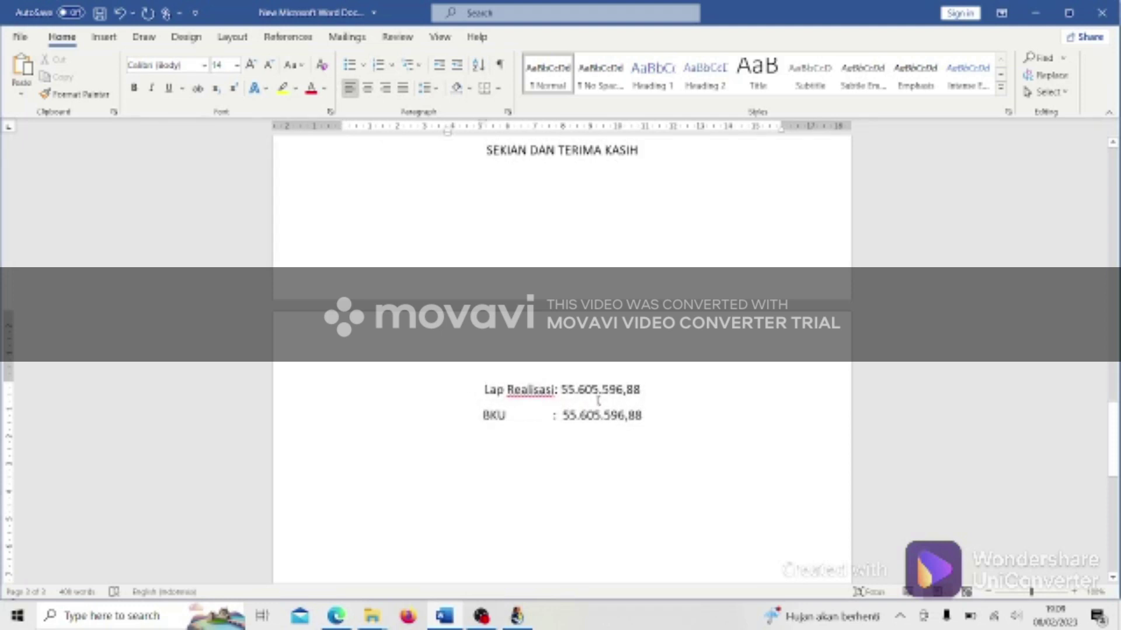
click(484, 390)
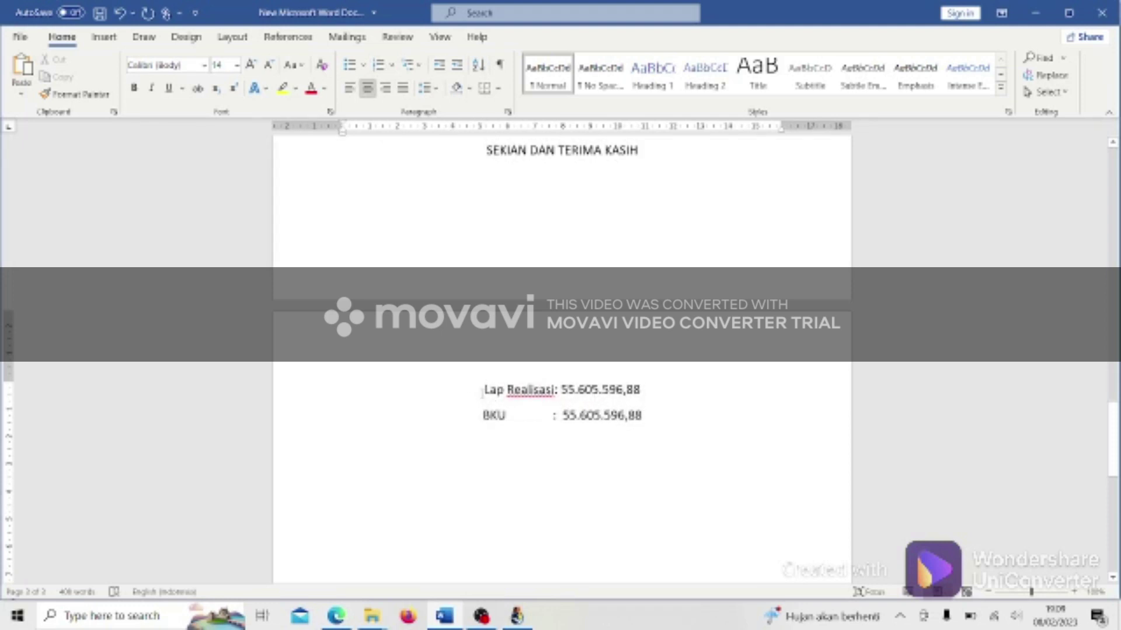
drag(483, 390, 661, 415)
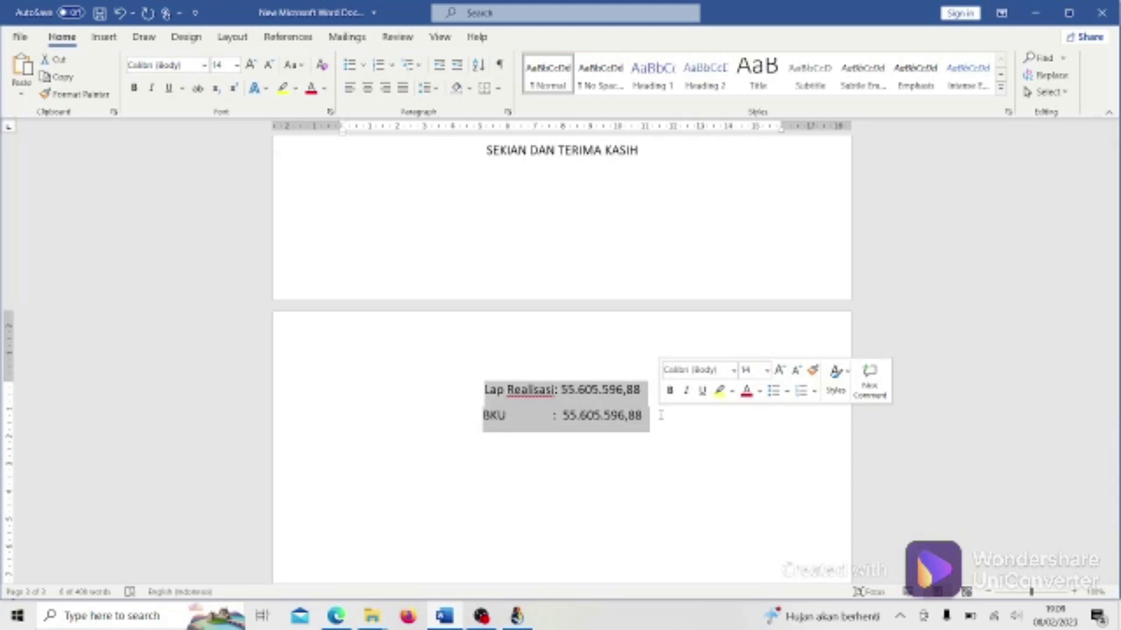
key(alt+Tab)
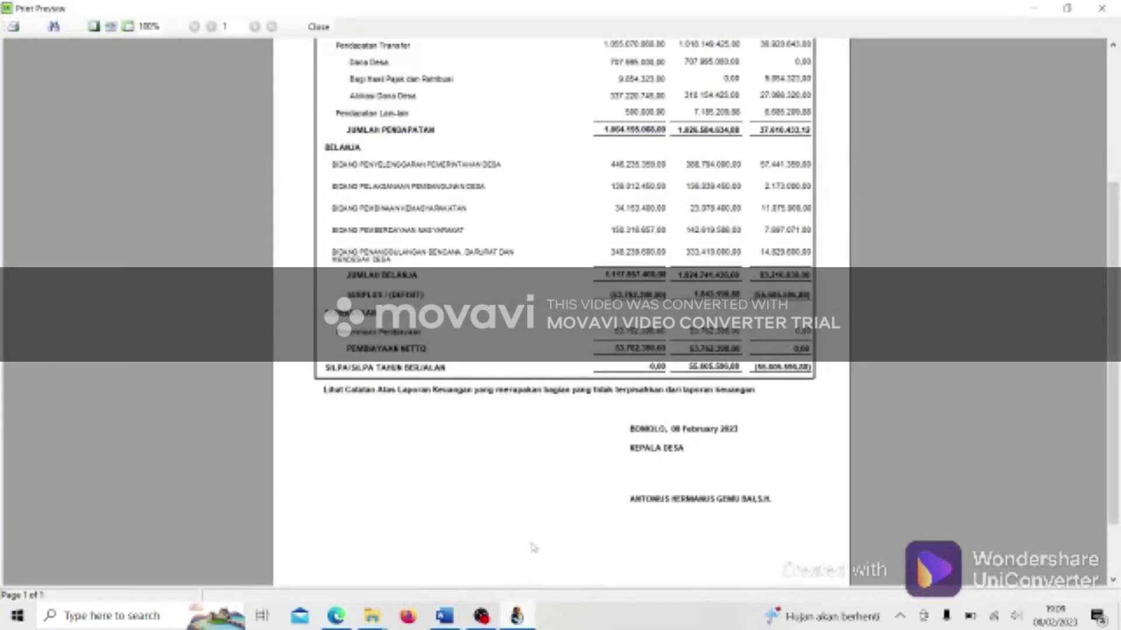
scroll(727, 289, up, 5)
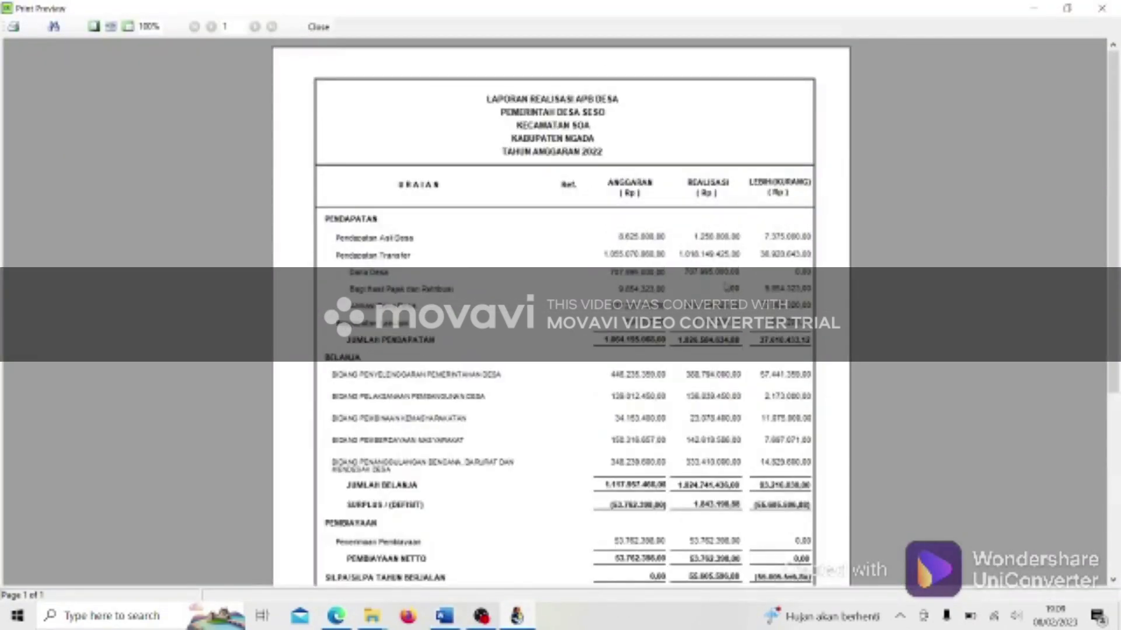
Scroll through the 2022 APB Desa realisation preview, then return to the Word checklist showing 55.605.596,88.
scroll(725, 286, down, 3)
scroll(726, 286, up, 3)
scroll(725, 286, down, 2)
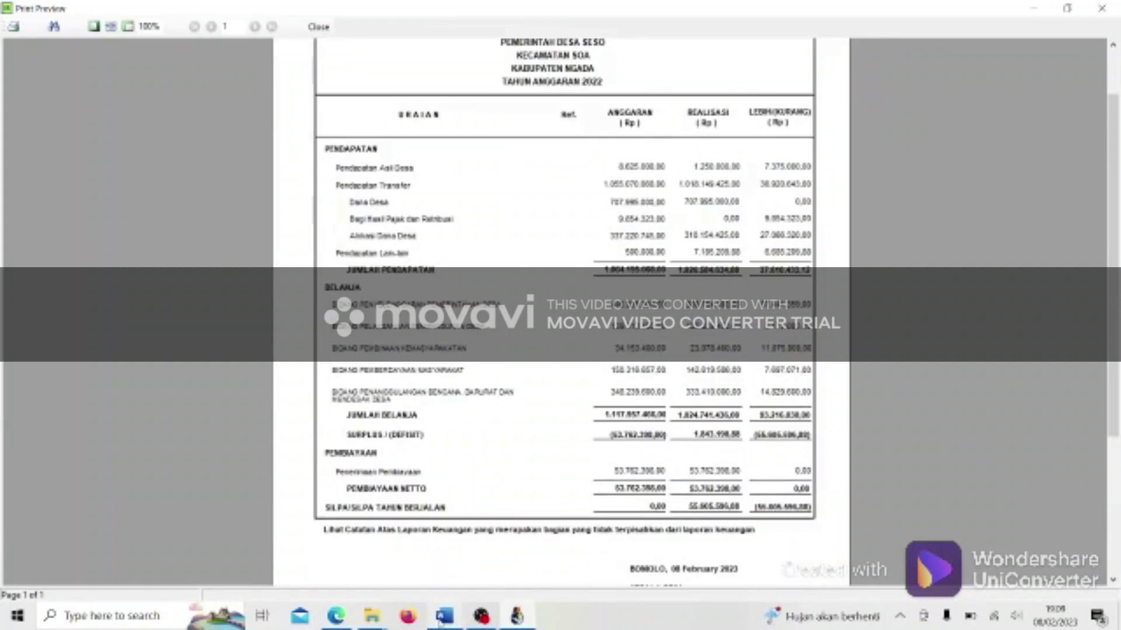
mouse_move(441, 621)
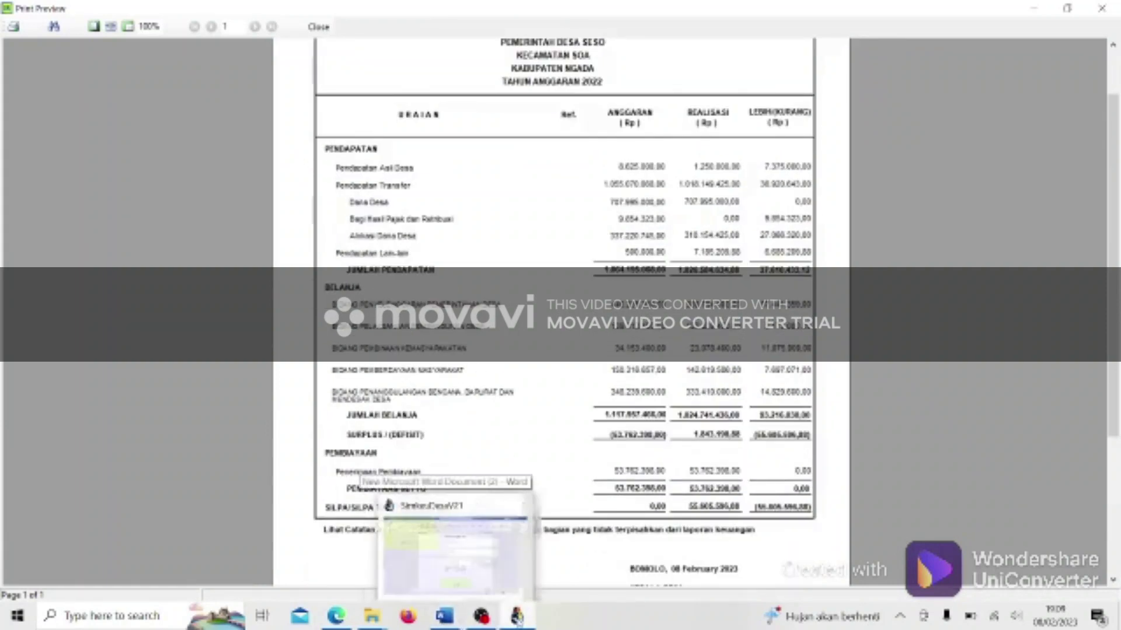
click(443, 560)
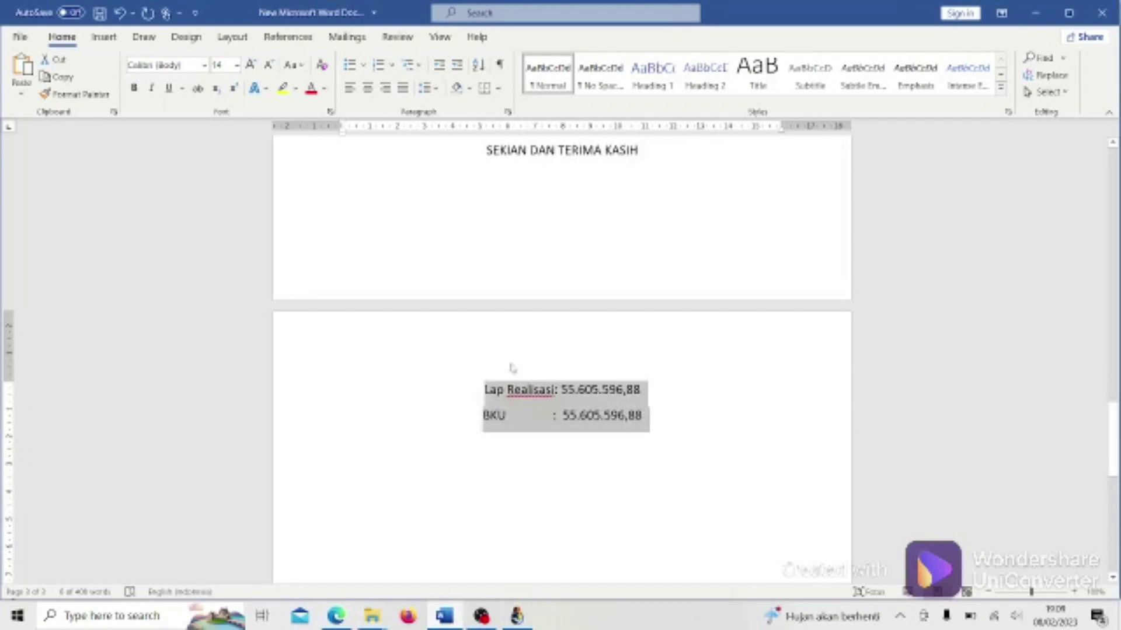
scroll(510, 367, up, 9)
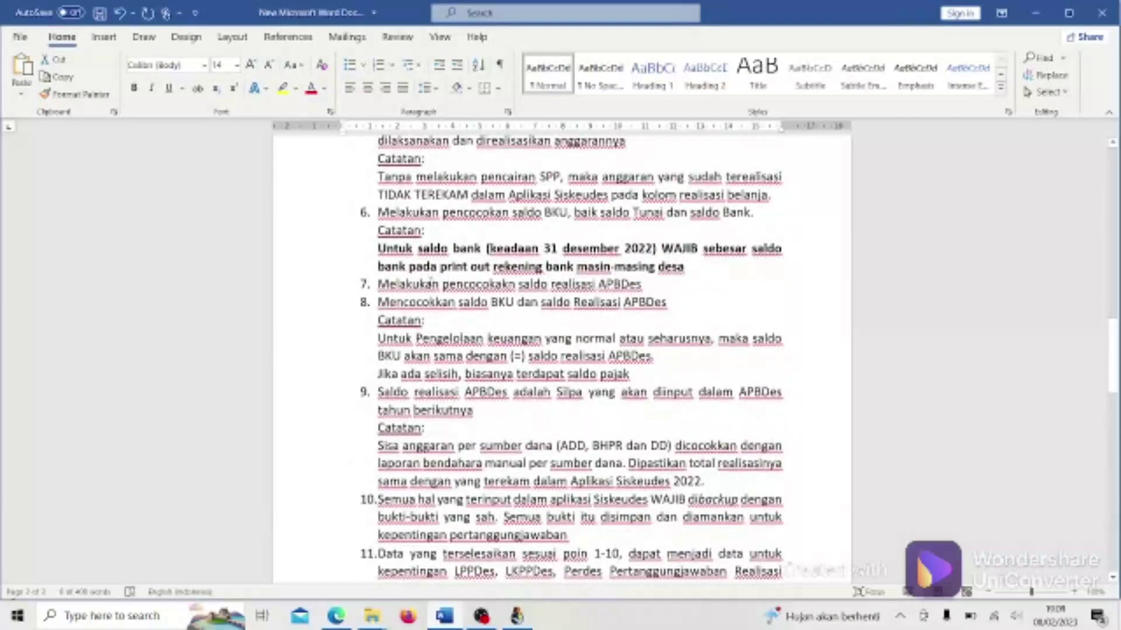
click(374, 288)
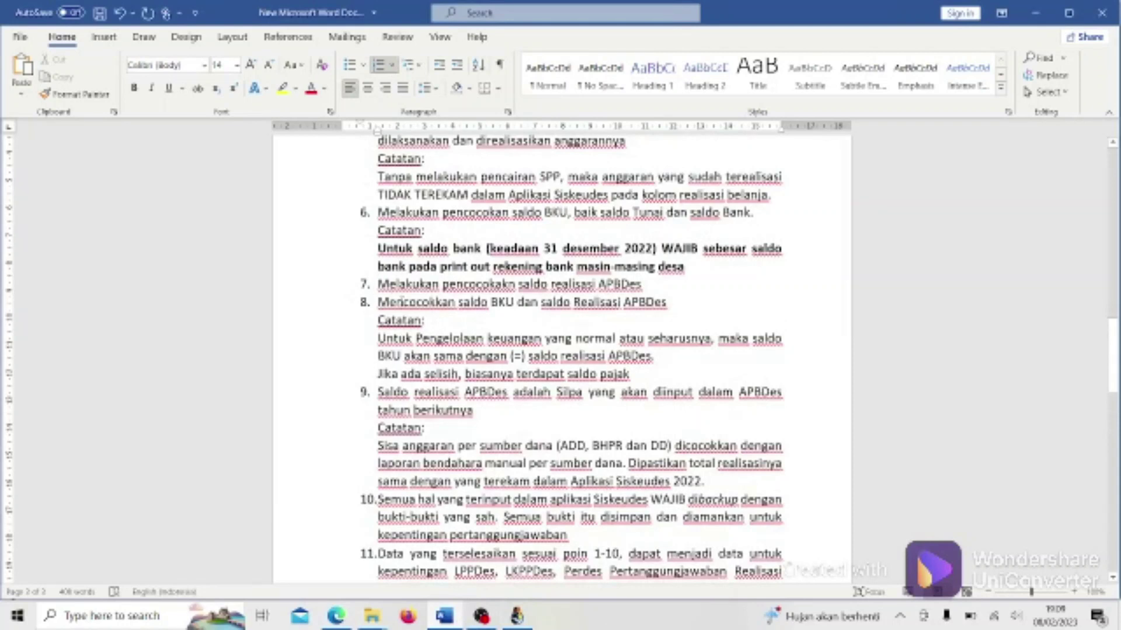
drag(377, 285, 642, 289)
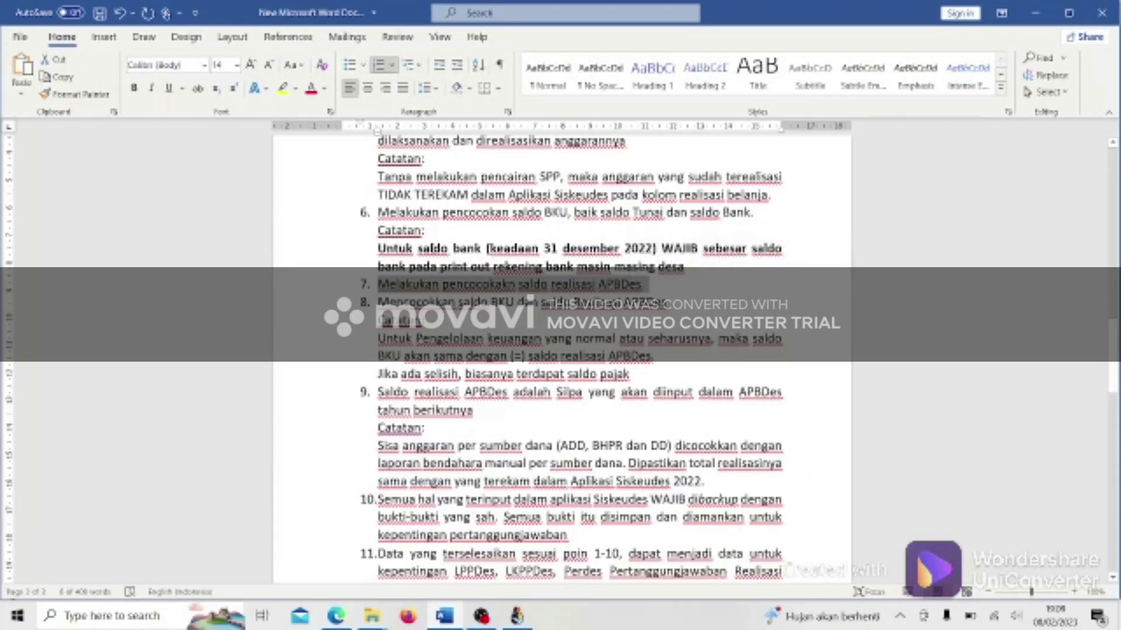
scroll(376, 131, down, 1)
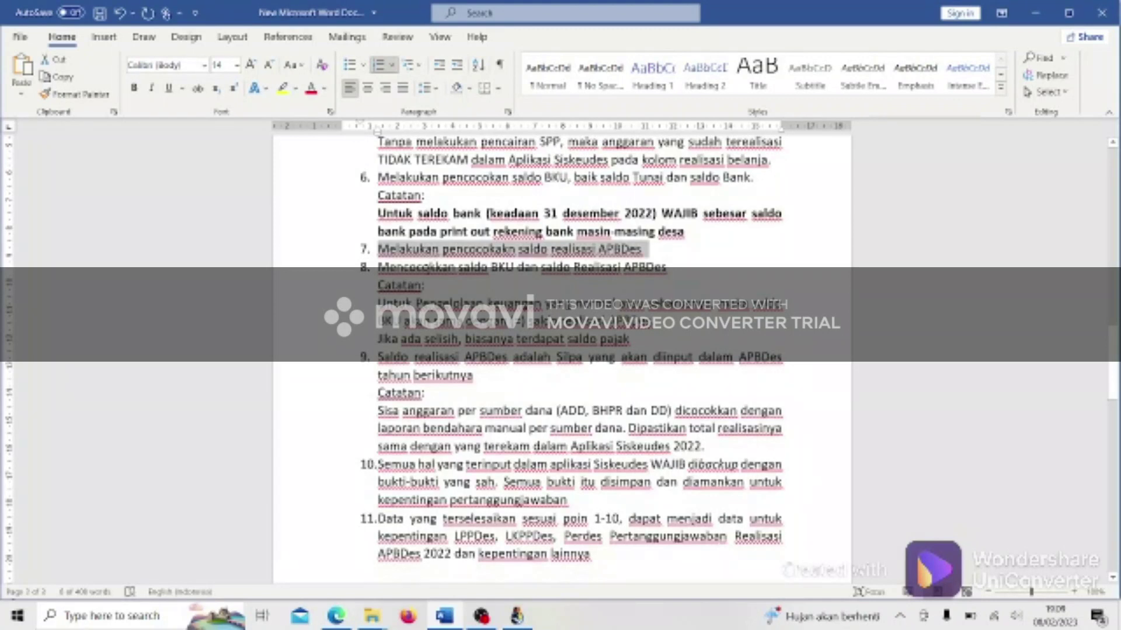
click(431, 266)
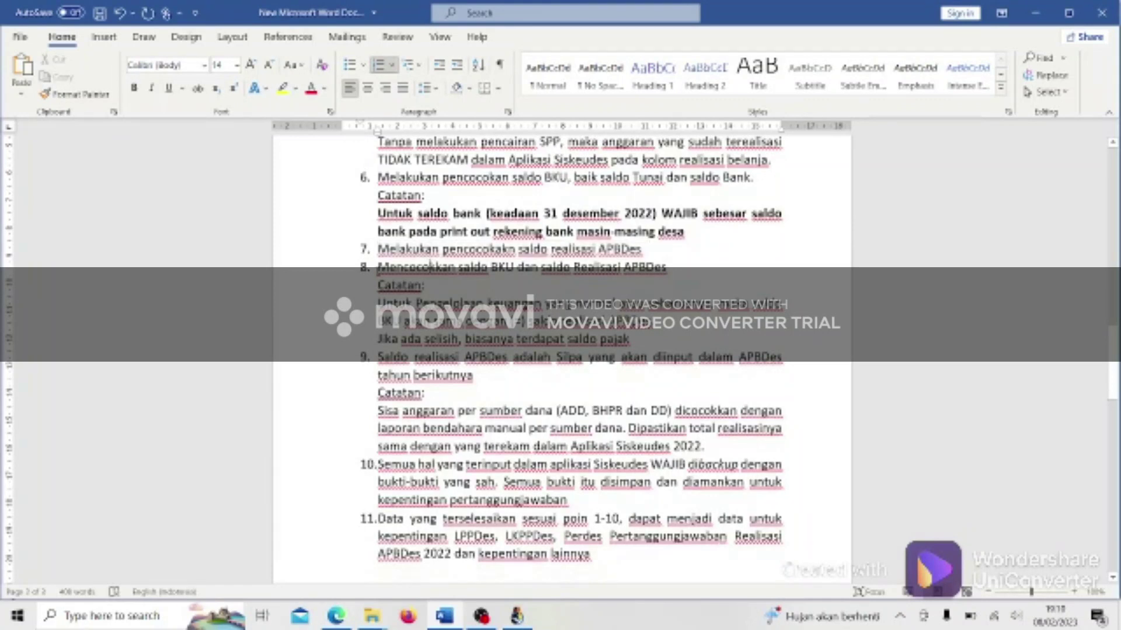
drag(378, 267, 632, 340)
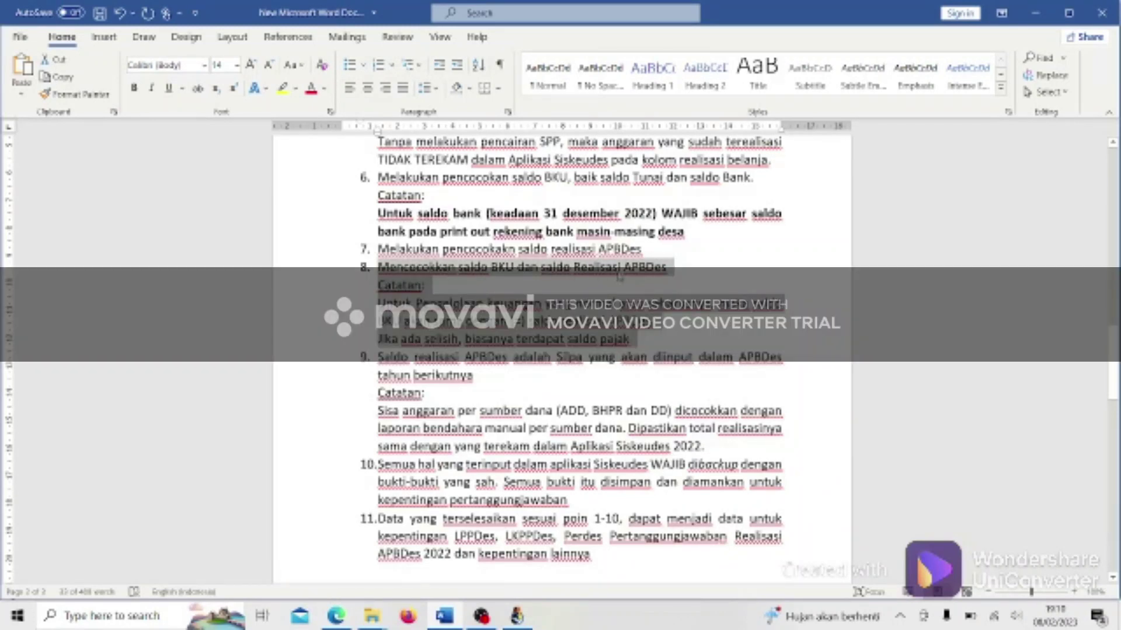
click(647, 337)
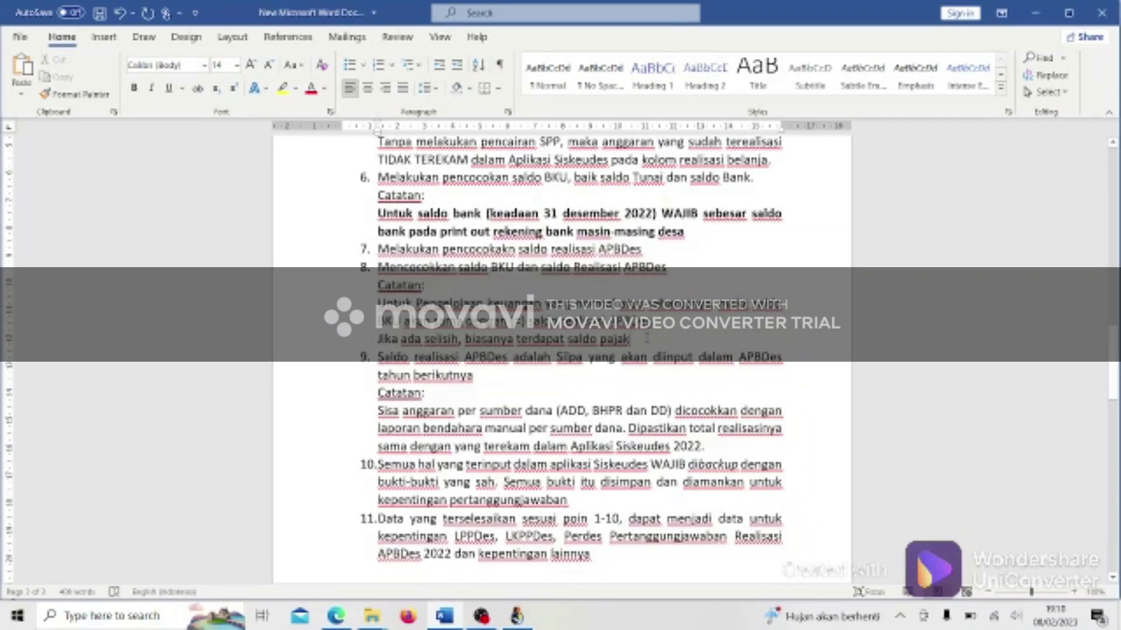
drag(631, 339, 378, 266)
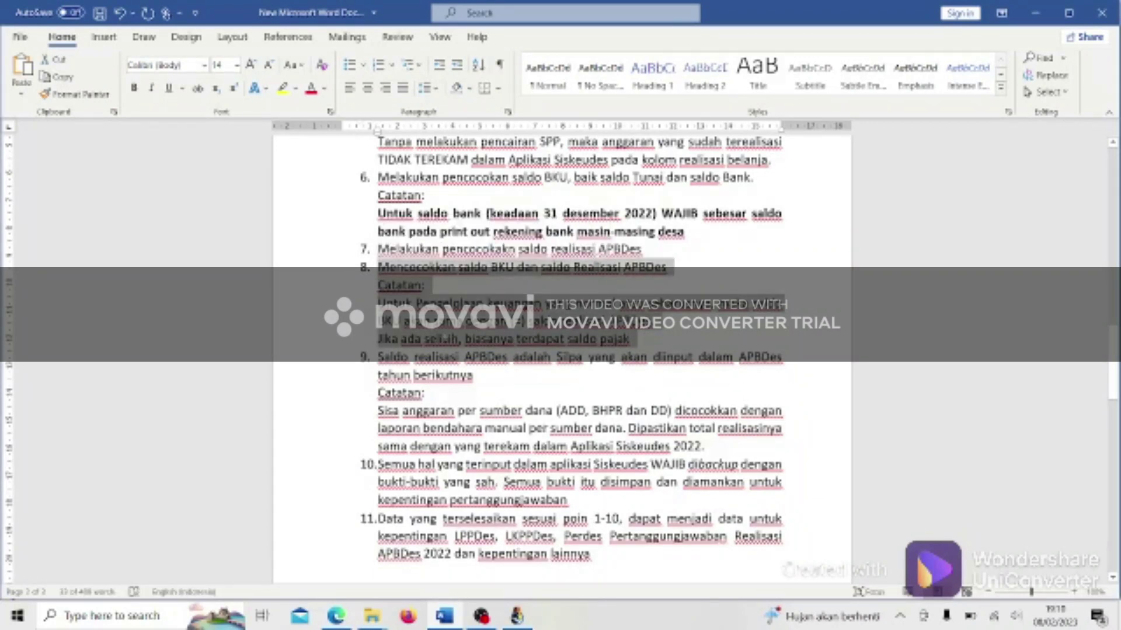
click(441, 335)
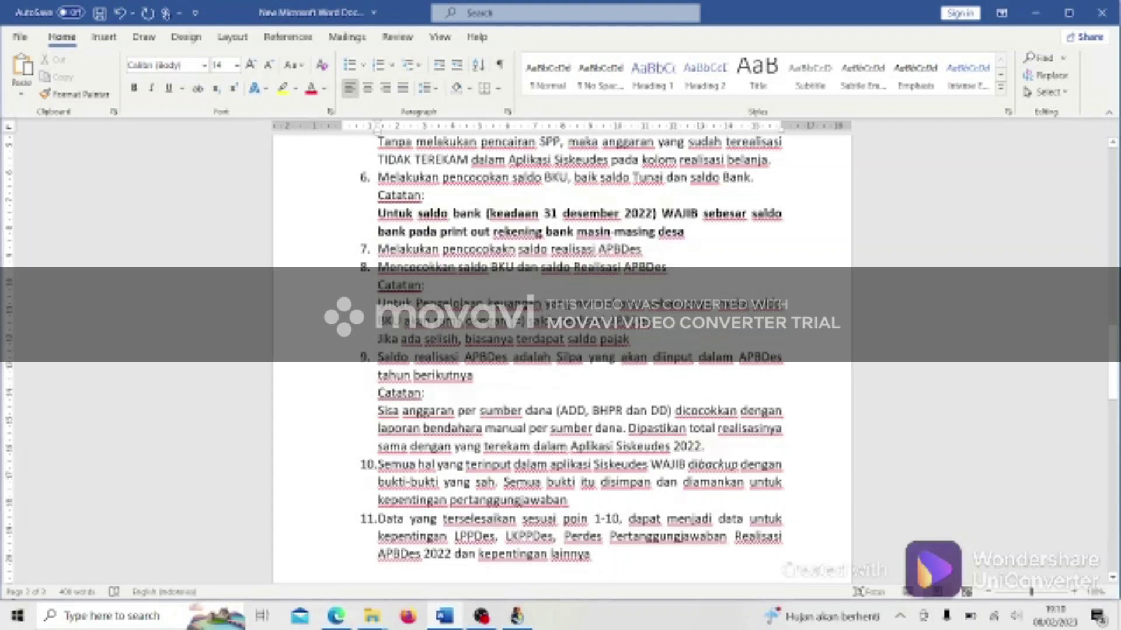
drag(375, 285, 430, 285)
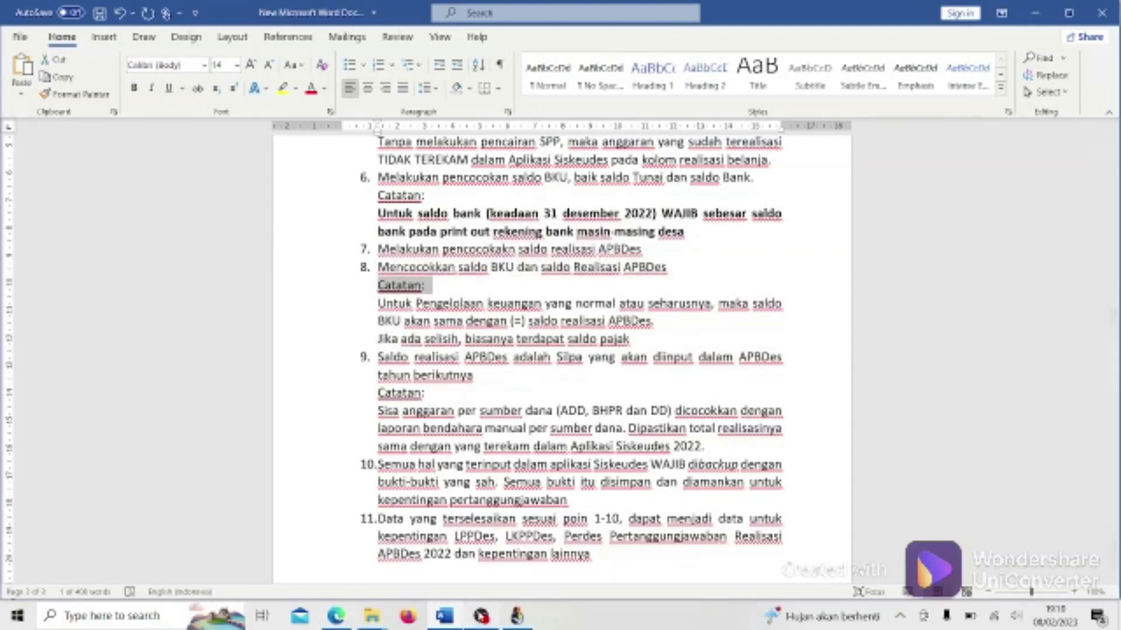
click(455, 622)
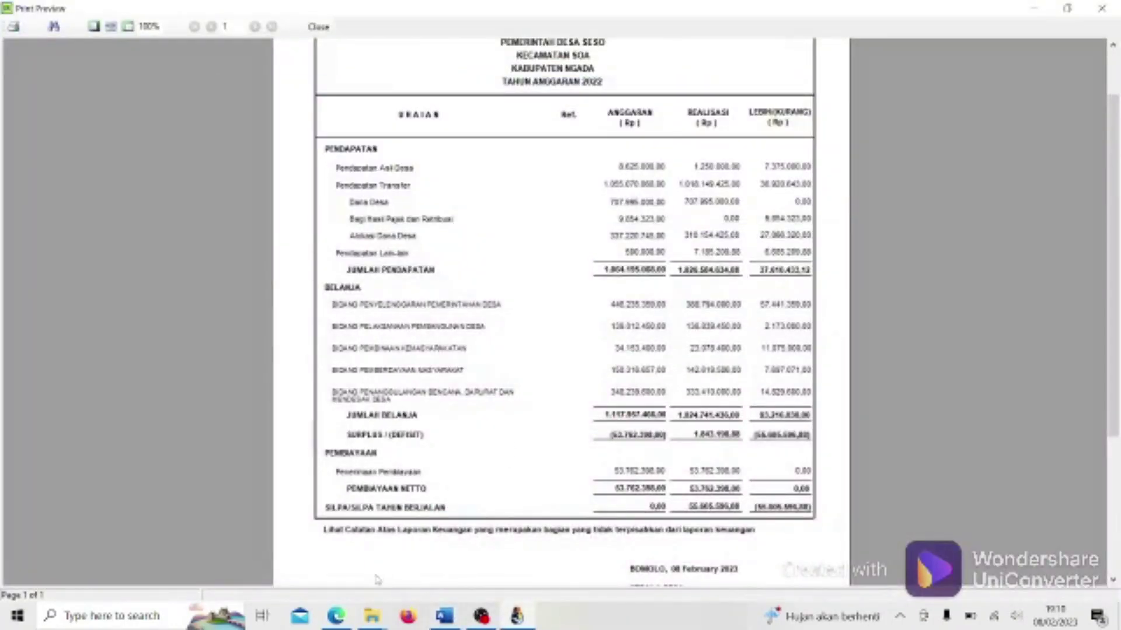
click(450, 618)
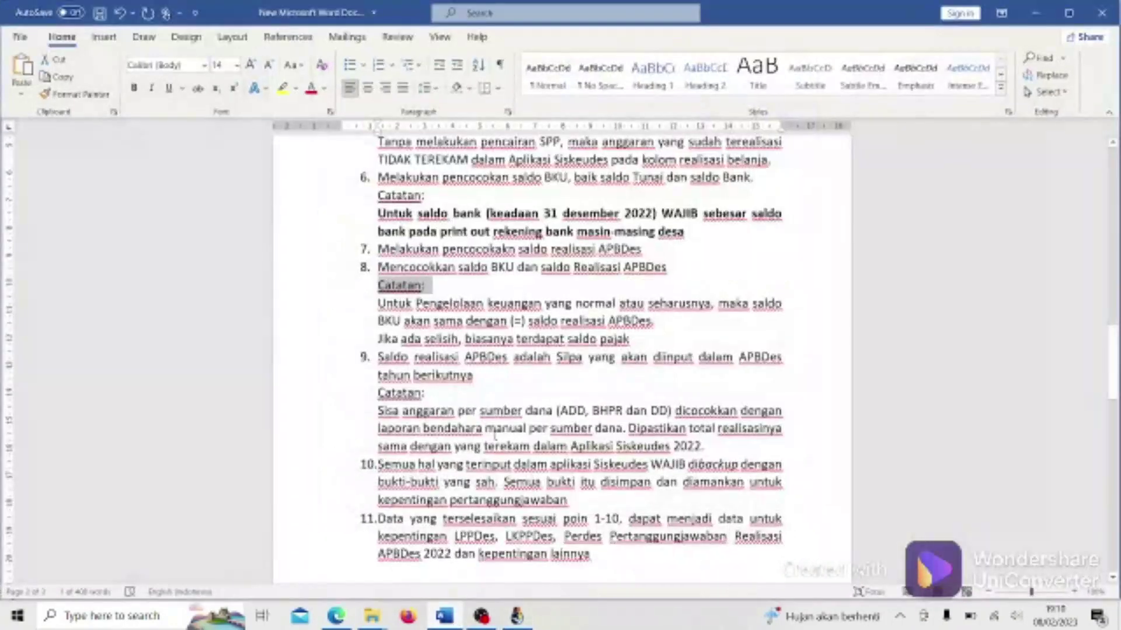
scroll(506, 388, down, 1)
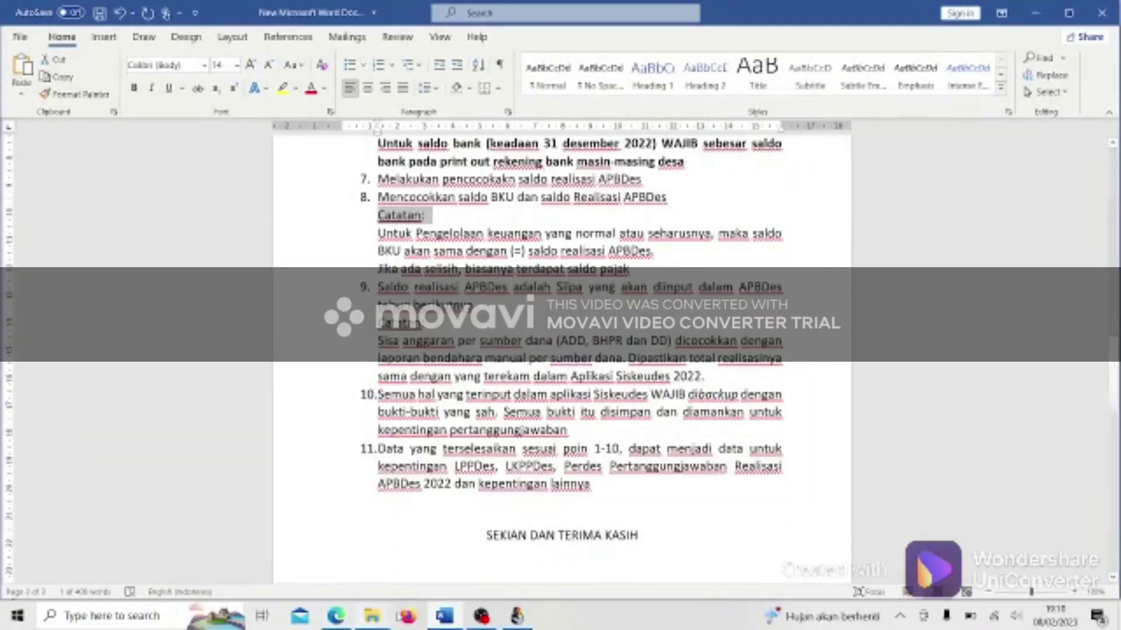
click(517, 616)
scroll(527, 424, down, 3)
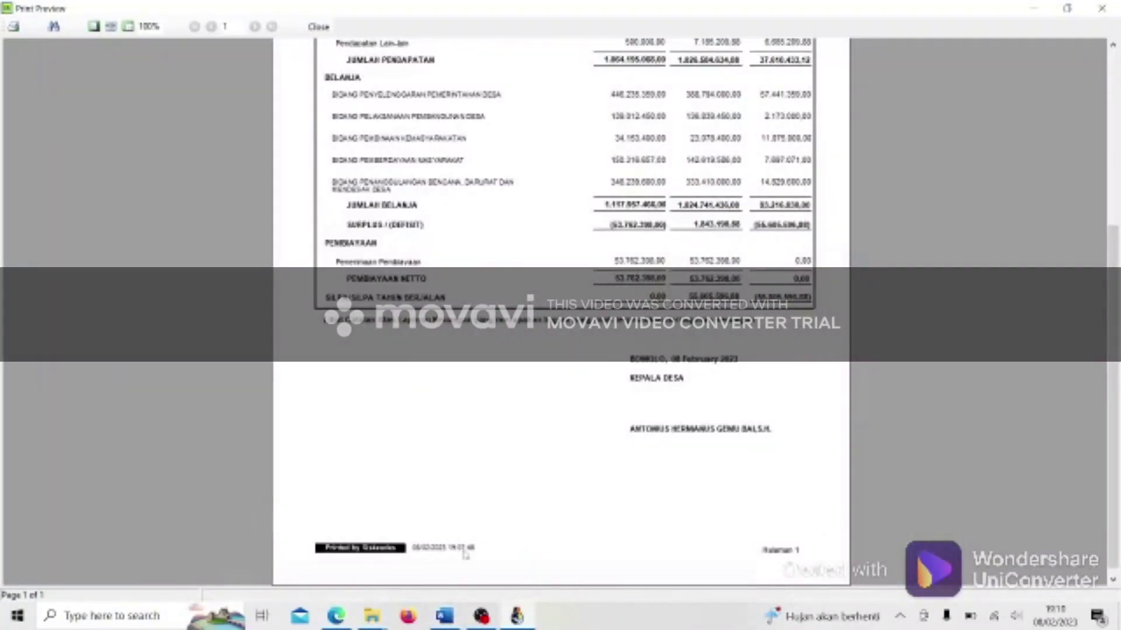
click(444, 616)
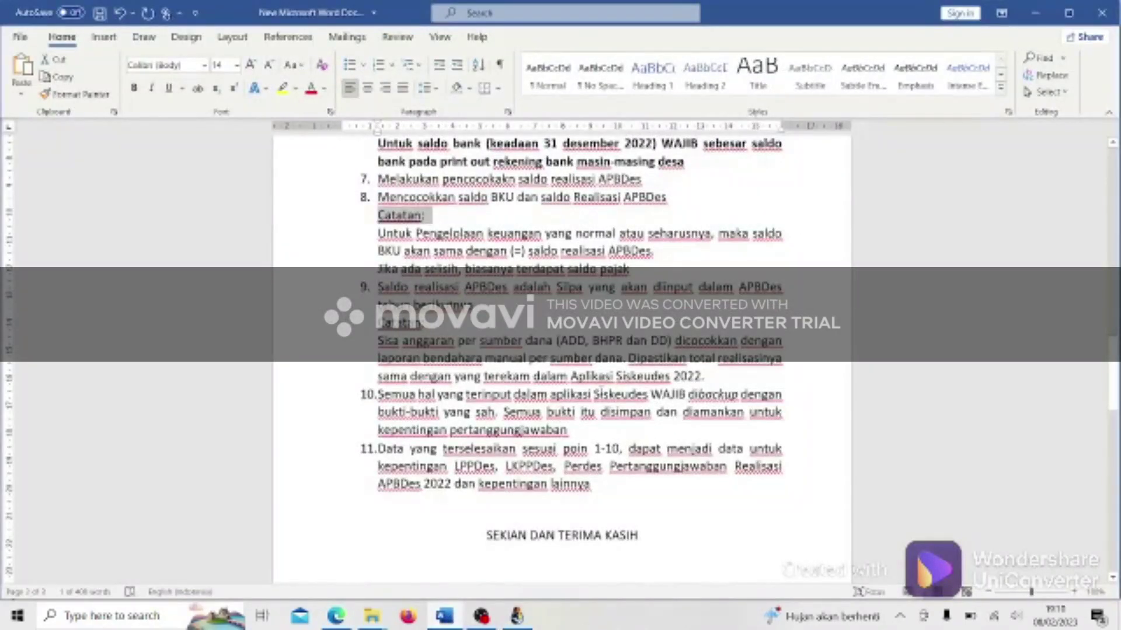
scroll(599, 392, up, 3)
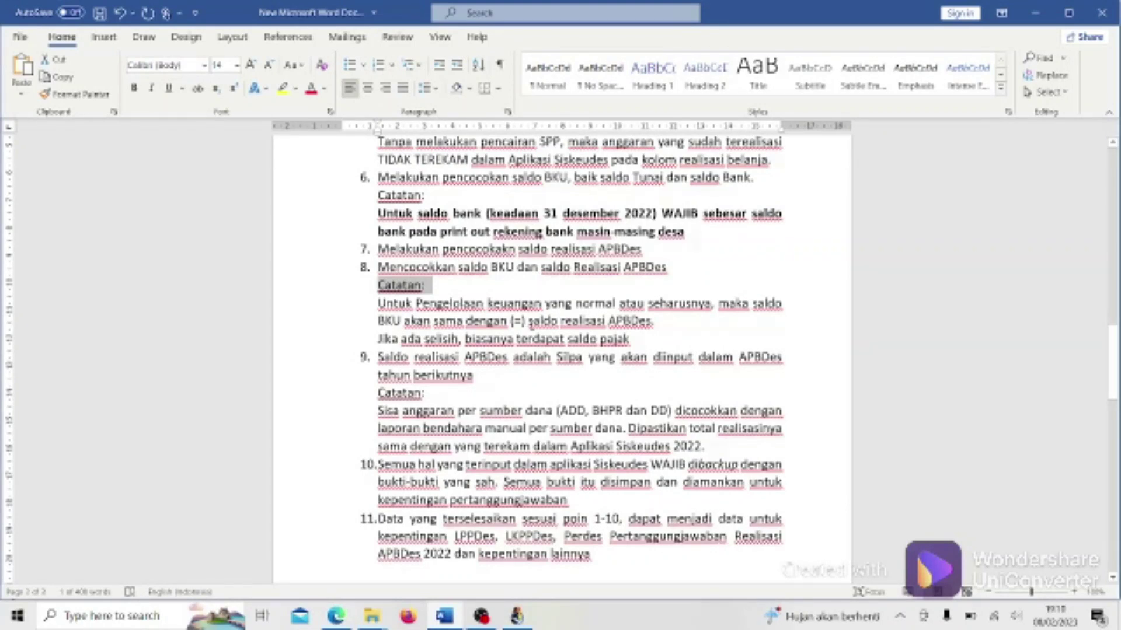
click(665, 323)
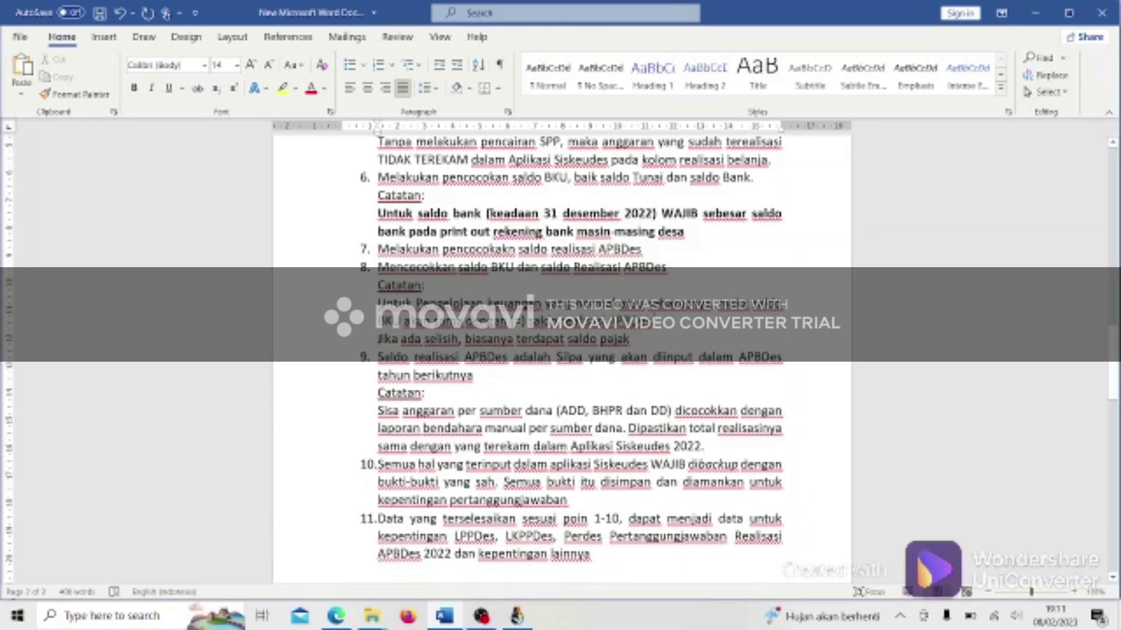
click(378, 338)
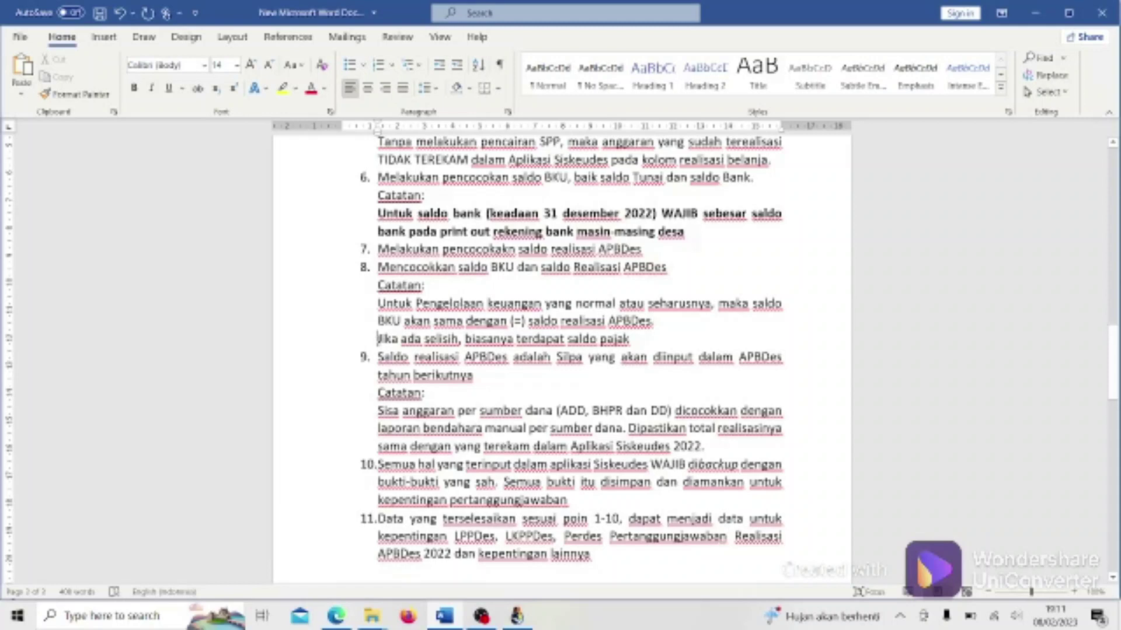
drag(378, 338, 459, 339)
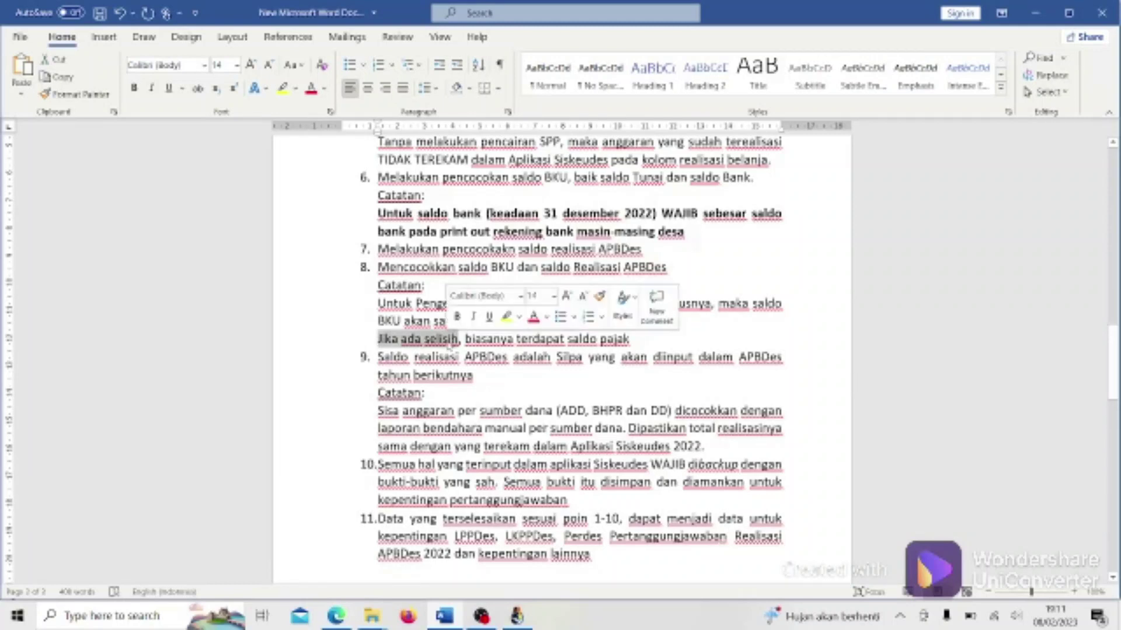
click(385, 341)
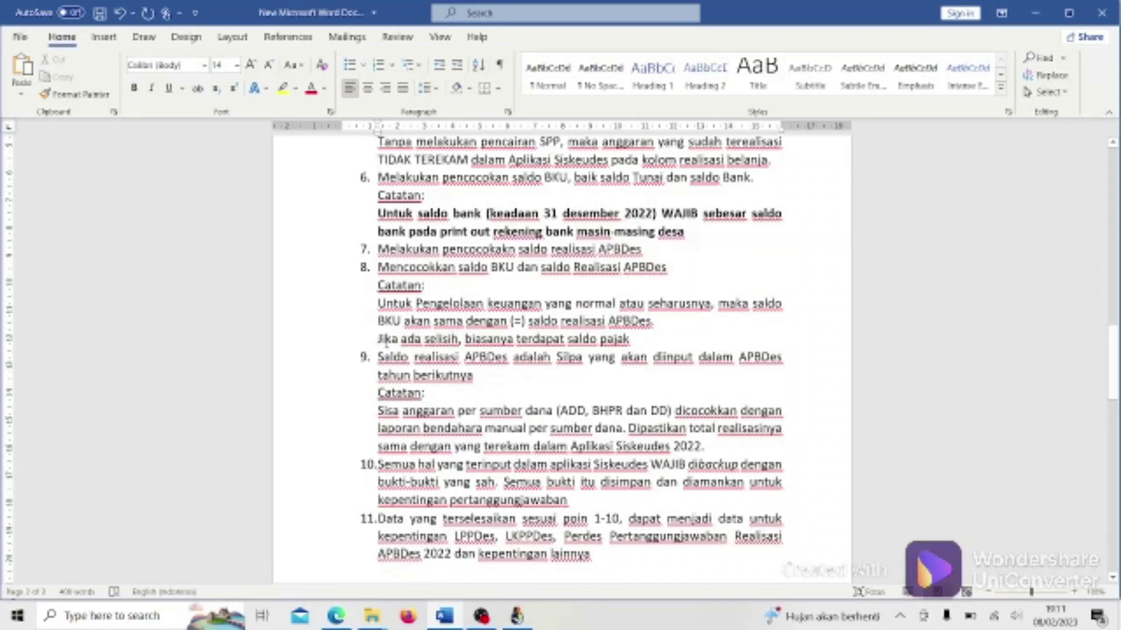
click(651, 339)
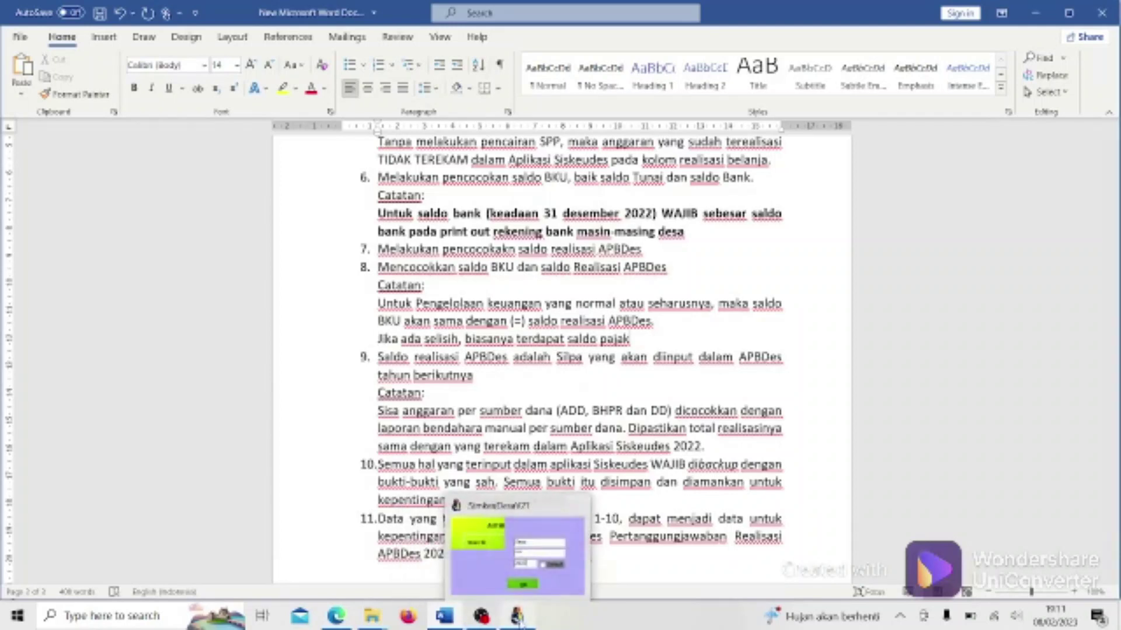
Switch to Siskeudes and close the financial accountability report dialog.
click(518, 621)
click(318, 28)
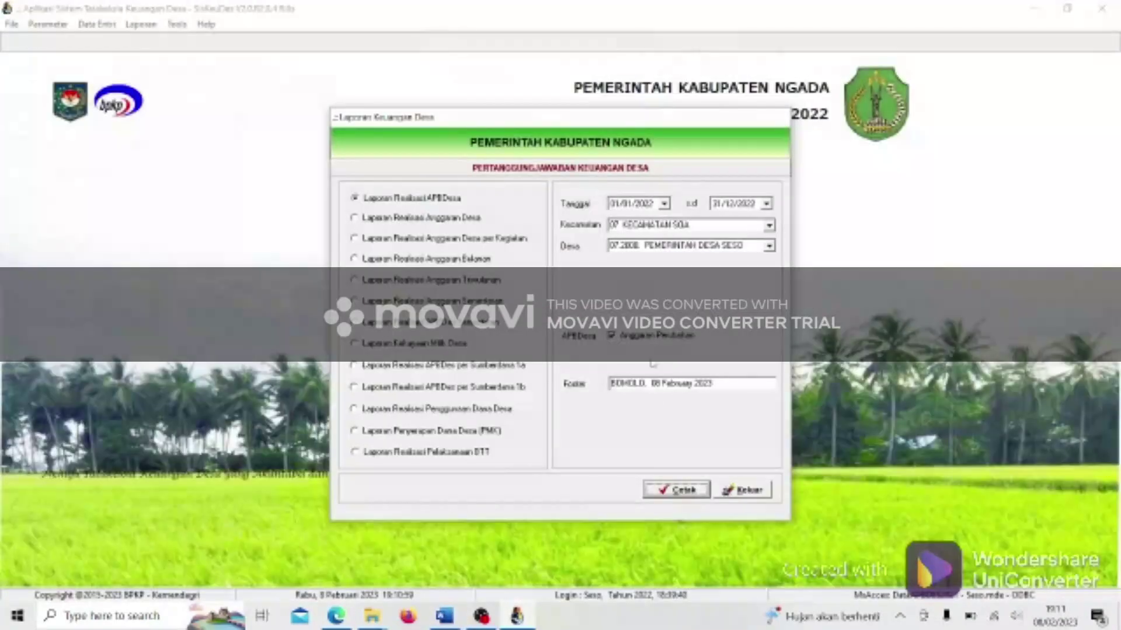
click(747, 490)
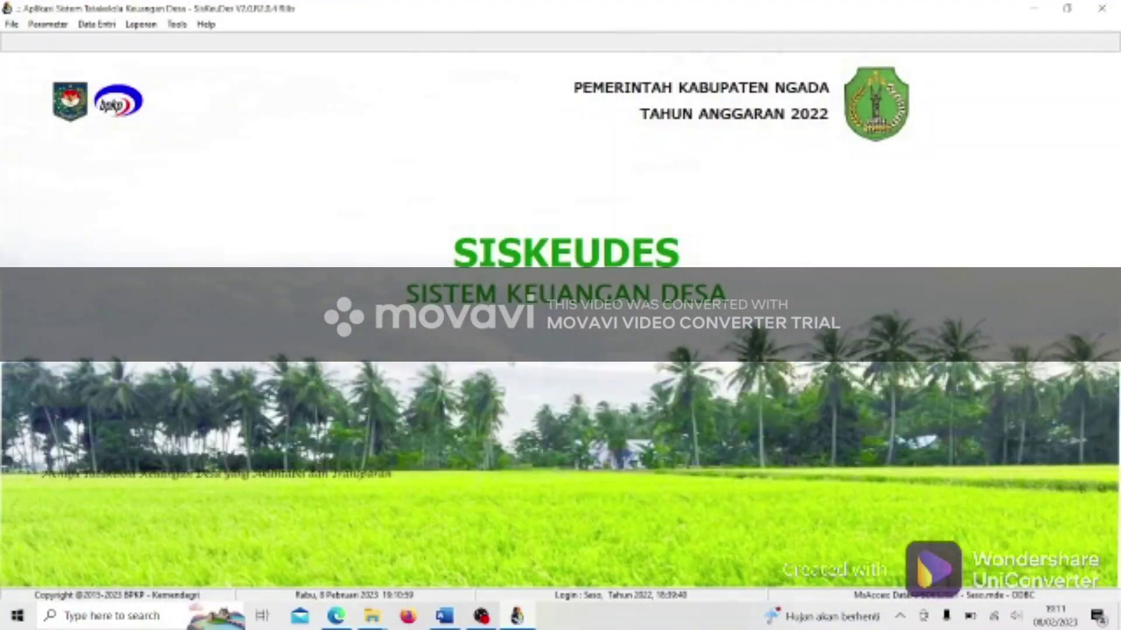
Preview the Penatausahaan Buku Kas Pembantu Pajak for 07 Kecamatan Soa, Pemerintah Desa Seso.
click(141, 24)
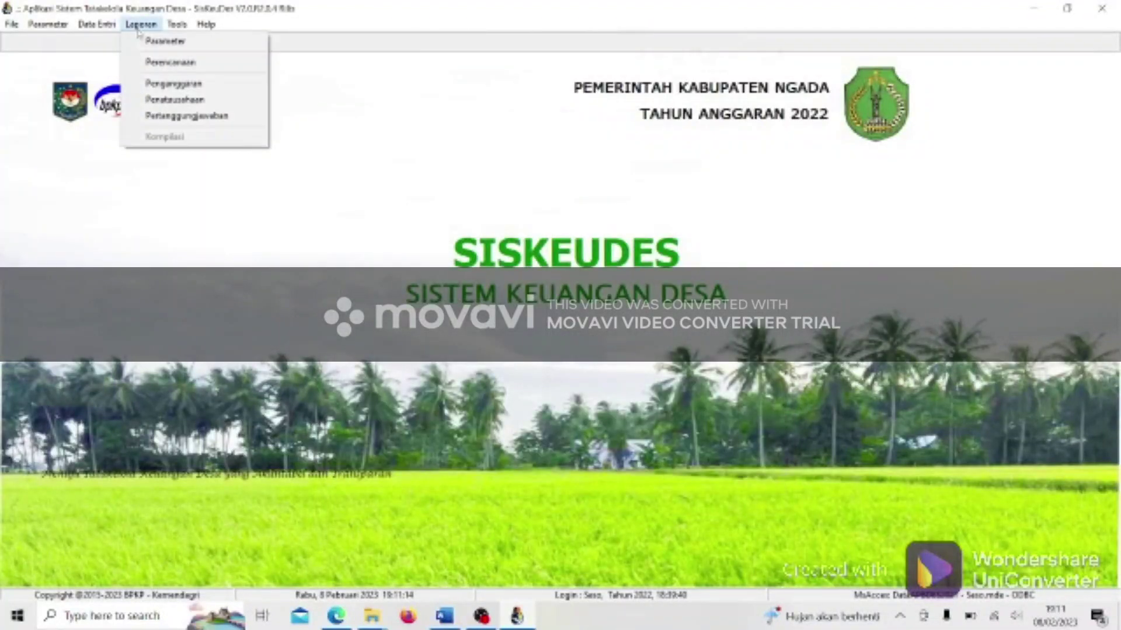
click(160, 101)
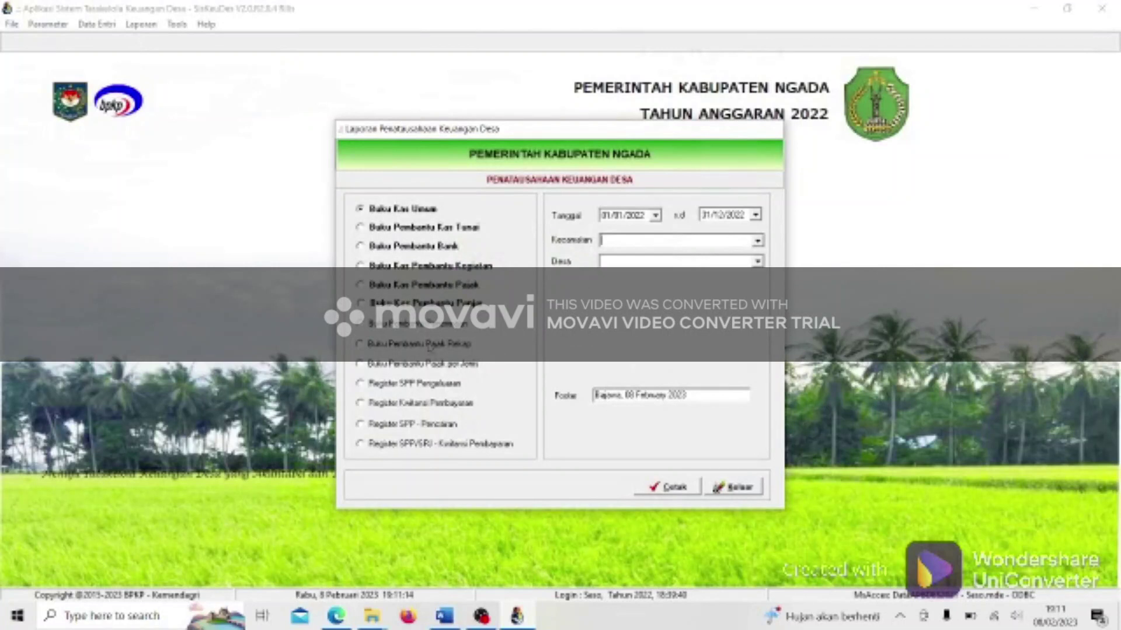
click(452, 287)
click(651, 243)
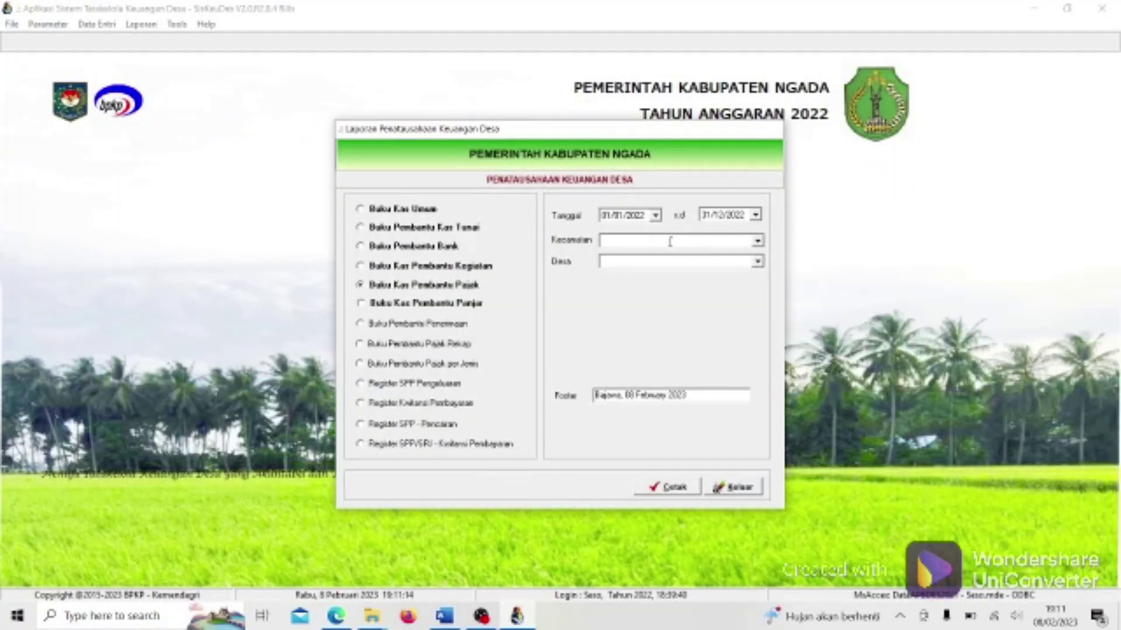
key(Down)
key(Tab)
key(Down)
click(672, 486)
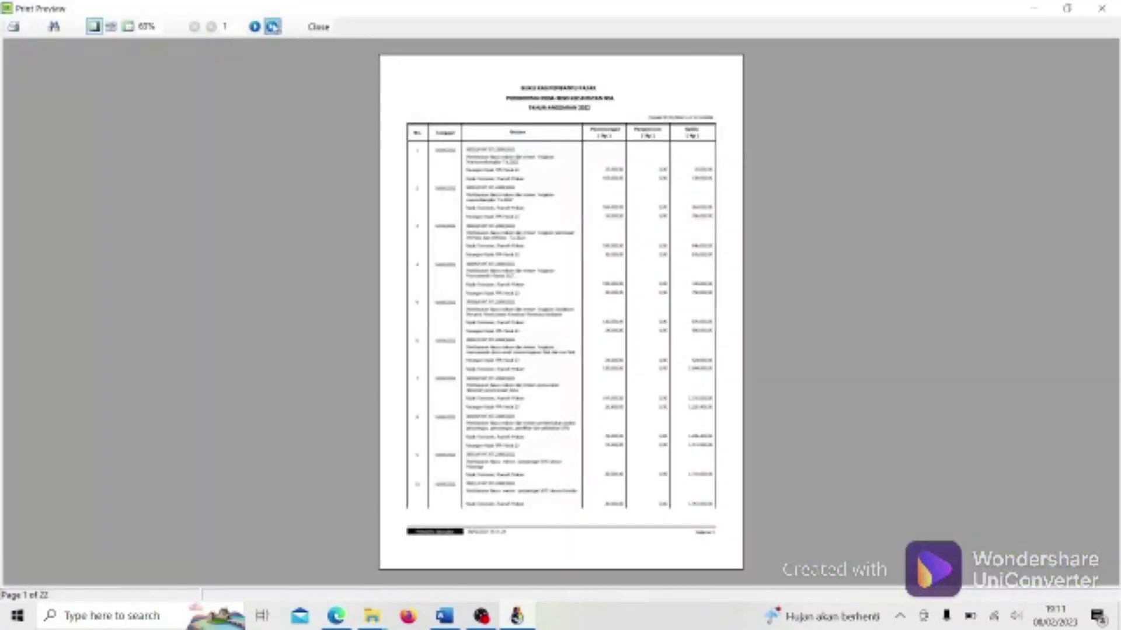
Show the report's final page 22 at 100% zoom, with a 0,00 tax balance.
click(272, 26)
click(111, 27)
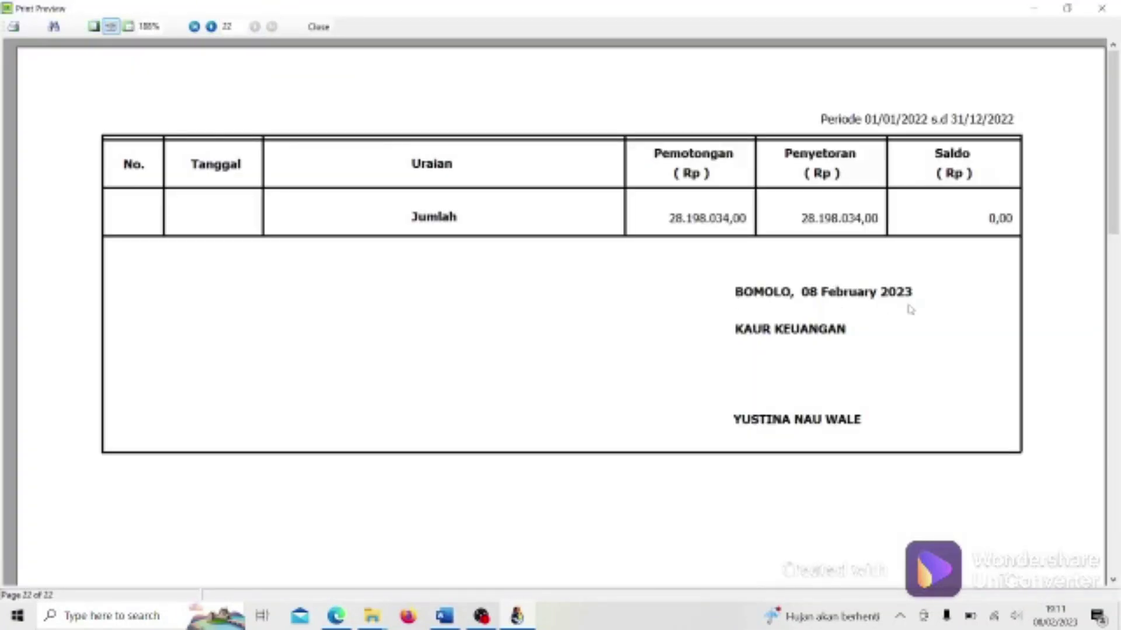
click(318, 27)
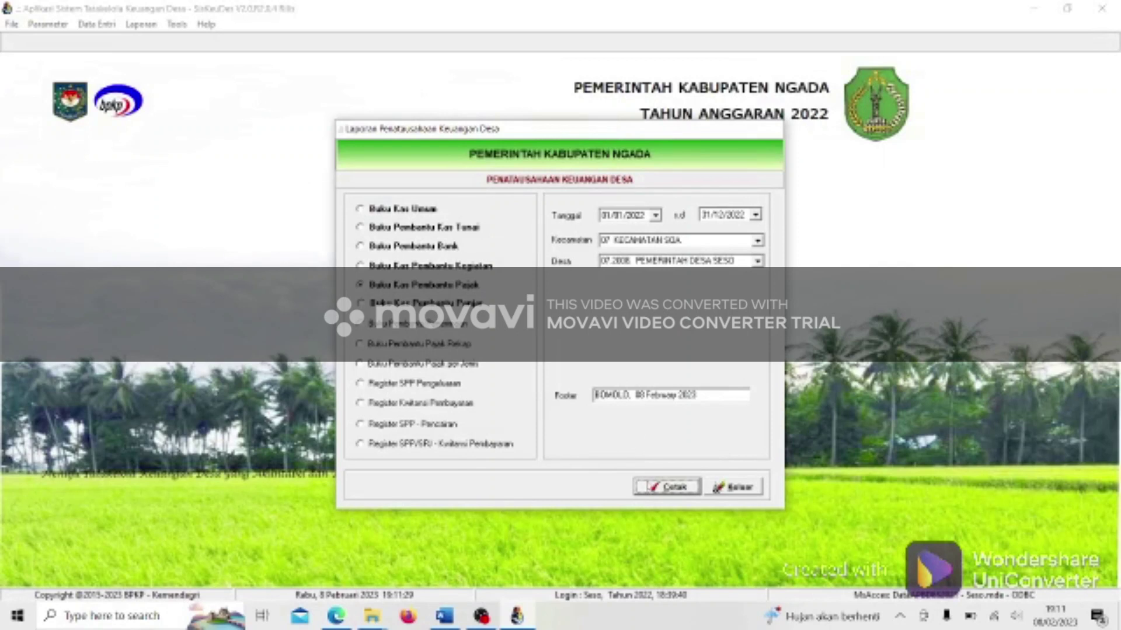
click(648, 485)
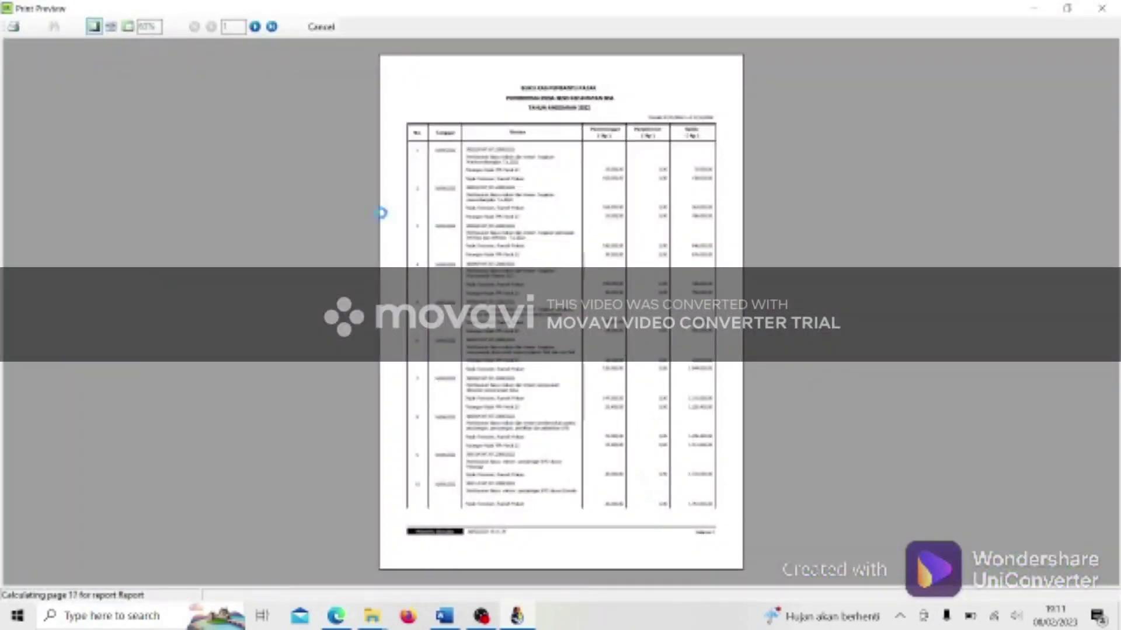
click(271, 26)
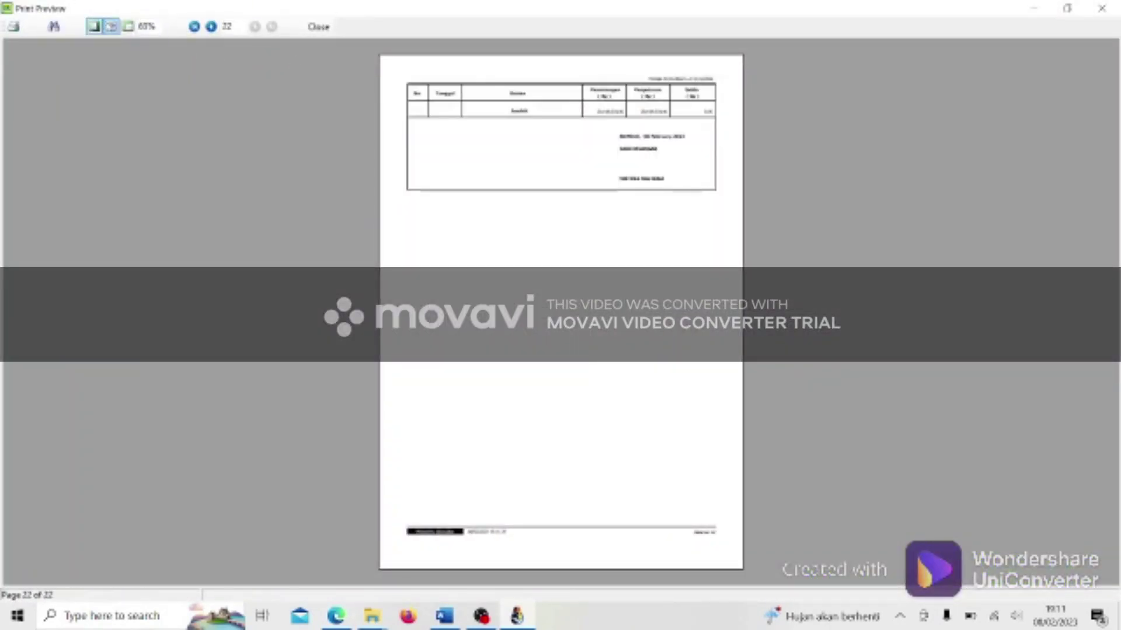
click(110, 26)
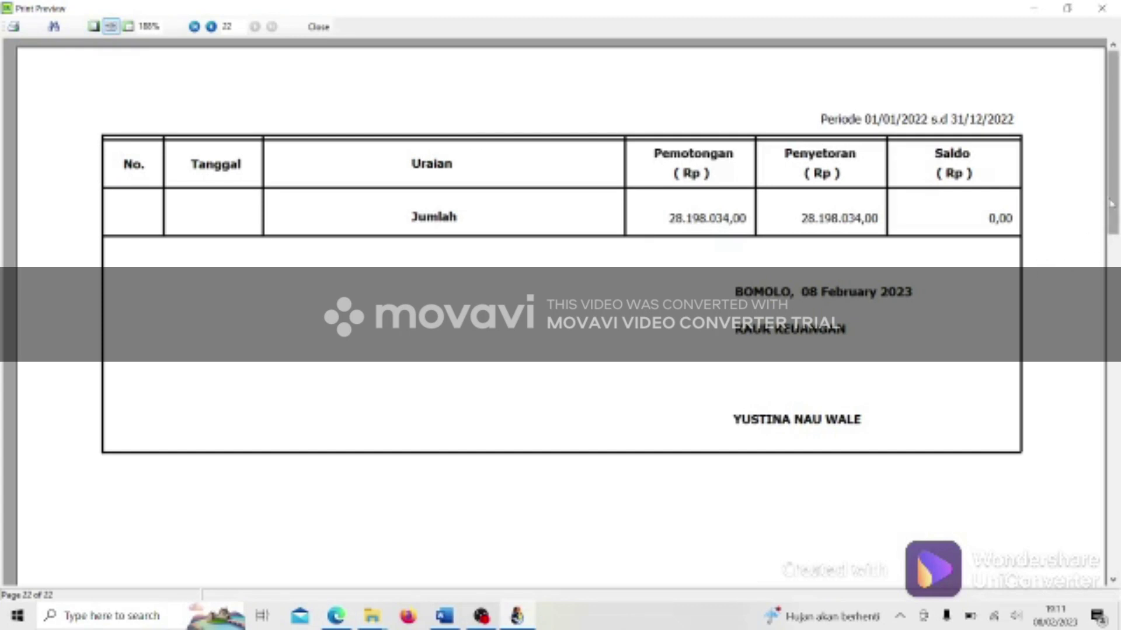
scroll(1111, 226, down, 2)
scroll(1110, 226, down, 1)
scroll(1115, 221, up, 2)
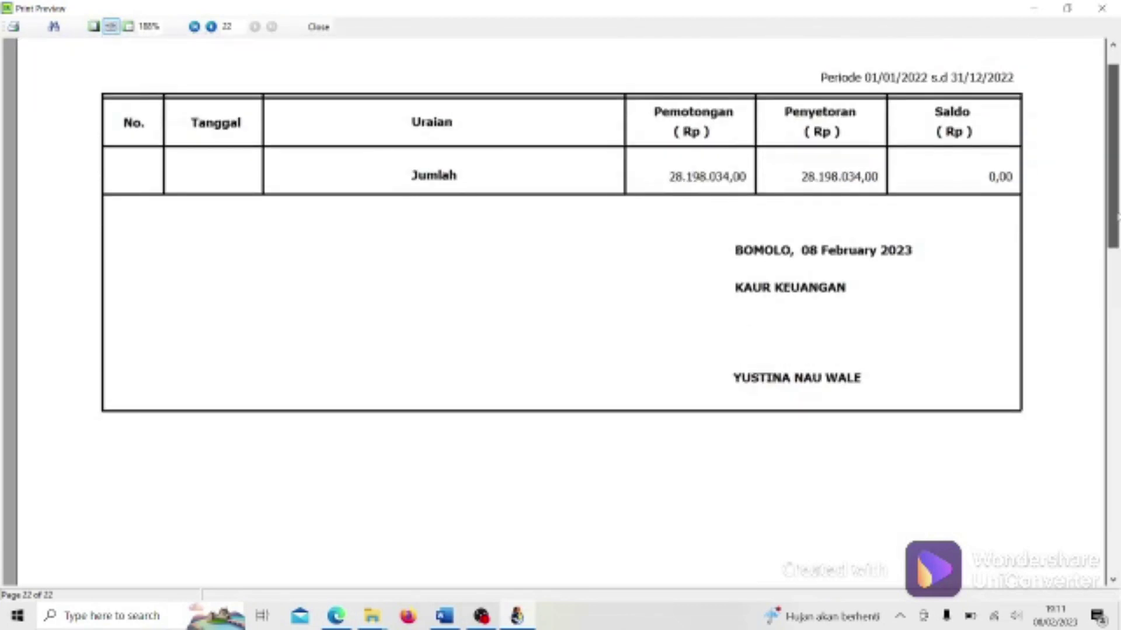